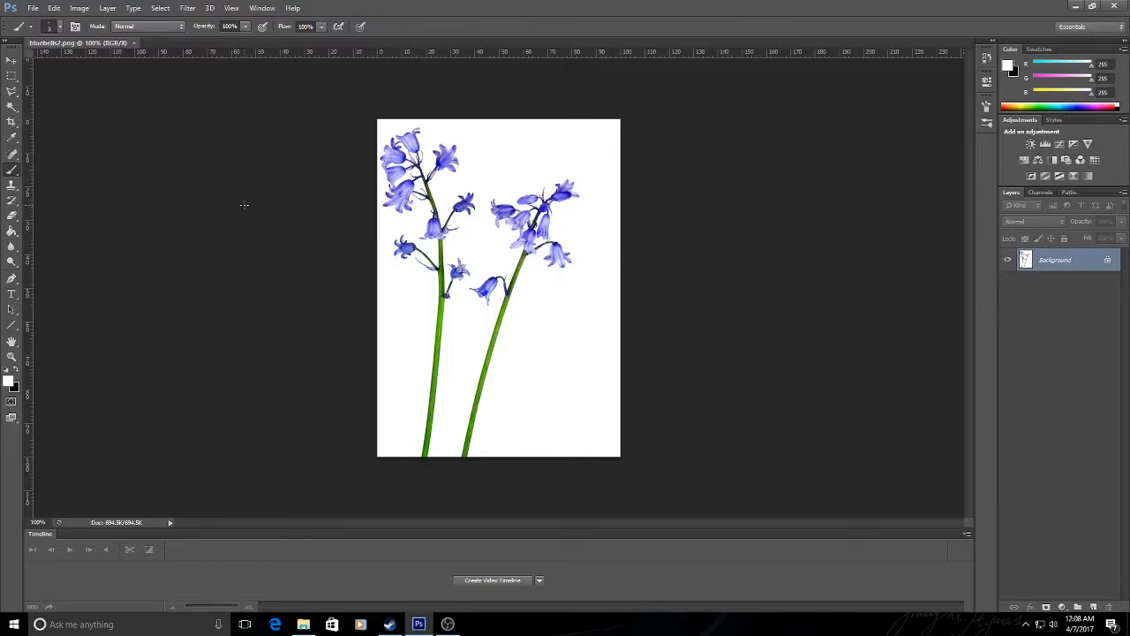
Step: Crop the image to a rectangular selection enclosing both bluebell stems, cutting off the empty strip beside them
{"action": "left_click", "coordinate": [11, 76]}
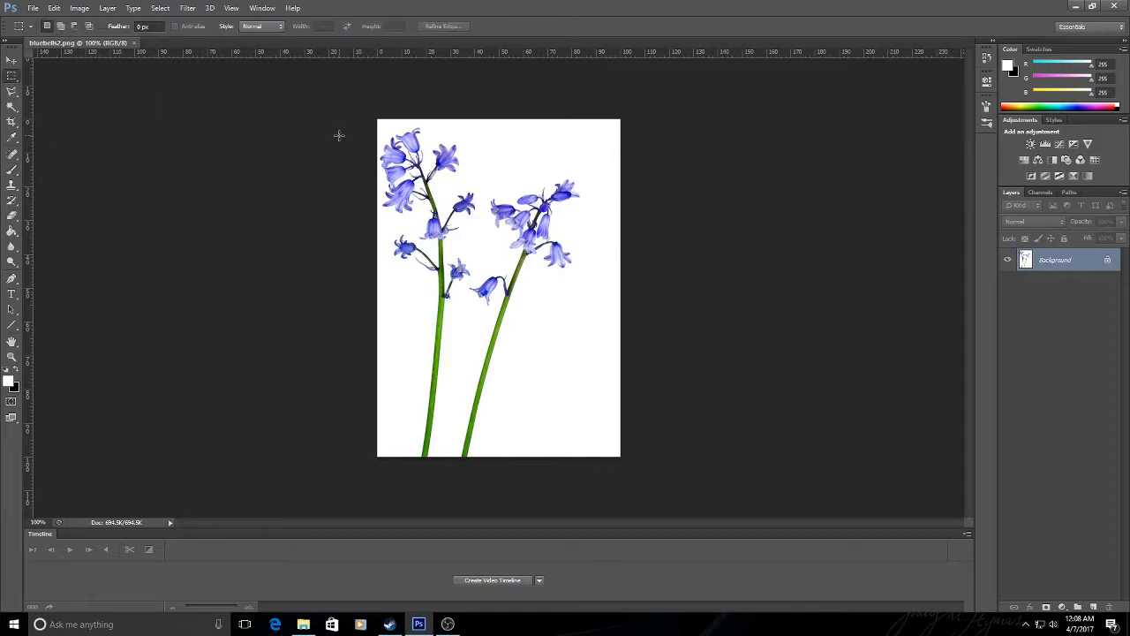
{"action": "left_click_drag", "start_coordinate": [371, 462], "coordinate": [584, 124]}
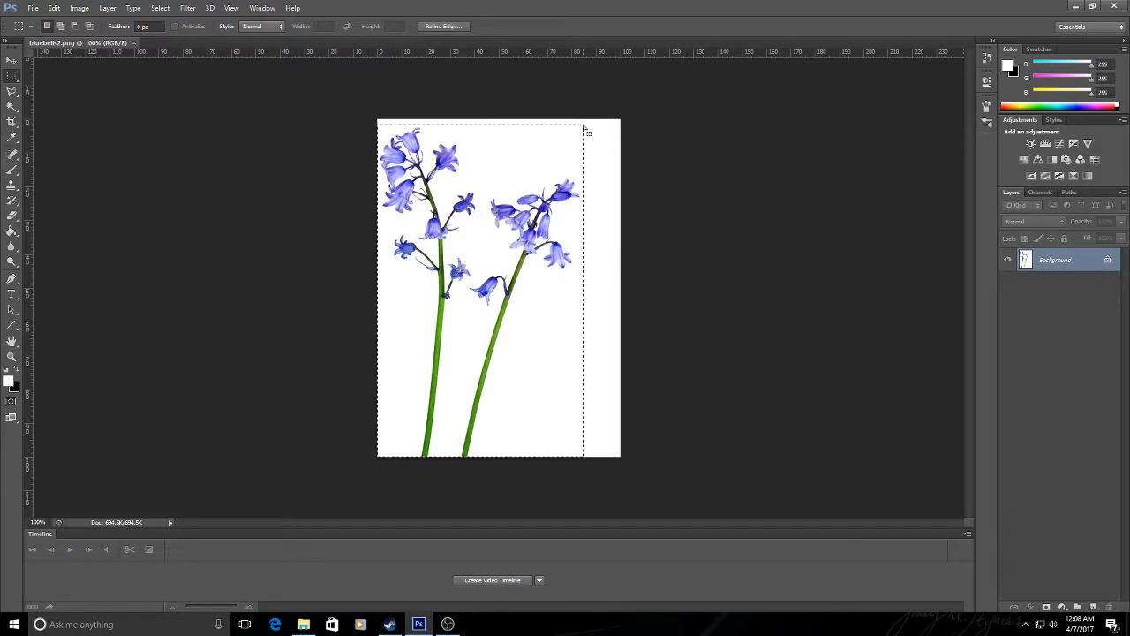
{"action": "left_click", "coordinate": [79, 8]}
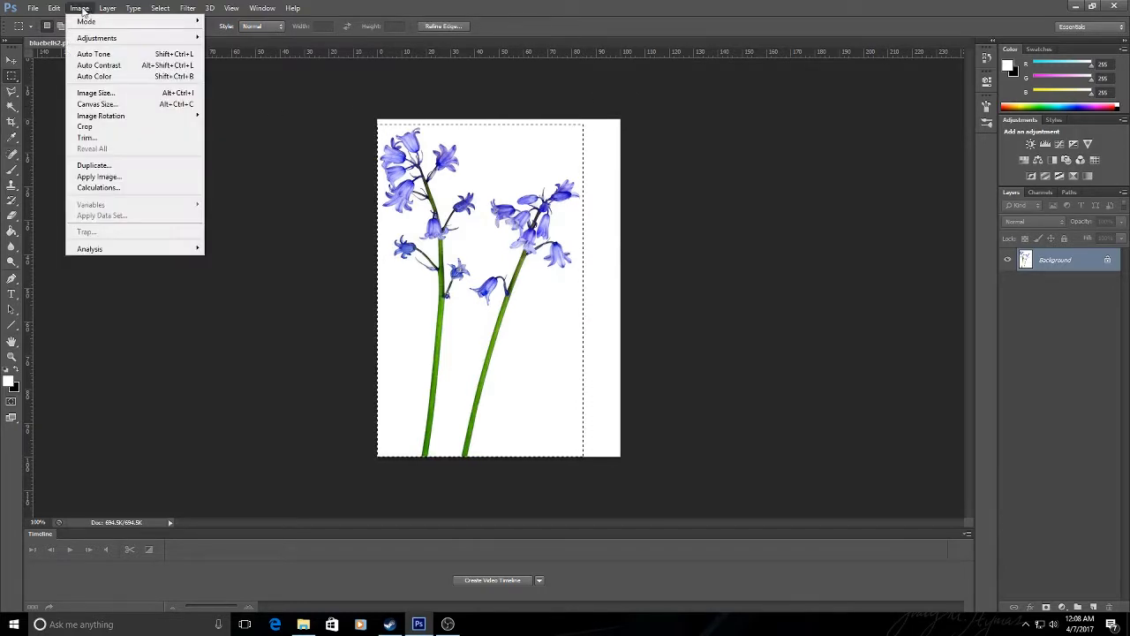
{"action": "left_click", "coordinate": [100, 131]}
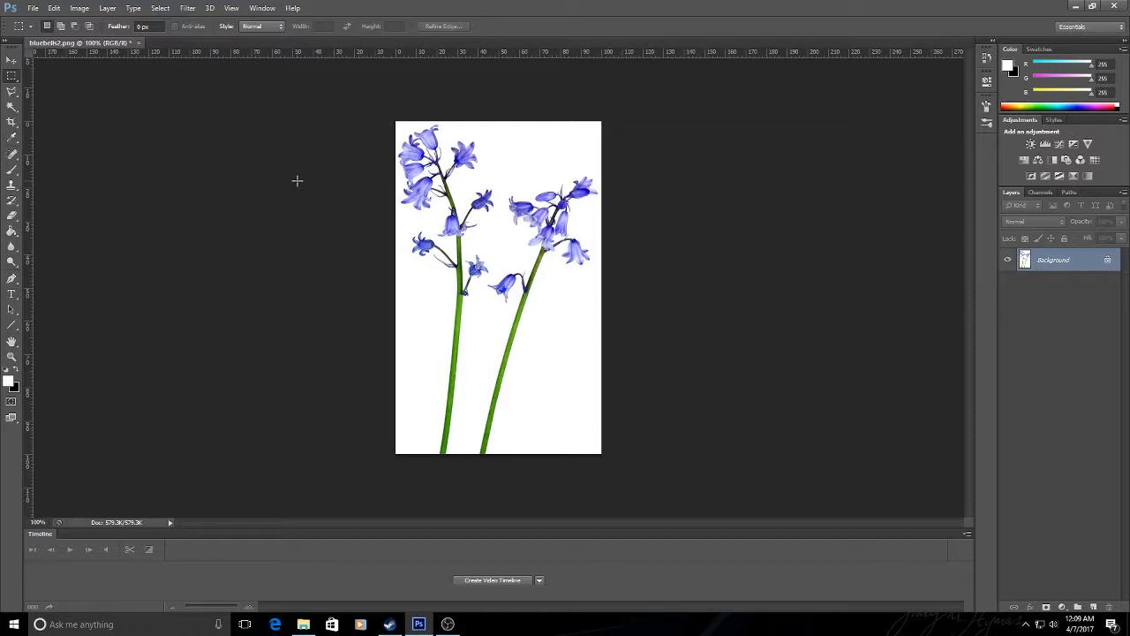
Step: Duplicate the Background layer and hide the original, placing a new empty layer directly beneath the duplicate
{"action": "left_click_drag", "start_coordinate": [1079, 261], "coordinate": [1092, 608]}
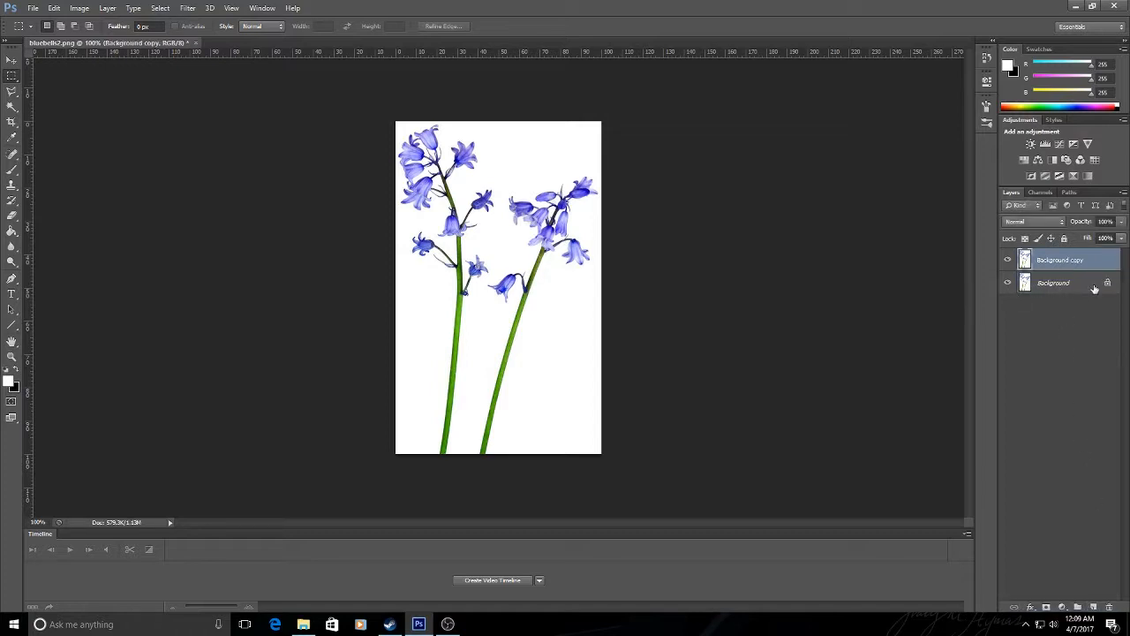
{"action": "left_click", "coordinate": [1008, 283]}
{"action": "left_click", "coordinate": [1093, 608]}
{"action": "left_click_drag", "start_coordinate": [1063, 262], "coordinate": [1063, 294]}
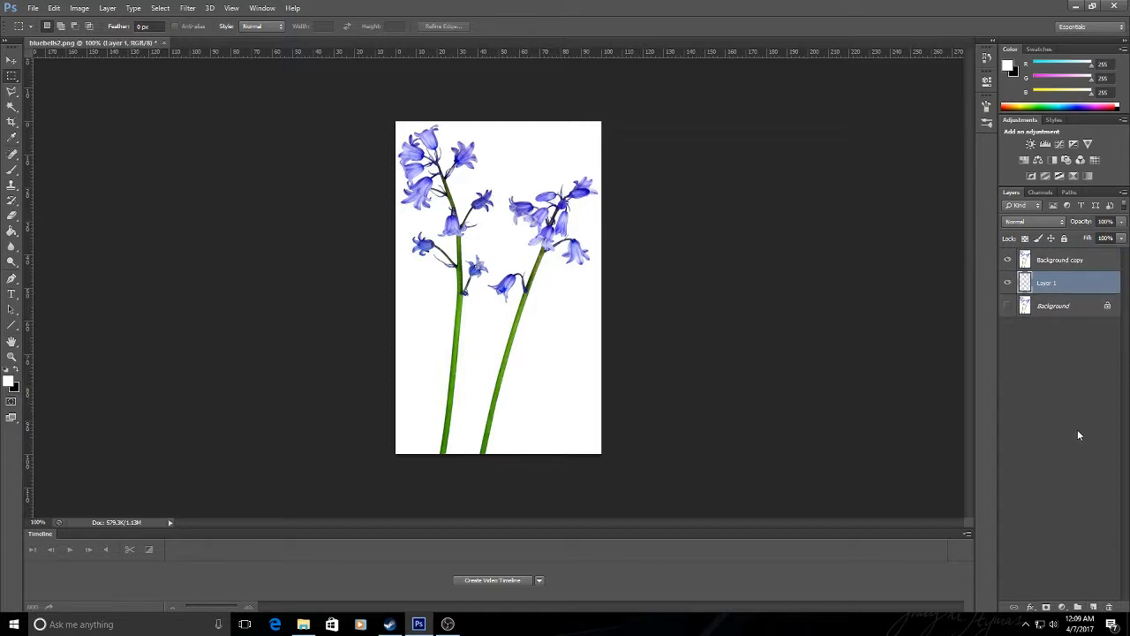
Step: Fill the empty Layer 1 with black using the Paint Bucket
{"action": "left_click", "coordinate": [7, 369]}
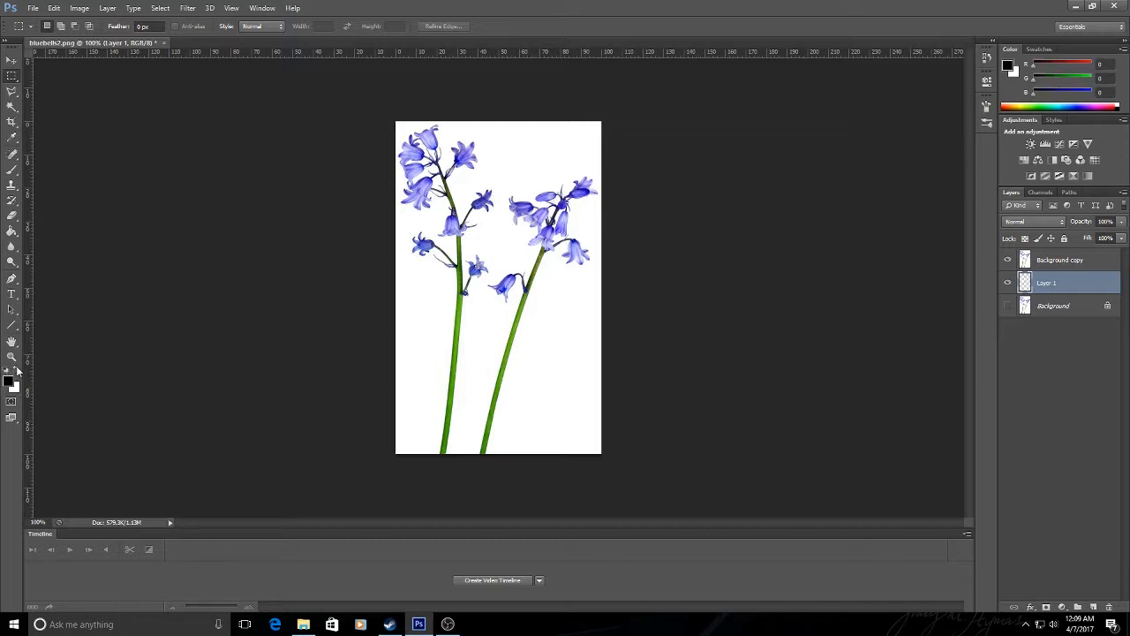
{"action": "left_click", "coordinate": [12, 230]}
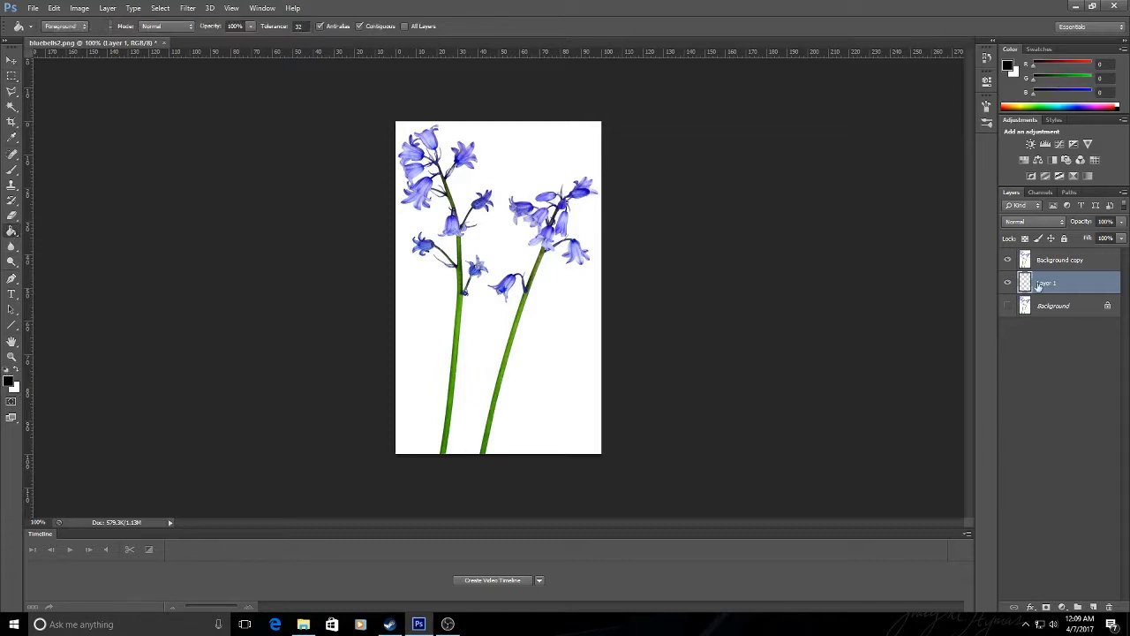
{"action": "left_click", "coordinate": [534, 369]}
Step: Select the white area of the Background copy layer with Color Range at fuzziness 200 and delete it
{"action": "left_click", "coordinate": [1057, 260]}
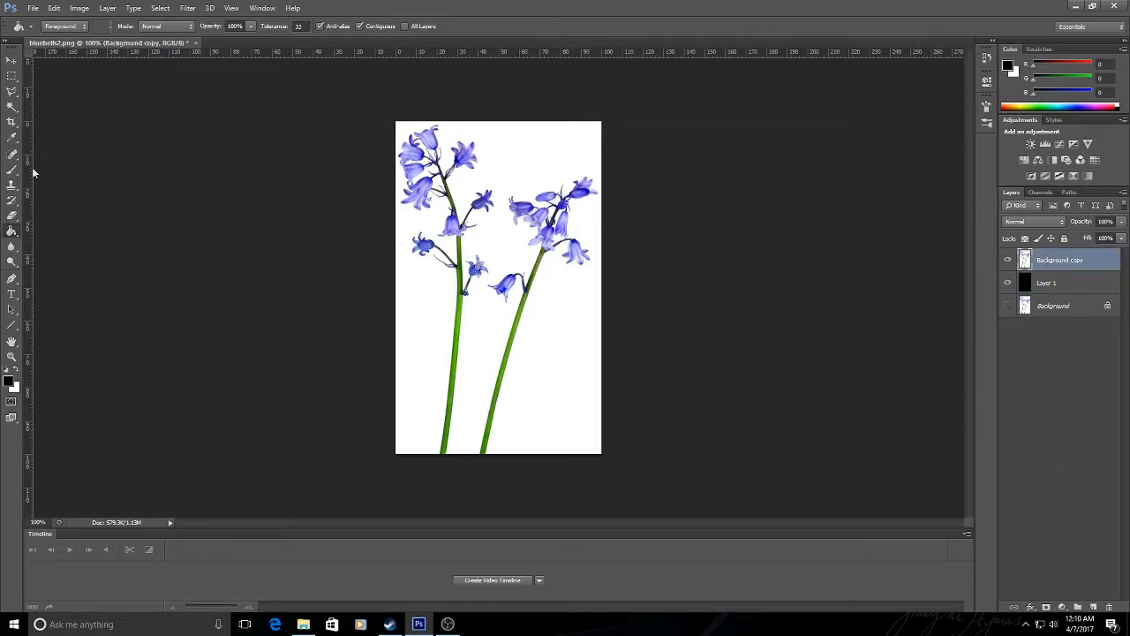
{"action": "left_click", "coordinate": [162, 9]}
{"action": "left_click", "coordinate": [189, 112]}
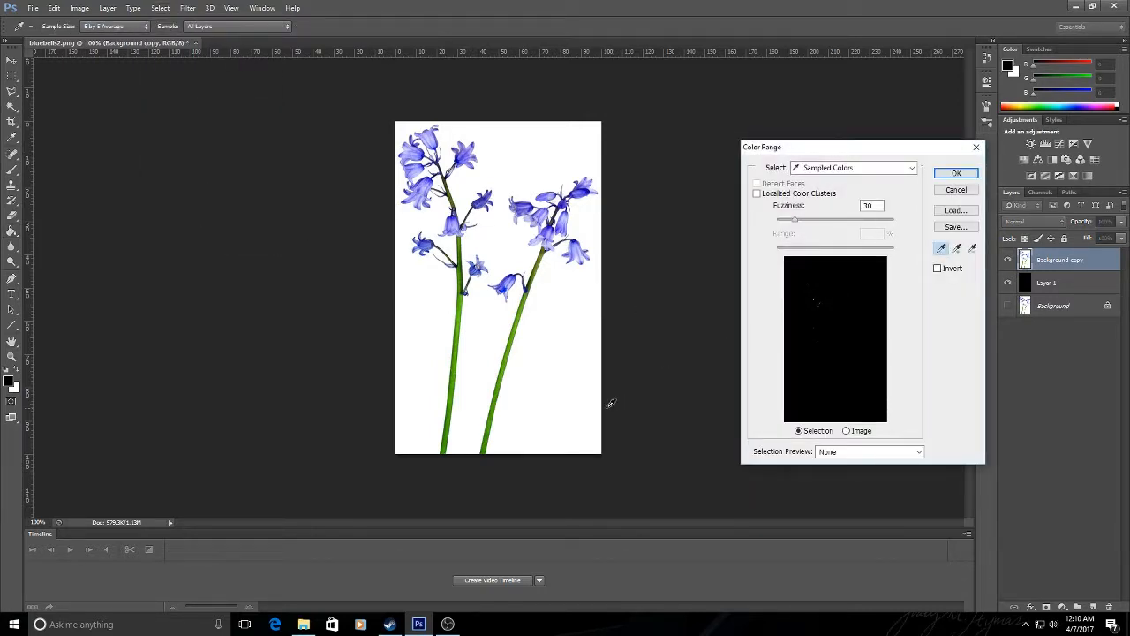
{"action": "left_click", "coordinate": [552, 380]}
{"action": "left_click_drag", "start_coordinate": [794, 219], "coordinate": [903, 228]}
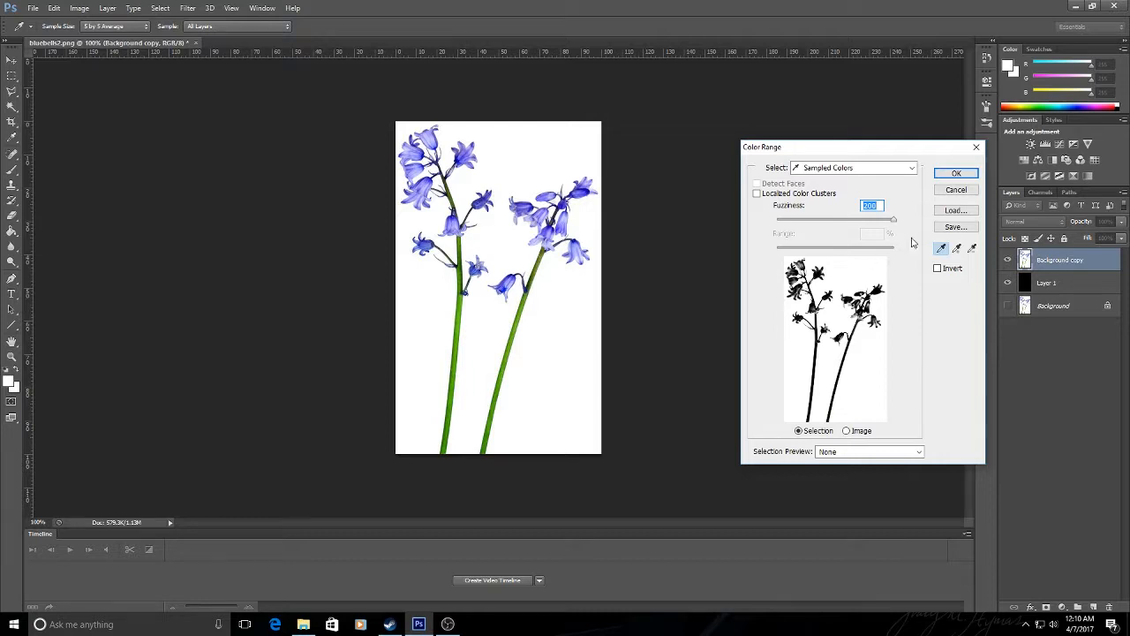
{"action": "left_click_drag", "start_coordinate": [892, 224], "coordinate": [916, 224]}
{"action": "left_click", "coordinate": [943, 177]}
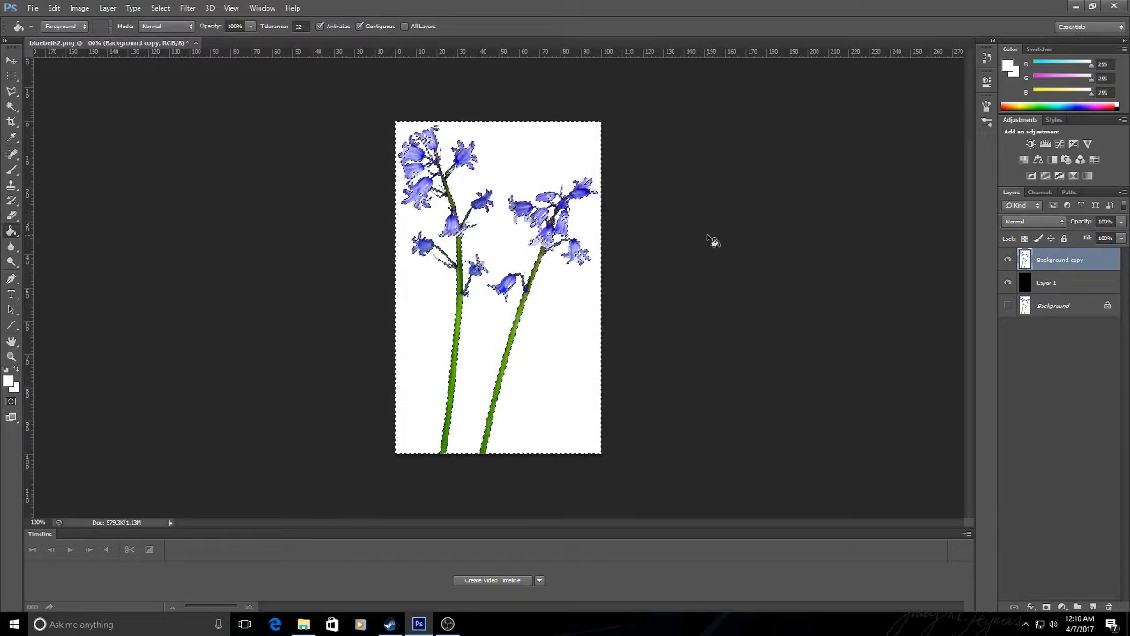
{"action": "key", "text": "Delete"}
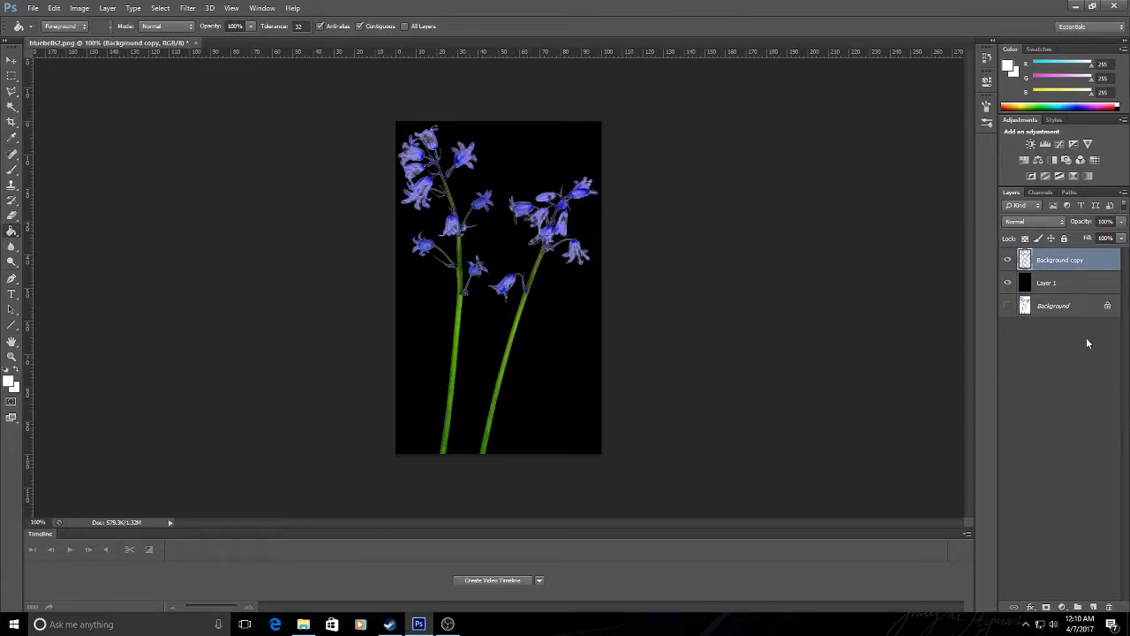
Step: Restore the previous selection and place a visible duplicate of the Background layer between Background copy and Layer 1
{"action": "left_click", "coordinate": [54, 8]}
{"action": "left_click", "coordinate": [58, 21]}
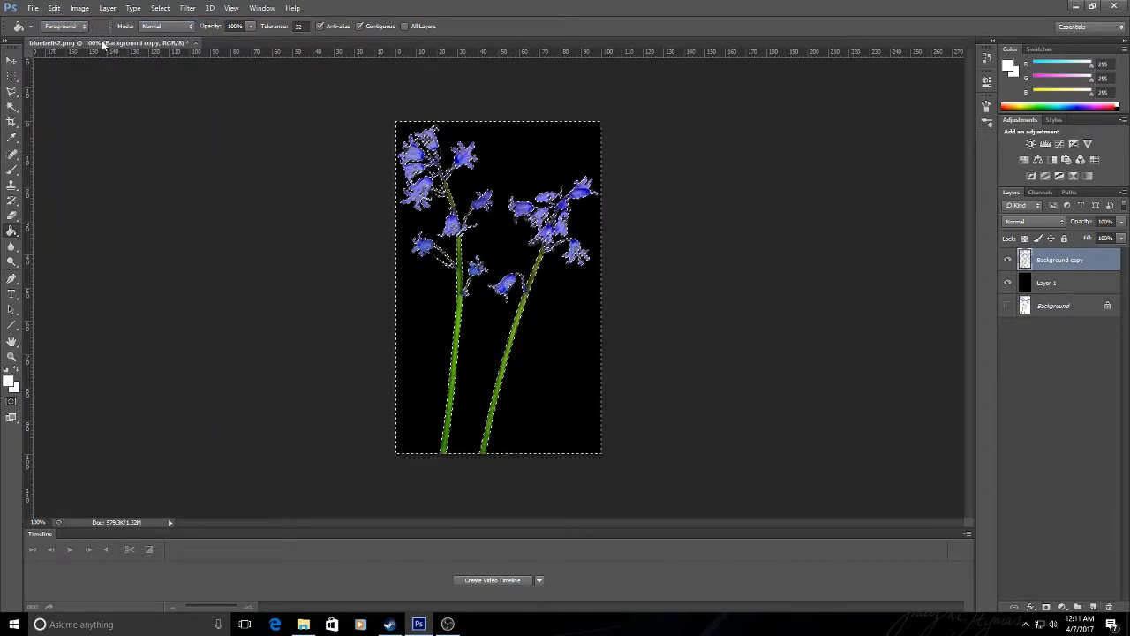
{"action": "left_click_drag", "start_coordinate": [1063, 307], "coordinate": [1093, 607]}
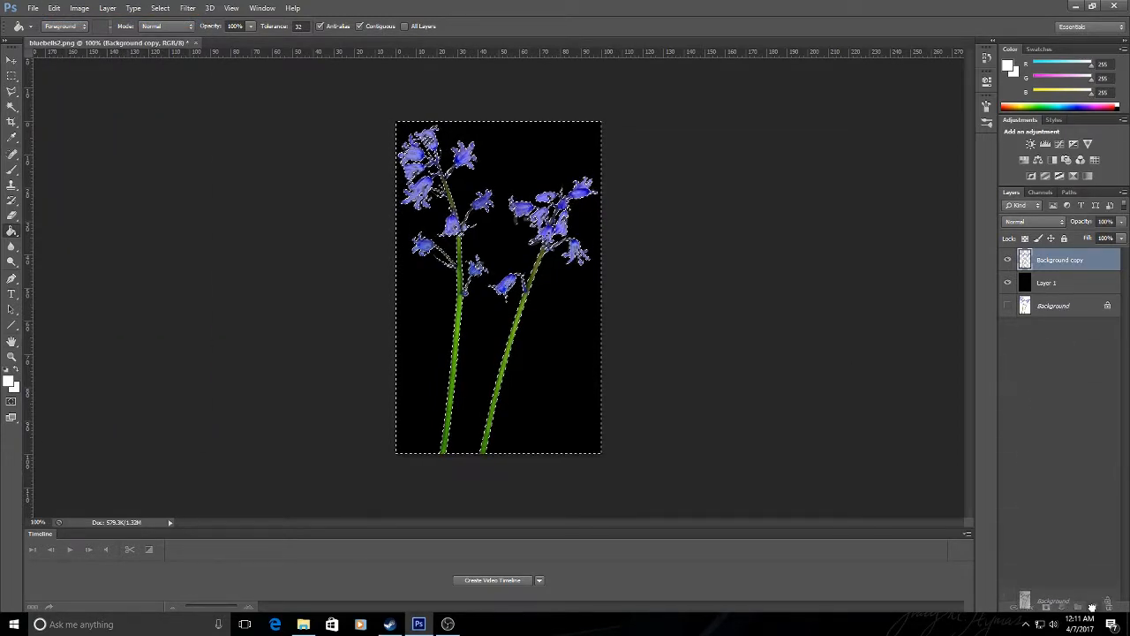
{"action": "left_click_drag", "start_coordinate": [1069, 307], "coordinate": [1059, 273]}
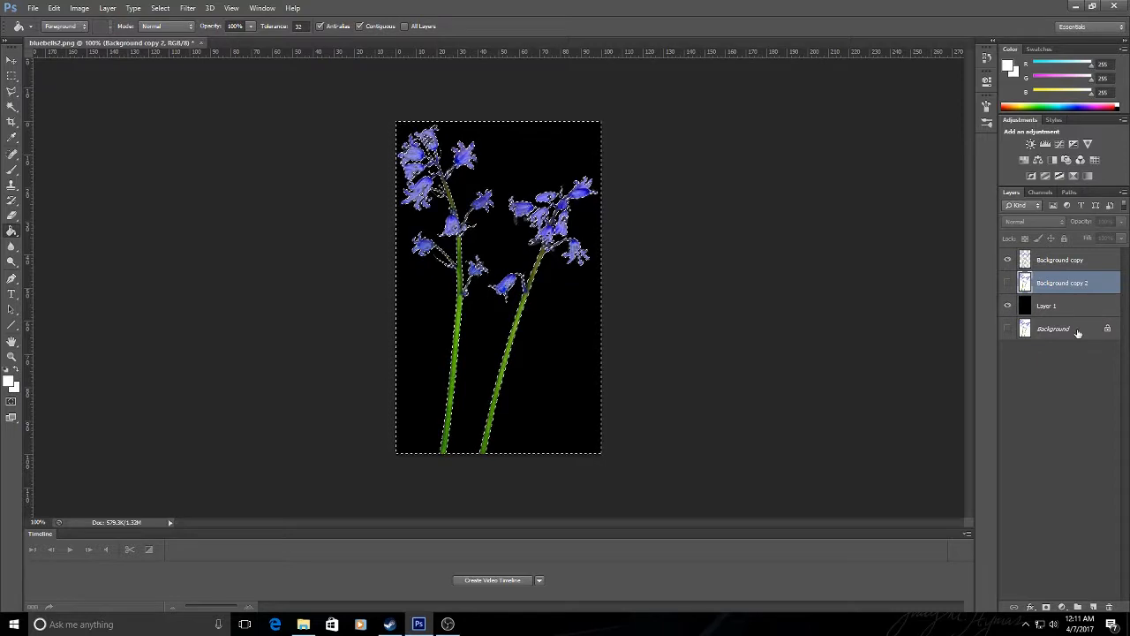
{"action": "left_click", "coordinate": [1007, 282]}
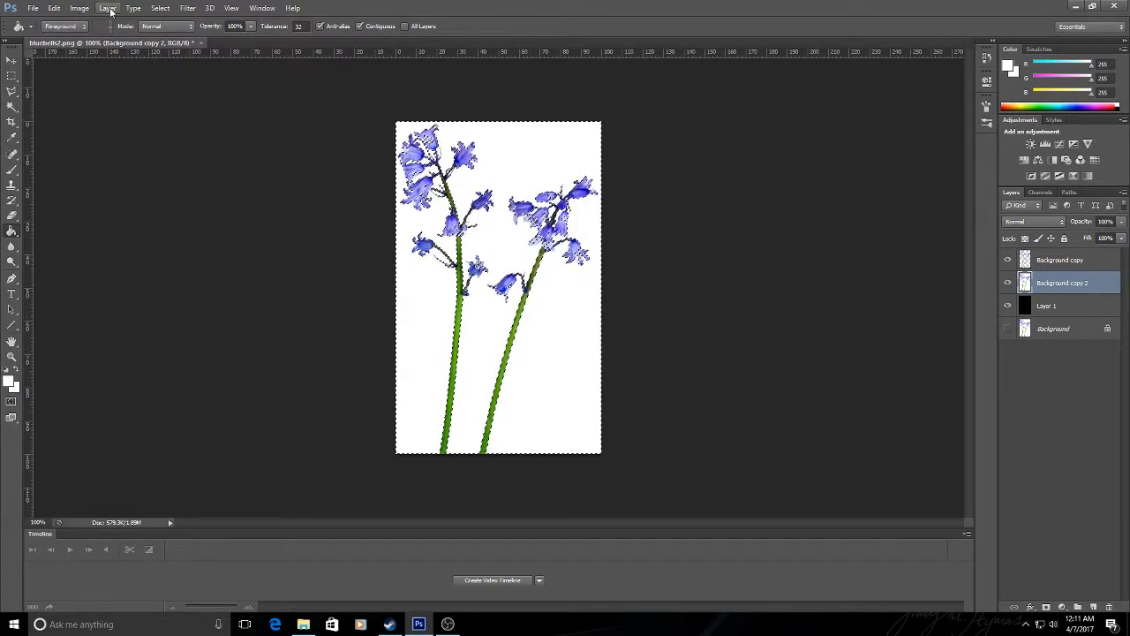
Step: Invert the selection to remove the flowers from Background copy 2, and toggle the upper layers' visibility to check the cutout
{"action": "left_click", "coordinate": [164, 9]}
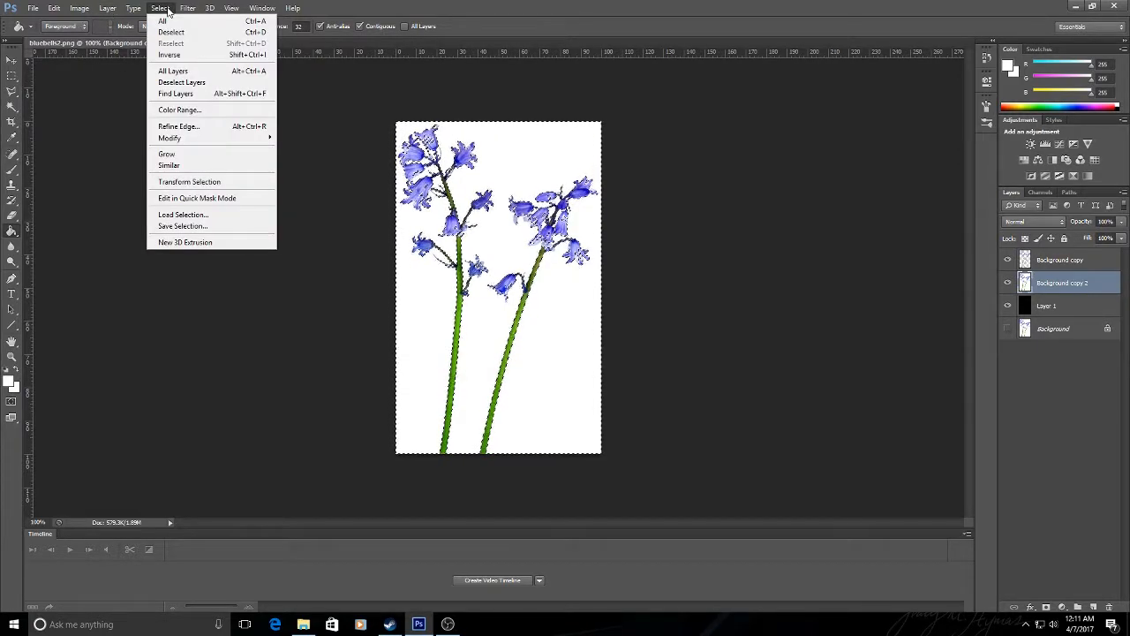
{"action": "left_click", "coordinate": [171, 54]}
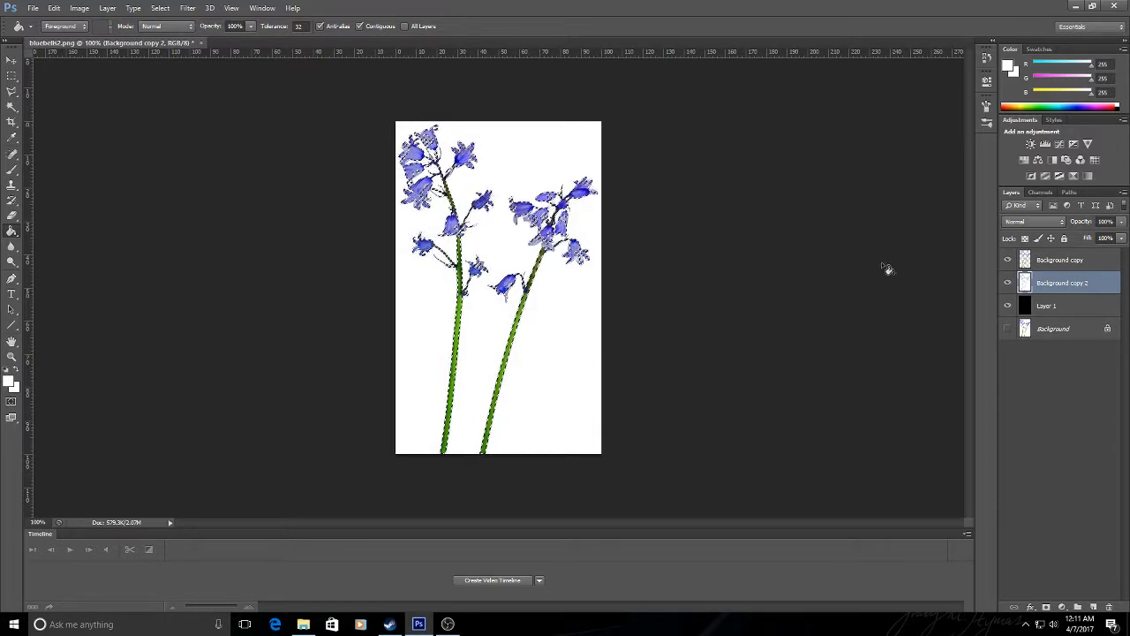
{"action": "left_click", "coordinate": [1007, 283]}
{"action": "left_click", "coordinate": [1007, 284]}
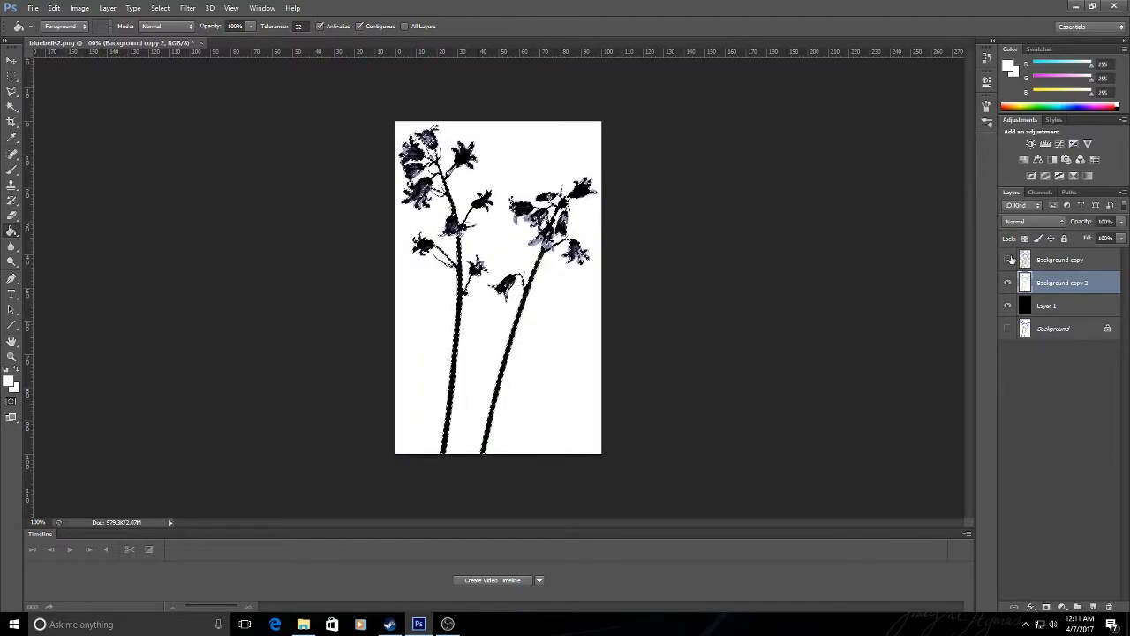
{"action": "left_click", "coordinate": [1007, 259]}
{"action": "left_click", "coordinate": [1008, 283]}
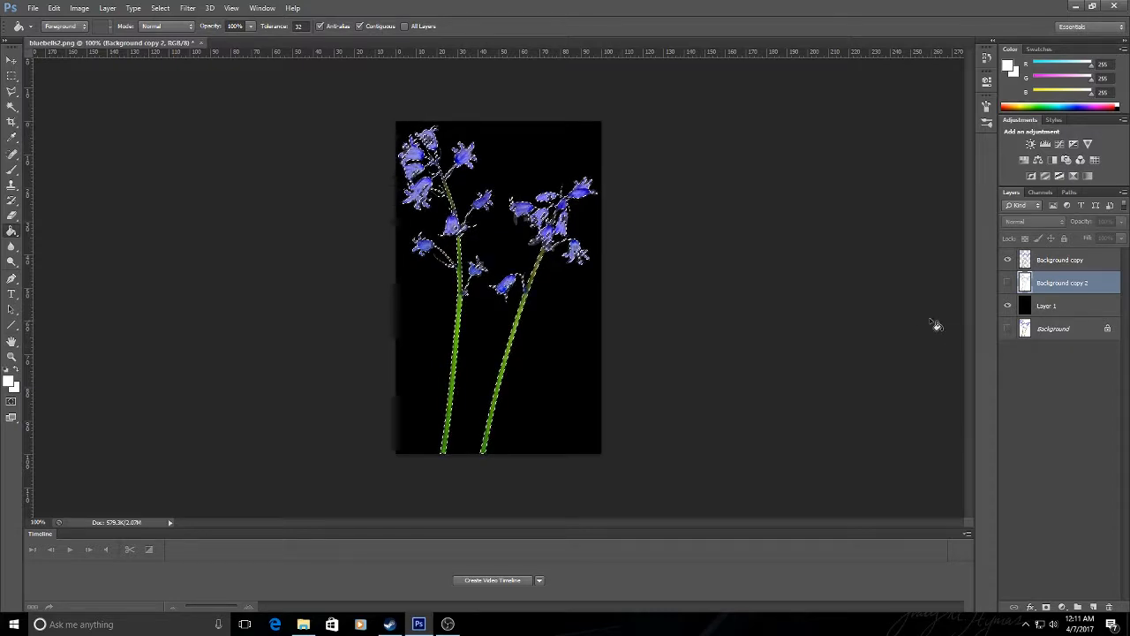
{"action": "left_click", "coordinate": [1007, 283]}
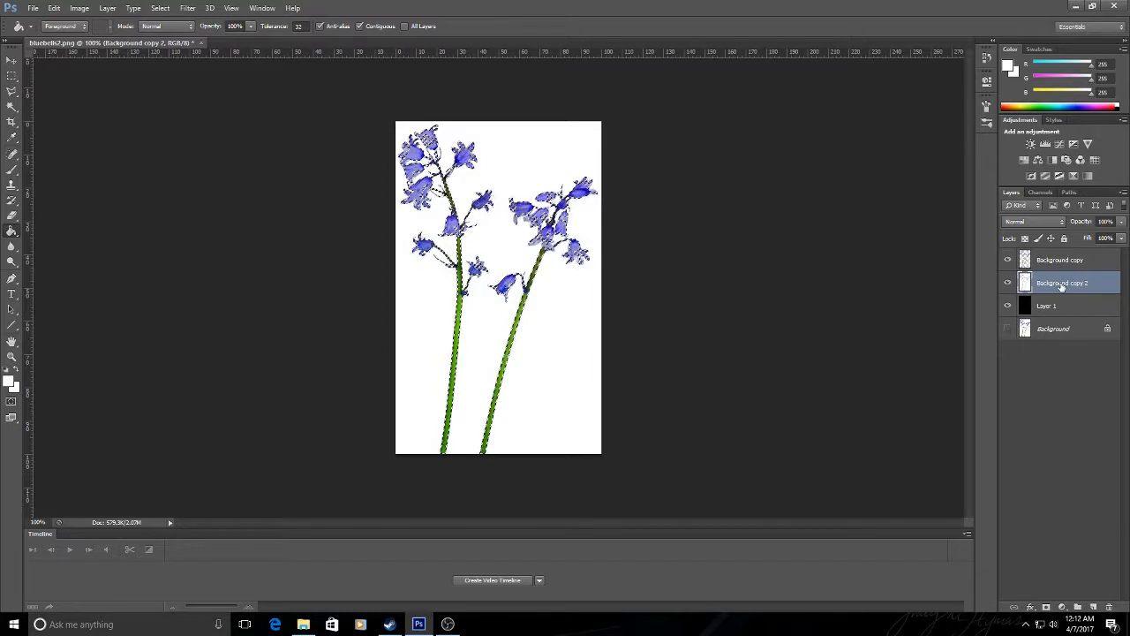
Step: Delete the Background copy 2 layer and clear the selection
{"action": "left_click_drag", "start_coordinate": [1054, 284], "coordinate": [1111, 607]}
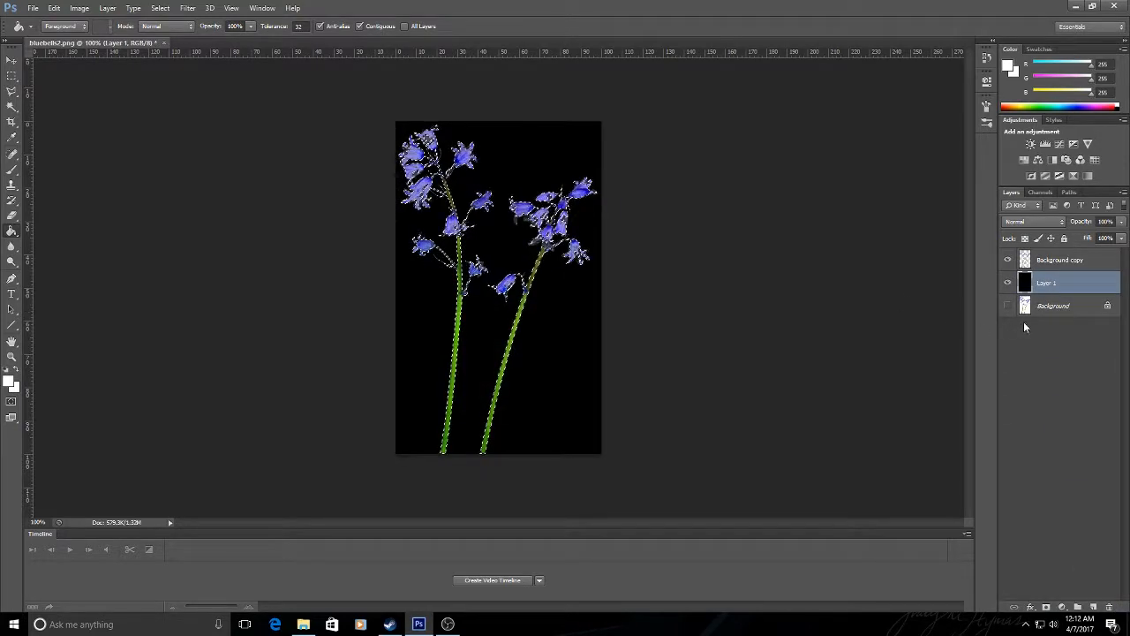
{"action": "key", "text": "ctrl+d"}
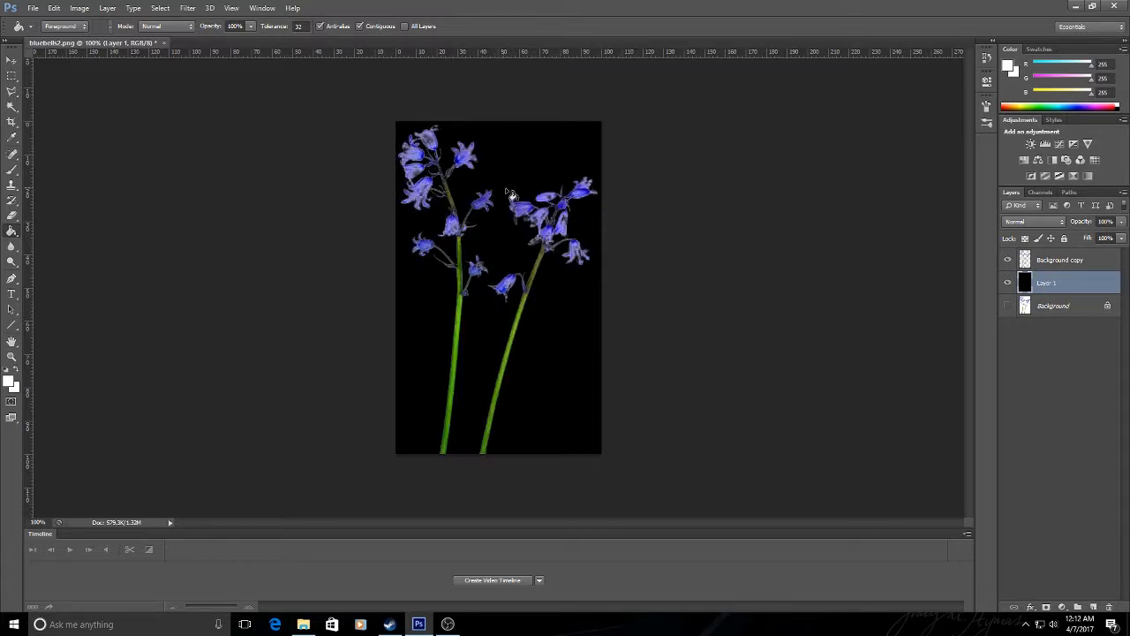
Step: Add an empty layer between Layer 1 and Background copy and switch to the Brush tool at 500% zoom
{"action": "left_click", "coordinate": [1093, 606]}
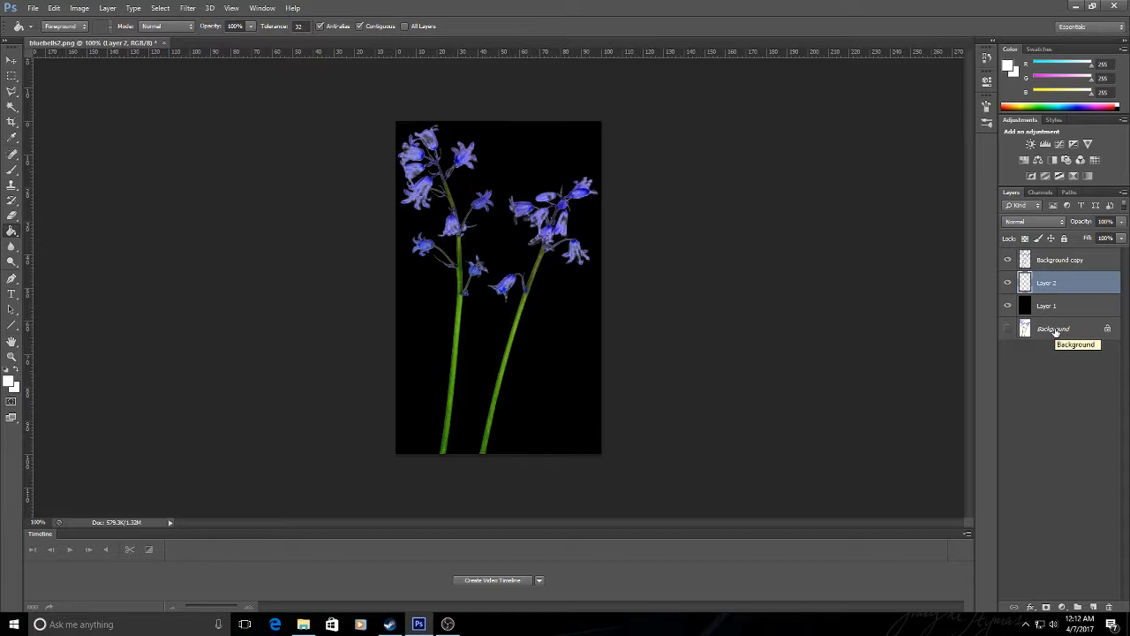
{"action": "scroll", "coordinate": [701, 239], "scroll_direction": "up", "scroll_amount": 4, "text": "alt"}
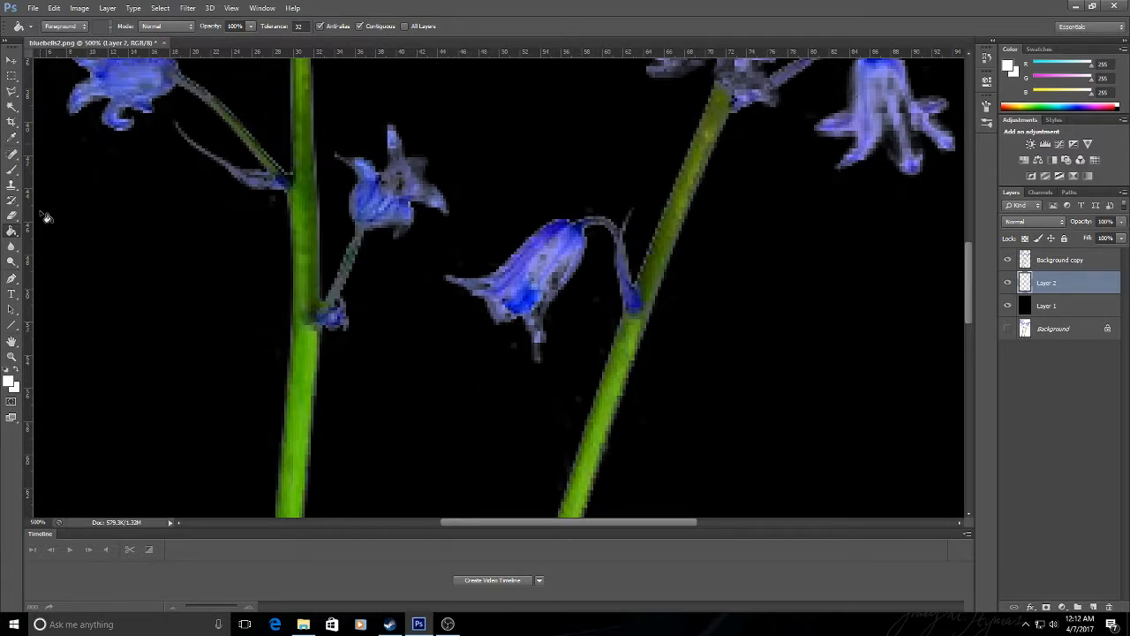
{"action": "left_click", "coordinate": [12, 170]}
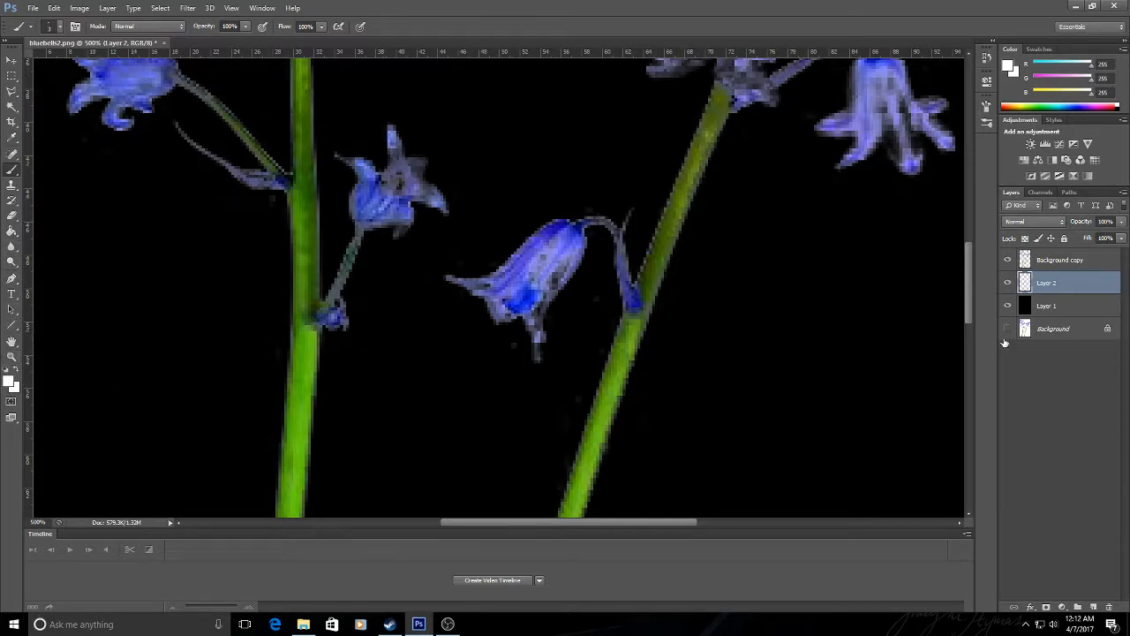
Step: Compare the original Background with the cutout flowers on black by toggling the layers' visibility
{"action": "left_click", "coordinate": [1007, 306]}
{"action": "left_click", "coordinate": [1007, 282]}
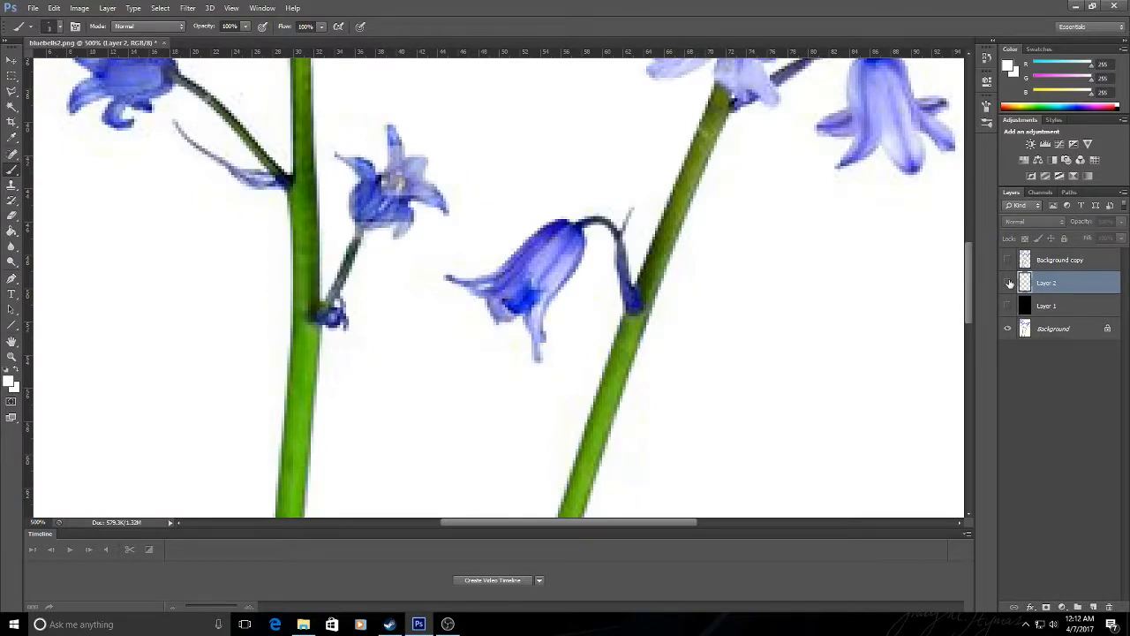
{"action": "left_click", "coordinate": [1007, 306]}
{"action": "left_click", "coordinate": [1007, 259]}
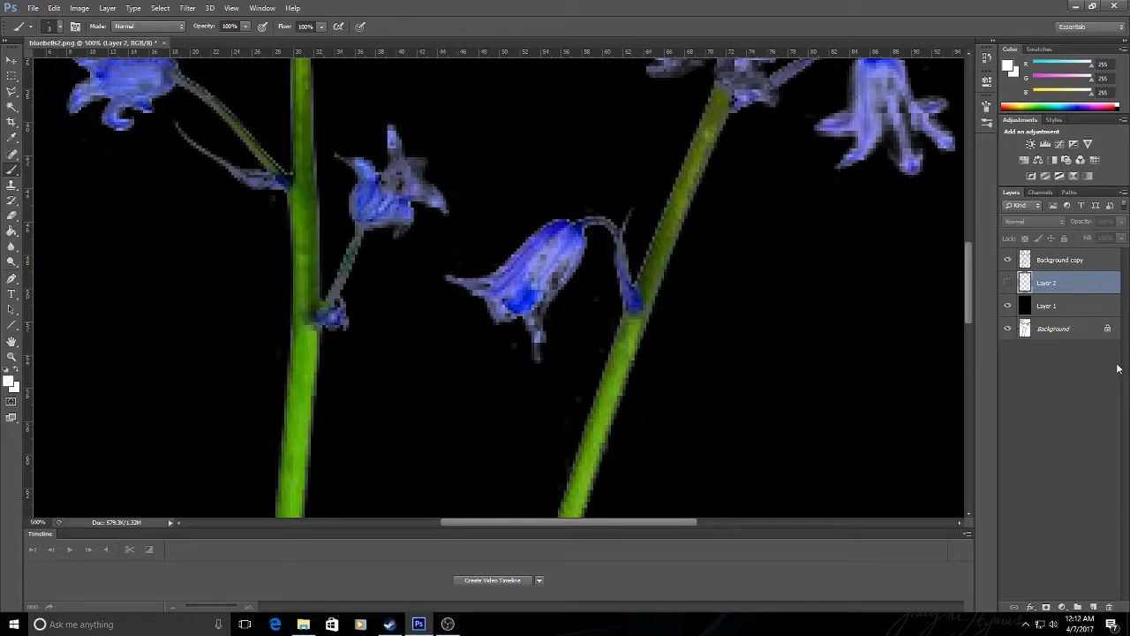
Step: Hide the Background copy and Layer 1 layers, and sample the uppermost bell's light petal color from Background with the Eyedropper at 3 by 3 Average
{"action": "left_click_drag", "start_coordinate": [966, 289], "coordinate": [972, 171]}
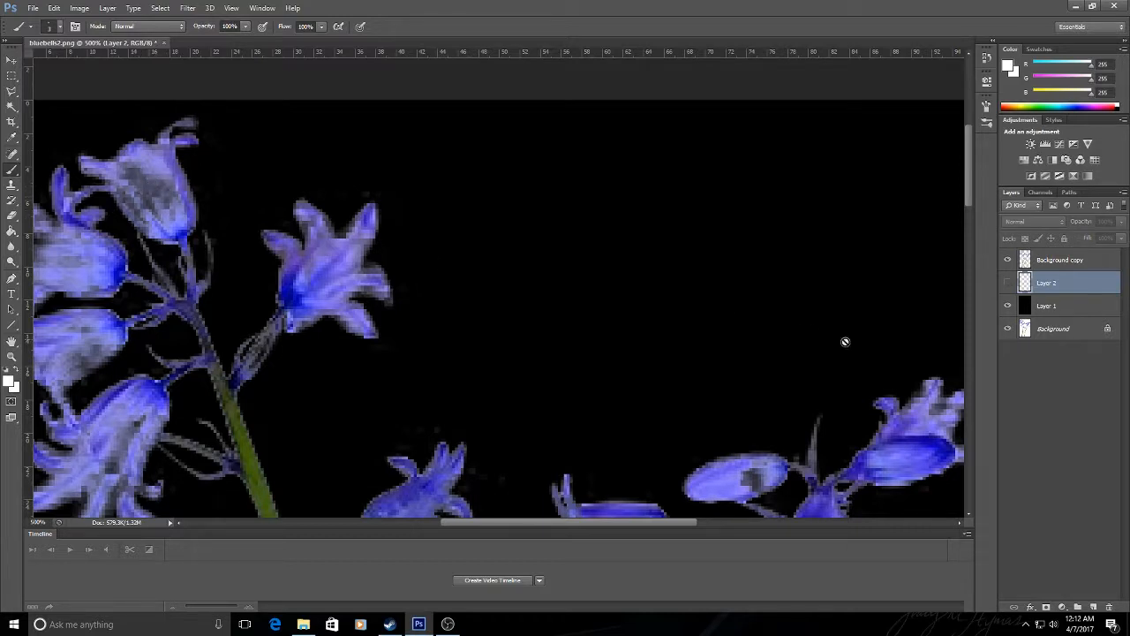
{"action": "left_click", "coordinate": [1051, 329]}
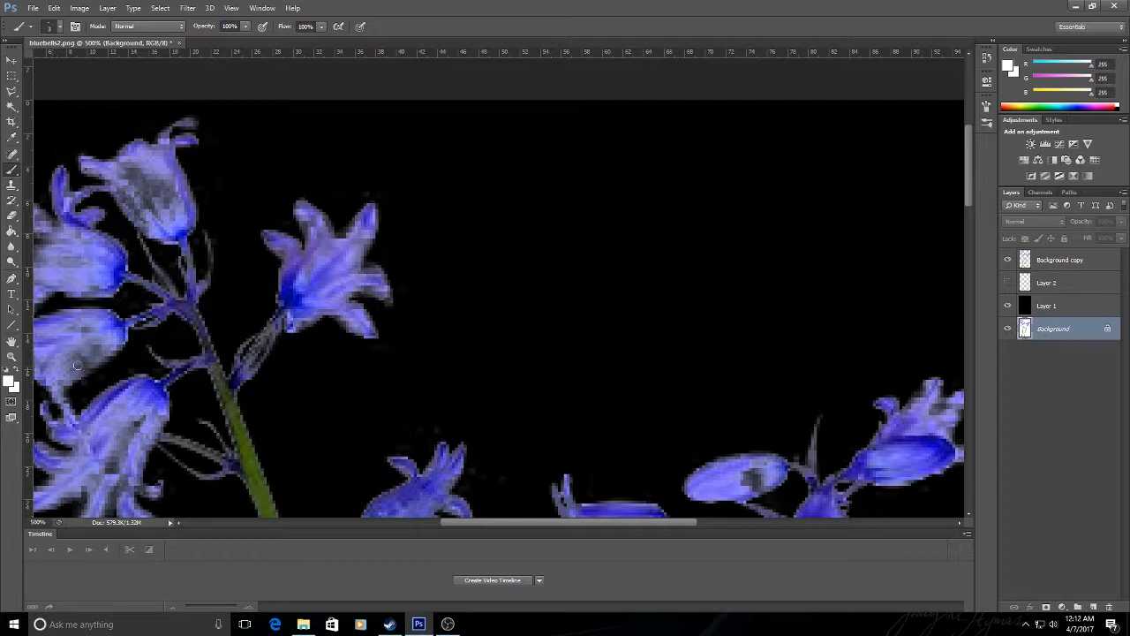
{"action": "left_click", "coordinate": [11, 138]}
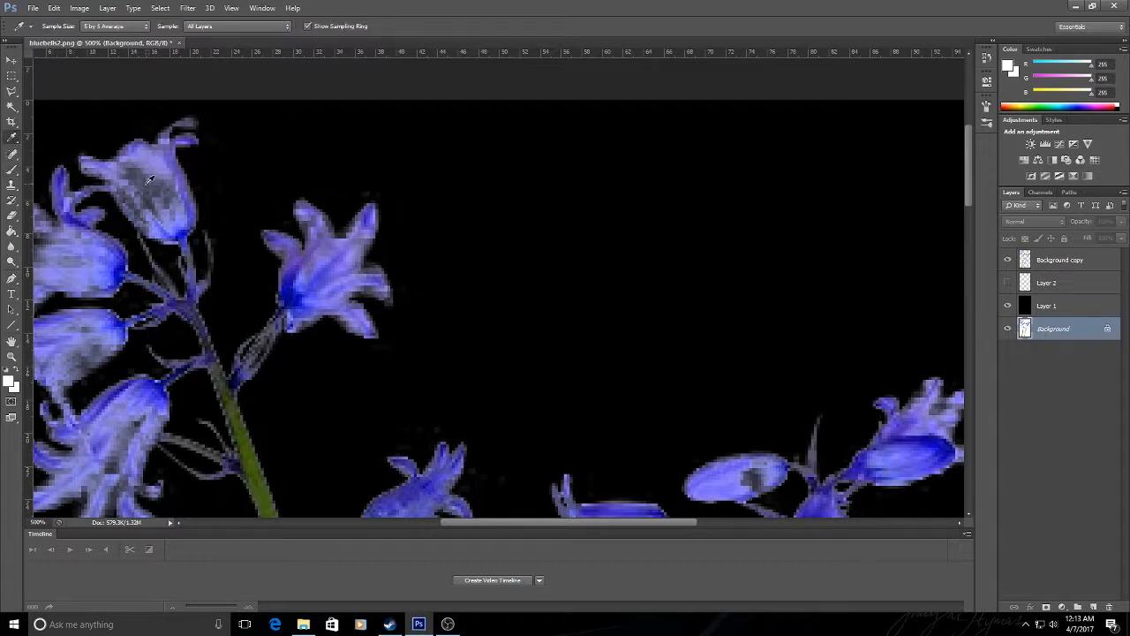
{"action": "left_click", "coordinate": [149, 178]}
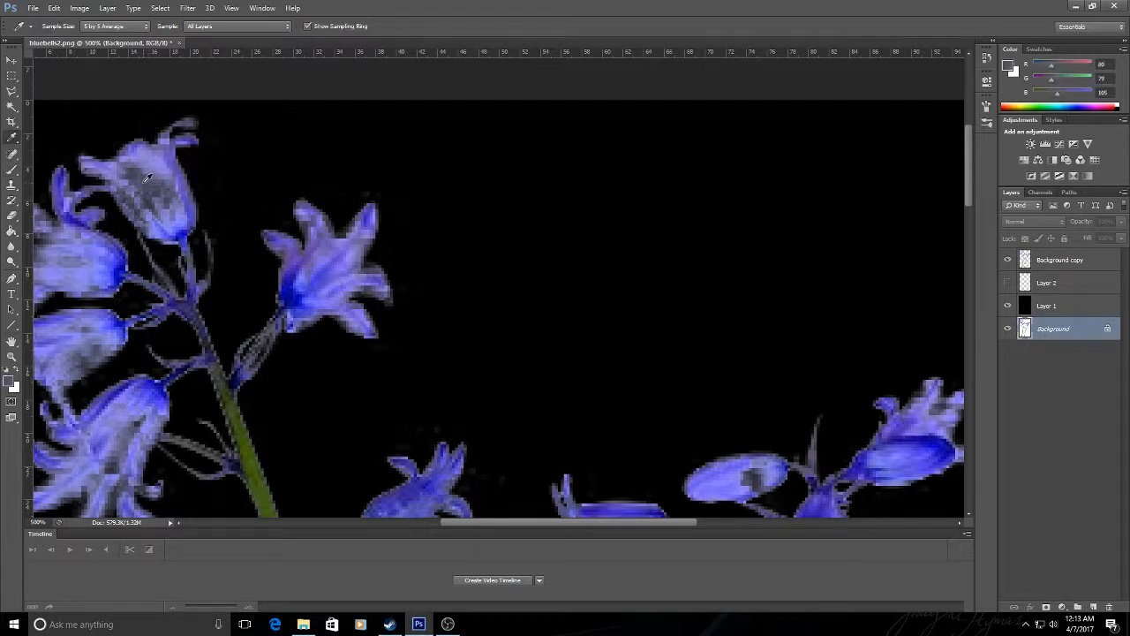
{"action": "left_click", "coordinate": [1008, 260]}
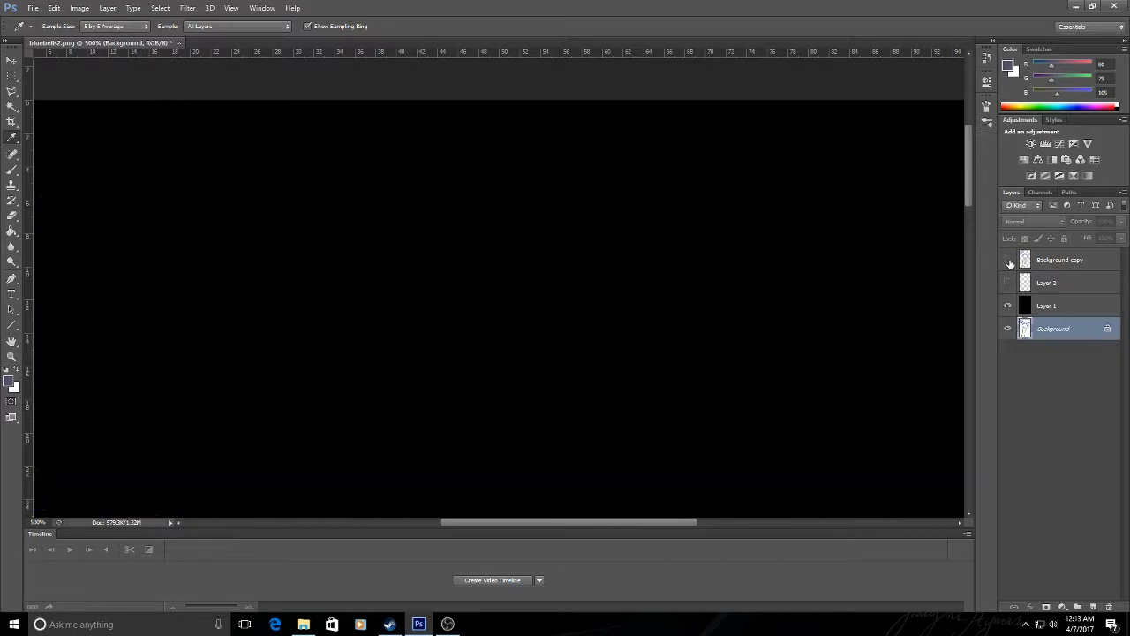
{"action": "left_click", "coordinate": [1008, 305]}
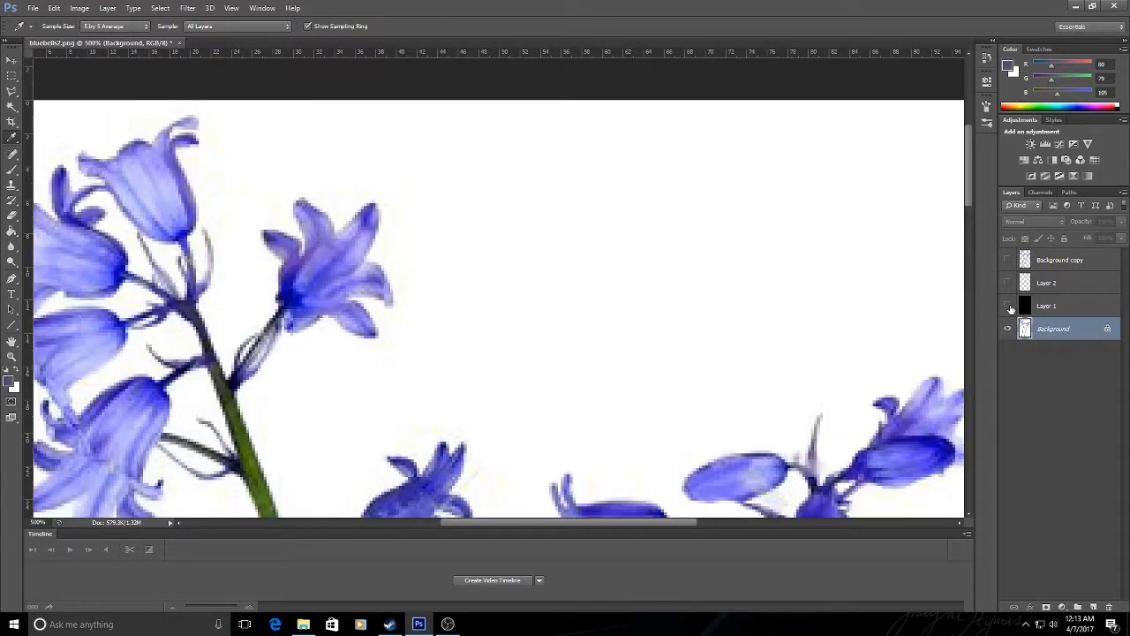
{"action": "left_click", "coordinate": [145, 181]}
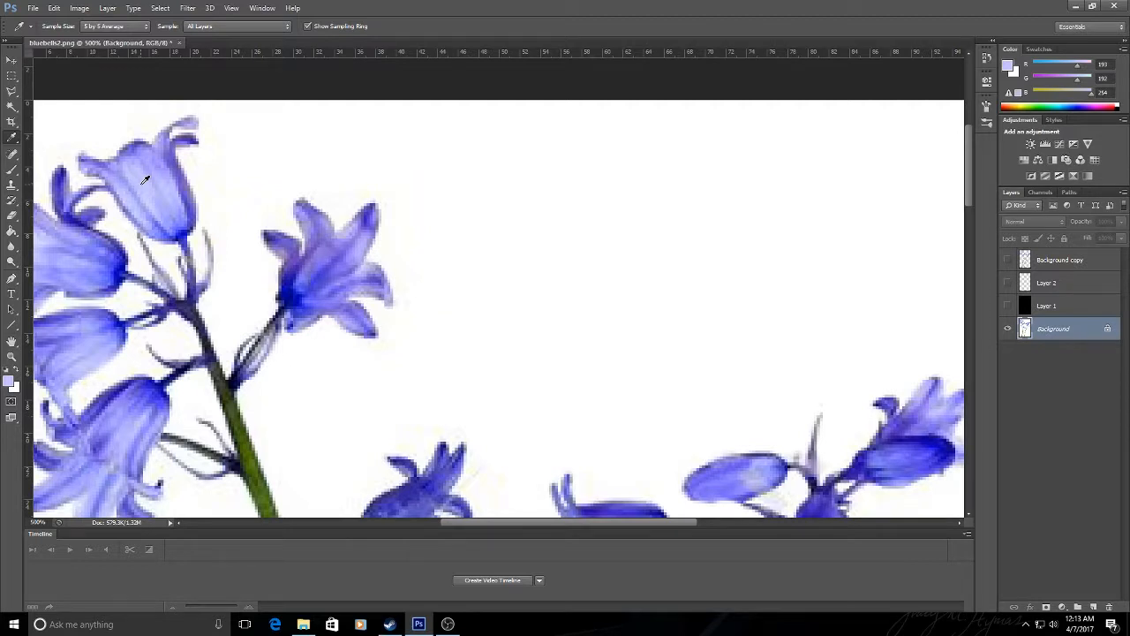
{"action": "left_click", "coordinate": [132, 28]}
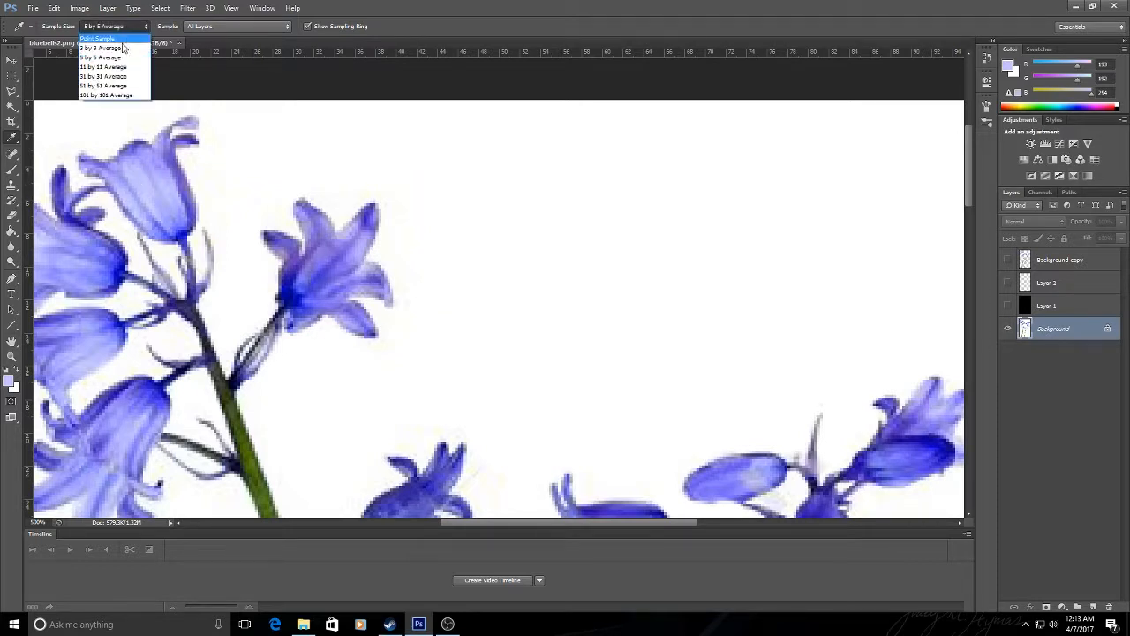
{"action": "left_click", "coordinate": [123, 48]}
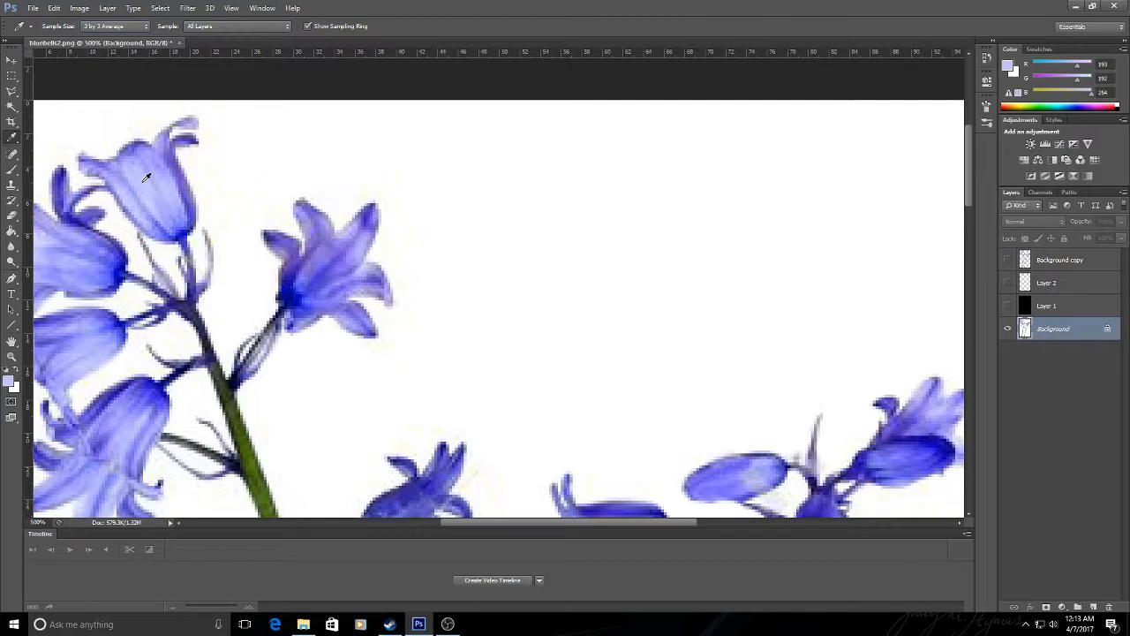
Step: Show the Background copy, Layer 2 and Layer 1 layers again and hide the original Background
{"action": "left_click", "coordinate": [1009, 262]}
{"action": "left_click", "coordinate": [1009, 328]}
{"action": "left_click", "coordinate": [1009, 306]}
{"action": "left_click", "coordinate": [1009, 284]}
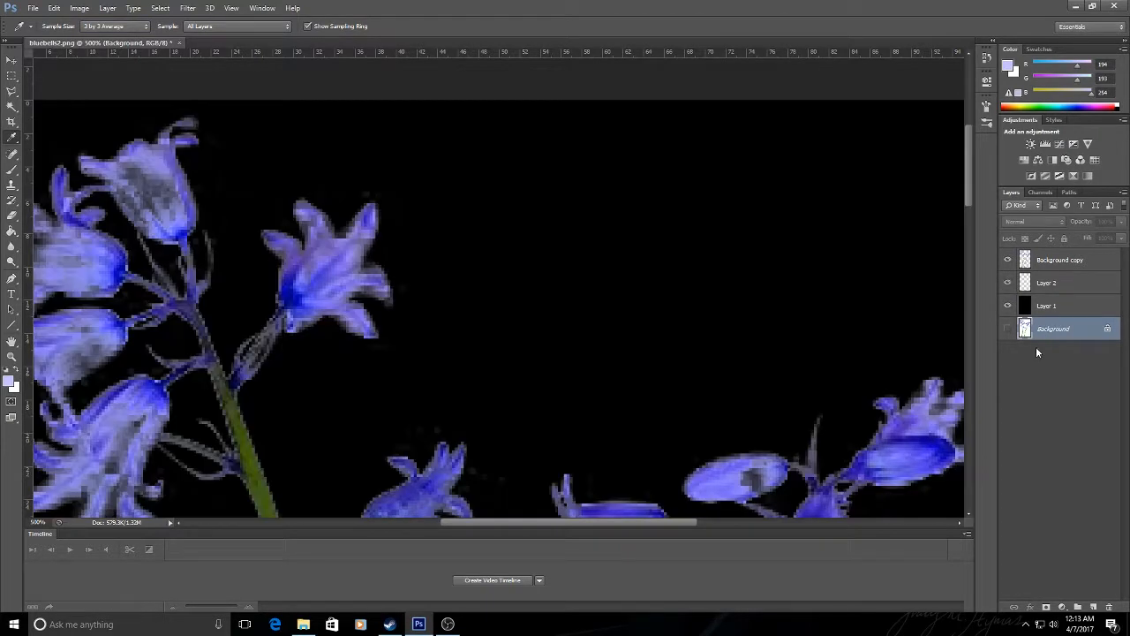
Step: Paint the sampled light lavender on Layer 2 beneath the faded areas of the uppermost bell using the Brush tool
{"action": "left_click", "coordinate": [1055, 281]}
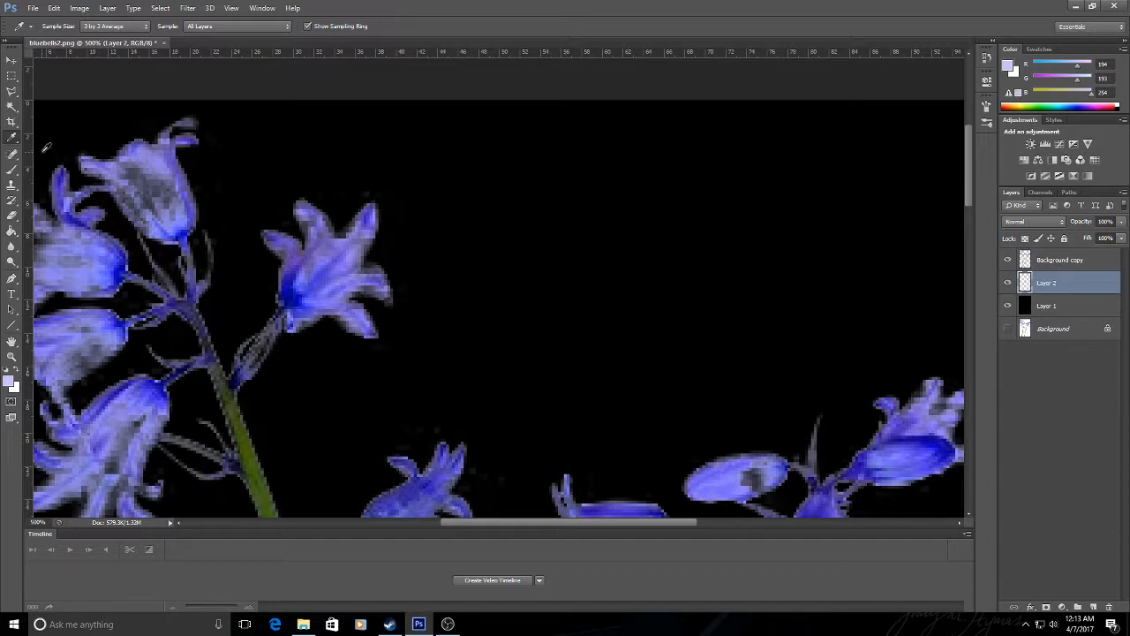
{"action": "left_click", "coordinate": [13, 169]}
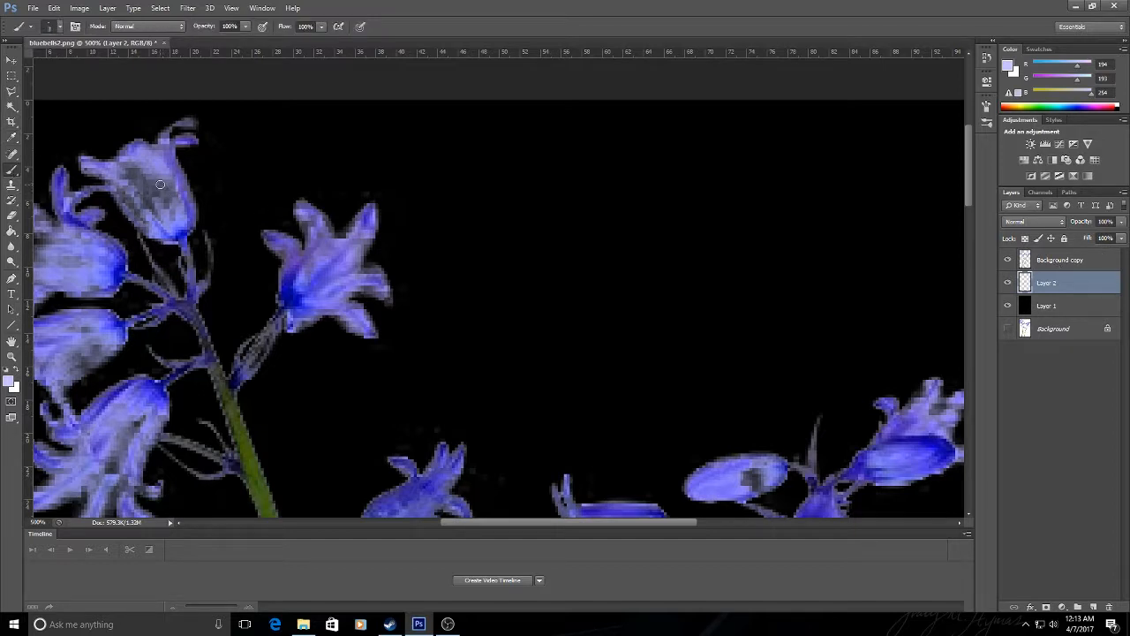
{"action": "mouse_move", "coordinate": [163, 182]}
{"action": "left_mouse_down"}
{"action": "mouse_move", "coordinate": [172, 208]}
{"action": "mouse_move", "coordinate": [162, 169]}
{"action": "mouse_move", "coordinate": [175, 206]}
{"action": "mouse_move", "coordinate": [153, 175]}
{"action": "mouse_move", "coordinate": [143, 199]}
{"action": "mouse_move", "coordinate": [135, 169]}
{"action": "mouse_move", "coordinate": [136, 184]}
{"action": "mouse_move", "coordinate": [124, 172]}
{"action": "mouse_move", "coordinate": [142, 216]}
{"action": "mouse_move", "coordinate": [119, 185]}
{"action": "mouse_move", "coordinate": [145, 231]}
{"action": "mouse_move", "coordinate": [129, 193]}
{"action": "mouse_move", "coordinate": [158, 217]}
{"action": "left_mouse_up"}
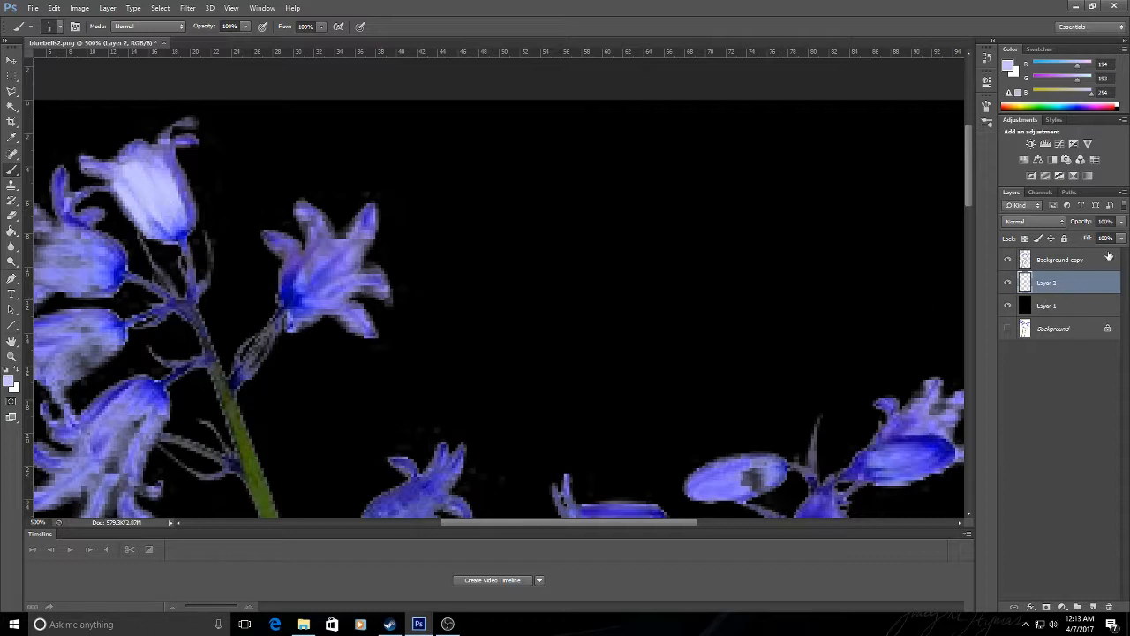
Step: Enlarge the brush and paint the lavender beneath the petals of the star-shaped flower beside the first stem
{"action": "left_click", "coordinate": [1120, 226]}
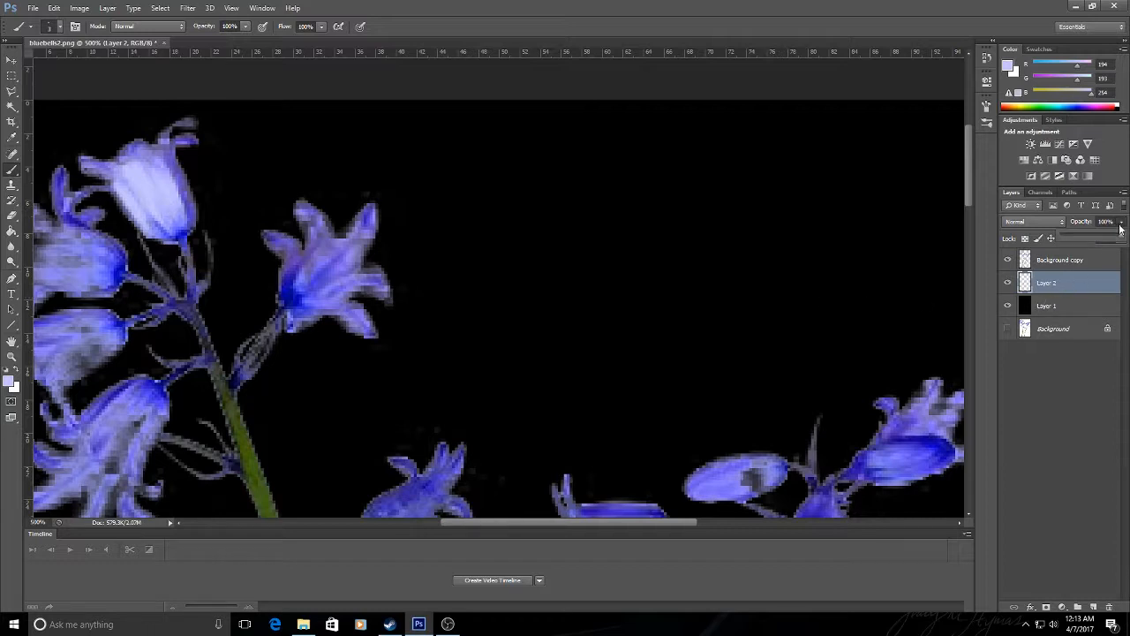
{"action": "mouse_move", "coordinate": [1120, 238]}
{"action": "left_mouse_down"}
{"action": "mouse_move", "coordinate": [1076, 235]}
{"action": "mouse_move", "coordinate": [1123, 240]}
{"action": "left_mouse_up"}
{"action": "left_click", "coordinate": [60, 28]}
{"action": "left_click", "coordinate": [22, 65]}
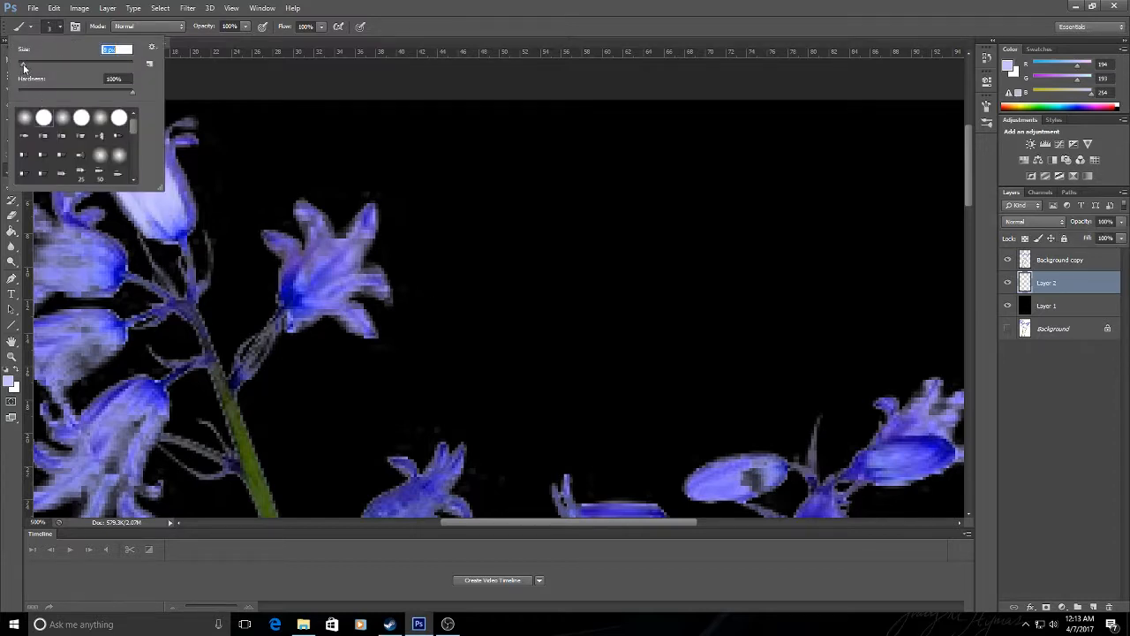
{"action": "left_click", "coordinate": [58, 28]}
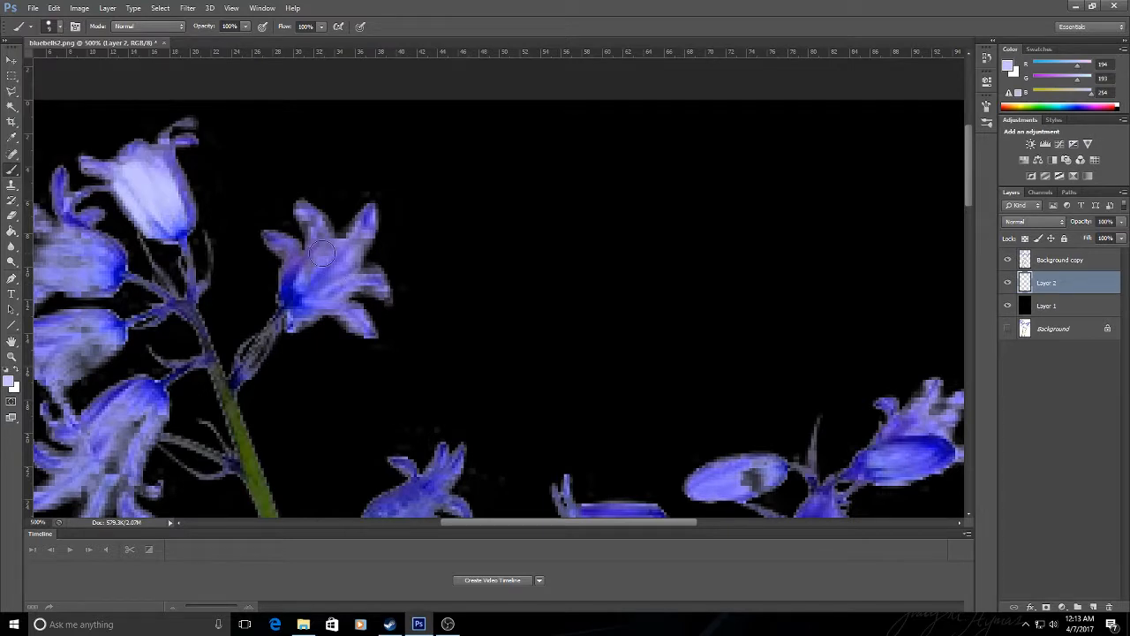
{"action": "mouse_move", "coordinate": [316, 226]}
{"action": "left_mouse_down"}
{"action": "mouse_move", "coordinate": [323, 281]}
{"action": "mouse_move", "coordinate": [319, 264]}
{"action": "mouse_move", "coordinate": [300, 270]}
{"action": "mouse_move", "coordinate": [294, 256]}
{"action": "mouse_move", "coordinate": [290, 269]}
{"action": "mouse_move", "coordinate": [298, 258]}
{"action": "left_mouse_up"}
{"action": "mouse_move", "coordinate": [362, 227]}
{"action": "left_mouse_down"}
{"action": "mouse_move", "coordinate": [328, 279]}
{"action": "mouse_move", "coordinate": [372, 281]}
{"action": "mouse_move", "coordinate": [313, 279]}
{"action": "mouse_move", "coordinate": [358, 318]}
{"action": "mouse_move", "coordinate": [299, 311]}
{"action": "left_mouse_up"}
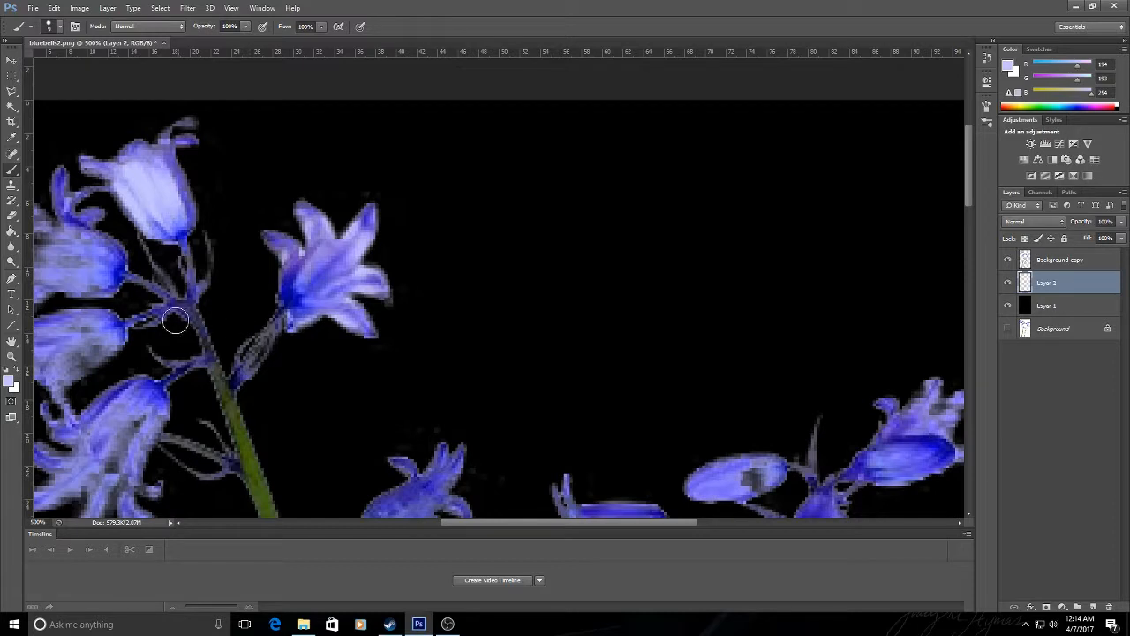
Step: Paint lavender on Layer 2 beneath the three faded bells hanging along the outer side of the first stem
{"action": "left_click_drag", "start_coordinate": [528, 524], "coordinate": [453, 525]}
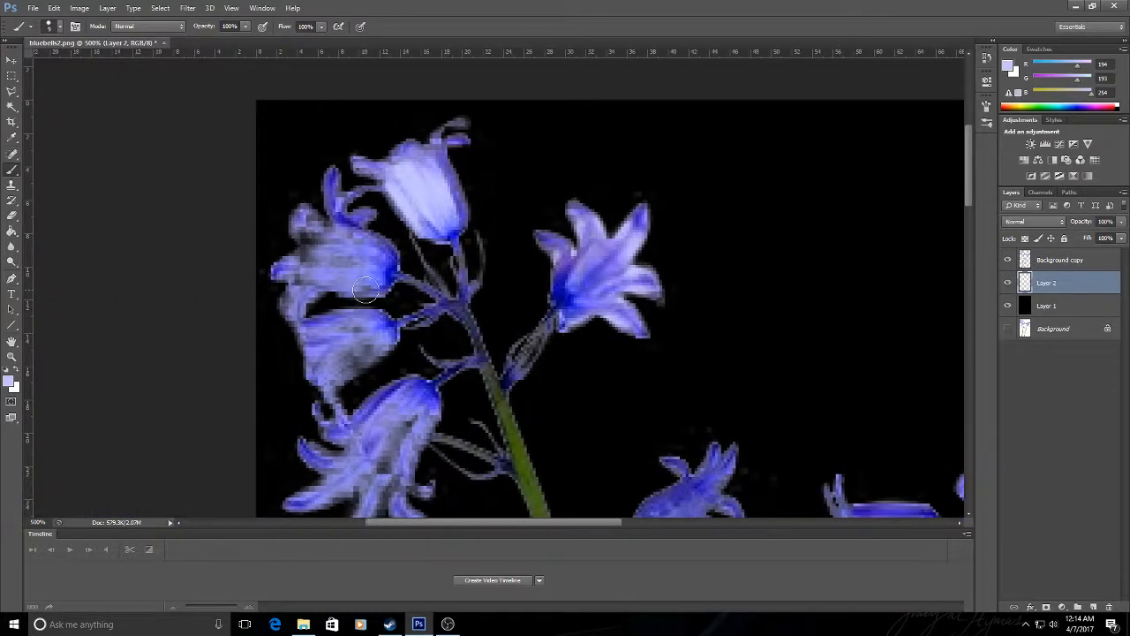
{"action": "mouse_move", "coordinate": [359, 252]}
{"action": "left_mouse_down"}
{"action": "mouse_move", "coordinate": [310, 225]}
{"action": "mouse_move", "coordinate": [339, 246]}
{"action": "mouse_move", "coordinate": [298, 268]}
{"action": "mouse_move", "coordinate": [298, 296]}
{"action": "mouse_move", "coordinate": [350, 275]}
{"action": "mouse_move", "coordinate": [374, 327]}
{"action": "mouse_move", "coordinate": [332, 330]}
{"action": "mouse_move", "coordinate": [320, 370]}
{"action": "mouse_move", "coordinate": [376, 342]}
{"action": "mouse_move", "coordinate": [325, 379]}
{"action": "left_mouse_up"}
{"action": "mouse_move", "coordinate": [393, 427]}
{"action": "left_mouse_down"}
{"action": "mouse_move", "coordinate": [413, 420]}
{"action": "mouse_move", "coordinate": [391, 444]}
{"action": "mouse_move", "coordinate": [422, 413]}
{"action": "mouse_move", "coordinate": [388, 473]}
{"action": "mouse_move", "coordinate": [382, 449]}
{"action": "mouse_move", "coordinate": [361, 444]}
{"action": "left_mouse_up"}
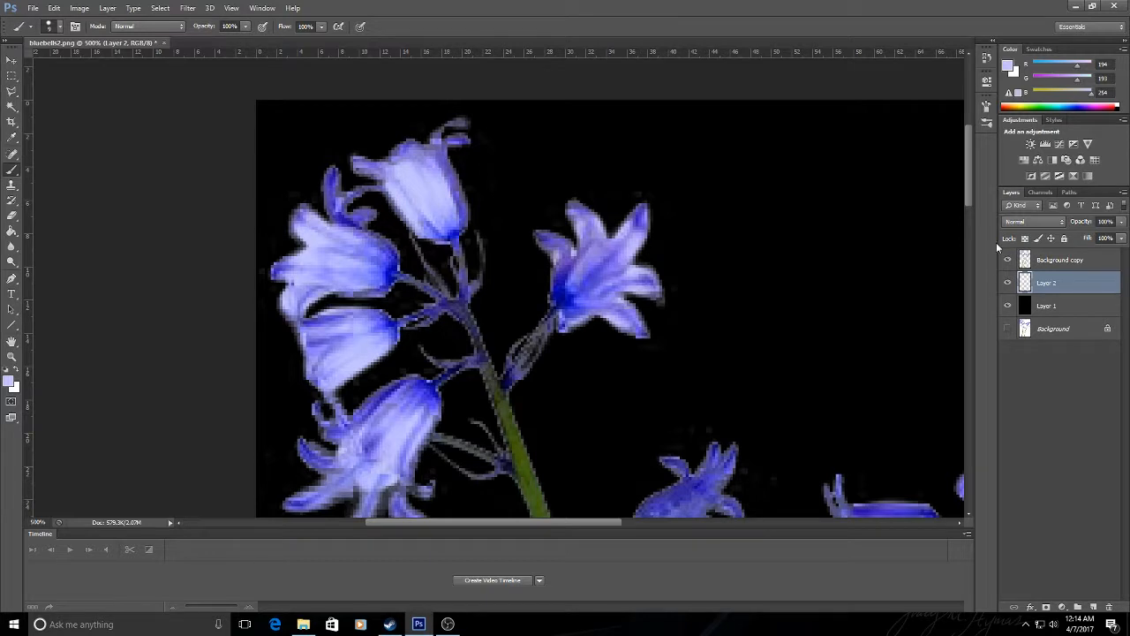
{"action": "left_click_drag", "start_coordinate": [966, 175], "coordinate": [968, 199]}
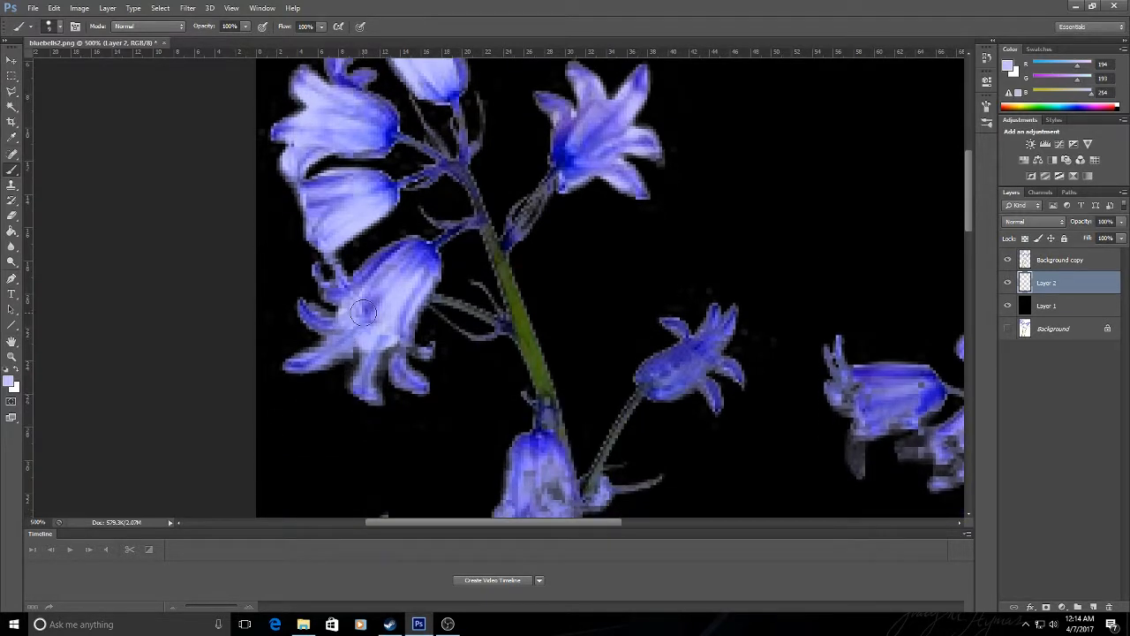
{"action": "mouse_move", "coordinate": [338, 338]}
{"action": "left_mouse_down"}
{"action": "mouse_move", "coordinate": [340, 353]}
{"action": "mouse_move", "coordinate": [375, 326]}
{"action": "mouse_move", "coordinate": [371, 349]}
{"action": "mouse_move", "coordinate": [396, 343]}
{"action": "left_mouse_up"}
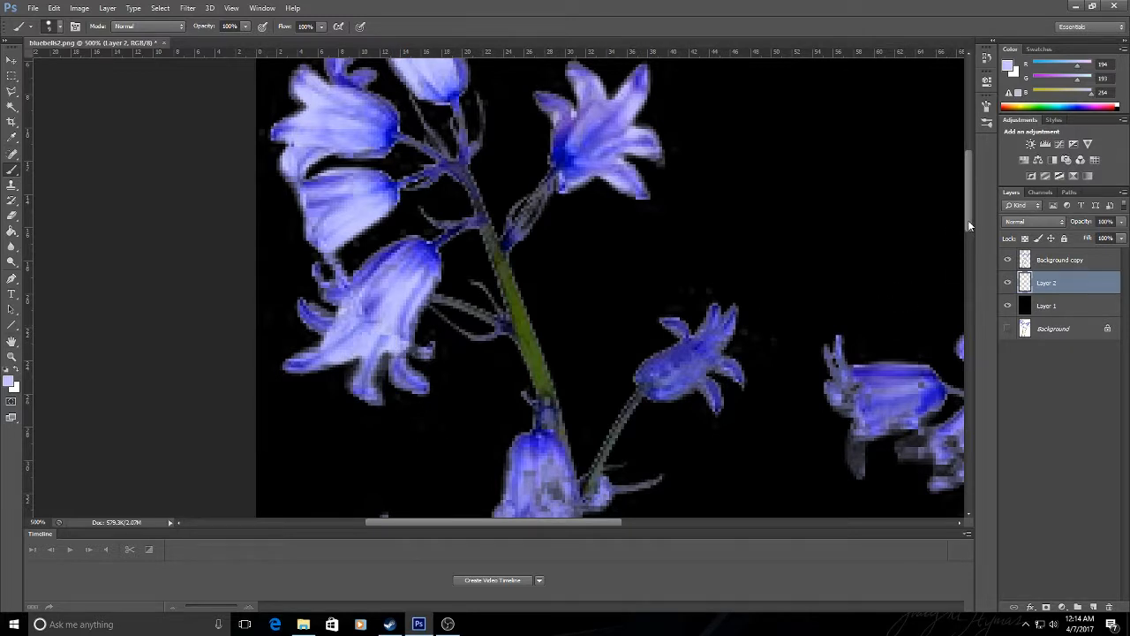
{"action": "left_click_drag", "start_coordinate": [971, 215], "coordinate": [971, 222]}
{"action": "left_click_drag", "start_coordinate": [673, 321], "coordinate": [619, 298]}
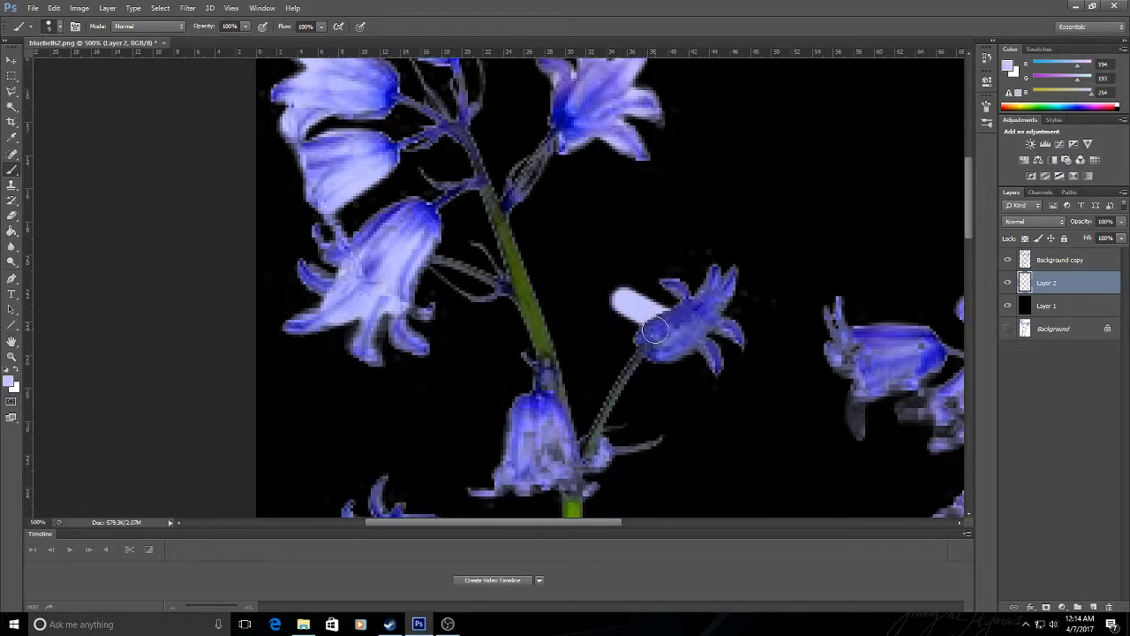
{"action": "left_click", "coordinate": [54, 8]}
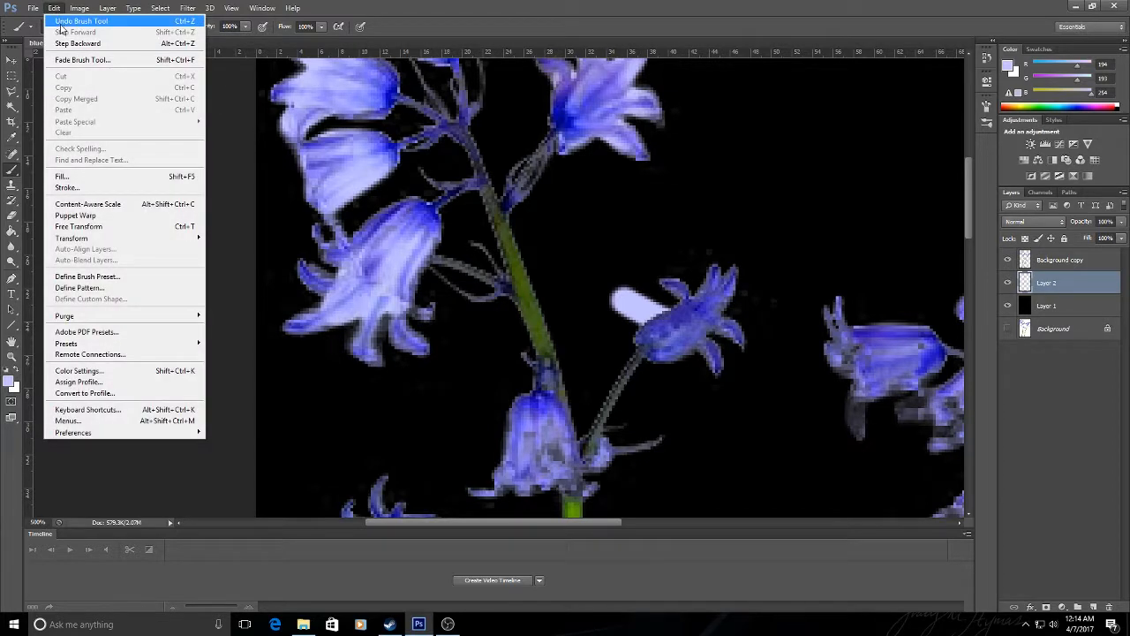
{"action": "left_click", "coordinate": [64, 21]}
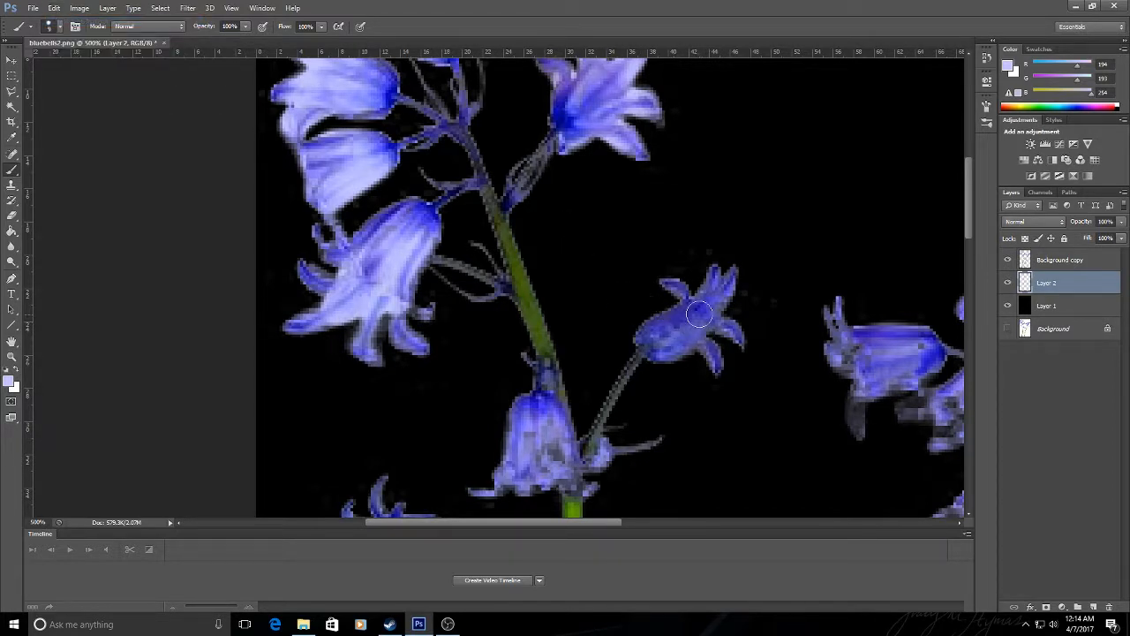
Step: Fill in the faded petals of the first stem's lower flowers and the drooping bell low on the second stem with lavender
{"action": "mouse_move", "coordinate": [504, 430]}
{"action": "left_mouse_down"}
{"action": "mouse_move", "coordinate": [540, 413]}
{"action": "mouse_move", "coordinate": [558, 452]}
{"action": "mouse_move", "coordinate": [517, 469]}
{"action": "mouse_move", "coordinate": [530, 418]}
{"action": "left_mouse_up"}
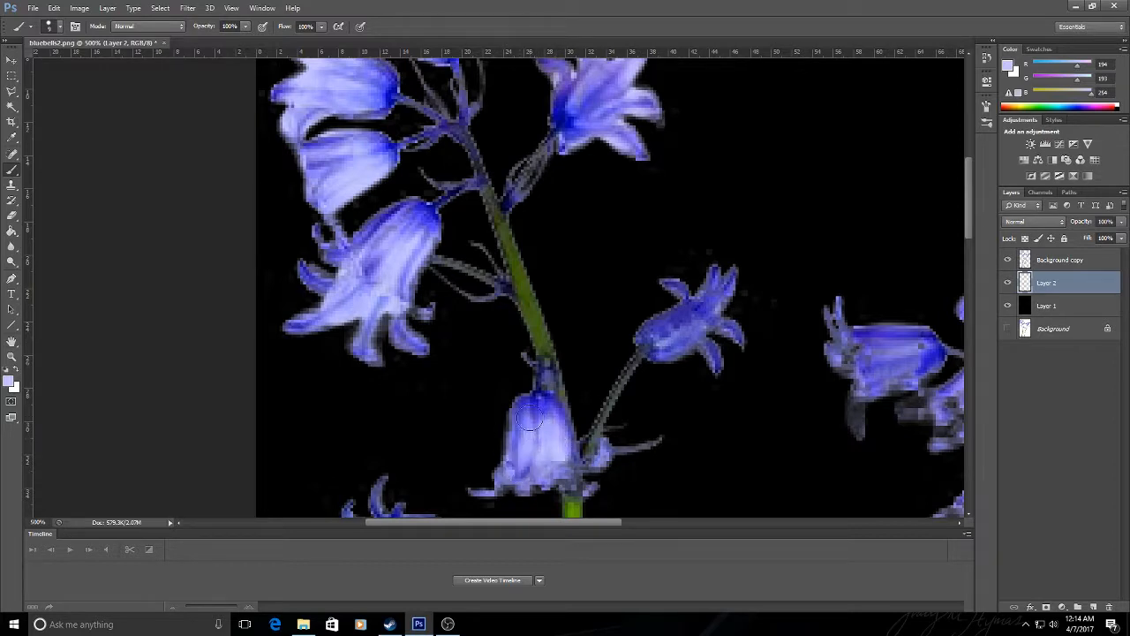
{"action": "left_click_drag", "start_coordinate": [669, 336], "coordinate": [683, 323]}
{"action": "left_click_drag", "start_coordinate": [969, 212], "coordinate": [971, 257]}
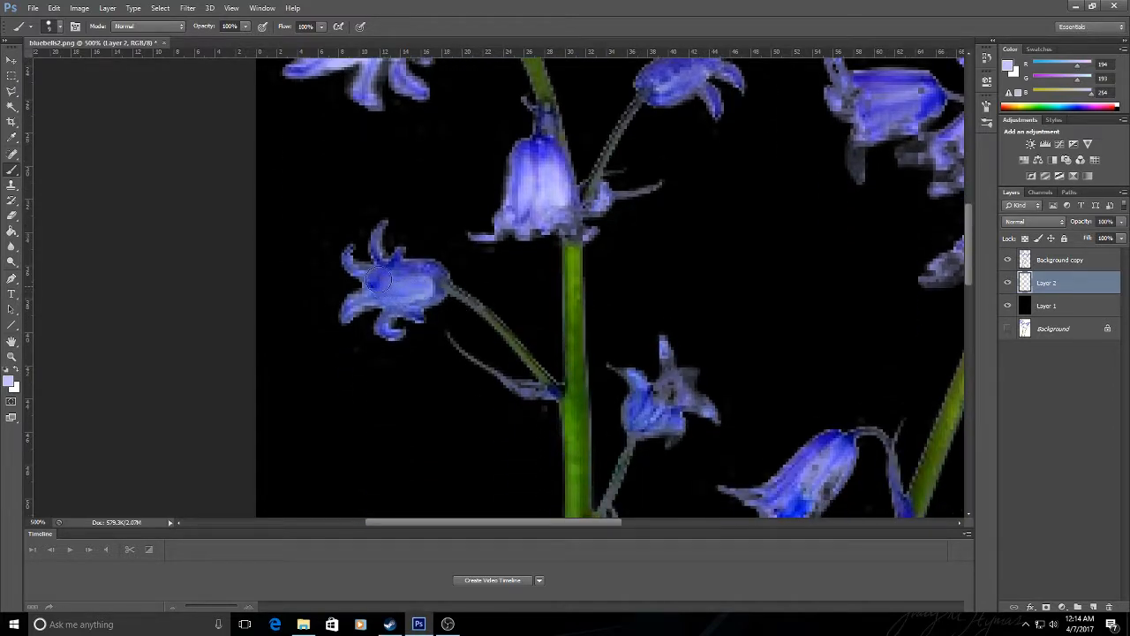
{"action": "mouse_move", "coordinate": [664, 399]}
{"action": "left_mouse_down"}
{"action": "mouse_move", "coordinate": [672, 388]}
{"action": "mouse_move", "coordinate": [655, 417]}
{"action": "left_mouse_up"}
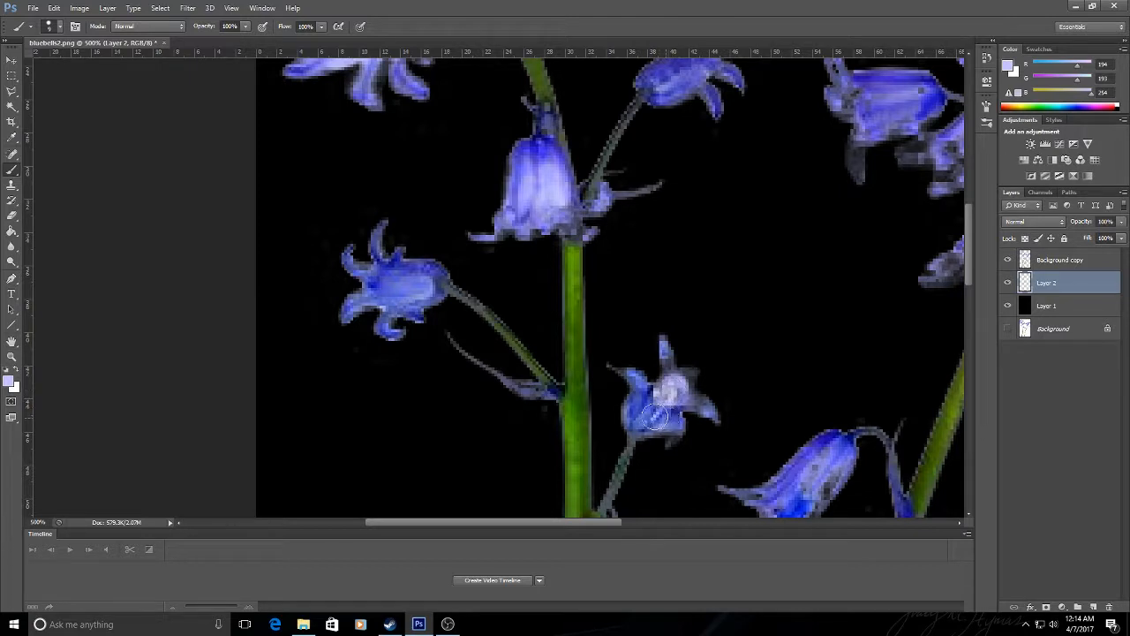
{"action": "left_click_drag", "start_coordinate": [971, 256], "coordinate": [971, 293]}
{"action": "mouse_move", "coordinate": [820, 248]}
{"action": "left_mouse_down"}
{"action": "mouse_move", "coordinate": [813, 267]}
{"action": "mouse_move", "coordinate": [837, 243]}
{"action": "mouse_move", "coordinate": [812, 275]}
{"action": "mouse_move", "coordinate": [766, 281]}
{"action": "mouse_move", "coordinate": [796, 272]}
{"action": "left_mouse_up"}
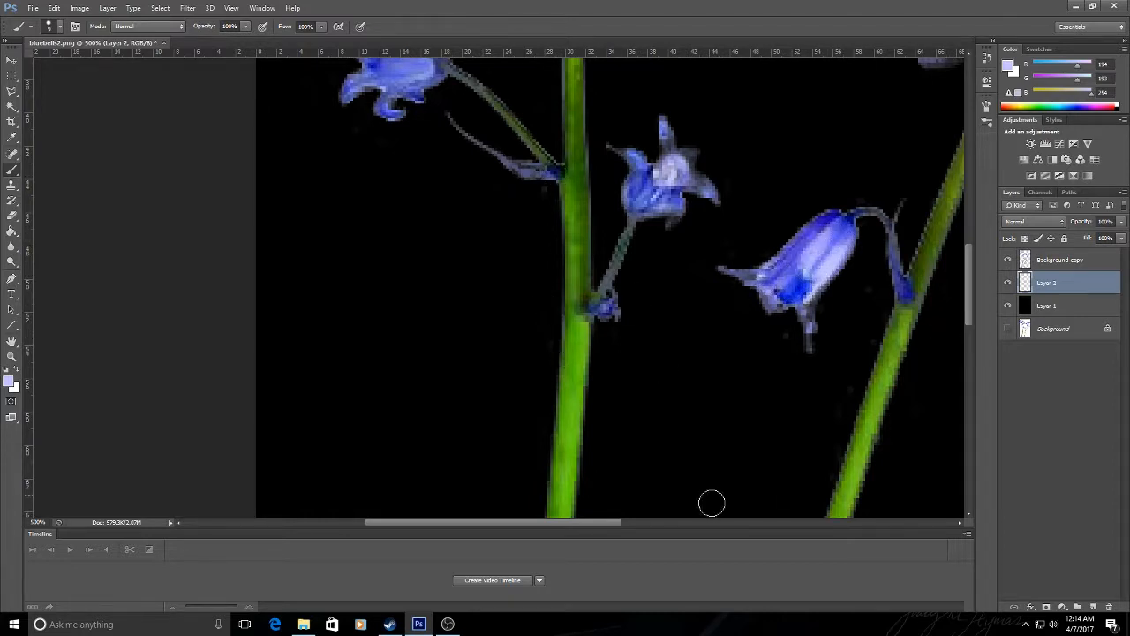
Step: Paint lavender beneath the second stem's outermost hanging bell and the faded bells clustered next to it
{"action": "left_click_drag", "start_coordinate": [605, 521], "coordinate": [761, 539]}
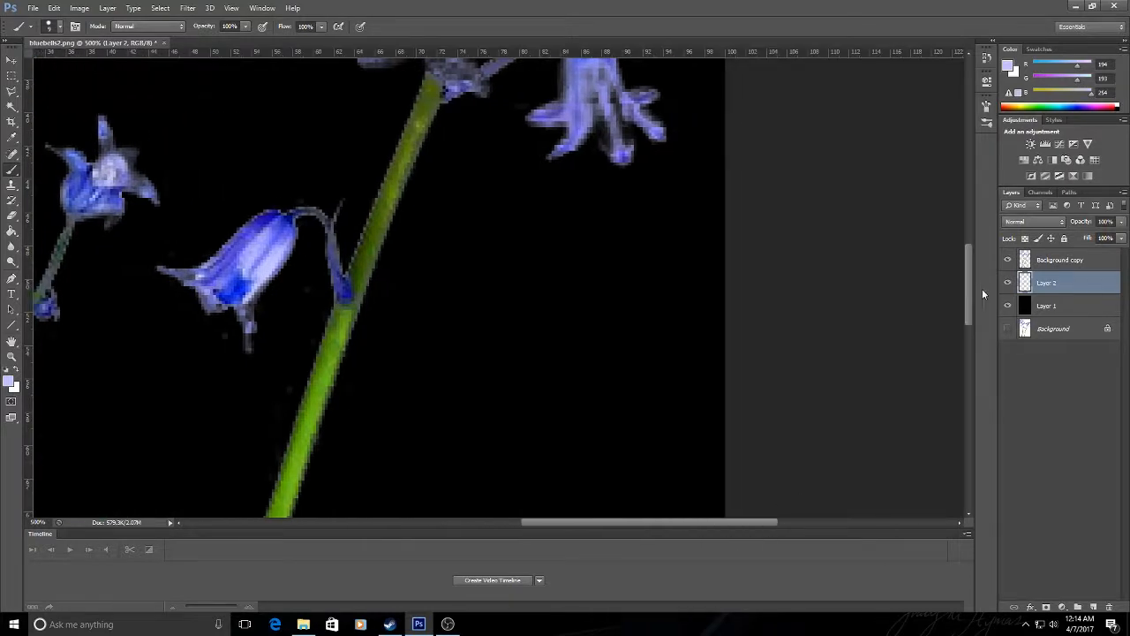
{"action": "left_click_drag", "start_coordinate": [967, 313], "coordinate": [971, 270]}
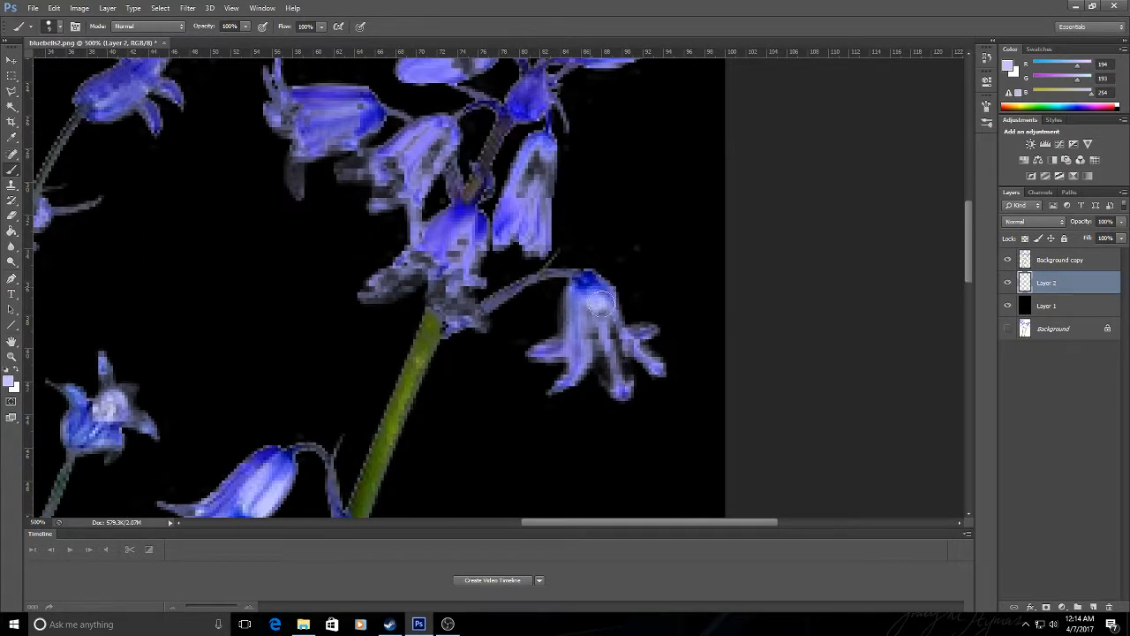
{"action": "mouse_move", "coordinate": [612, 338]}
{"action": "left_mouse_down"}
{"action": "mouse_move", "coordinate": [586, 342]}
{"action": "mouse_move", "coordinate": [588, 296]}
{"action": "left_mouse_up"}
{"action": "mouse_move", "coordinate": [519, 190]}
{"action": "left_mouse_down"}
{"action": "mouse_move", "coordinate": [535, 164]}
{"action": "mouse_move", "coordinate": [531, 198]}
{"action": "mouse_move", "coordinate": [542, 155]}
{"action": "mouse_move", "coordinate": [538, 205]}
{"action": "mouse_move", "coordinate": [533, 170]}
{"action": "mouse_move", "coordinate": [548, 198]}
{"action": "left_mouse_up"}
{"action": "mouse_move", "coordinate": [466, 251]}
{"action": "left_mouse_down"}
{"action": "mouse_move", "coordinate": [375, 288]}
{"action": "mouse_move", "coordinate": [441, 254]}
{"action": "mouse_move", "coordinate": [459, 309]}
{"action": "mouse_move", "coordinate": [457, 148]}
{"action": "mouse_move", "coordinate": [437, 139]}
{"action": "mouse_move", "coordinate": [415, 181]}
{"action": "mouse_move", "coordinate": [417, 141]}
{"action": "mouse_move", "coordinate": [408, 161]}
{"action": "mouse_move", "coordinate": [366, 166]}
{"action": "mouse_move", "coordinate": [411, 184]}
{"action": "left_mouse_up"}
Step: Brush lavender beneath the second stem's sideways bell, its oval bud and its uppermost flower, and touch up the small flower between the stems
{"action": "left_click_drag", "start_coordinate": [968, 264], "coordinate": [966, 235]}
{"action": "mouse_move", "coordinate": [303, 274]}
{"action": "left_mouse_down"}
{"action": "mouse_move", "coordinate": [284, 253]}
{"action": "mouse_move", "coordinate": [356, 277]}
{"action": "mouse_move", "coordinate": [307, 300]}
{"action": "left_mouse_up"}
{"action": "mouse_move", "coordinate": [119, 246]}
{"action": "left_mouse_down"}
{"action": "mouse_move", "coordinate": [129, 237]}
{"action": "mouse_move", "coordinate": [113, 254]}
{"action": "left_mouse_up"}
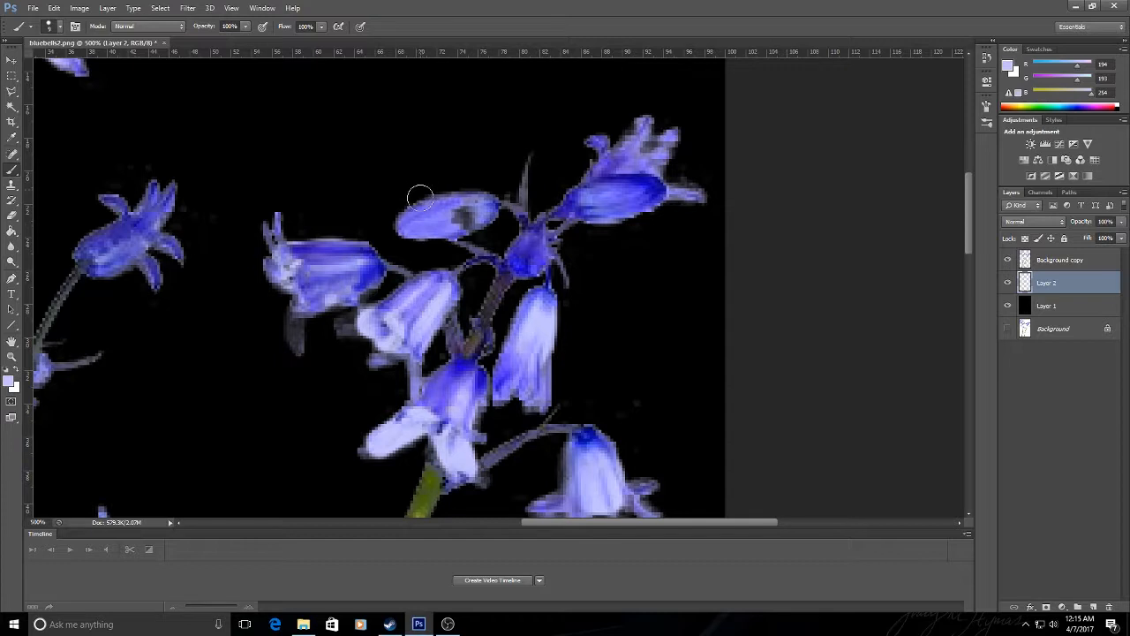
{"action": "mouse_move", "coordinate": [421, 197]}
{"action": "left_mouse_down"}
{"action": "mouse_move", "coordinate": [477, 209]}
{"action": "mouse_move", "coordinate": [418, 225]}
{"action": "left_mouse_up"}
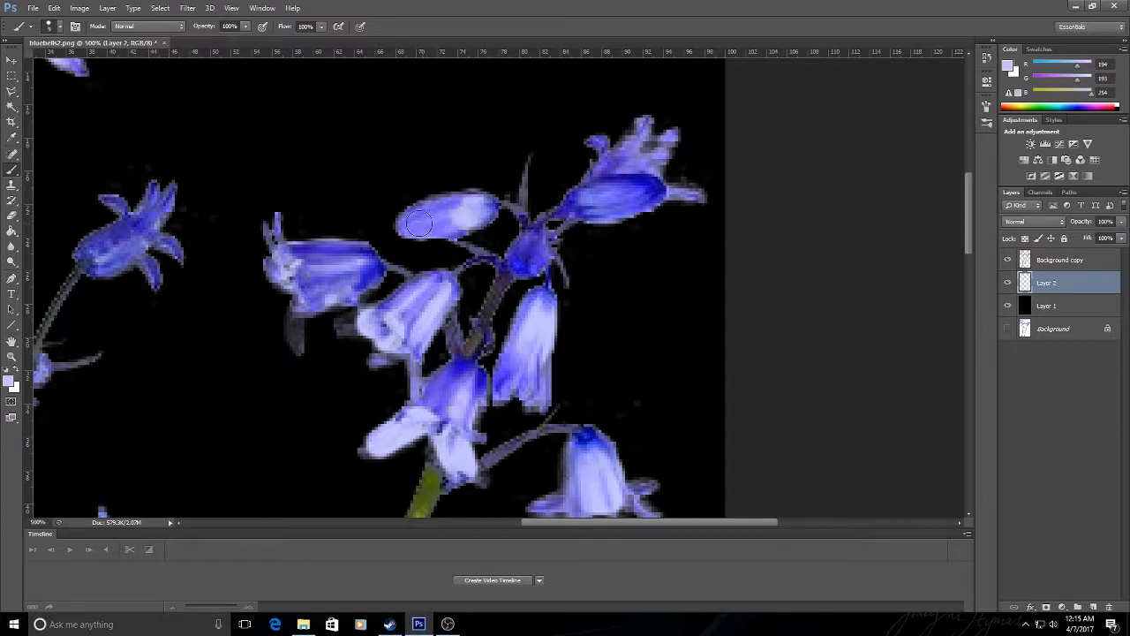
{"action": "mouse_move", "coordinate": [605, 197]}
{"action": "left_mouse_down"}
{"action": "mouse_move", "coordinate": [627, 191]}
{"action": "mouse_move", "coordinate": [629, 157]}
{"action": "mouse_move", "coordinate": [616, 181]}
{"action": "left_mouse_up"}
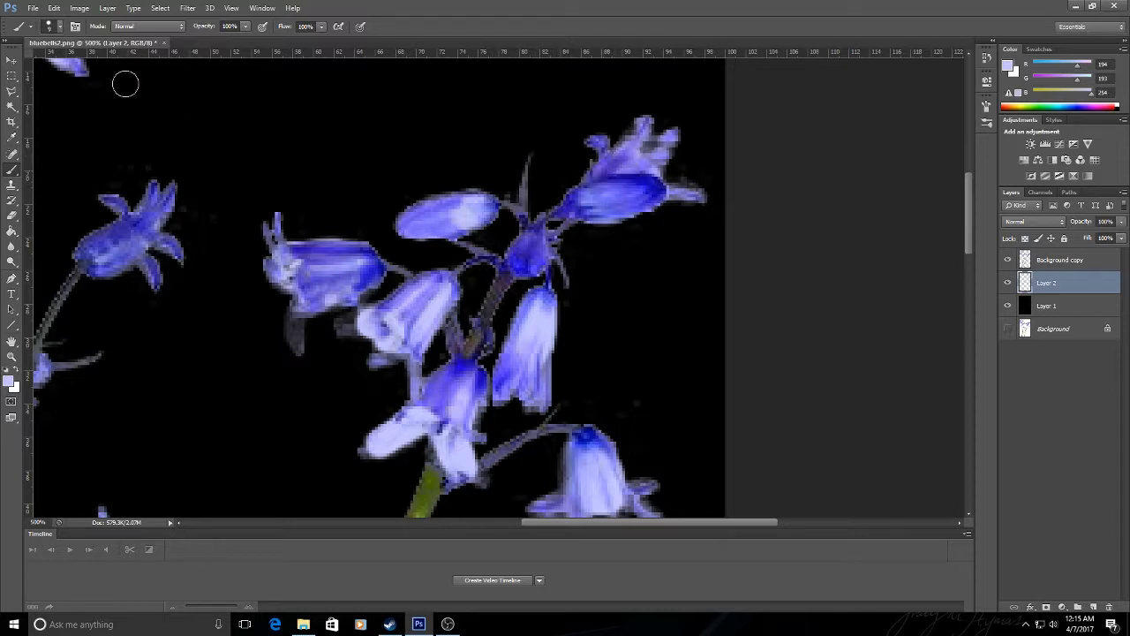
Step: Reduce the brush to 3 px and paint lavender beneath the dim lower petals of the second stem's sideways bell and its neighboring bell
{"action": "left_click", "coordinate": [53, 26]}
{"action": "left_click", "coordinate": [22, 67]}
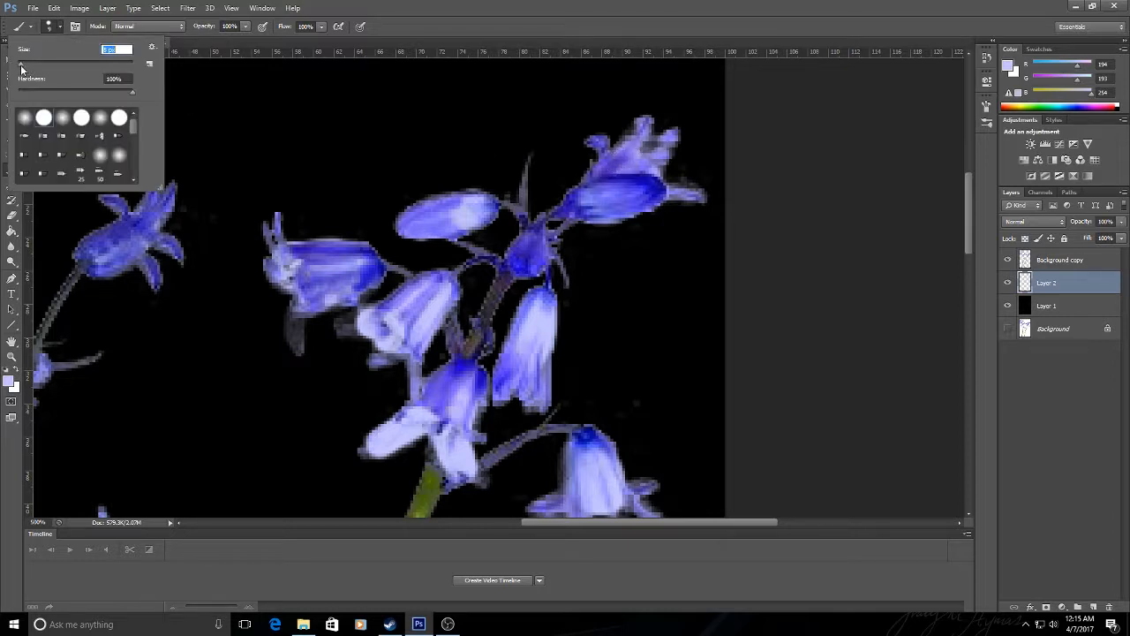
{"action": "left_click", "coordinate": [62, 29]}
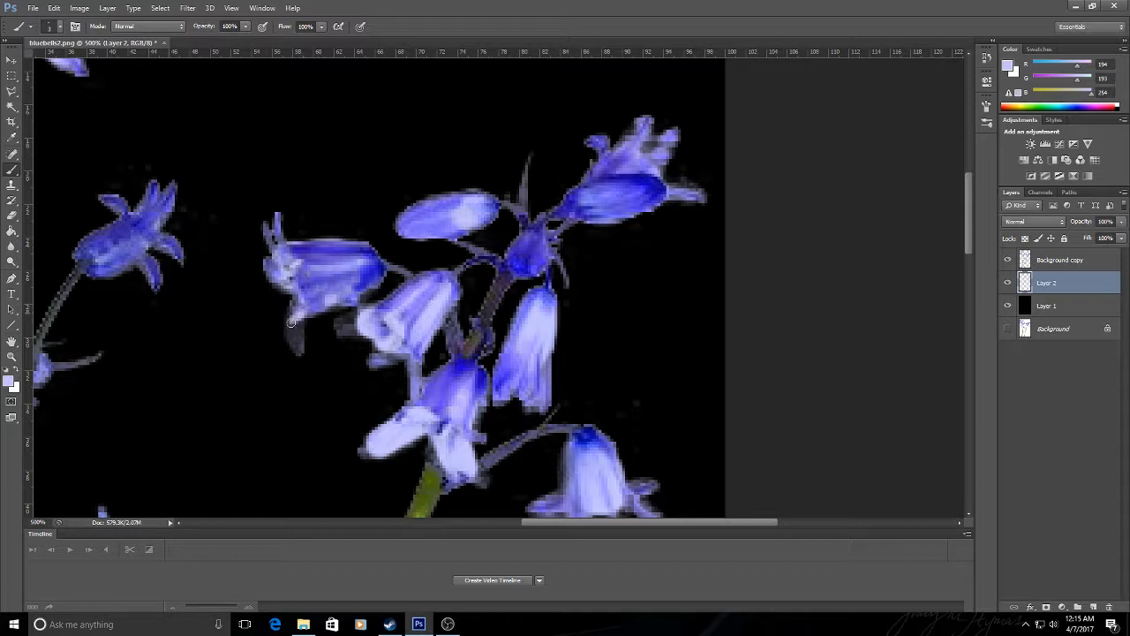
{"action": "left_click_drag", "start_coordinate": [299, 313], "coordinate": [299, 340]}
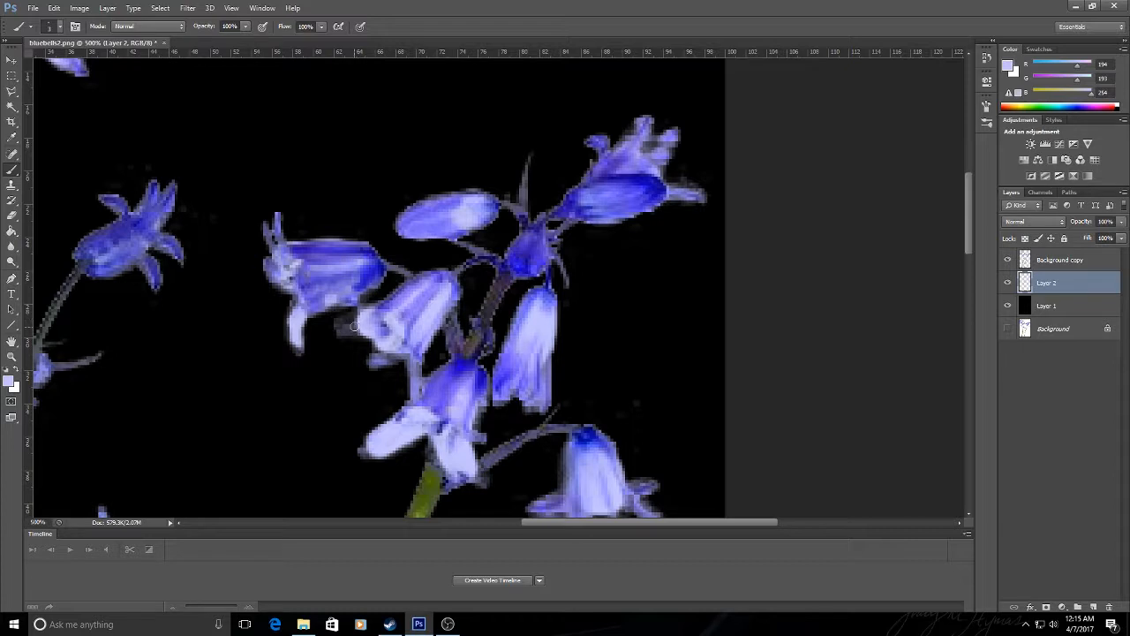
{"action": "left_click_drag", "start_coordinate": [365, 316], "coordinate": [353, 321]}
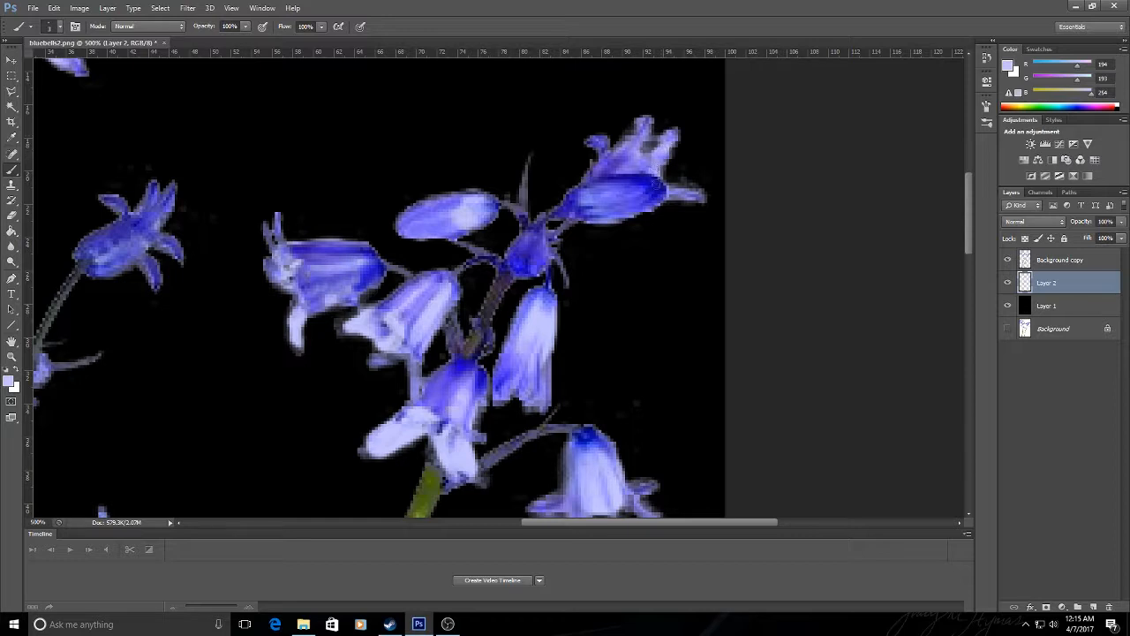
Step: Brush lavender beneath the second stem's uppermost flower and the narrow bell hanging on its outer side
{"action": "left_click_drag", "start_coordinate": [674, 191], "coordinate": [665, 193]}
{"action": "left_click_drag", "start_coordinate": [654, 146], "coordinate": [614, 149]}
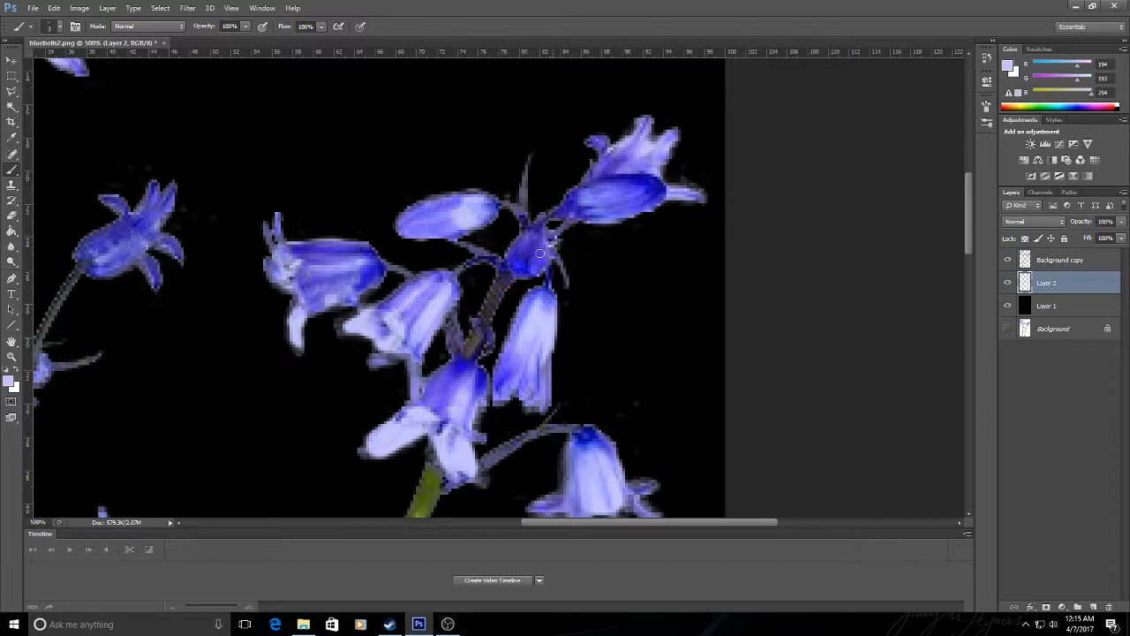
{"action": "left_click_drag", "start_coordinate": [544, 353], "coordinate": [543, 382]}
Step: Paint lavender beneath the second stem's outermost bell, the small star-shaped flower between the stems and the low drooping bell's petal tips
{"action": "left_click_drag", "start_coordinate": [967, 239], "coordinate": [972, 277]}
{"action": "mouse_move", "coordinate": [586, 306]}
{"action": "left_mouse_down"}
{"action": "mouse_move", "coordinate": [623, 338]}
{"action": "mouse_move", "coordinate": [618, 297]}
{"action": "mouse_move", "coordinate": [624, 322]}
{"action": "mouse_move", "coordinate": [624, 303]}
{"action": "mouse_move", "coordinate": [625, 313]}
{"action": "left_mouse_up"}
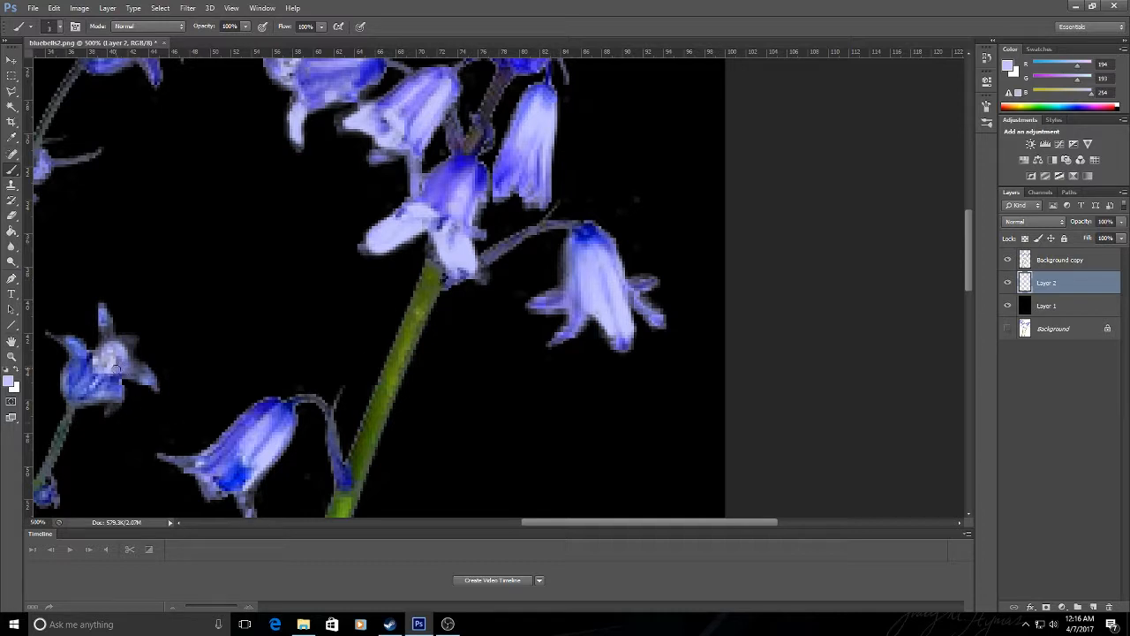
{"action": "left_click_drag", "start_coordinate": [126, 372], "coordinate": [129, 350]}
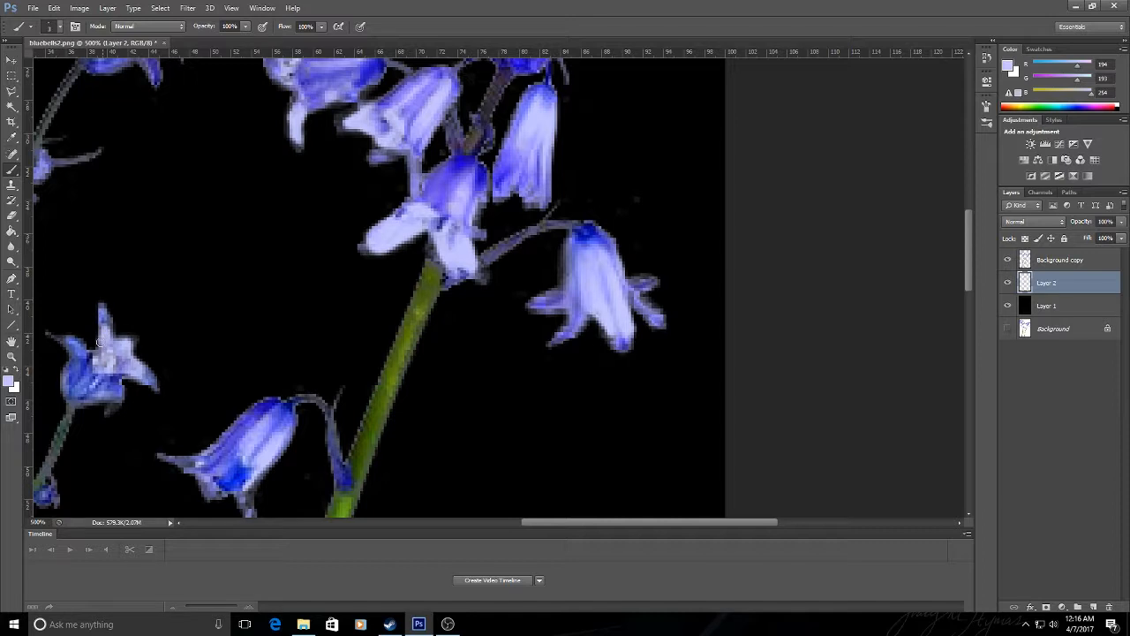
{"action": "mouse_move", "coordinate": [210, 466]}
{"action": "left_mouse_down"}
{"action": "mouse_move", "coordinate": [194, 461]}
{"action": "mouse_move", "coordinate": [248, 502]}
{"action": "left_mouse_up"}
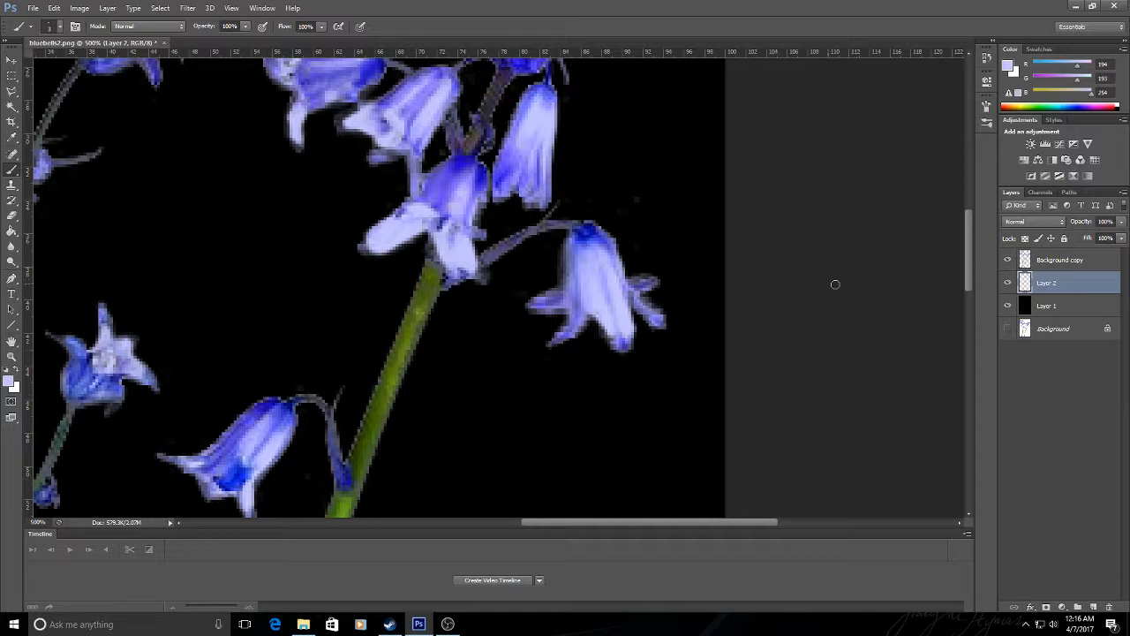
Step: Fill in the curled petals of the first stem's lowest outer flower and the small bract where its stalk joins the stem
{"action": "scroll", "coordinate": [978, 277], "scroll_direction": "down", "scroll_amount": 5}
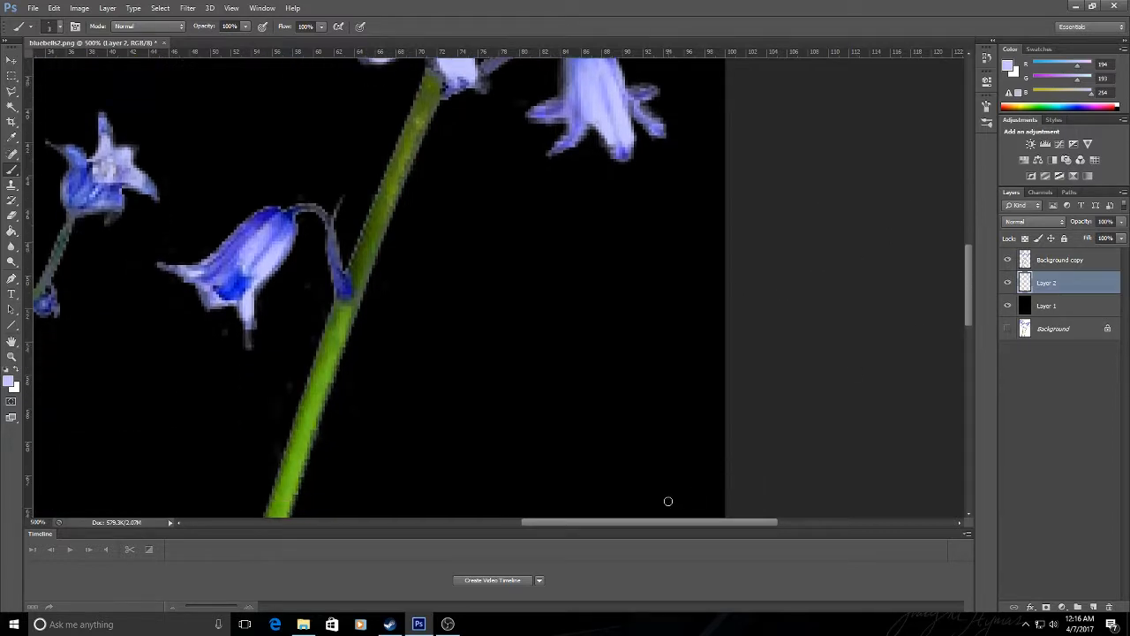
{"action": "scroll", "coordinate": [664, 501], "scroll_direction": "left", "scroll_amount": 10, "text": "ctrl"}
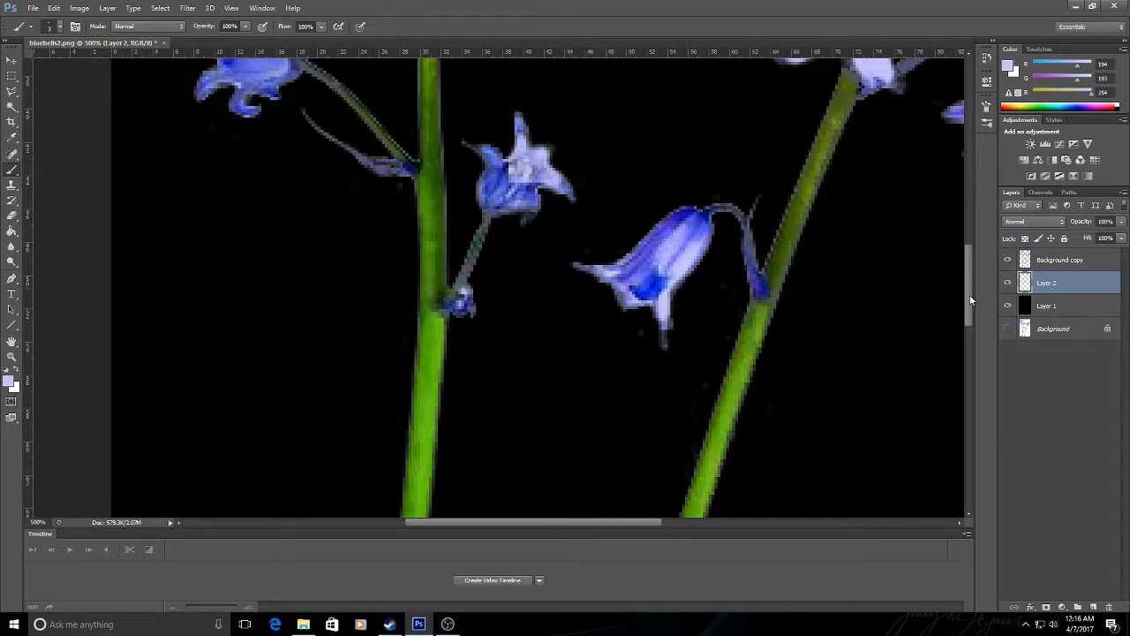
{"action": "left_click_drag", "start_coordinate": [970, 300], "coordinate": [972, 266]}
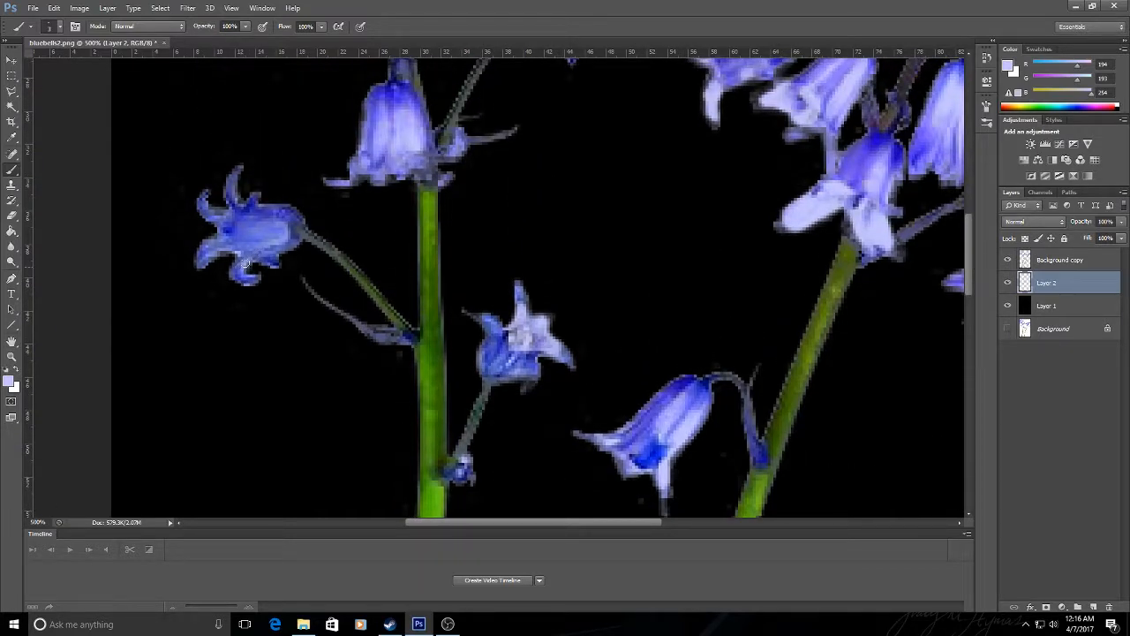
{"action": "left_click_drag", "start_coordinate": [240, 251], "coordinate": [208, 250]}
{"action": "left_click_drag", "start_coordinate": [231, 199], "coordinate": [254, 198]}
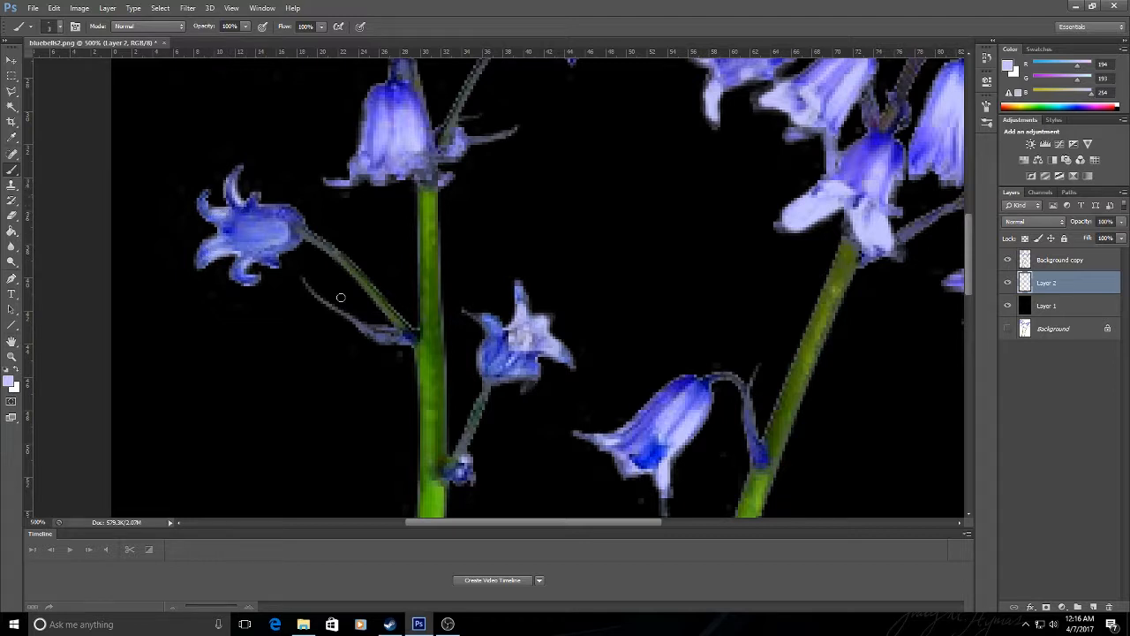
{"action": "left_click_drag", "start_coordinate": [406, 336], "coordinate": [383, 331]}
Step: Touch up the first stem's large open bell, the rim of the bell hanging against the stem and the topmost bell with lavender
{"action": "left_click_drag", "start_coordinate": [973, 277], "coordinate": [977, 227]}
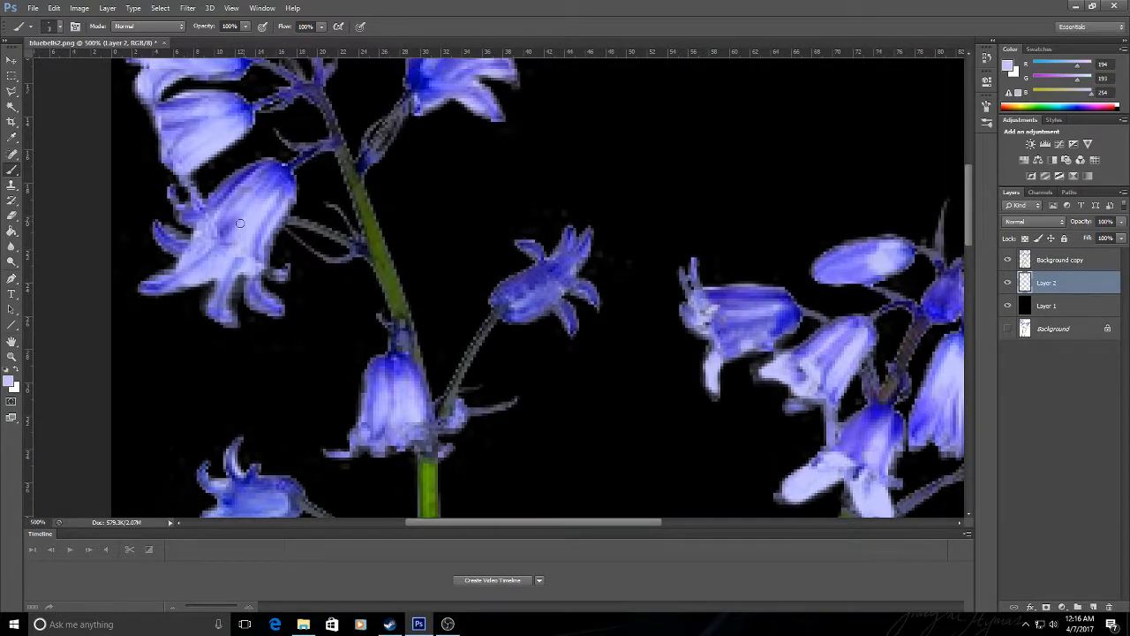
{"action": "mouse_move", "coordinate": [181, 238]}
{"action": "left_mouse_down"}
{"action": "mouse_move", "coordinate": [245, 275]}
{"action": "mouse_move", "coordinate": [233, 324]}
{"action": "left_mouse_up"}
{"action": "left_click_drag", "start_coordinate": [244, 278], "coordinate": [248, 301]}
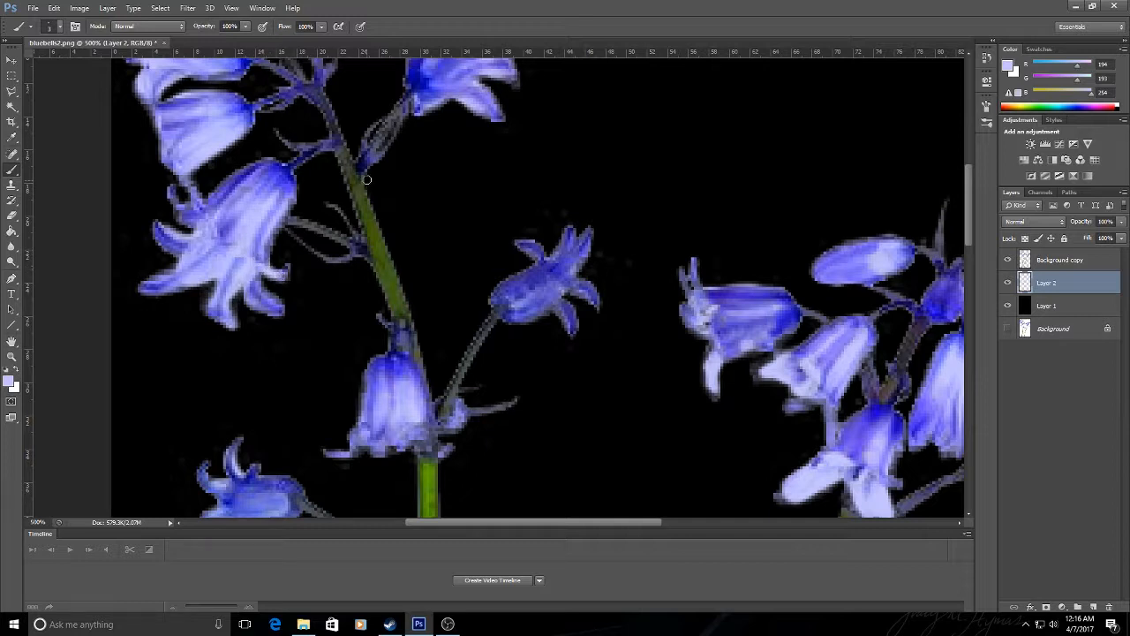
{"action": "mouse_move", "coordinate": [412, 426]}
{"action": "left_mouse_down"}
{"action": "mouse_move", "coordinate": [432, 448]}
{"action": "mouse_move", "coordinate": [422, 437]}
{"action": "left_mouse_up"}
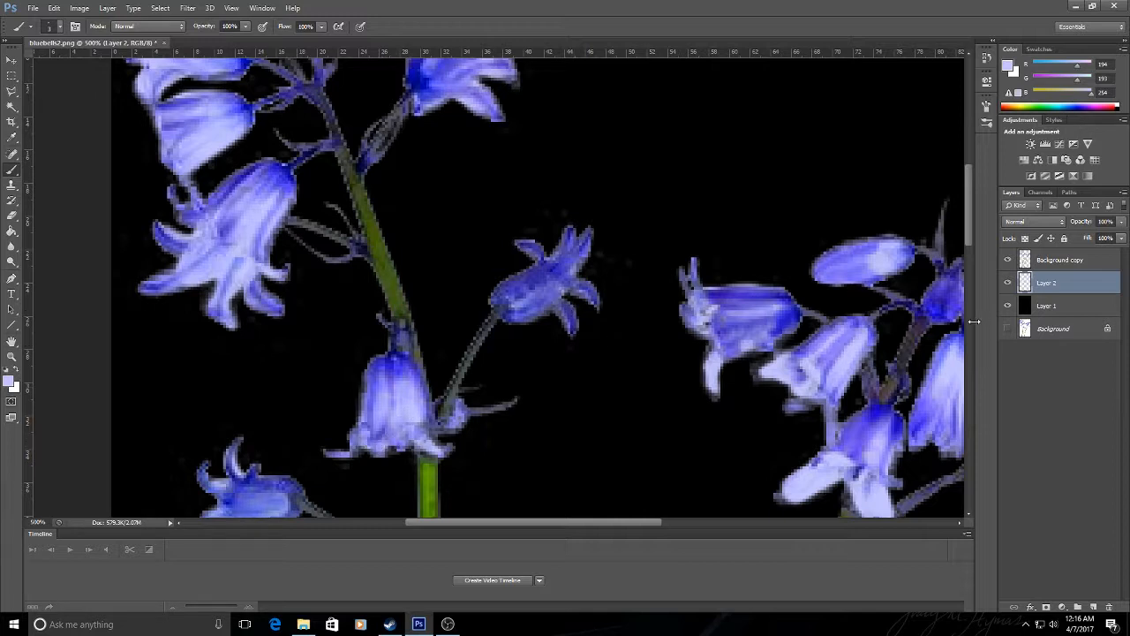
{"action": "left_click_drag", "start_coordinate": [969, 216], "coordinate": [972, 172]}
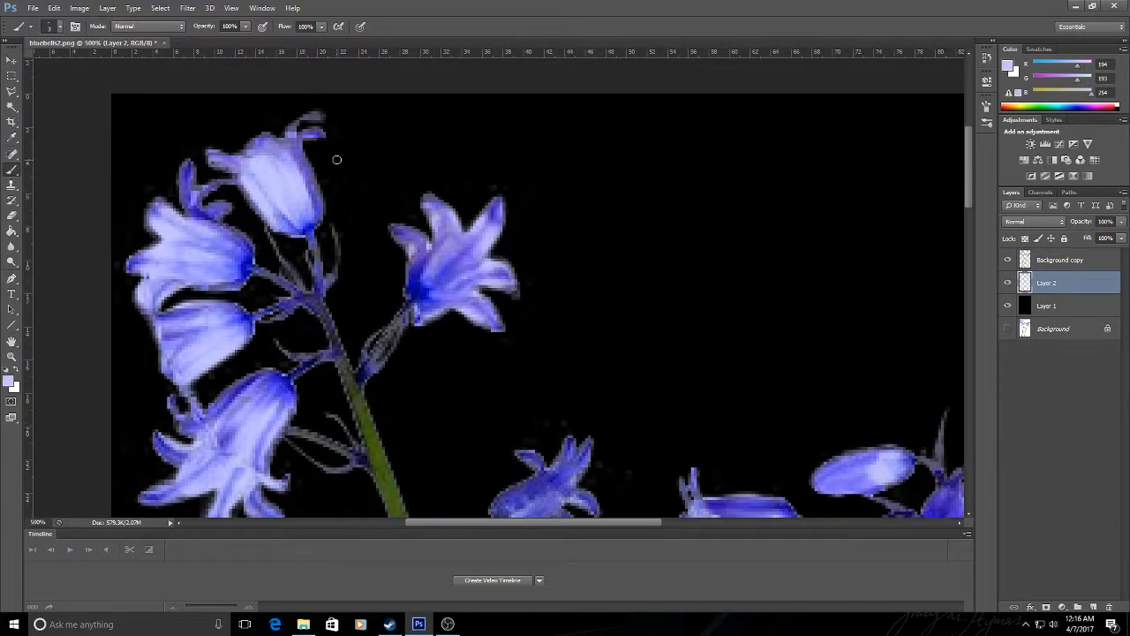
{"action": "mouse_move", "coordinate": [291, 125]}
{"action": "left_mouse_down"}
{"action": "mouse_move", "coordinate": [282, 152]}
{"action": "mouse_move", "coordinate": [224, 161]}
{"action": "left_mouse_up"}
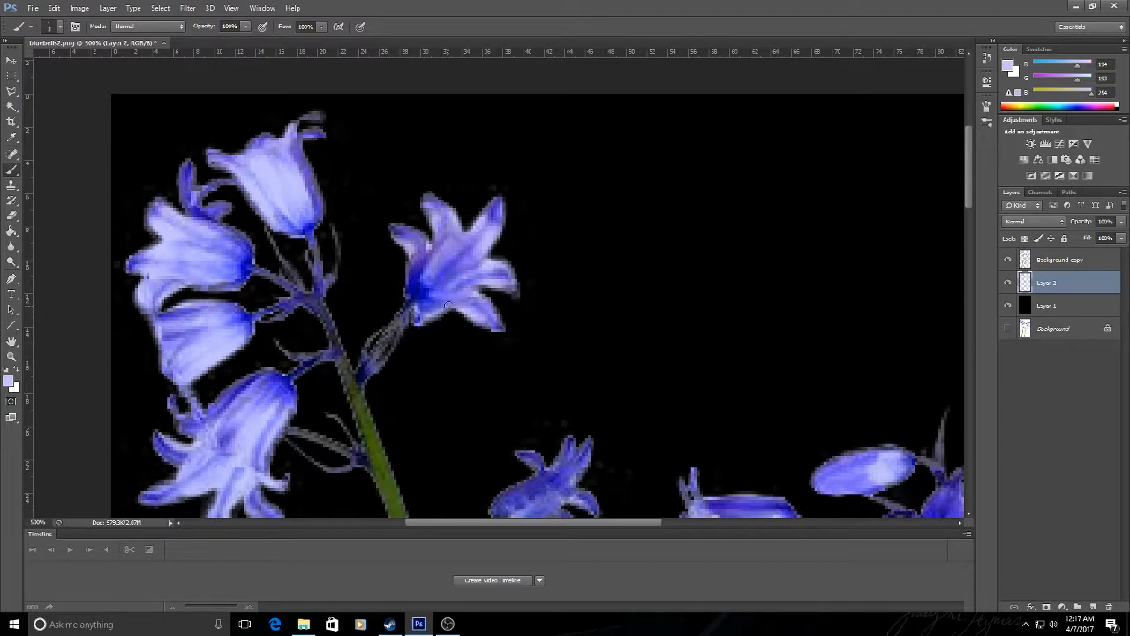
Step: Erase stray specks from the Background copy layer around the first stem's flowers and along both lower stems
{"action": "left_click", "coordinate": [11, 216]}
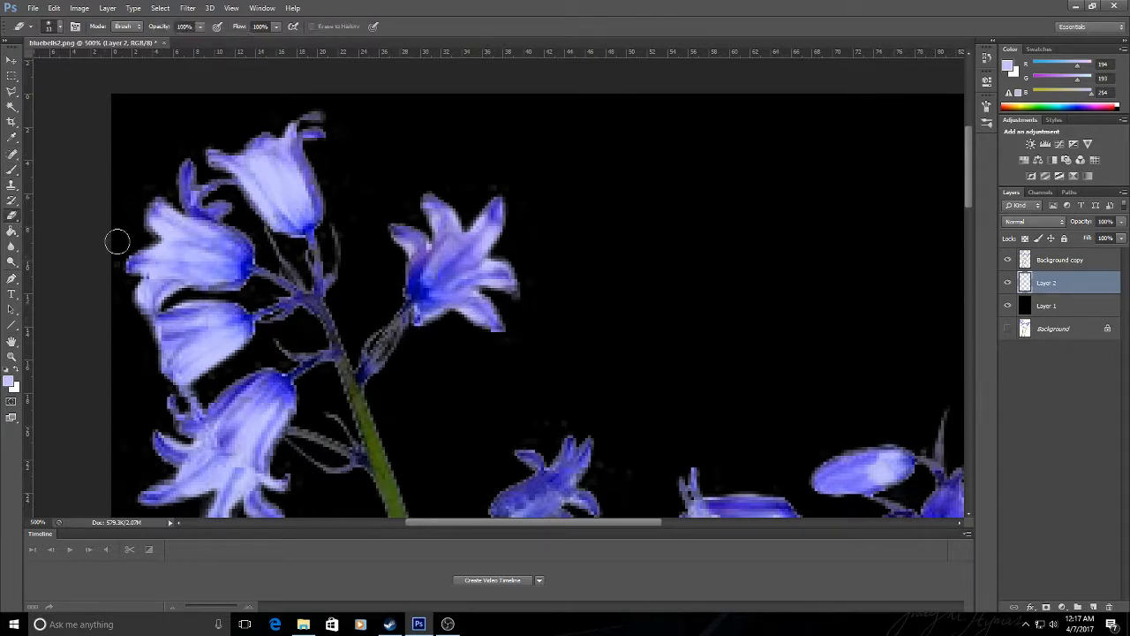
{"action": "left_click", "coordinate": [1090, 261]}
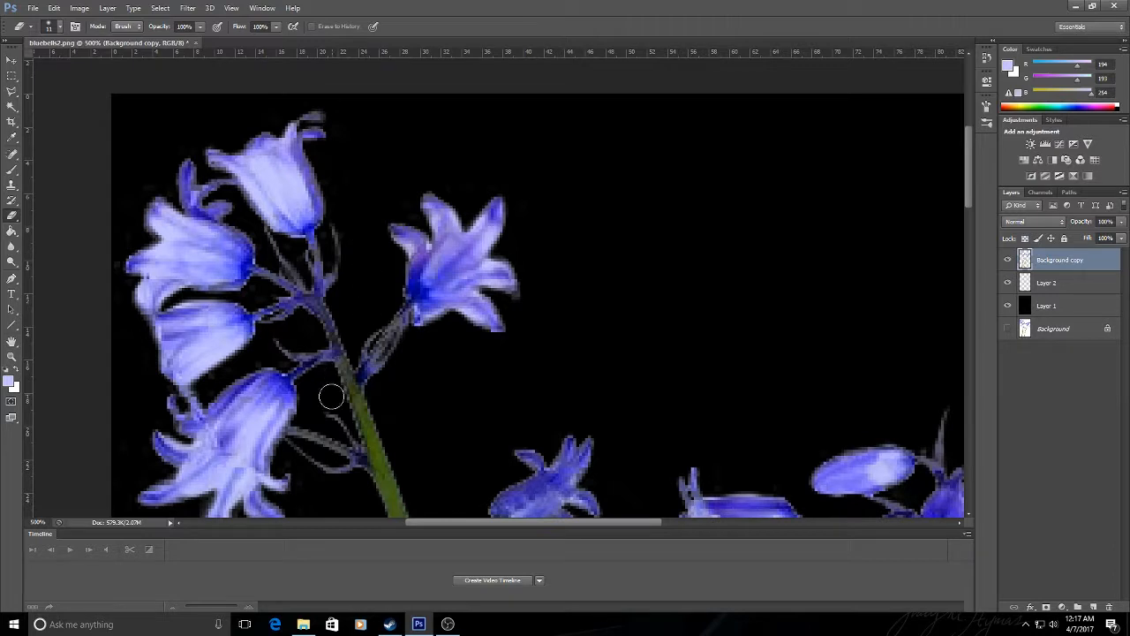
{"action": "left_click_drag", "start_coordinate": [969, 171], "coordinate": [965, 237]}
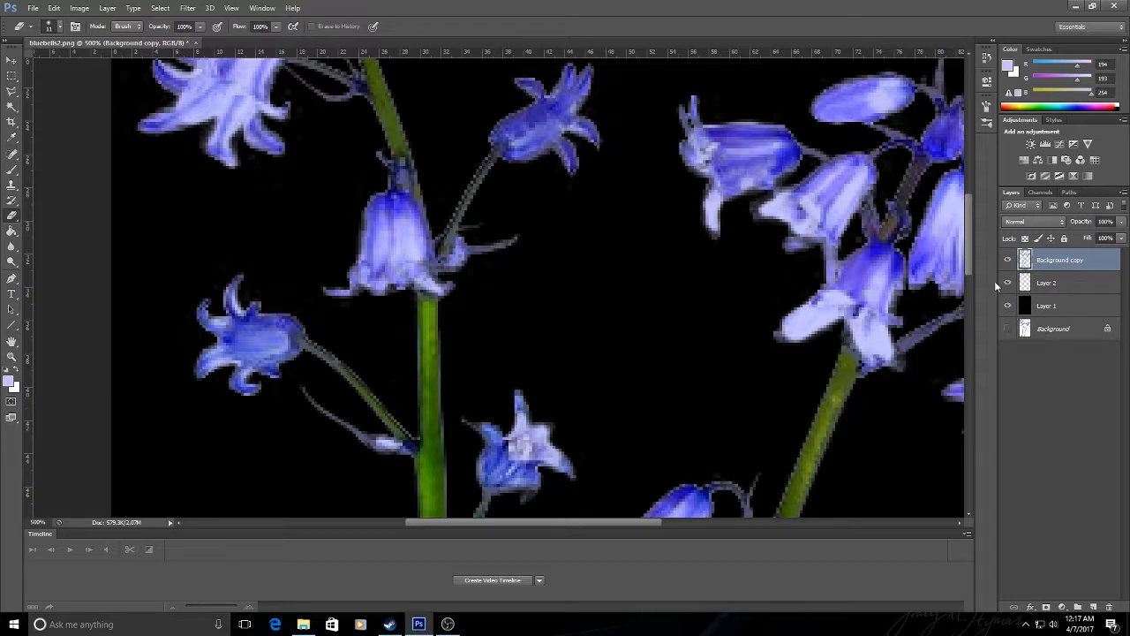
{"action": "left_click", "coordinate": [51, 26]}
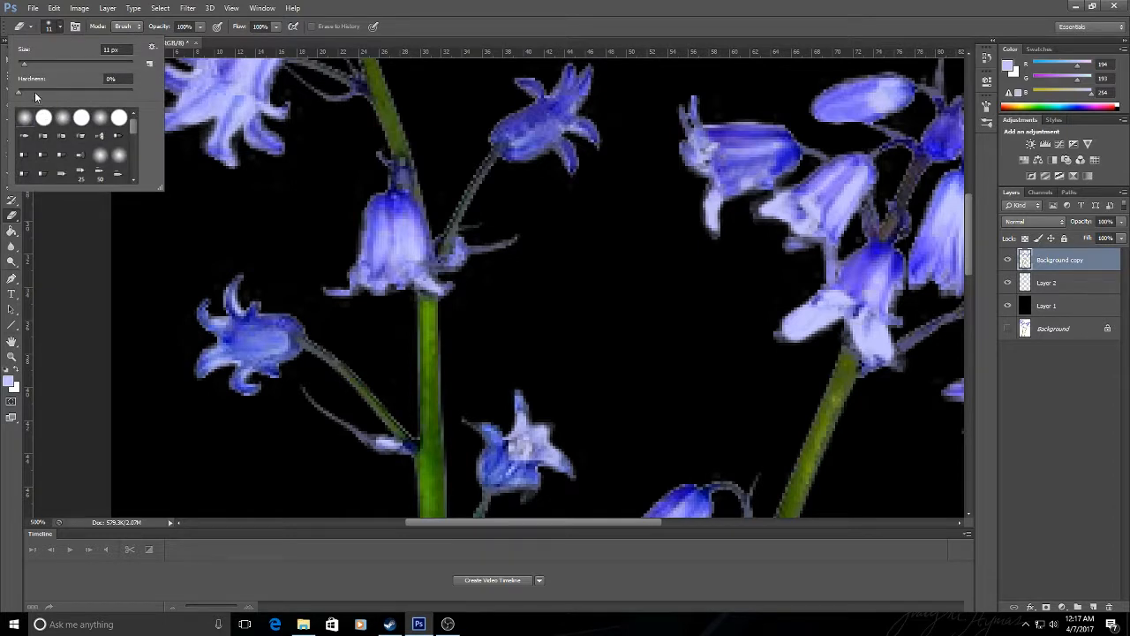
{"action": "left_click", "coordinate": [49, 25]}
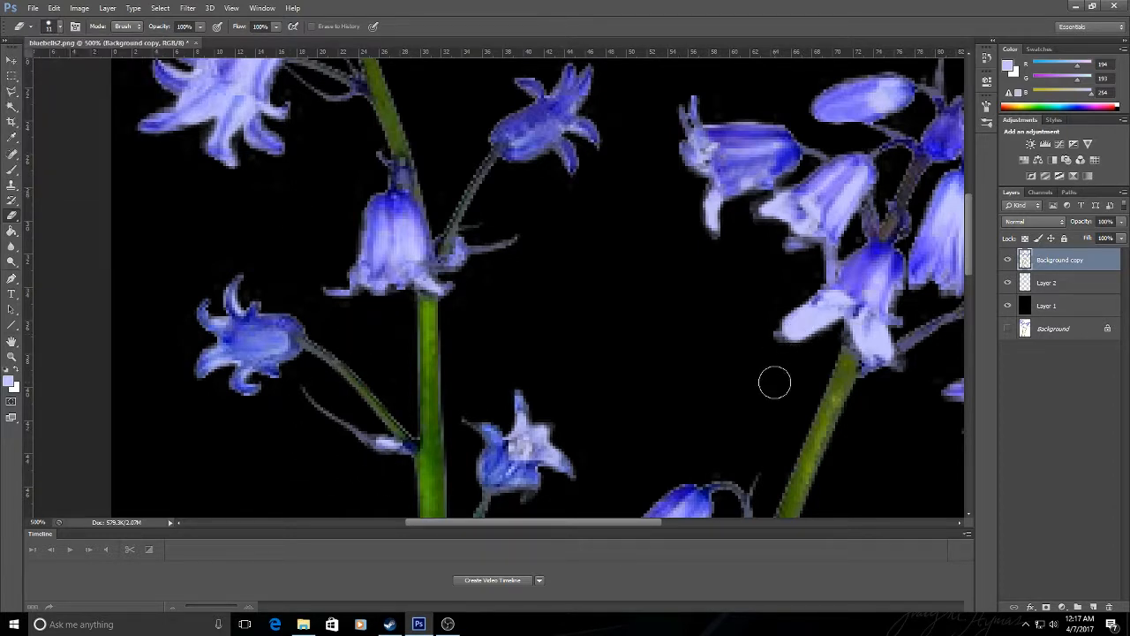
{"action": "left_click_drag", "start_coordinate": [969, 248], "coordinate": [975, 307]}
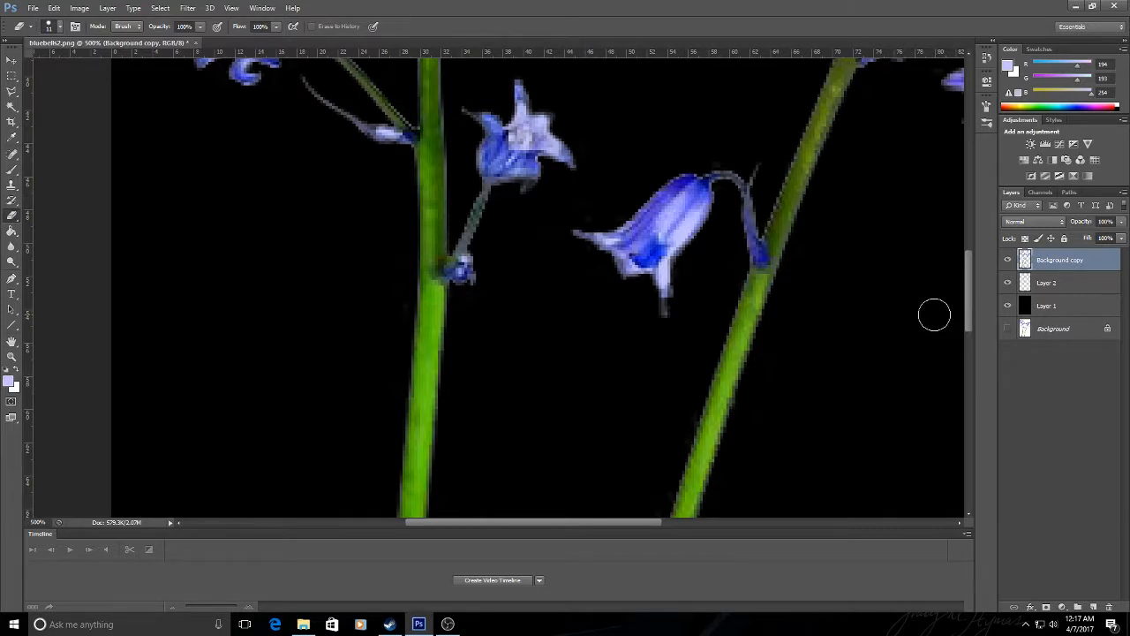
{"action": "left_click_drag", "start_coordinate": [969, 311], "coordinate": [973, 346]}
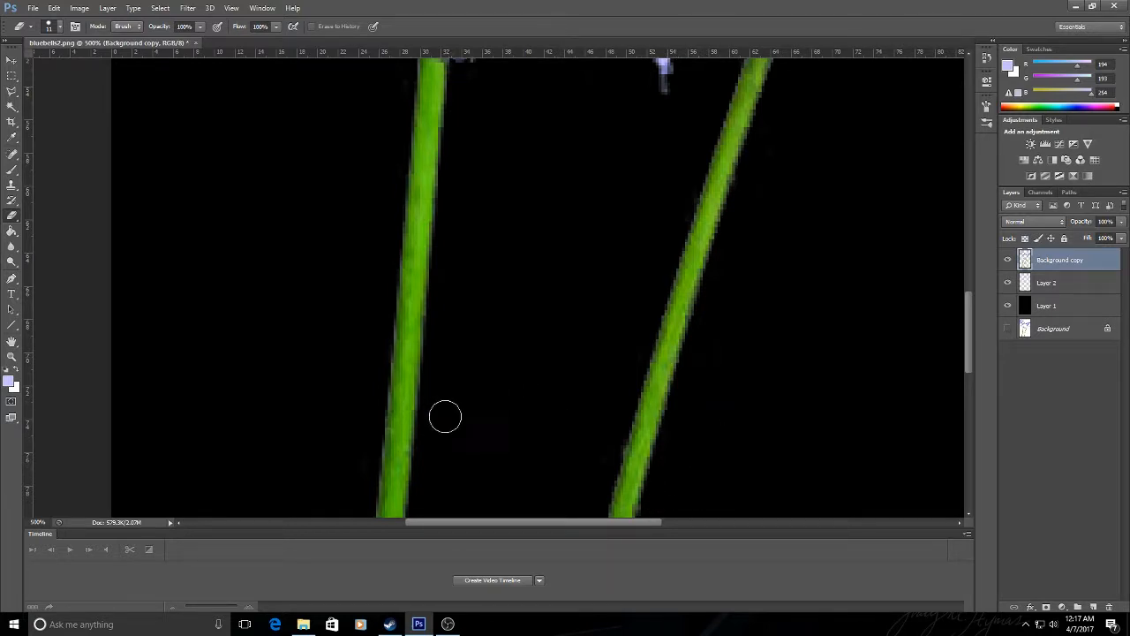
Step: Erase the remaining specks on the Background copy layer around the small flower between the stems and the second stem's flowers
{"action": "mouse_move", "coordinate": [970, 309]}
{"action": "left_mouse_down"}
{"action": "mouse_move", "coordinate": [975, 389]}
{"action": "mouse_move", "coordinate": [971, 208]}
{"action": "mouse_move", "coordinate": [1013, 169]}
{"action": "mouse_move", "coordinate": [1014, 139]}
{"action": "mouse_move", "coordinate": [1012, 159]}
{"action": "left_mouse_up"}
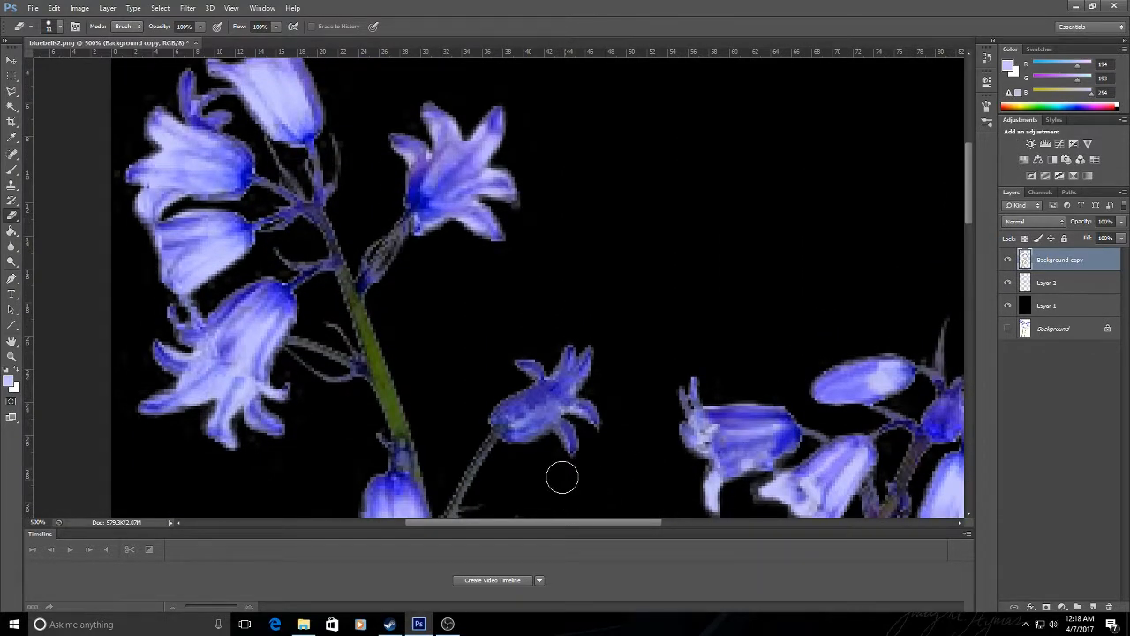
{"action": "left_click_drag", "start_coordinate": [578, 523], "coordinate": [675, 523]}
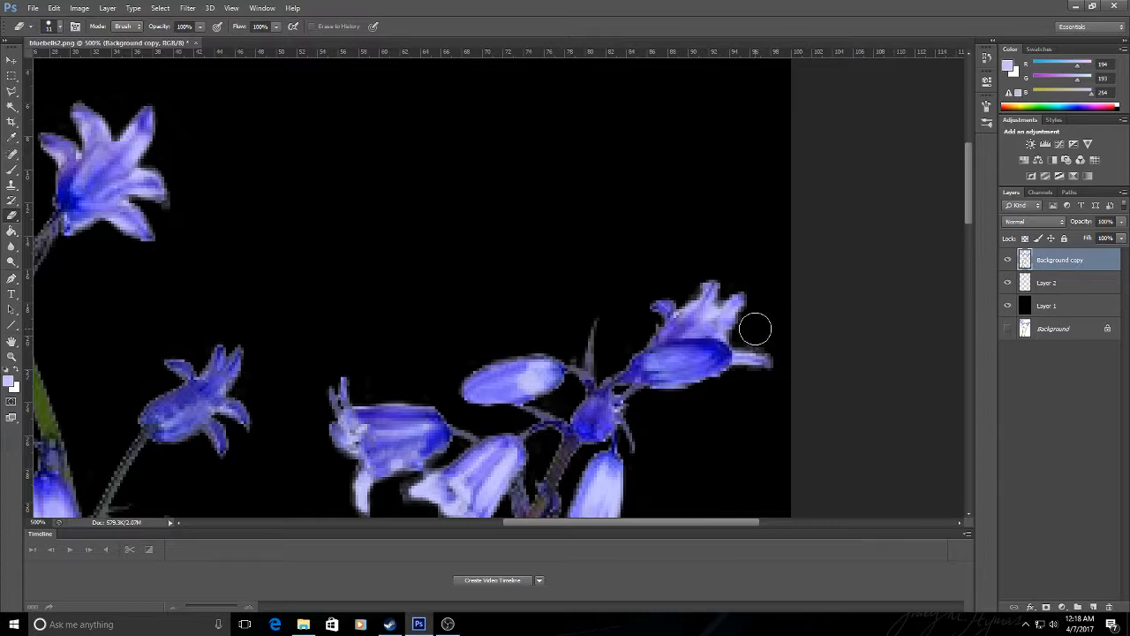
{"action": "left_click_drag", "start_coordinate": [967, 212], "coordinate": [965, 235]}
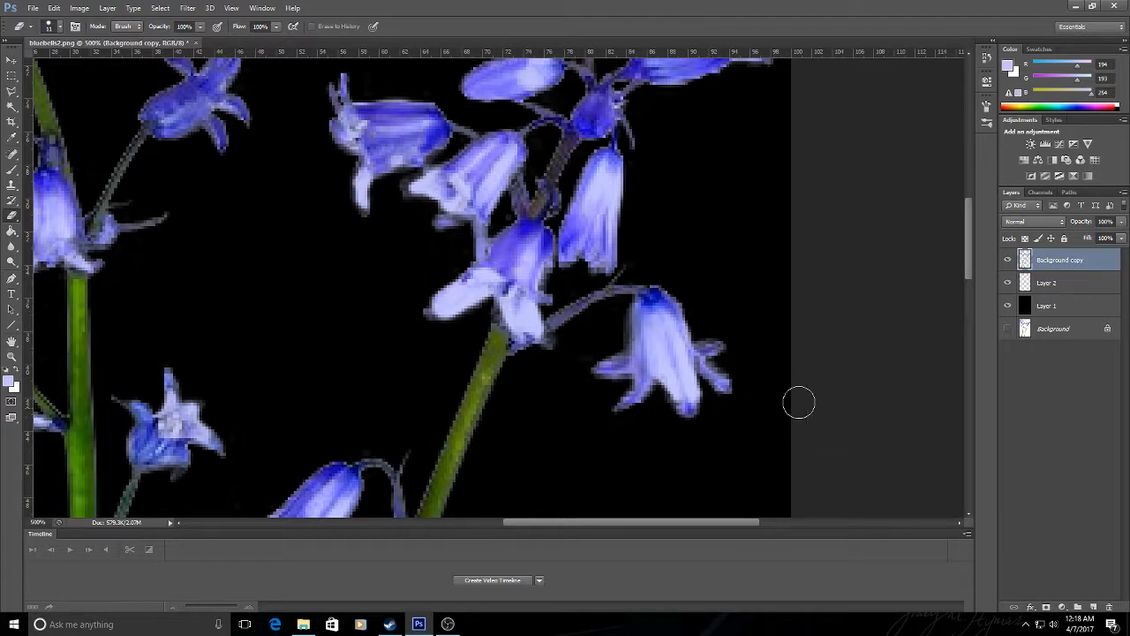
{"action": "left_click_drag", "start_coordinate": [968, 240], "coordinate": [969, 281]}
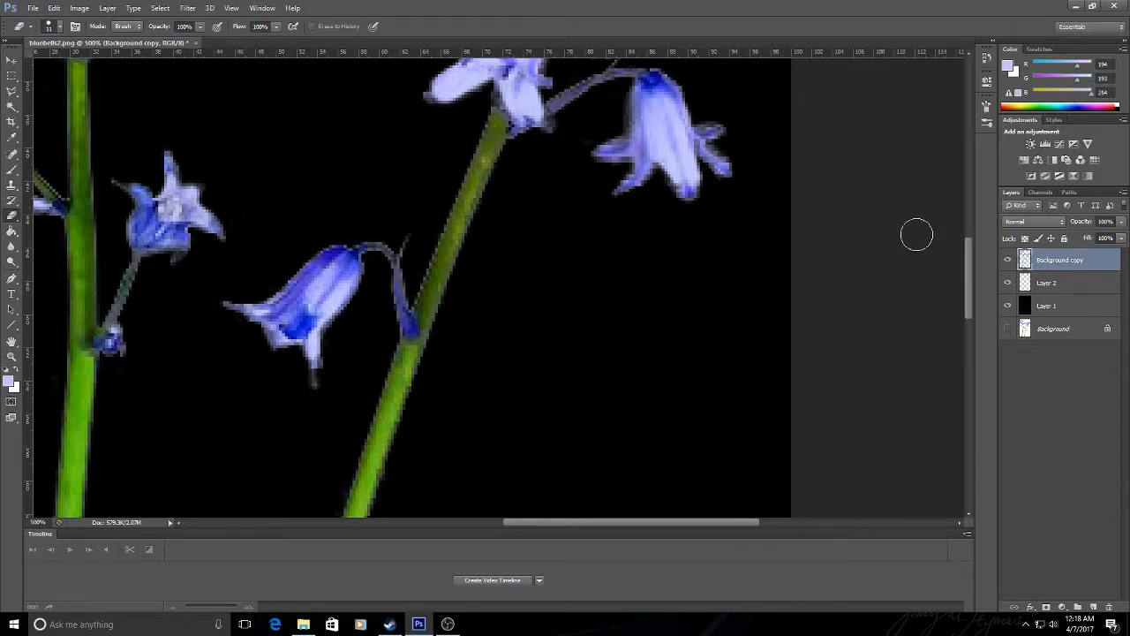
{"action": "left_click_drag", "start_coordinate": [968, 256], "coordinate": [967, 316]}
{"action": "scroll", "coordinate": [806, 331], "scroll_direction": "down", "scroll_amount": 2, "text": "alt"}
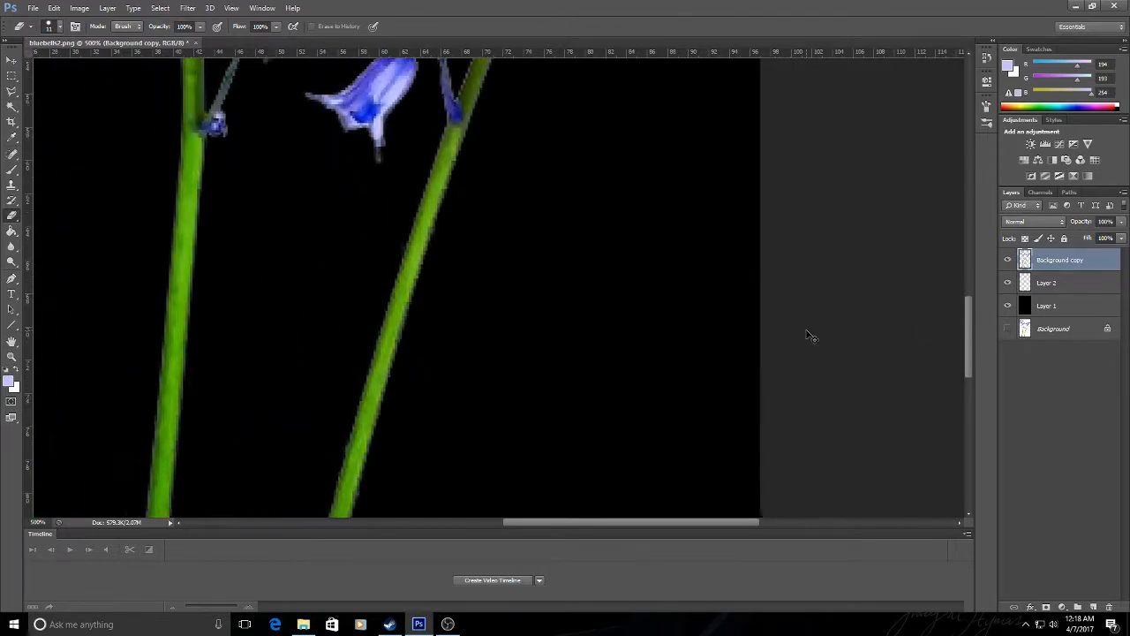
{"action": "scroll", "coordinate": [807, 333], "scroll_direction": "down", "scroll_amount": 3, "text": "alt"}
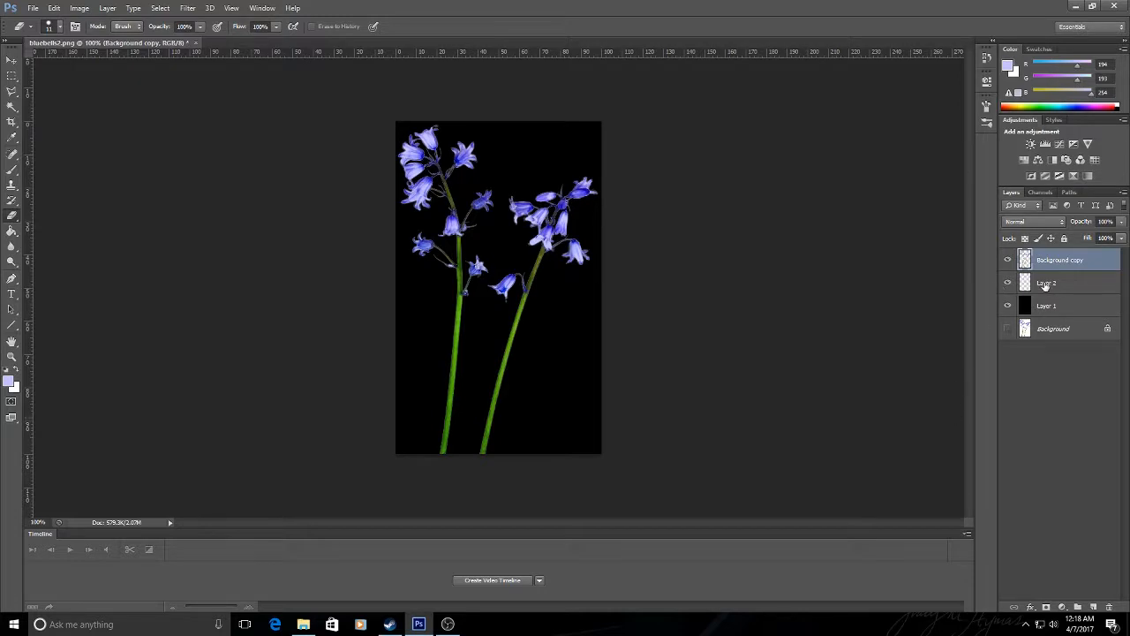
Step: Hide the black Layer 1 and merge the visible cutout and painted color layers into one
{"action": "left_click", "coordinate": [1007, 305]}
{"action": "left_click", "coordinate": [1072, 282]}
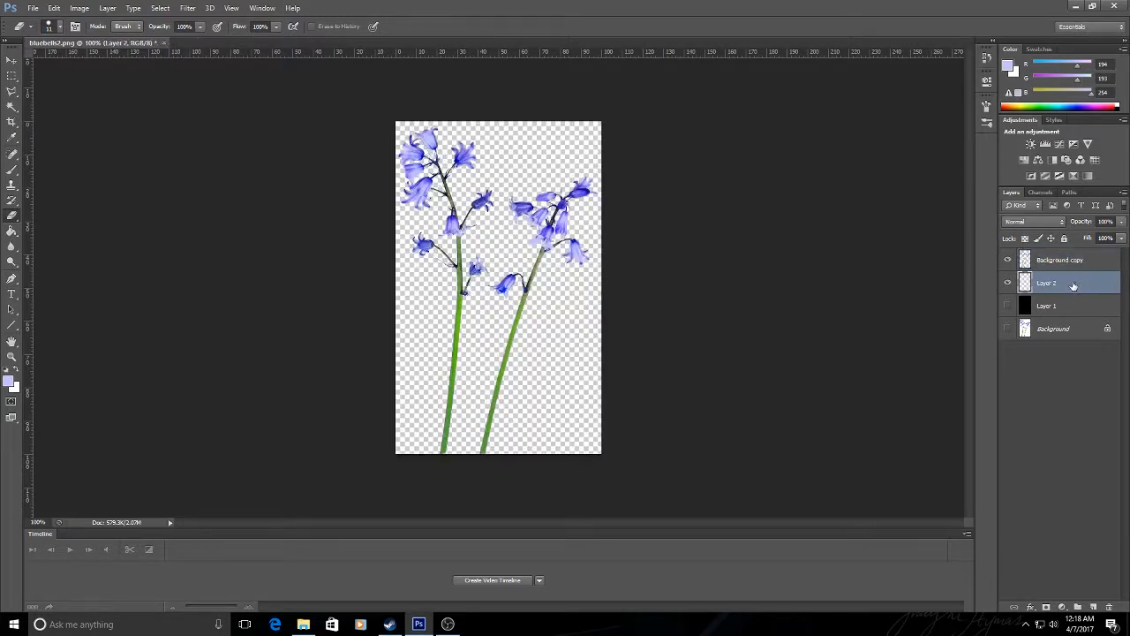
{"action": "right_click", "coordinate": [1080, 282]}
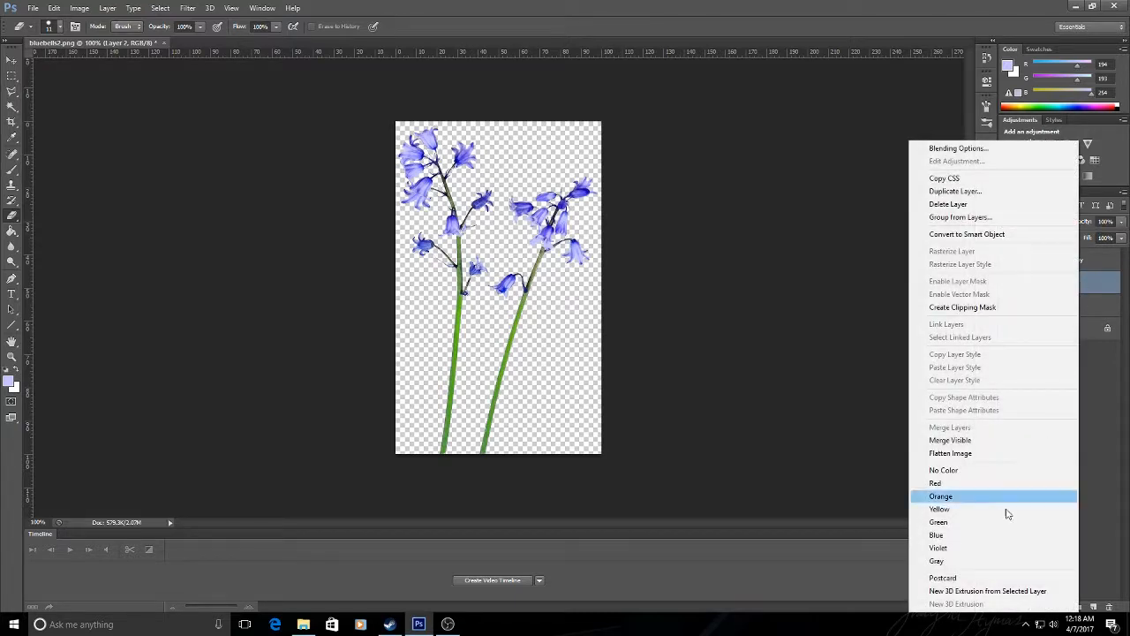
{"action": "left_click", "coordinate": [1007, 440]}
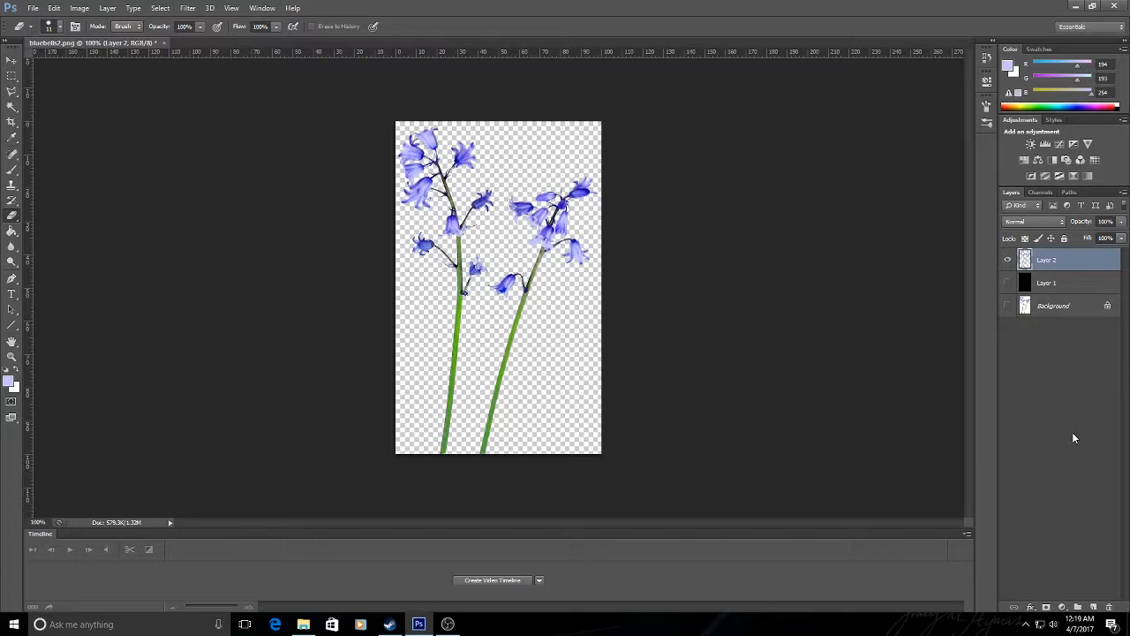
Step: Place a hidden duplicate of the merged Layer 2 below Layer 1, and duplicate Layer 2 again directly above itself
{"action": "left_click_drag", "start_coordinate": [1079, 265], "coordinate": [1092, 607]}
{"action": "left_click_drag", "start_coordinate": [1061, 260], "coordinate": [1063, 317]}
{"action": "left_click", "coordinate": [1078, 259]}
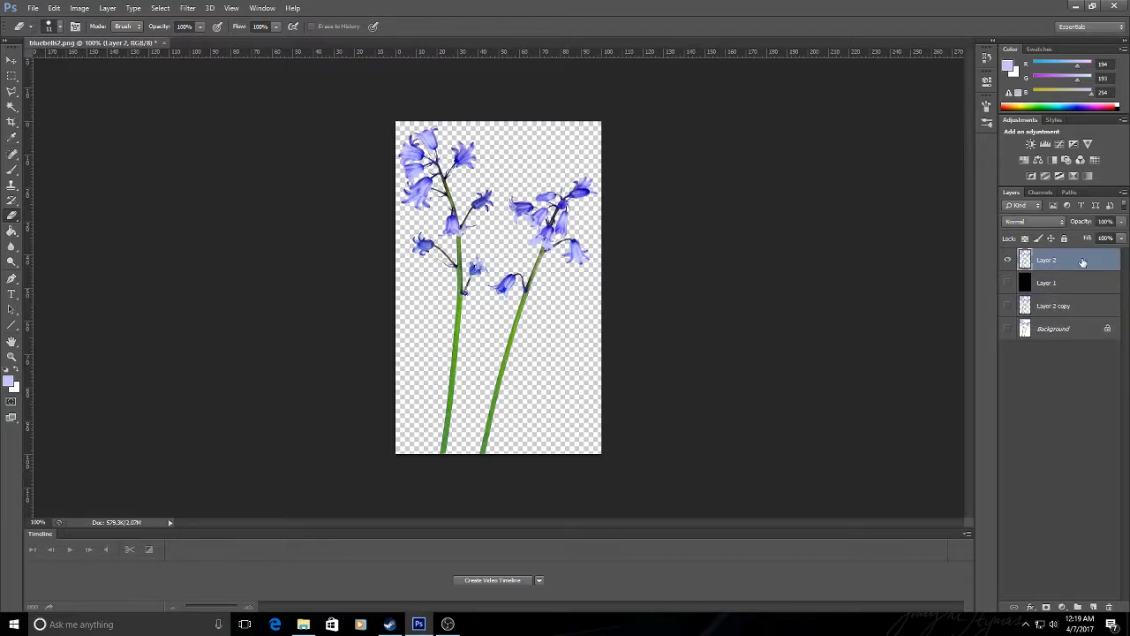
{"action": "left_click_drag", "start_coordinate": [1071, 260], "coordinate": [1077, 607]}
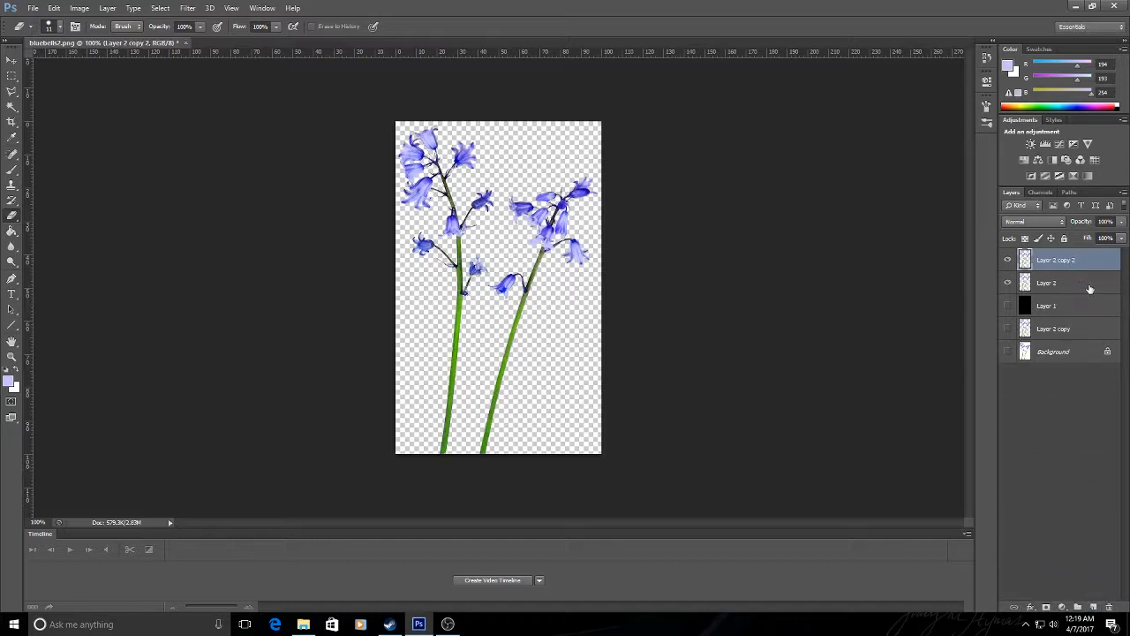
Step: Hide Layer 2 and apply a white Color Overlay layer style to Layer 2 copy 2
{"action": "left_click", "coordinate": [1007, 282]}
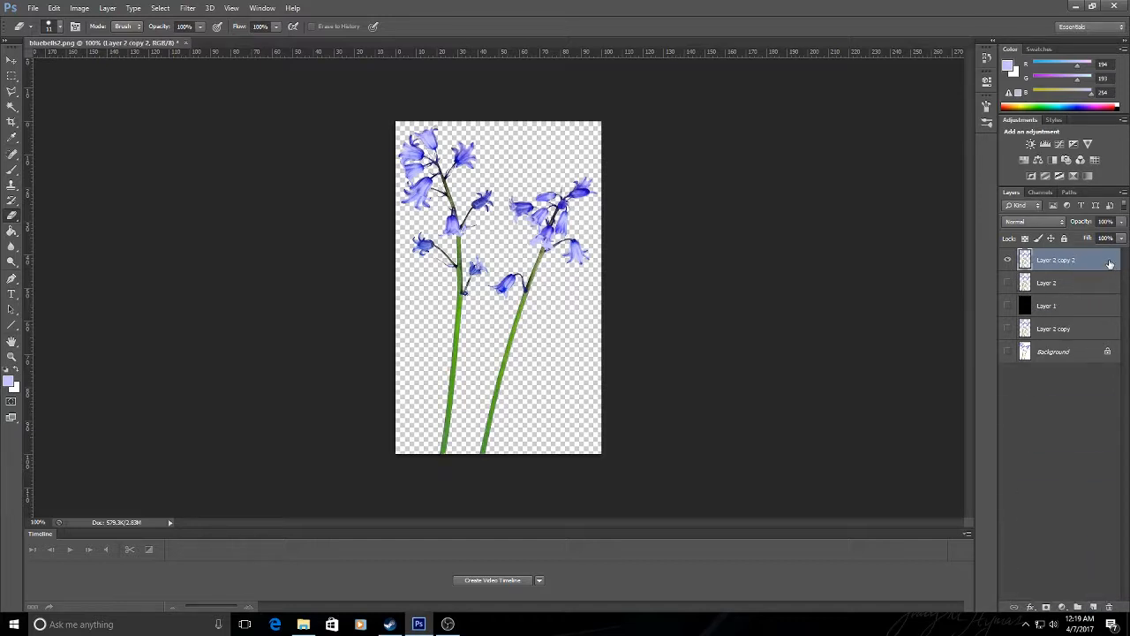
{"action": "double_click", "coordinate": [1109, 263]}
{"action": "left_click", "coordinate": [784, 295]}
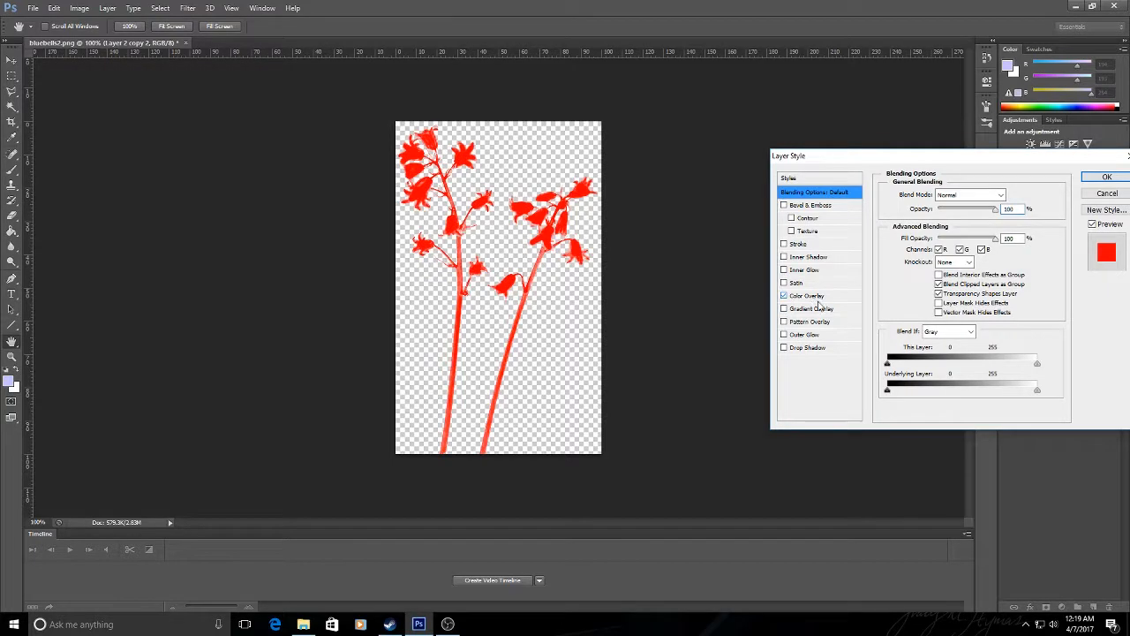
{"action": "left_click", "coordinate": [807, 296]}
{"action": "left_click", "coordinate": [1008, 194]}
{"action": "left_click_drag", "start_coordinate": [764, 288], "coordinate": [634, 264]}
{"action": "left_click", "coordinate": [941, 269]}
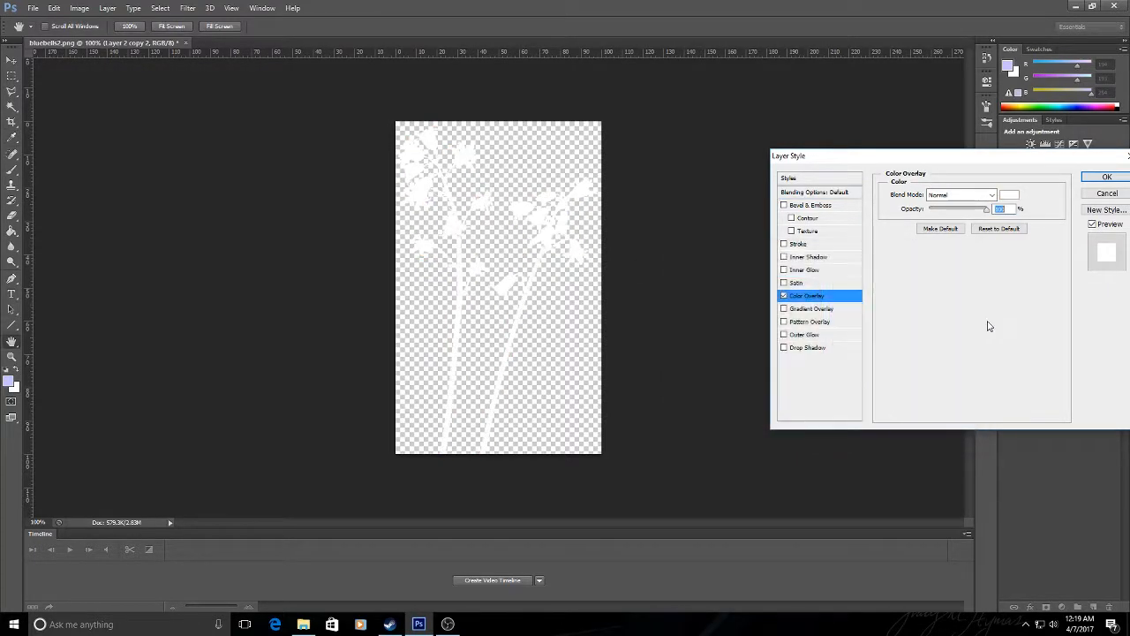
{"action": "left_click", "coordinate": [1106, 177]}
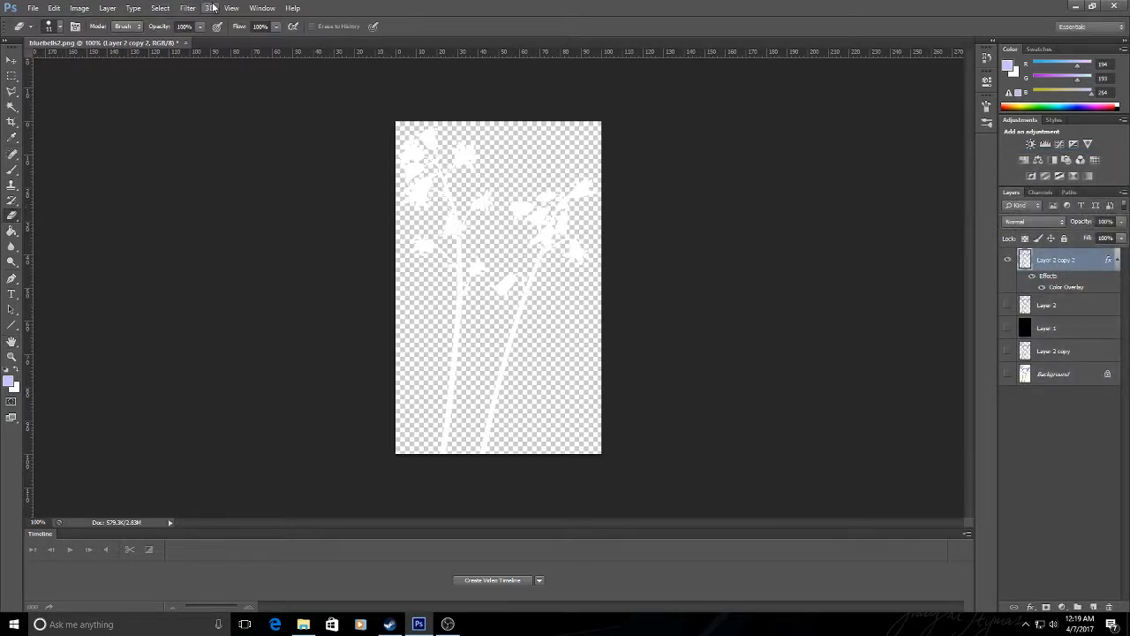
Step: Add a new empty layer above Layer 2 copy 2 and merge the visible layers to bake in the white overlay
{"action": "left_click", "coordinate": [81, 8]}
{"action": "mouse_move", "coordinate": [53, 8]}
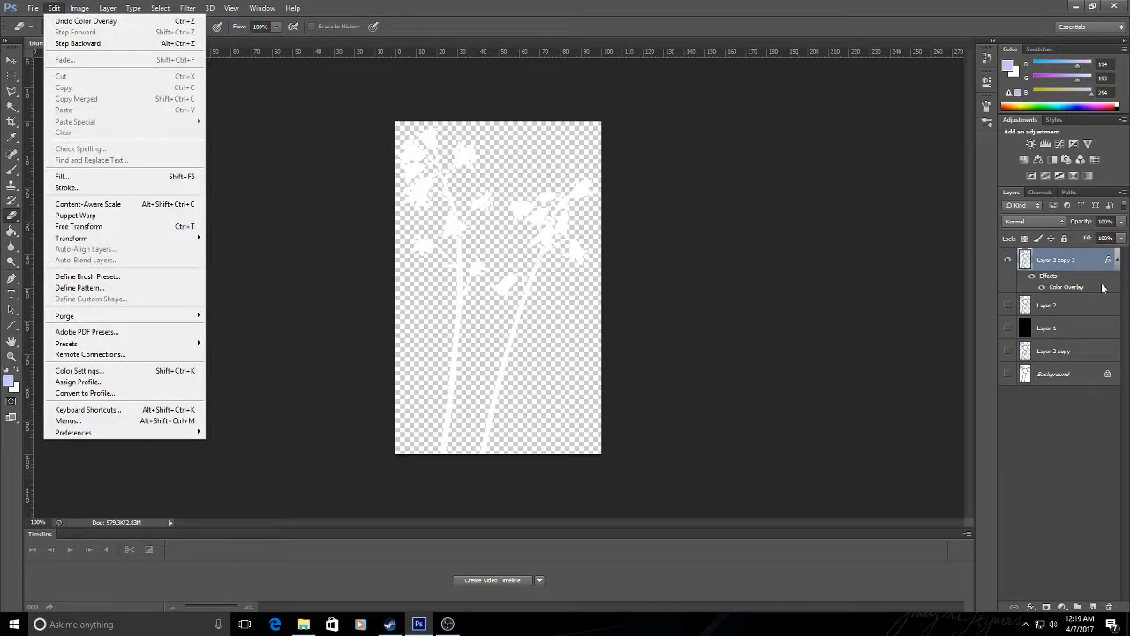
{"action": "left_click", "coordinate": [1069, 261]}
{"action": "left_click", "coordinate": [1093, 607]}
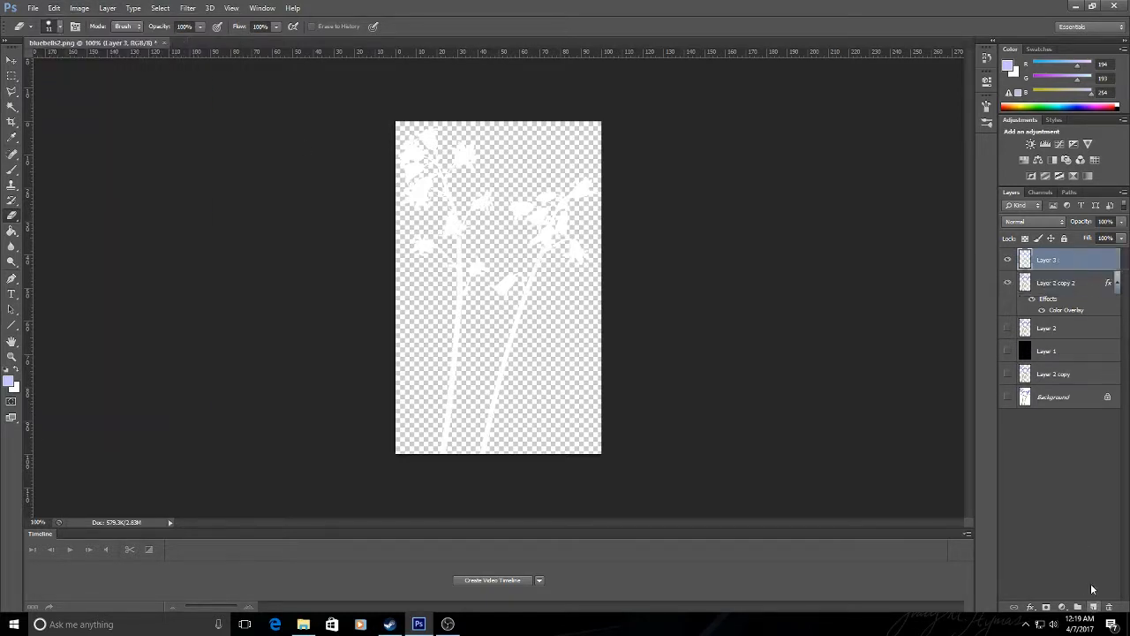
{"action": "right_click", "coordinate": [1093, 263]}
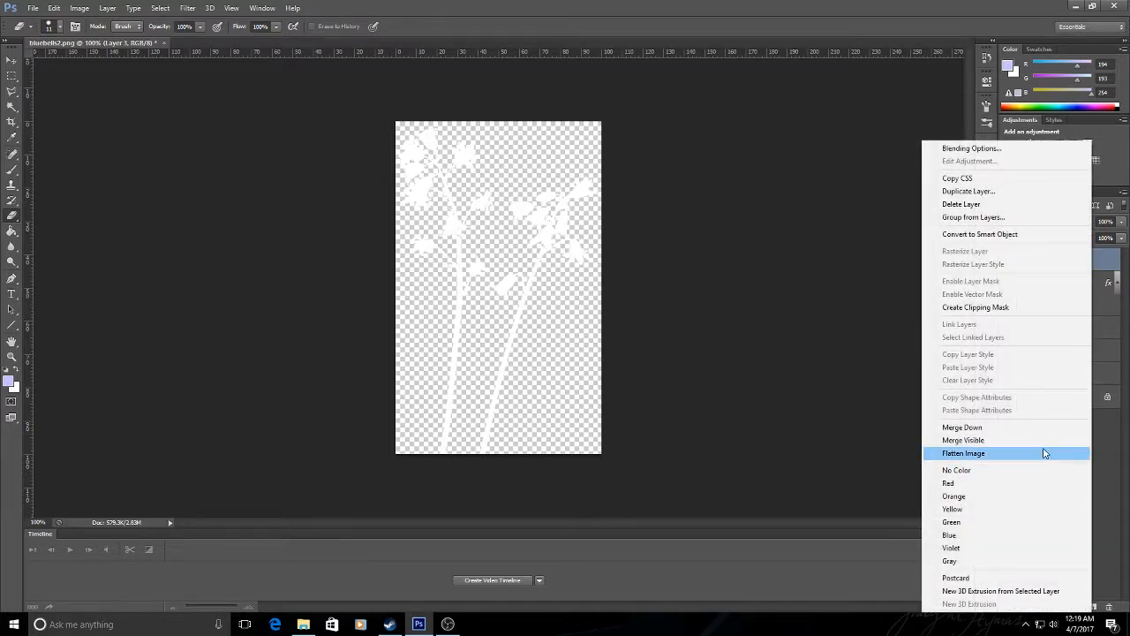
{"action": "left_click", "coordinate": [1046, 442]}
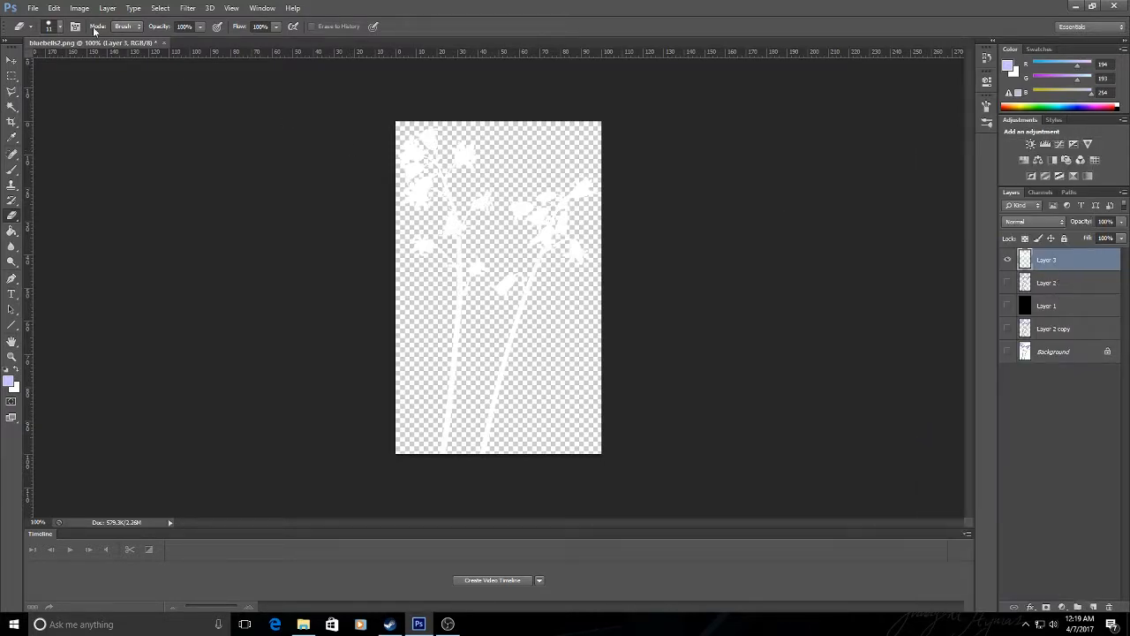
{"action": "left_click", "coordinate": [54, 8]}
{"action": "left_click", "coordinate": [1055, 261]}
{"action": "left_click", "coordinate": [54, 8]}
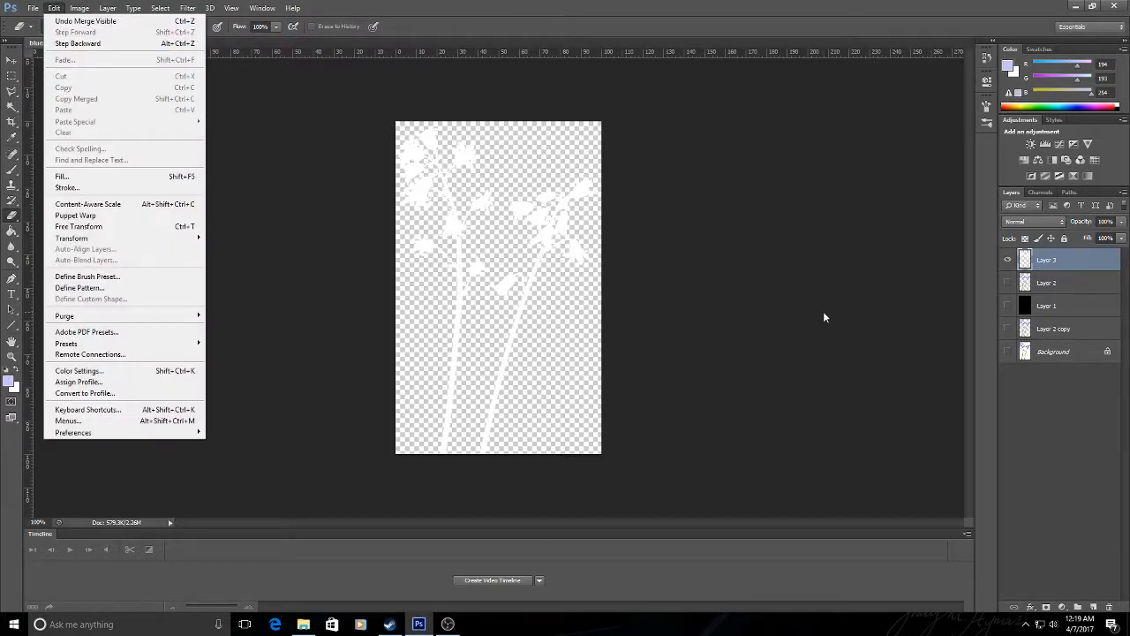
{"action": "left_click", "coordinate": [854, 294]}
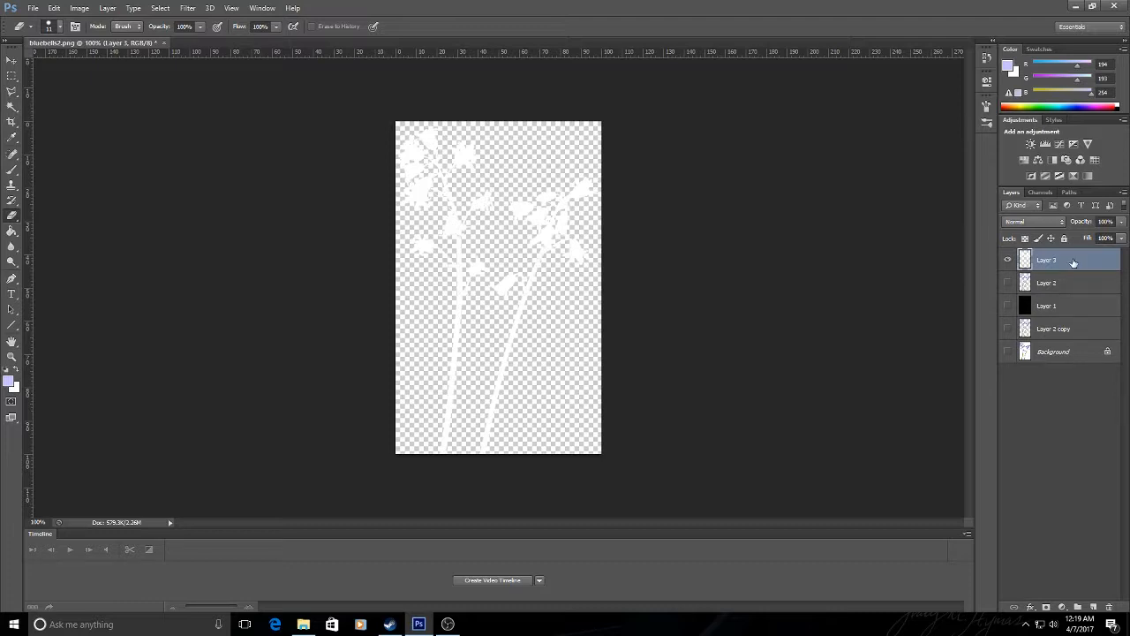
{"action": "left_click", "coordinate": [1068, 285]}
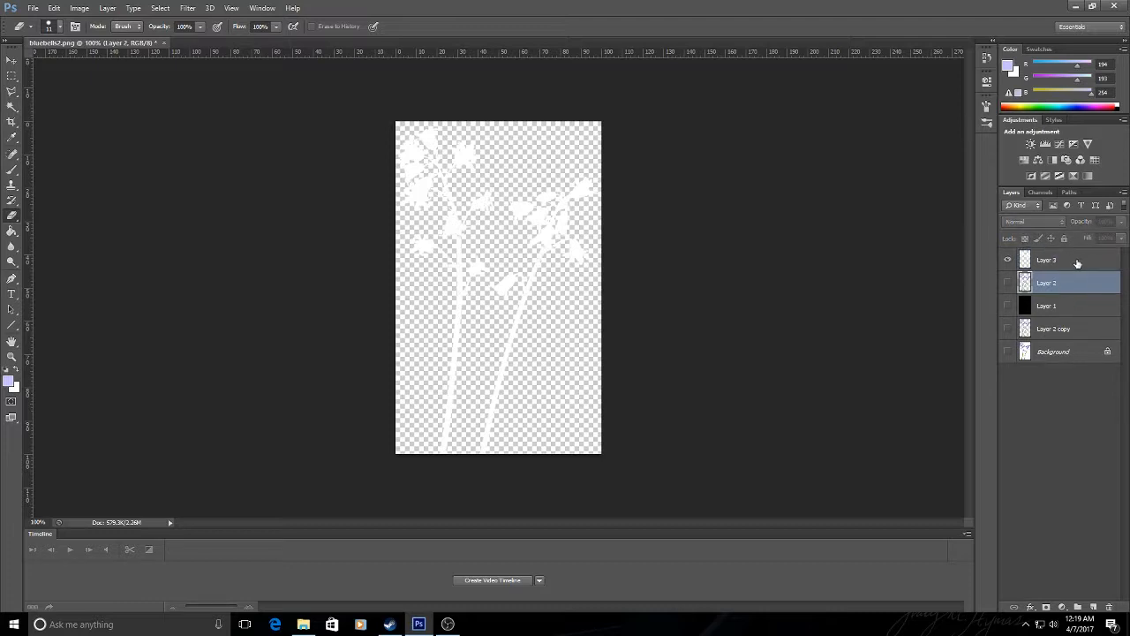
{"action": "left_click", "coordinate": [1079, 266]}
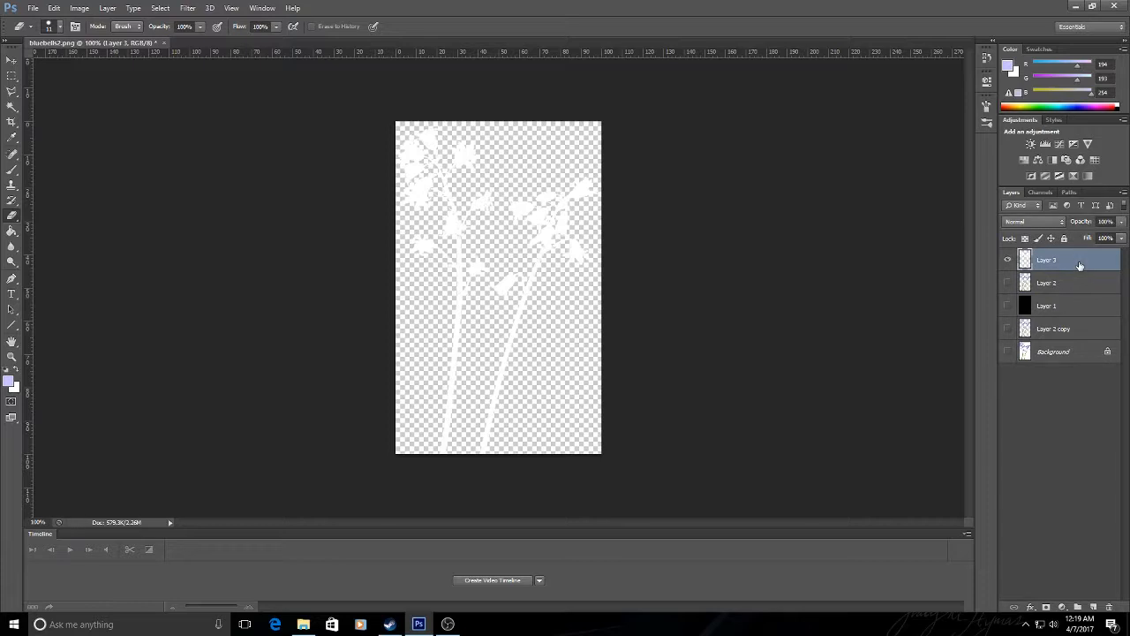
{"action": "left_click", "coordinate": [1008, 261]}
{"action": "left_click", "coordinate": [1008, 260]}
Step: Select the entire canvas on the white silhouette Layer 3 and copy it
{"action": "left_click", "coordinate": [160, 8]}
{"action": "left_click", "coordinate": [168, 19]}
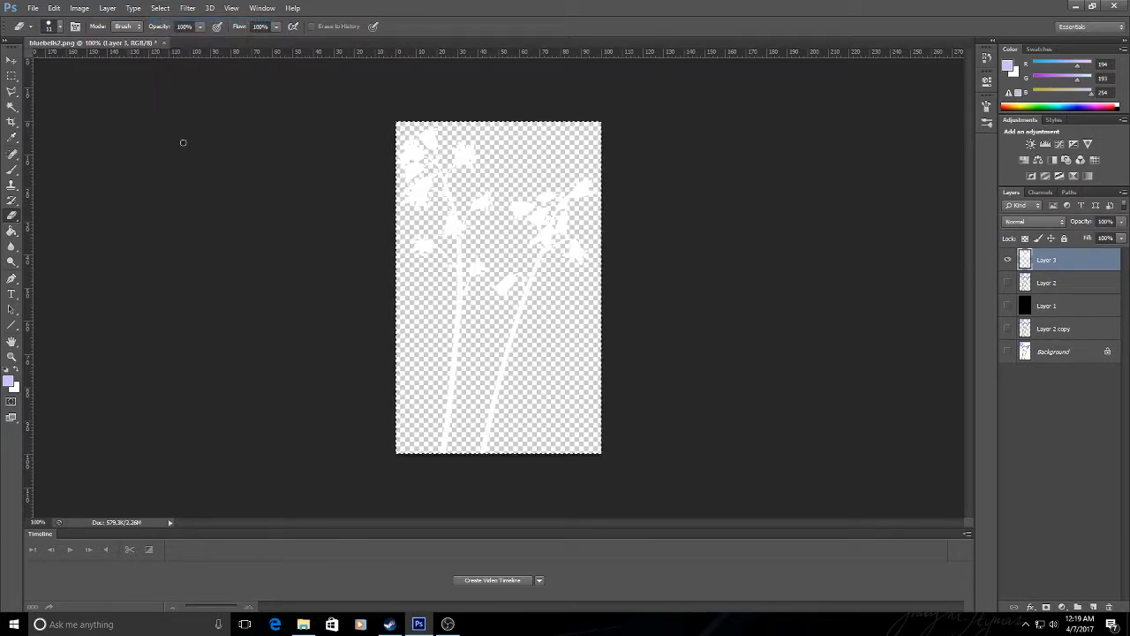
{"action": "left_click", "coordinate": [54, 8]}
{"action": "left_click", "coordinate": [80, 89]}
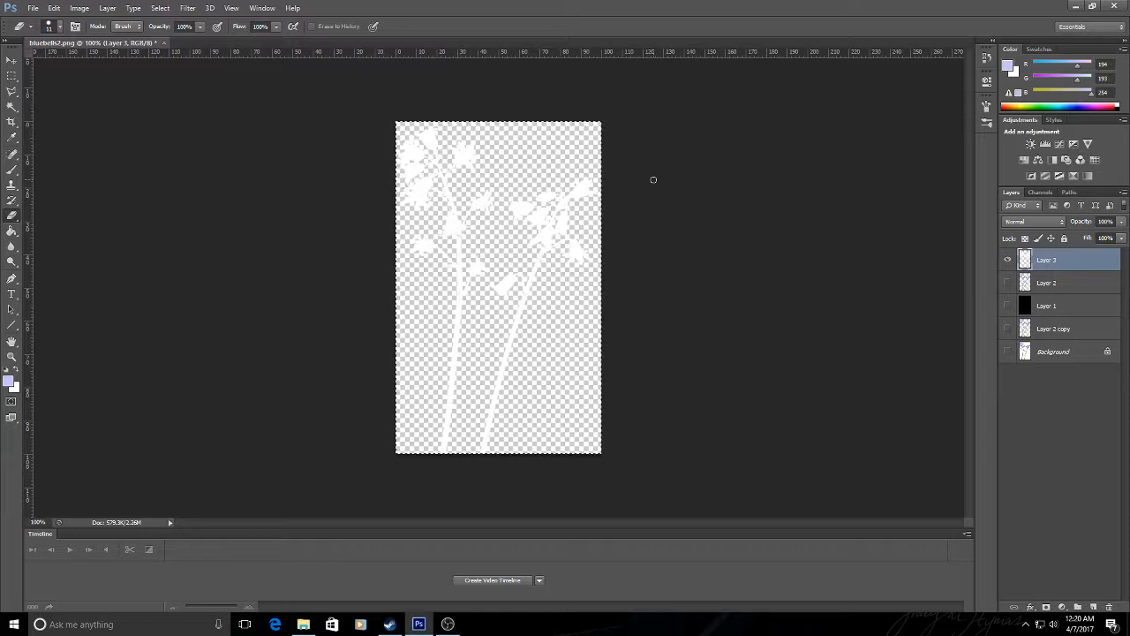
Step: Create a new alpha channel and paste the copied white silhouette into it
{"action": "left_click", "coordinate": [1040, 191]}
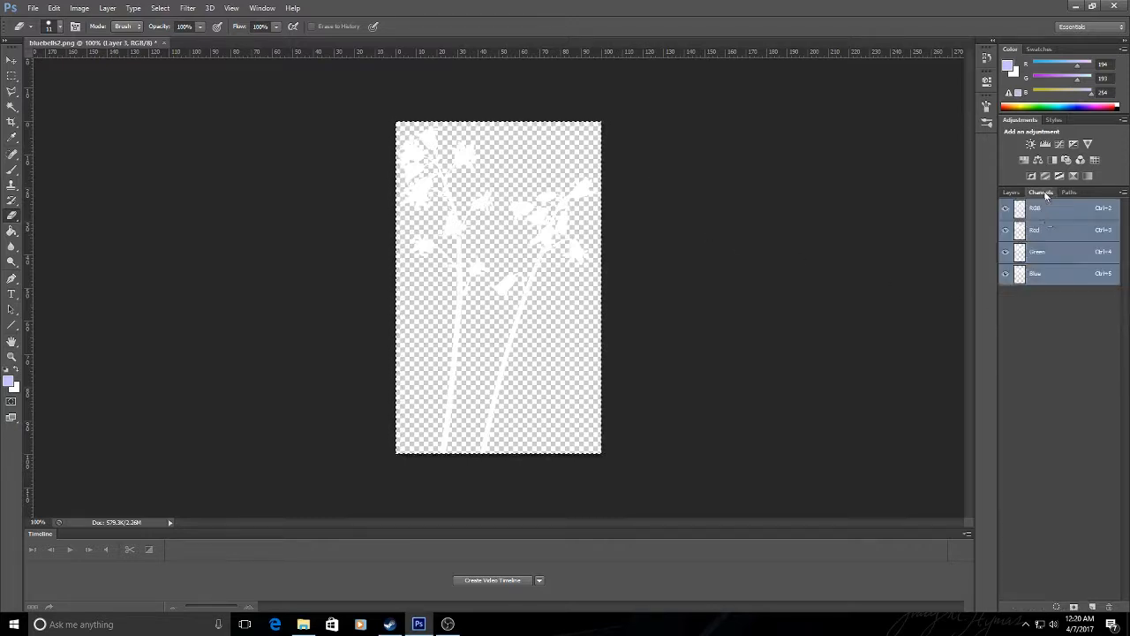
{"action": "left_click", "coordinate": [1092, 607]}
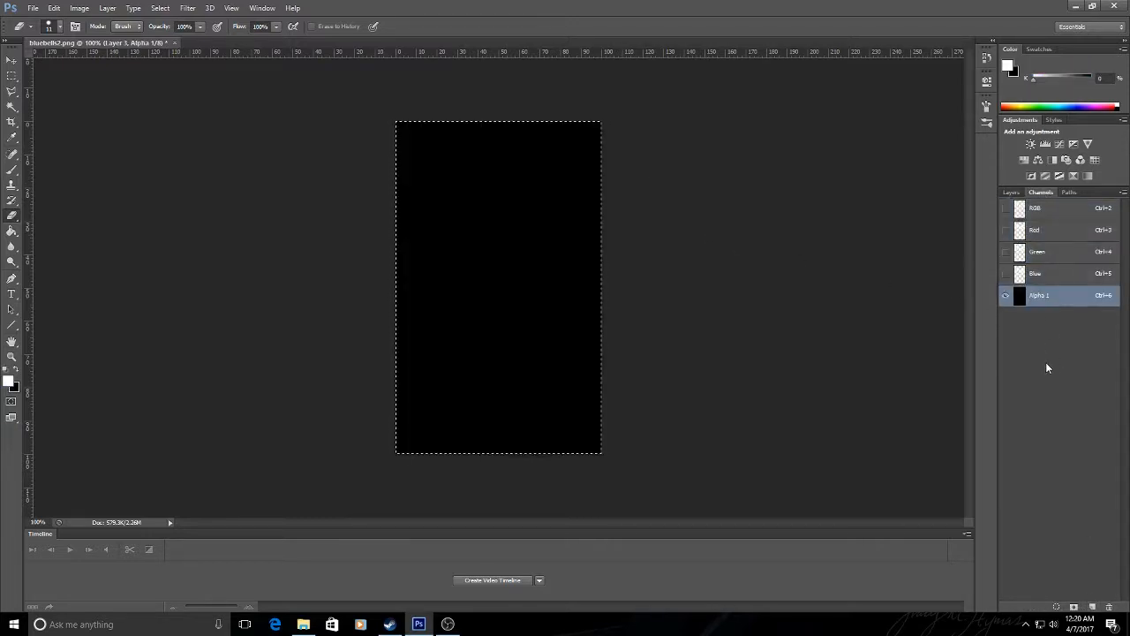
{"action": "left_click", "coordinate": [54, 8]}
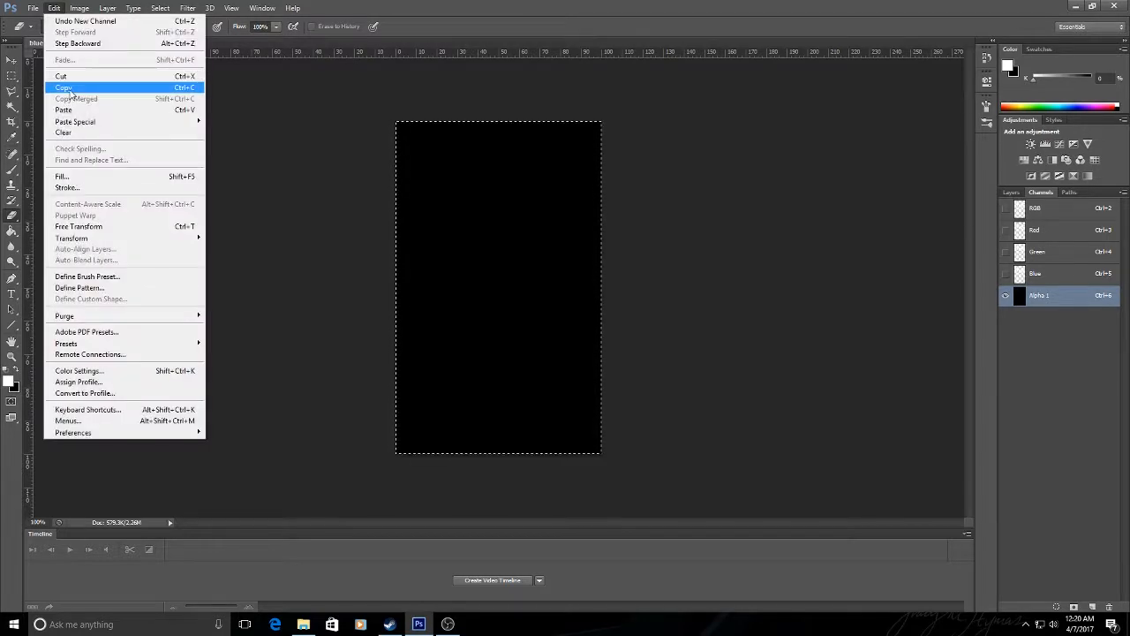
{"action": "left_click", "coordinate": [73, 110]}
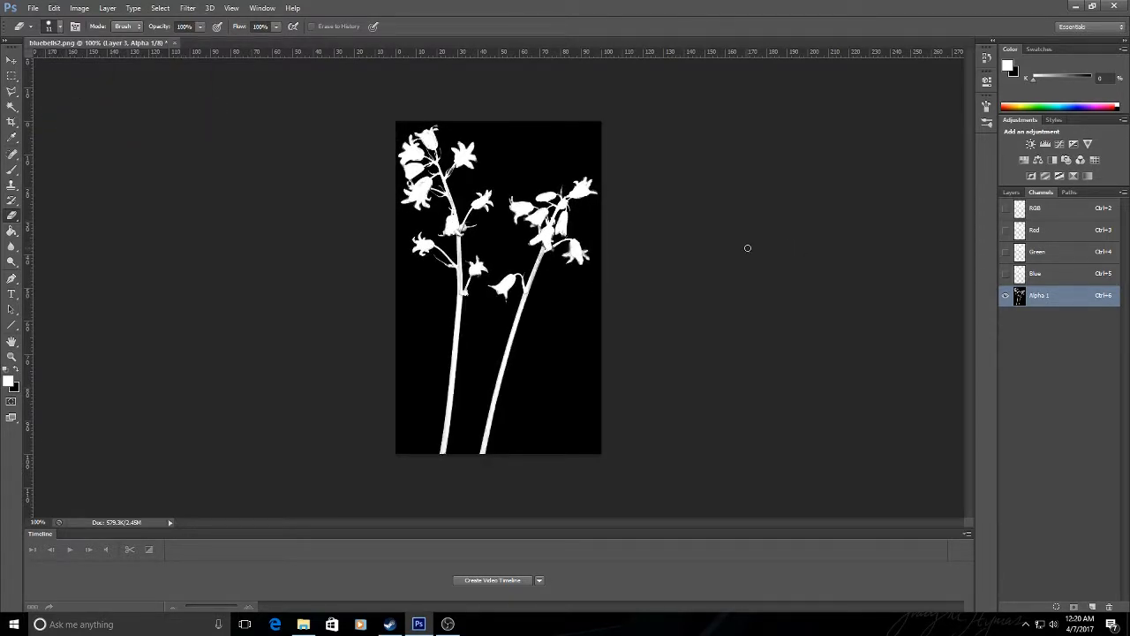
Step: Show the RGB composite together with the Alpha 1 channel as a mask overlay
{"action": "left_click", "coordinate": [1005, 208]}
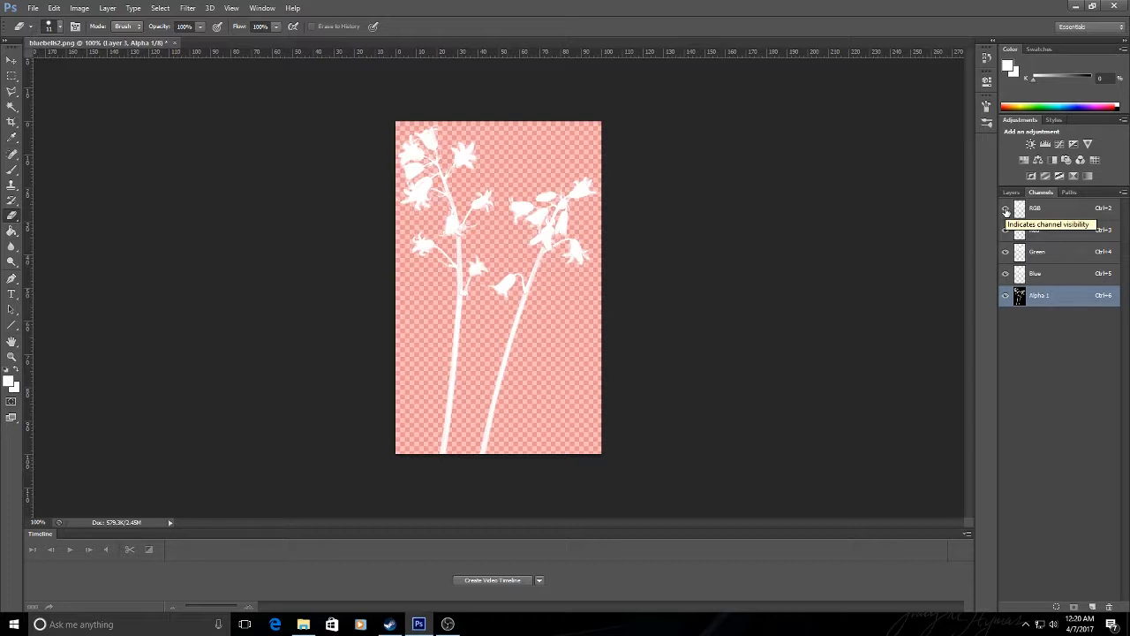
{"action": "left_click", "coordinate": [1006, 296]}
{"action": "left_click", "coordinate": [1005, 297]}
{"action": "left_click", "coordinate": [1006, 297]}
{"action": "left_click", "coordinate": [1005, 297]}
Step: Show Layer 2 copy and hide the white Layer 3 to compare the colored flowers with the alpha mask
{"action": "left_click", "coordinate": [1011, 193]}
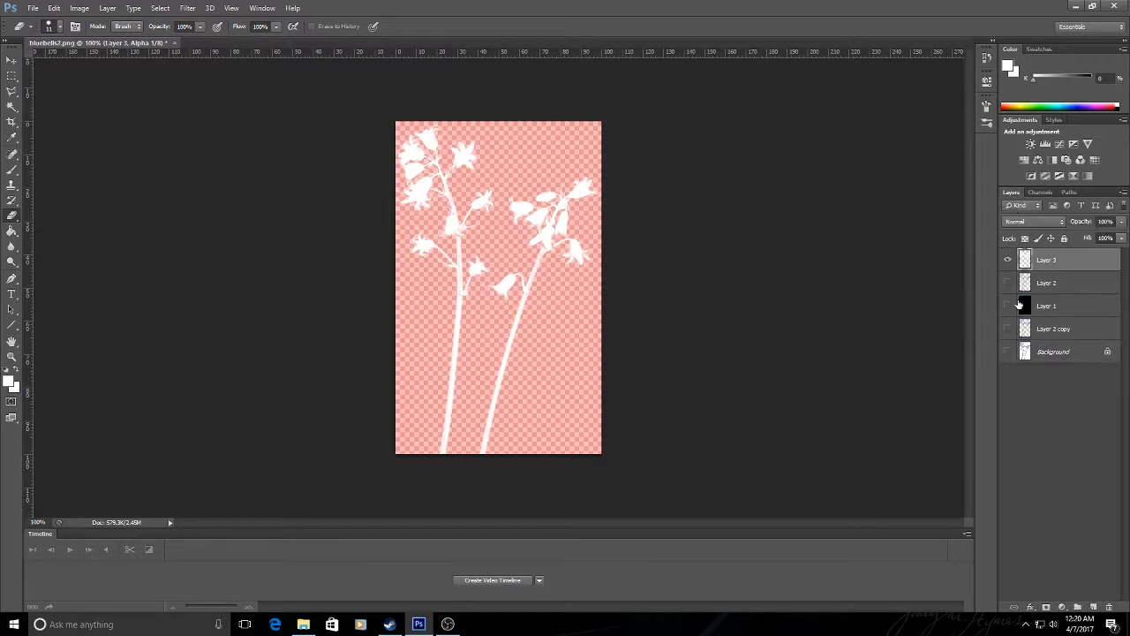
{"action": "left_click", "coordinate": [1008, 331]}
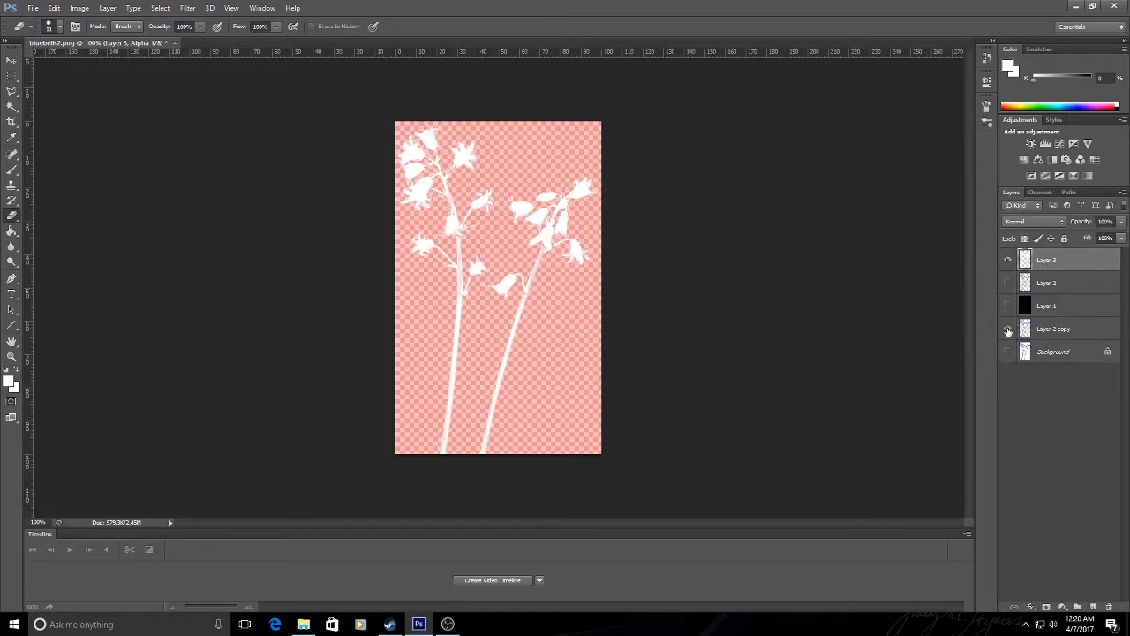
{"action": "left_click", "coordinate": [1008, 260]}
{"action": "left_click", "coordinate": [1008, 260]}
{"action": "left_click", "coordinate": [1008, 260]}
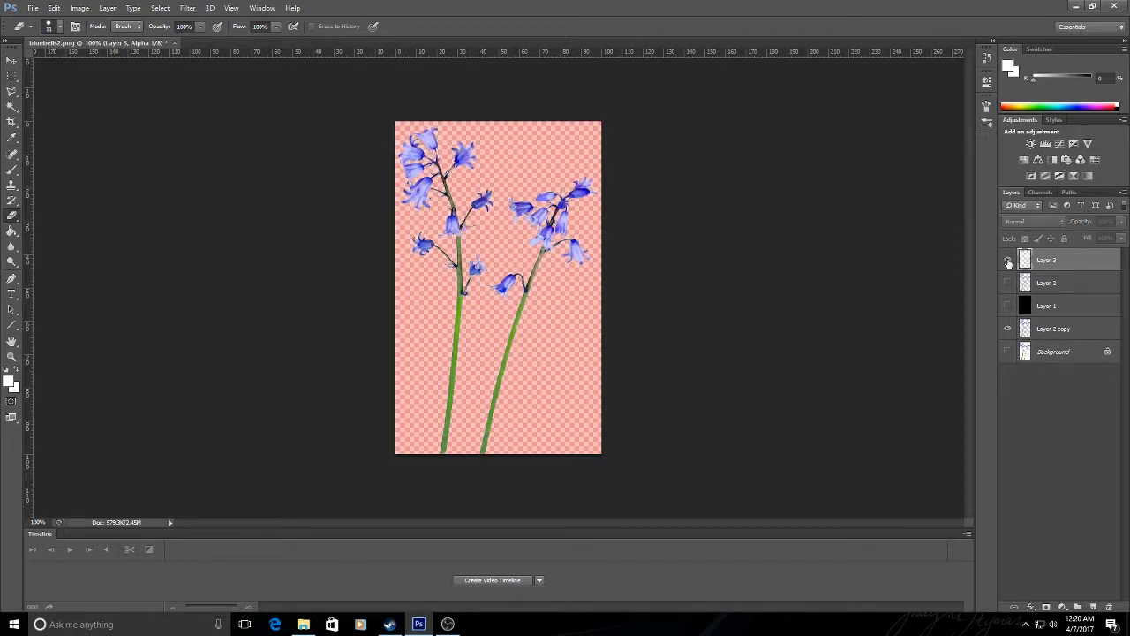
{"action": "left_click", "coordinate": [1008, 261]}
{"action": "left_click", "coordinate": [1008, 260]}
Step: Load the Alpha 1 channel as a selection over the flowers and clear the selection again
{"action": "left_click", "coordinate": [1038, 196]}
{"action": "left_click", "coordinate": [1013, 192]}
{"action": "left_click", "coordinate": [1040, 193]}
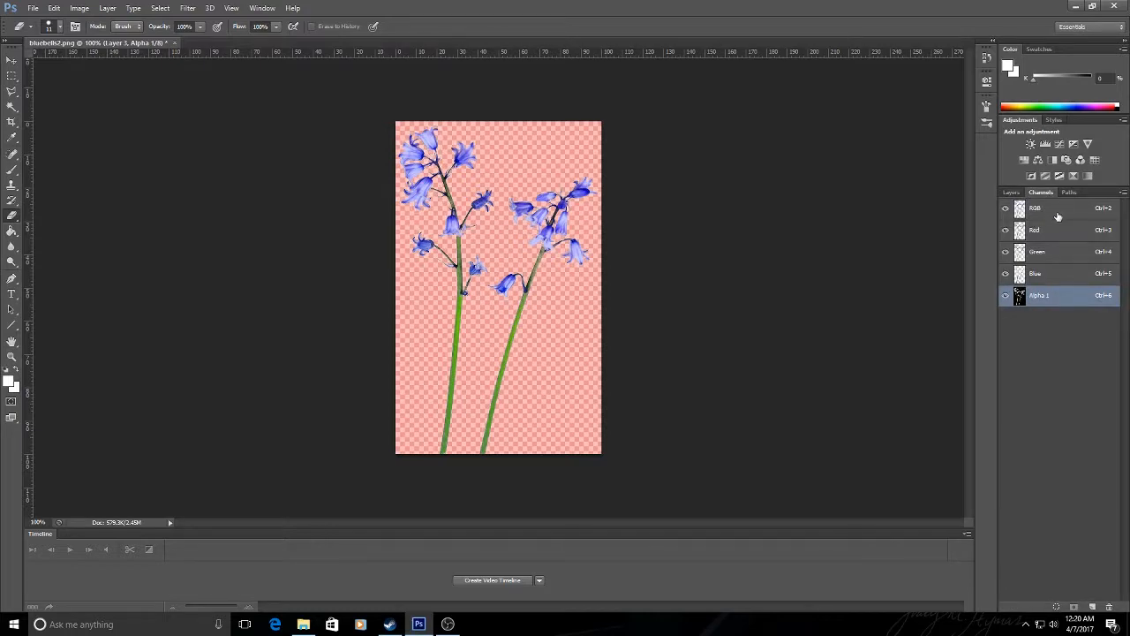
{"action": "left_click", "coordinate": [1057, 208]}
{"action": "left_click", "coordinate": [1053, 300], "text": "ctrl"}
{"action": "left_click", "coordinate": [1057, 305]}
{"action": "left_click", "coordinate": [1062, 214]}
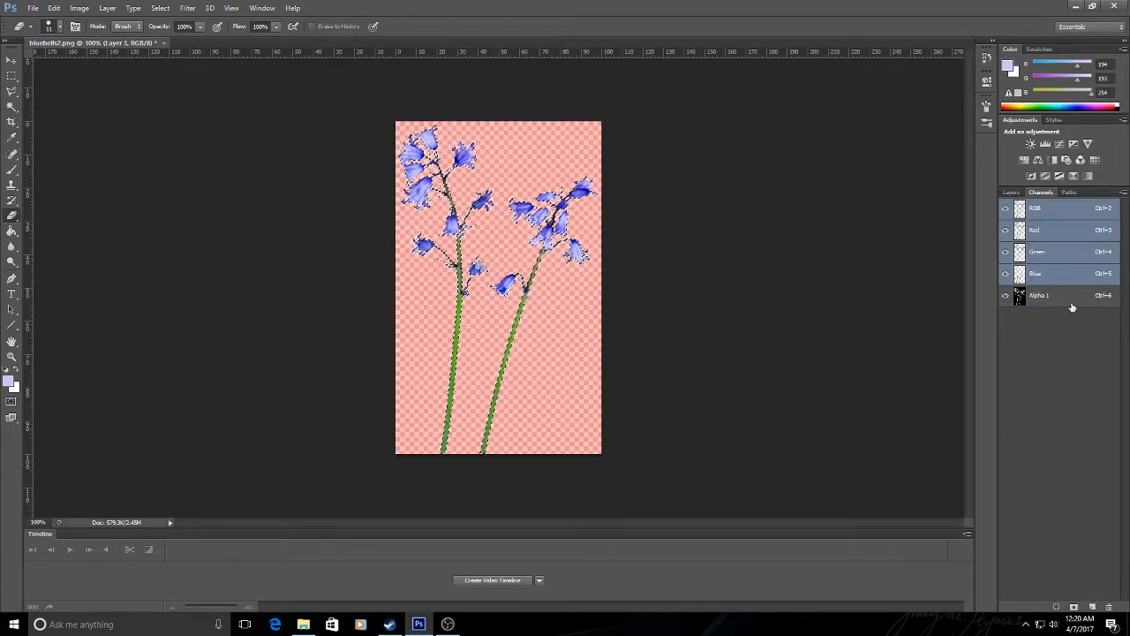
{"action": "left_click", "coordinate": [1011, 193]}
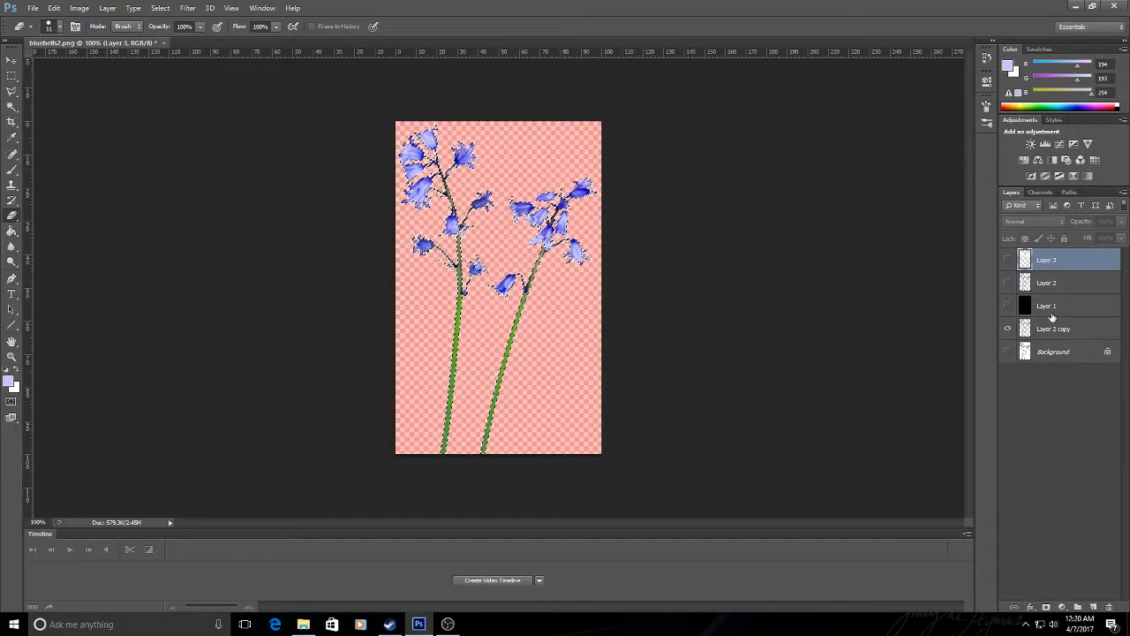
{"action": "key", "text": "ctrl+d"}
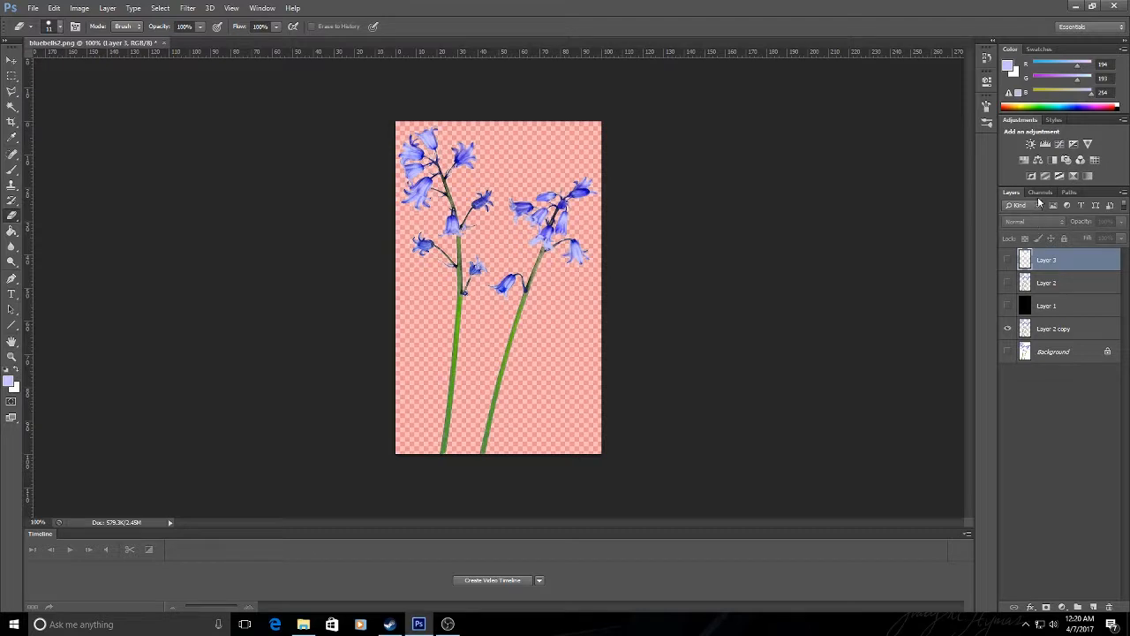
Step: Make the RGB composite the active channel instead of Alpha 1 and return to the layer list
{"action": "left_click", "coordinate": [1039, 193]}
{"action": "left_click", "coordinate": [1100, 301]}
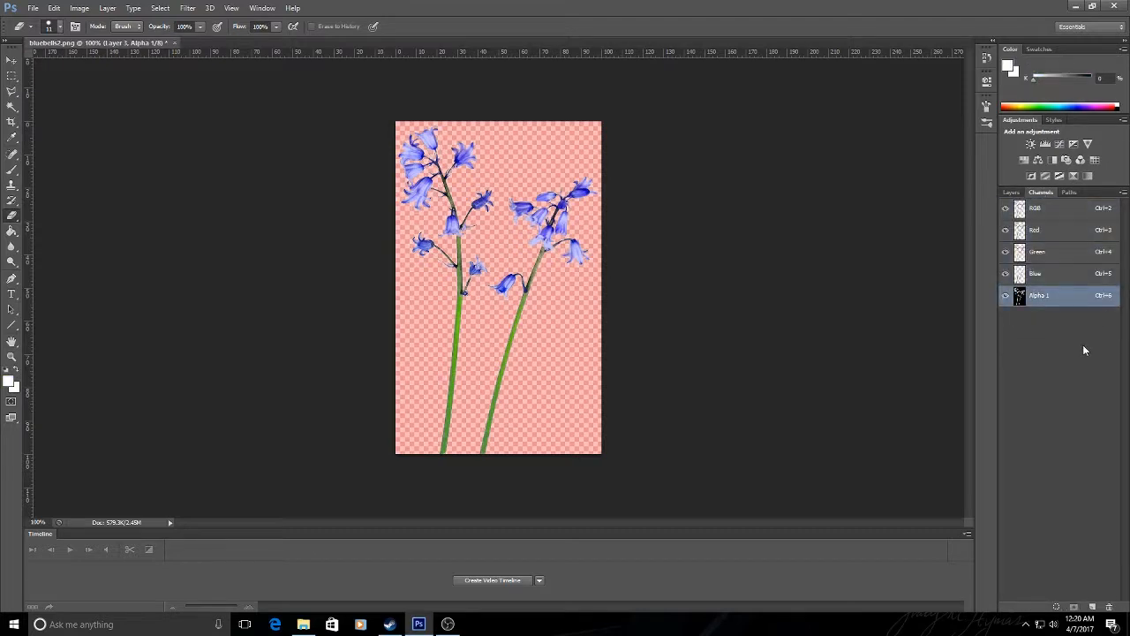
{"action": "left_click", "coordinate": [1070, 208]}
{"action": "left_click", "coordinate": [1011, 192]}
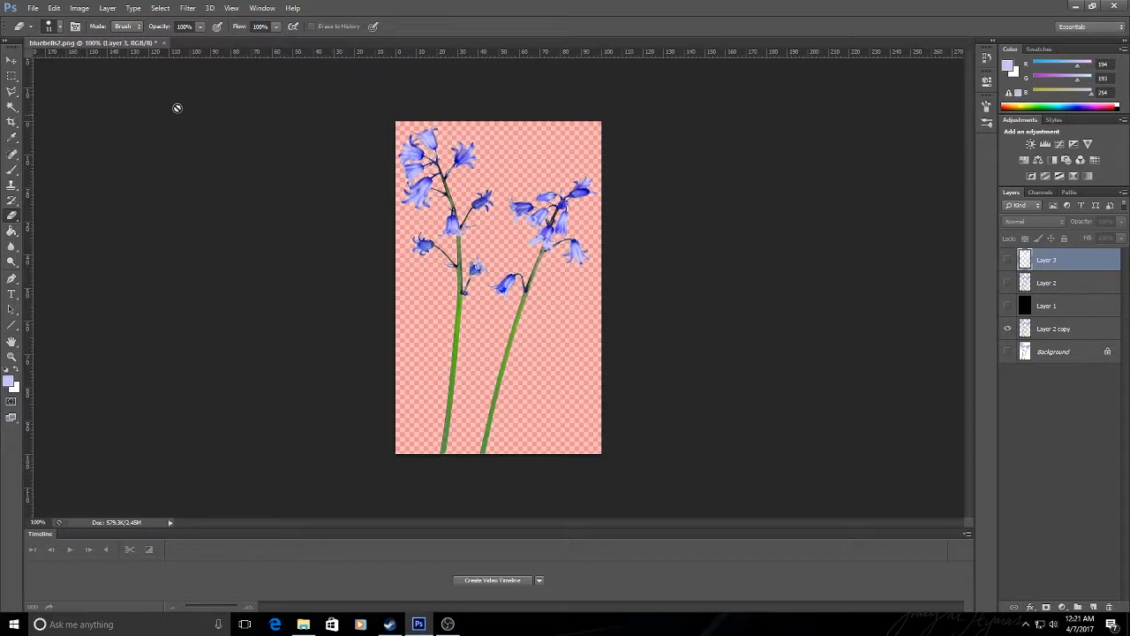
Step: Delete the white silhouette Layer 3
{"action": "left_click", "coordinate": [80, 8]}
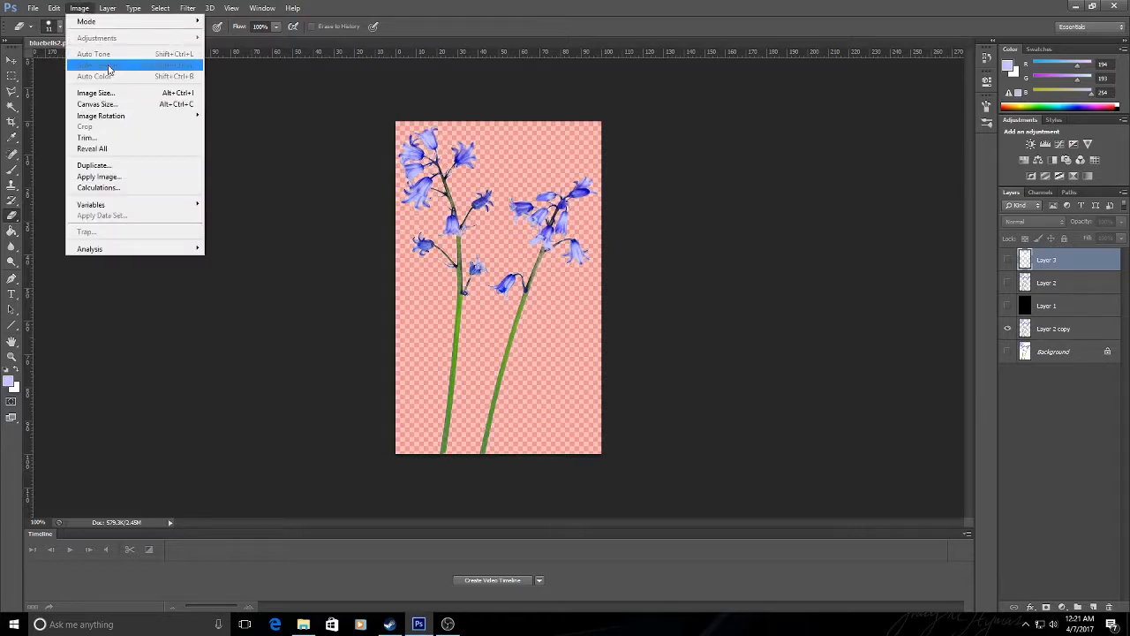
{"action": "left_click", "coordinate": [81, 8]}
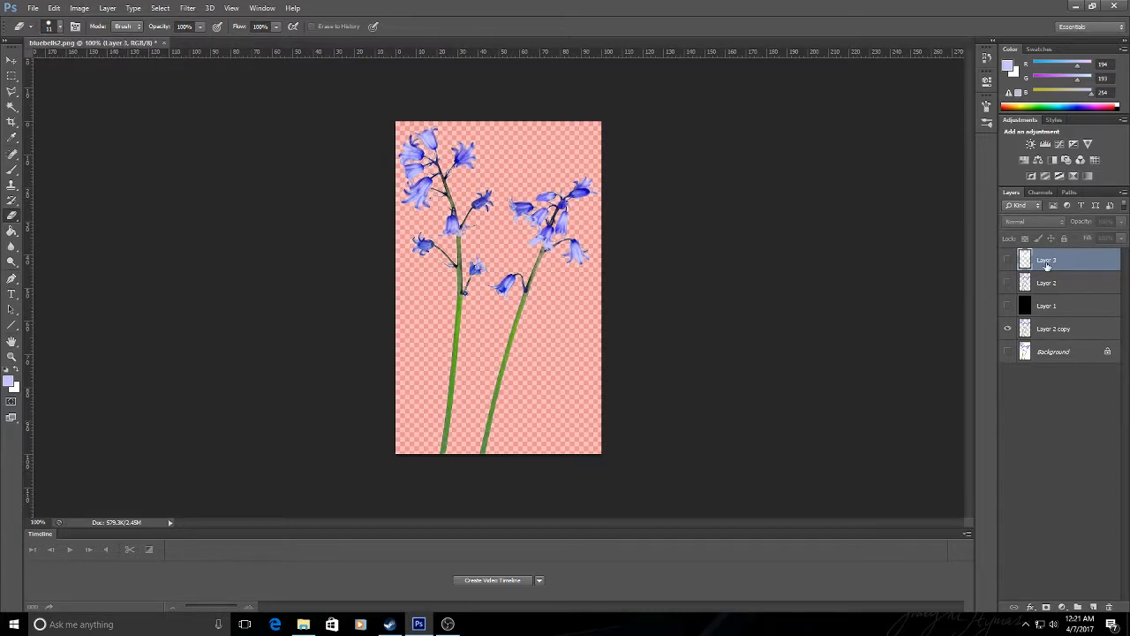
{"action": "left_click", "coordinate": [1007, 262]}
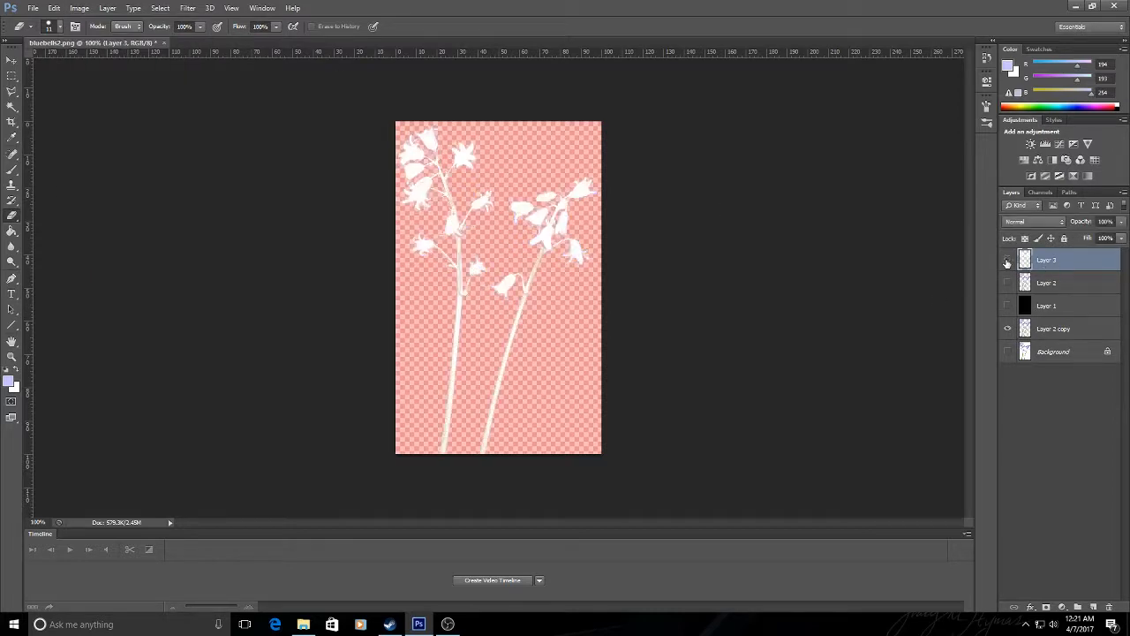
{"action": "left_click", "coordinate": [1006, 261]}
{"action": "left_click_drag", "start_coordinate": [1091, 264], "coordinate": [1112, 604]}
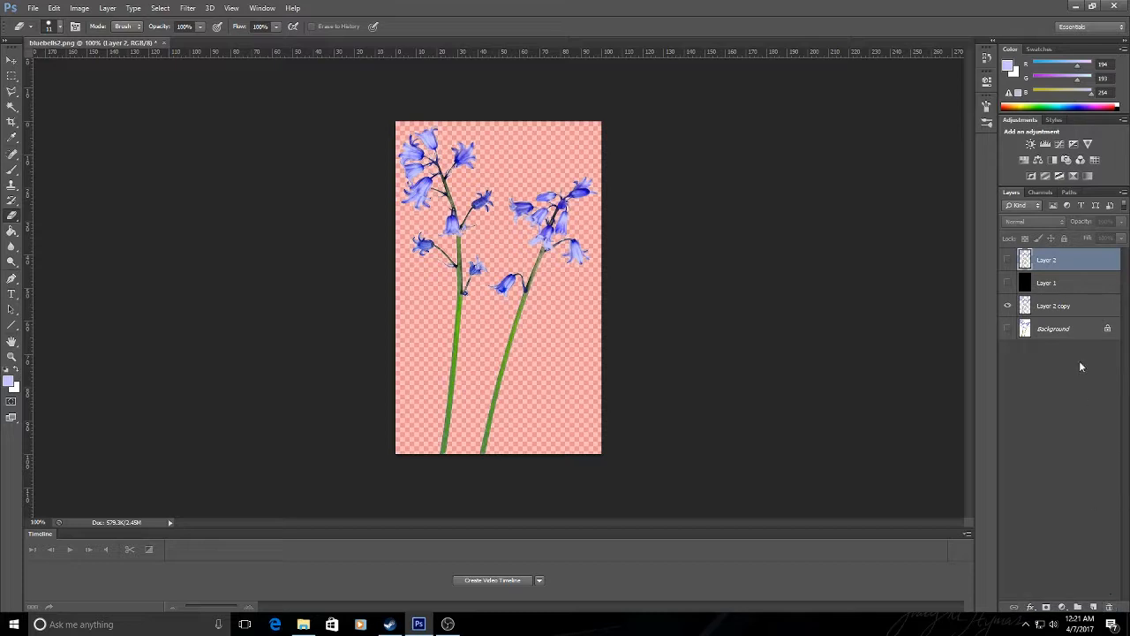
Step: Show Layer 2 and merge it with the visible Layer 2 copy into one layer
{"action": "left_click", "coordinate": [1007, 261]}
{"action": "left_click", "coordinate": [1008, 263]}
{"action": "left_click", "coordinate": [1008, 263]}
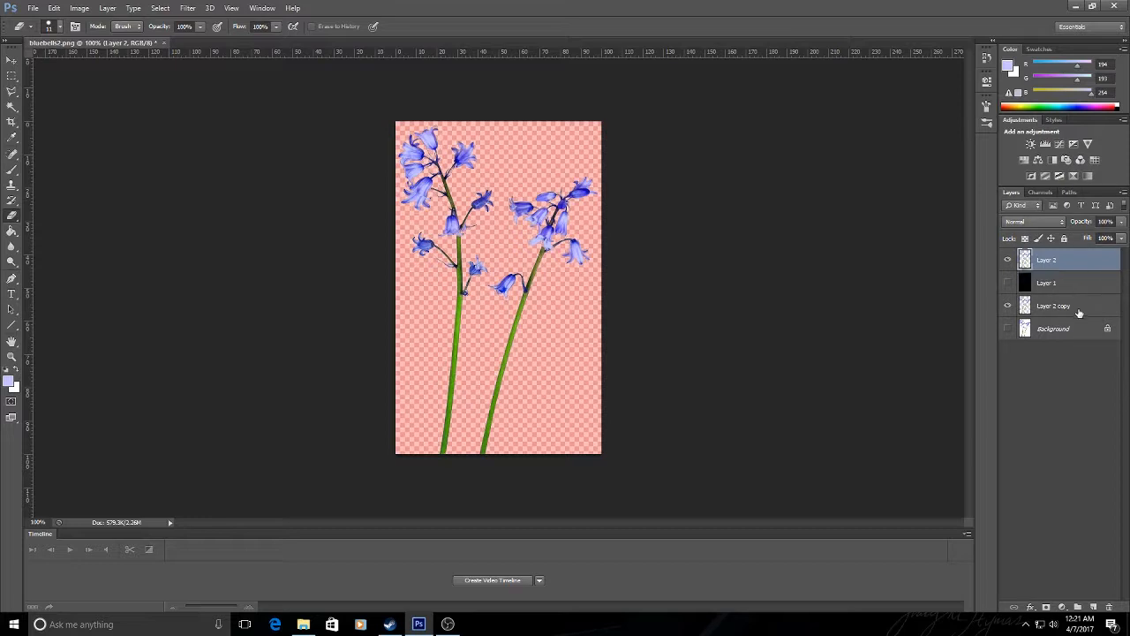
{"action": "right_click", "coordinate": [1087, 264]}
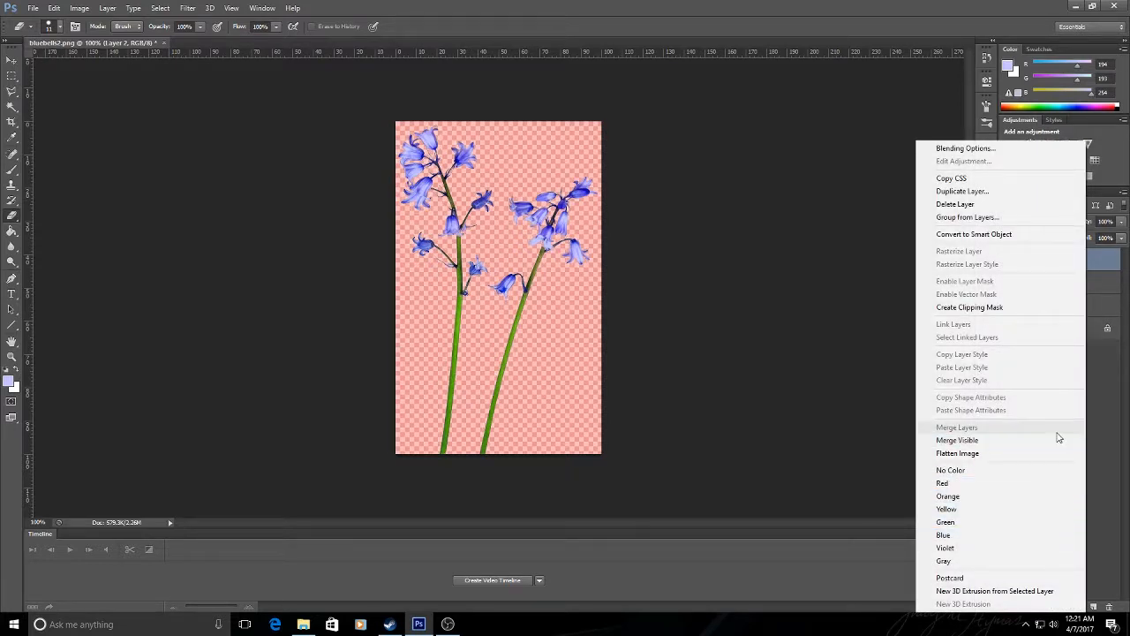
{"action": "left_click", "coordinate": [1065, 443]}
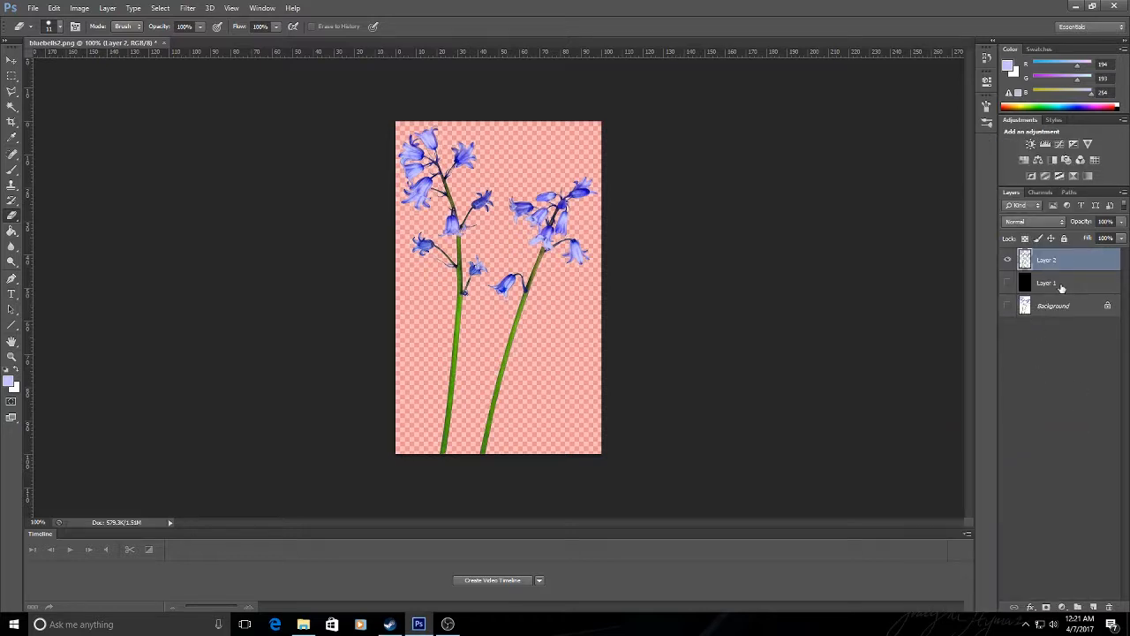
Step: Delete the Background layer and the black Layer 1, and check that Alpha 1 is still among the channels
{"action": "left_click_drag", "start_coordinate": [1066, 312], "coordinate": [1098, 525]}
{"action": "left_click_drag", "start_coordinate": [1106, 599], "coordinate": [1109, 606]}
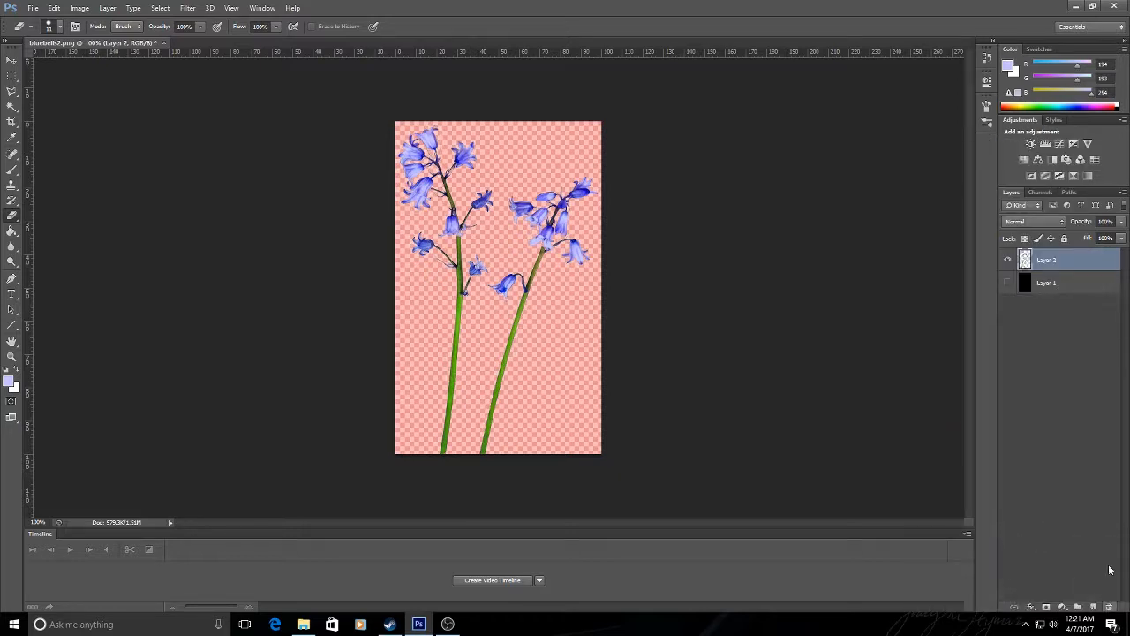
{"action": "left_click_drag", "start_coordinate": [1107, 283], "coordinate": [1112, 607]}
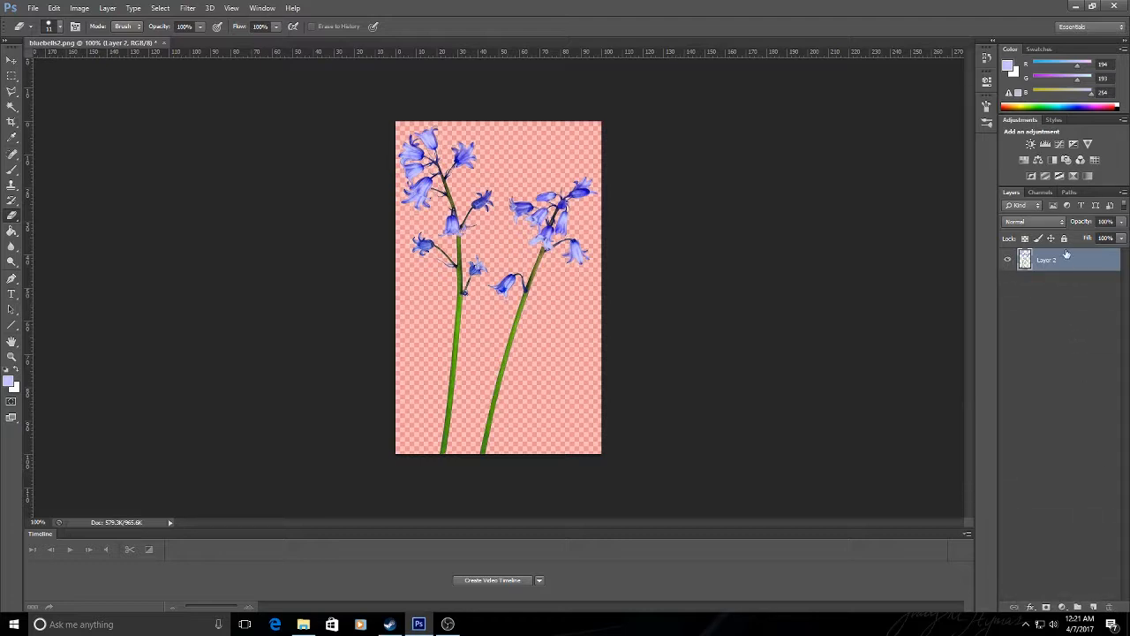
{"action": "left_click", "coordinate": [1039, 191]}
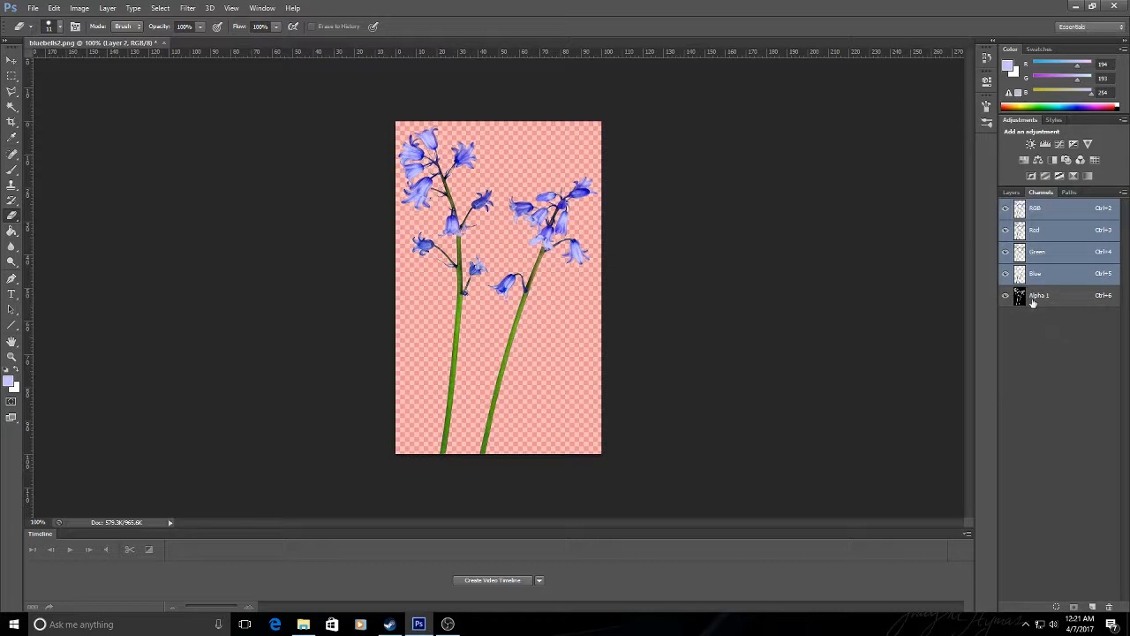
{"action": "left_click", "coordinate": [1011, 193]}
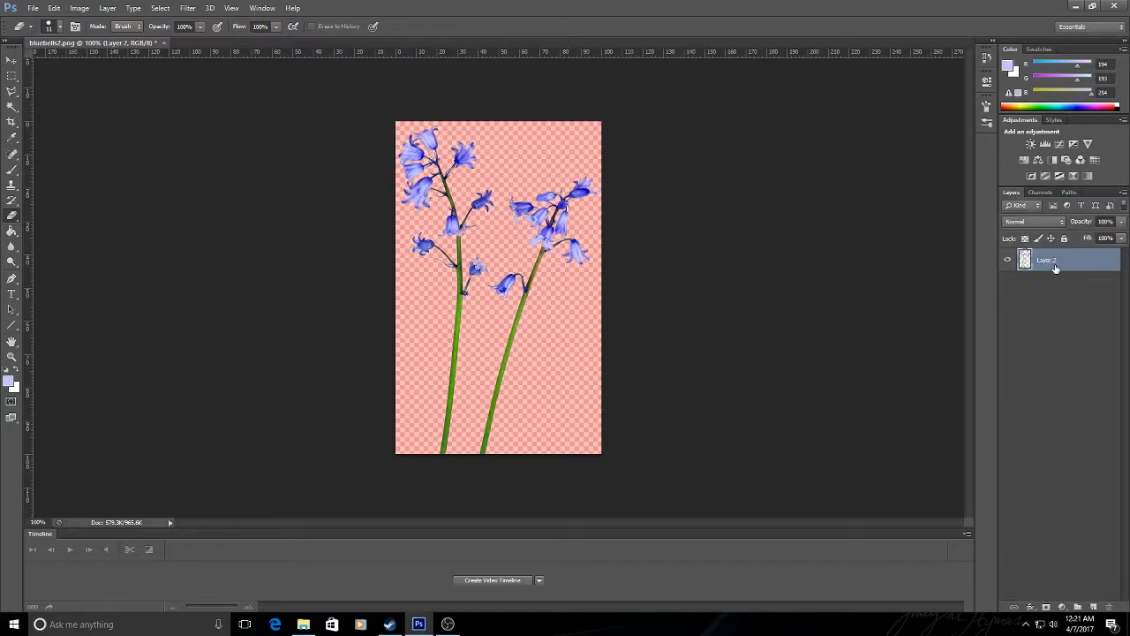
Step: Save the layered document as the Photoshop copy bluebells2 copy.psd with alpha channels included and Maximize Compatibility on
{"action": "left_click", "coordinate": [35, 11]}
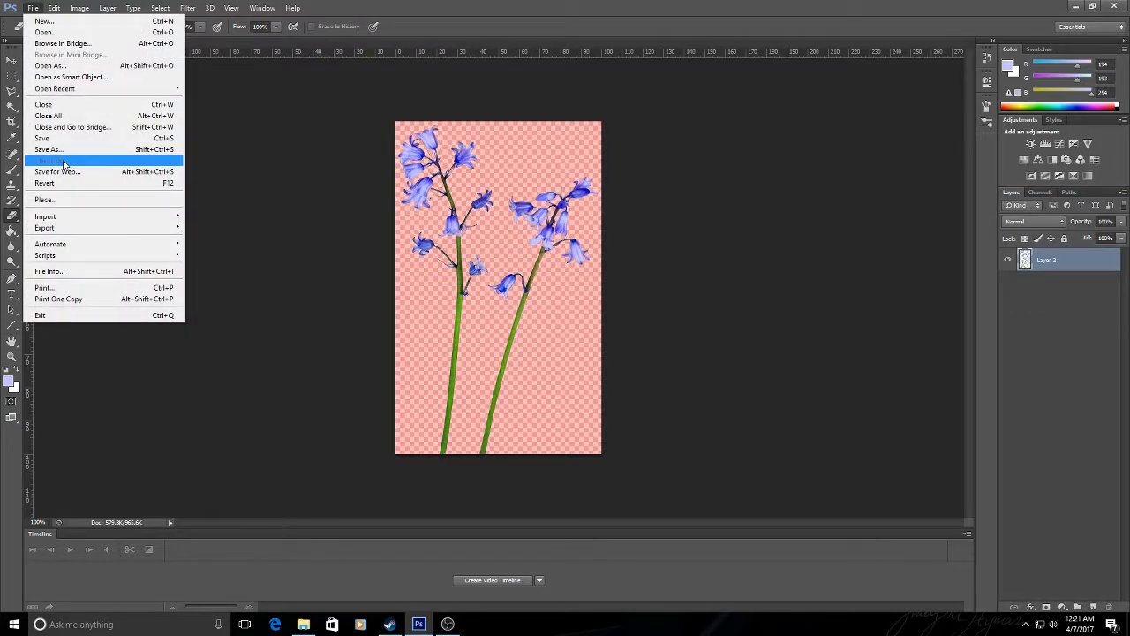
{"action": "left_click", "coordinate": [53, 149]}
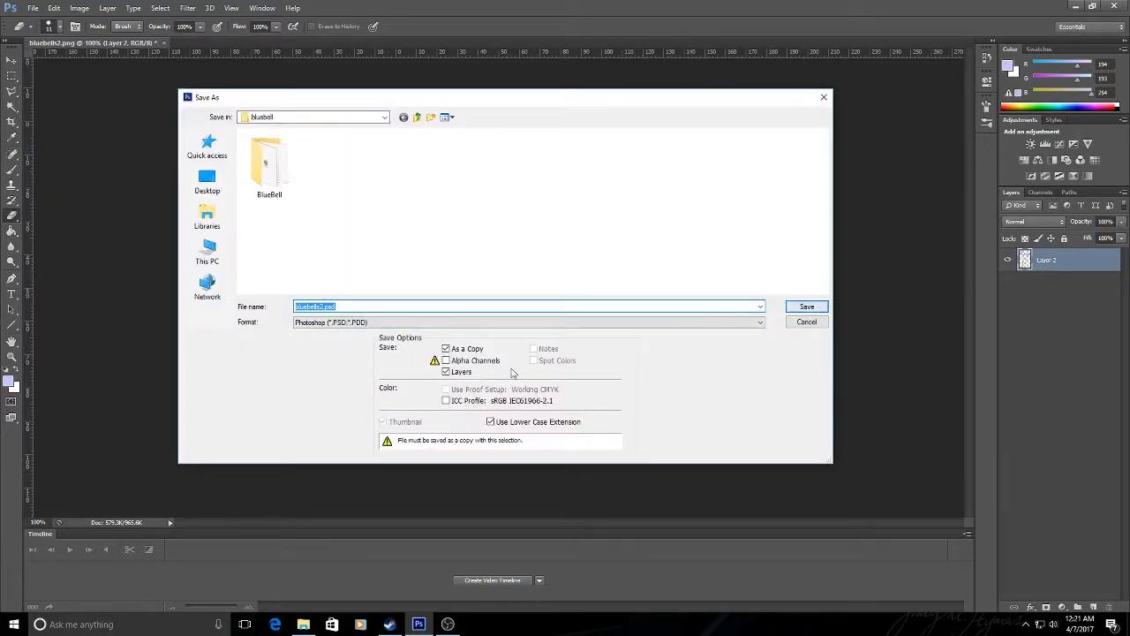
{"action": "left_click", "coordinate": [446, 360]}
{"action": "left_click", "coordinate": [447, 349]}
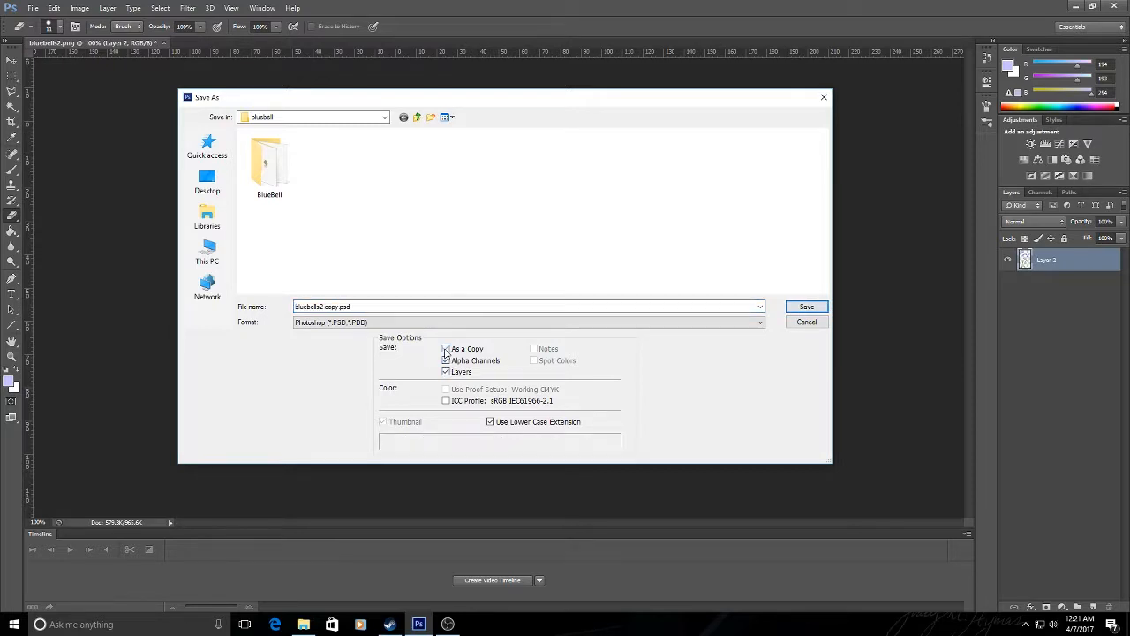
{"action": "left_click", "coordinate": [806, 307]}
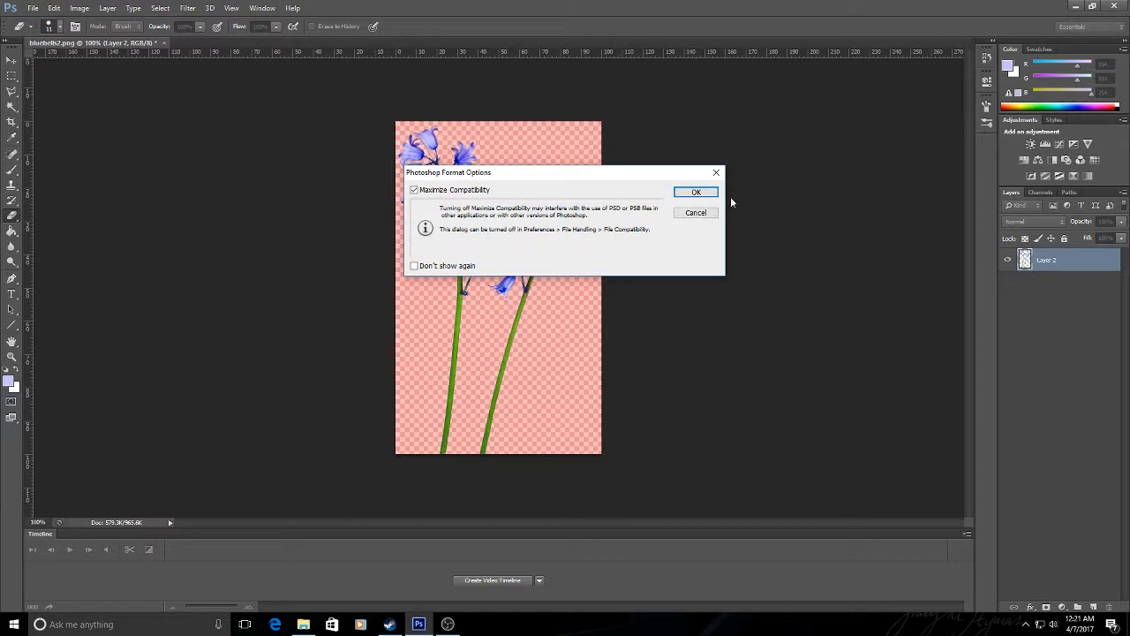
{"action": "left_click", "coordinate": [697, 193]}
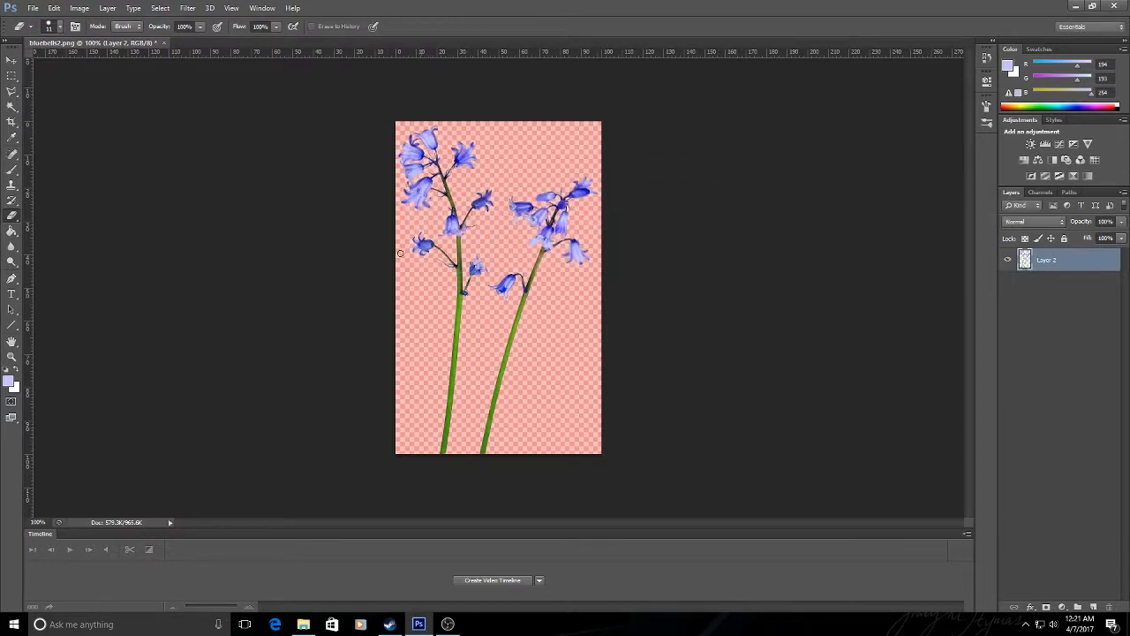
Step: Resize the image to 512 by 512 pixels without constraining proportions
{"action": "left_click", "coordinate": [79, 8]}
{"action": "left_click", "coordinate": [97, 93]}
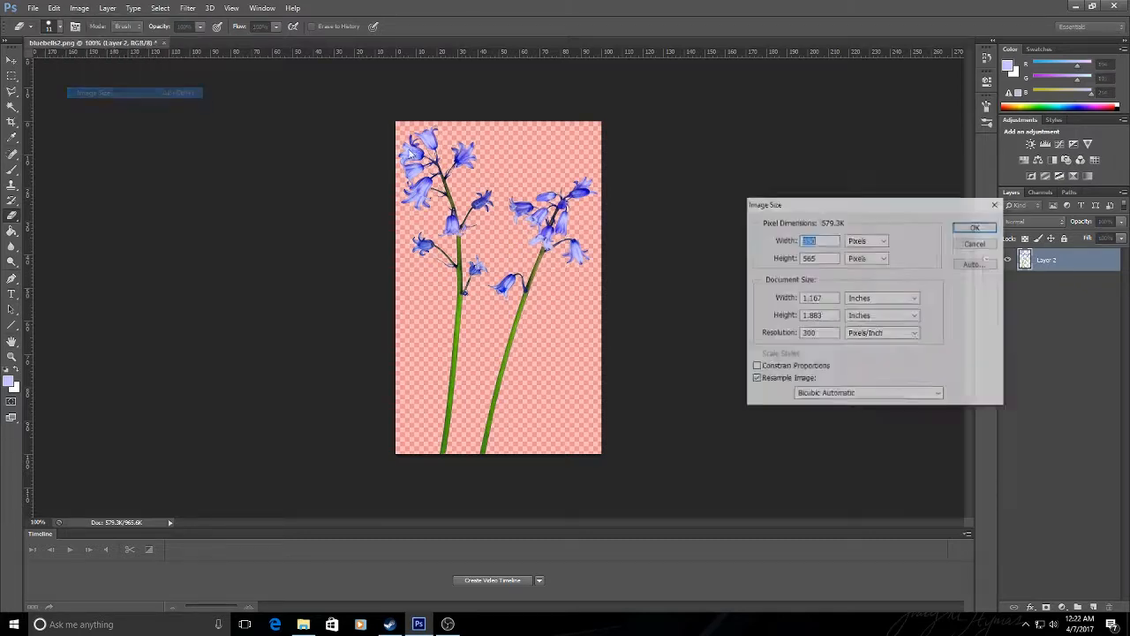
{"action": "left_click", "coordinate": [825, 257]}
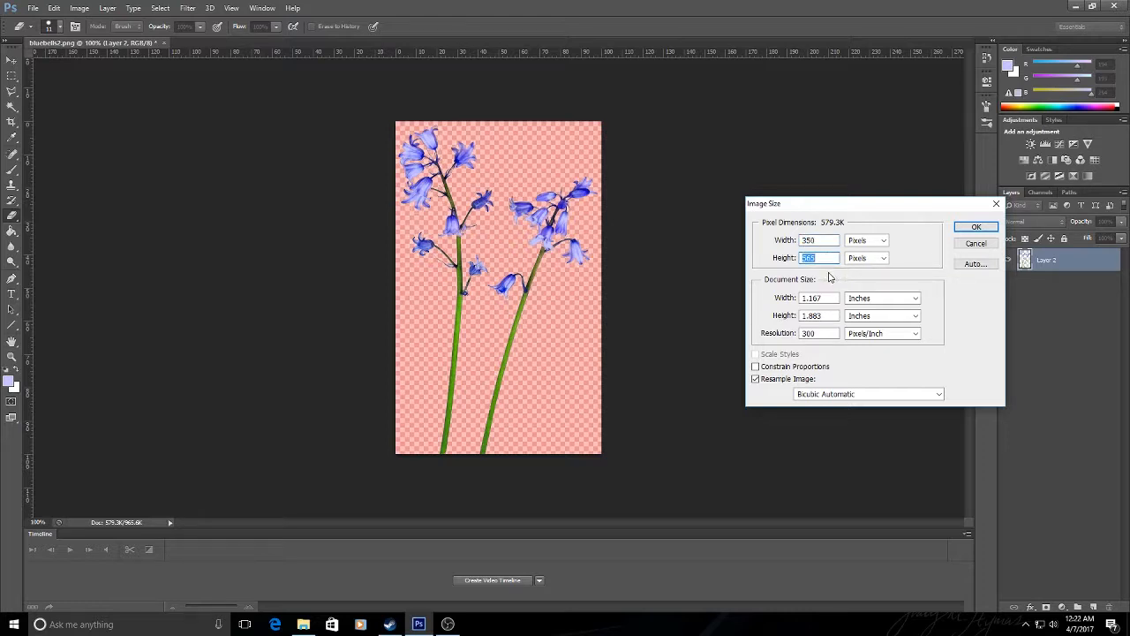
{"action": "type", "text": "512"}
{"action": "left_click", "coordinate": [826, 241]}
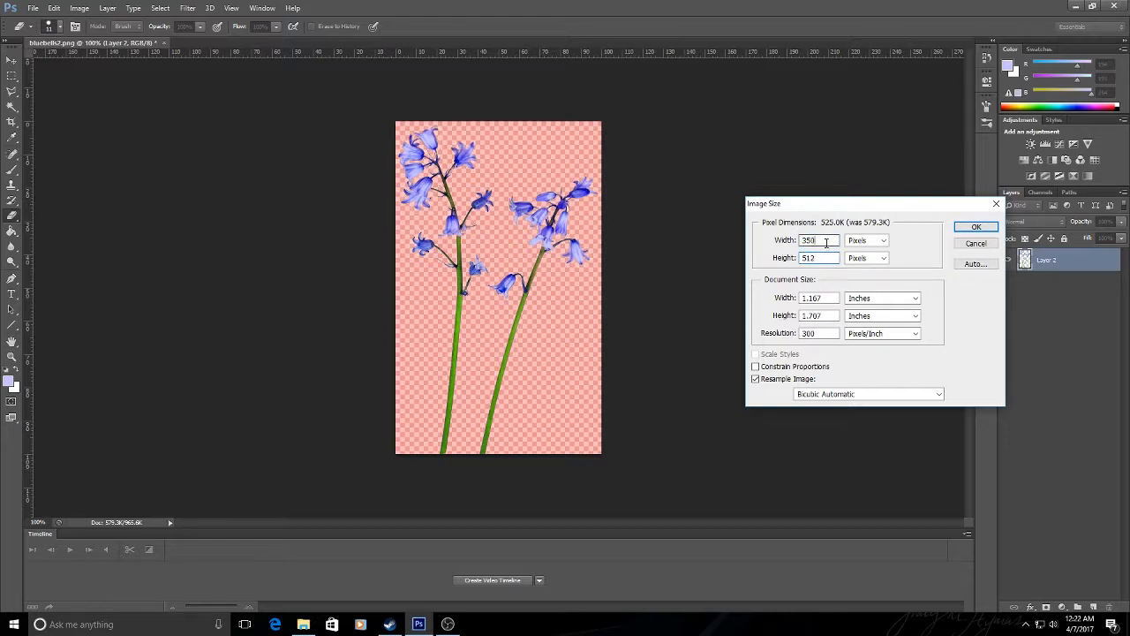
{"action": "type", "text": "512"}
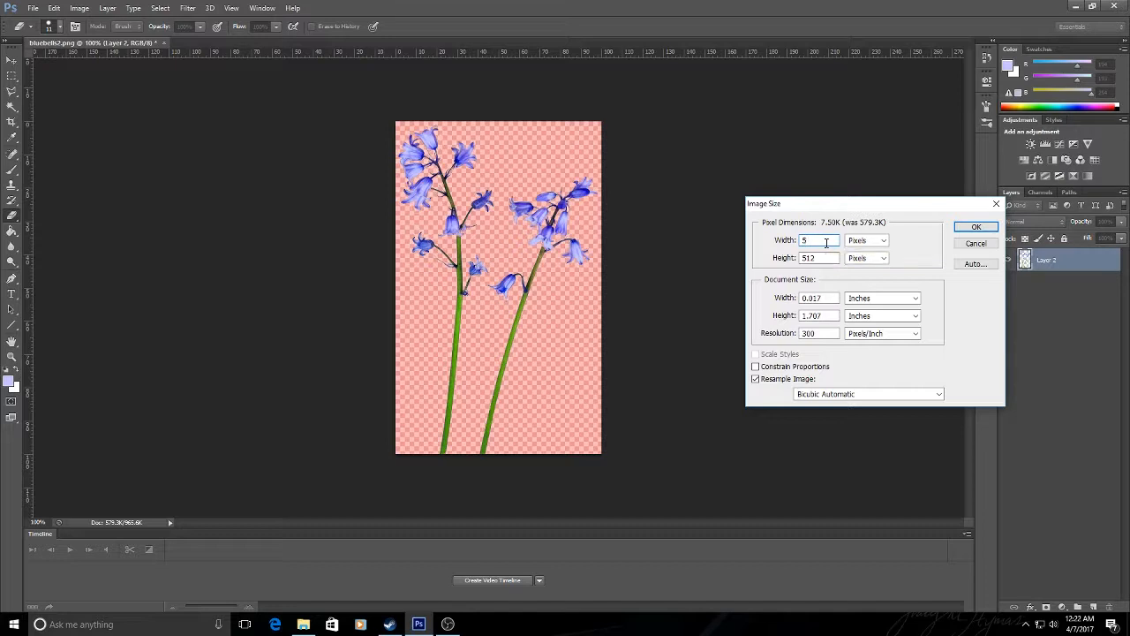
{"action": "left_click", "coordinate": [975, 227]}
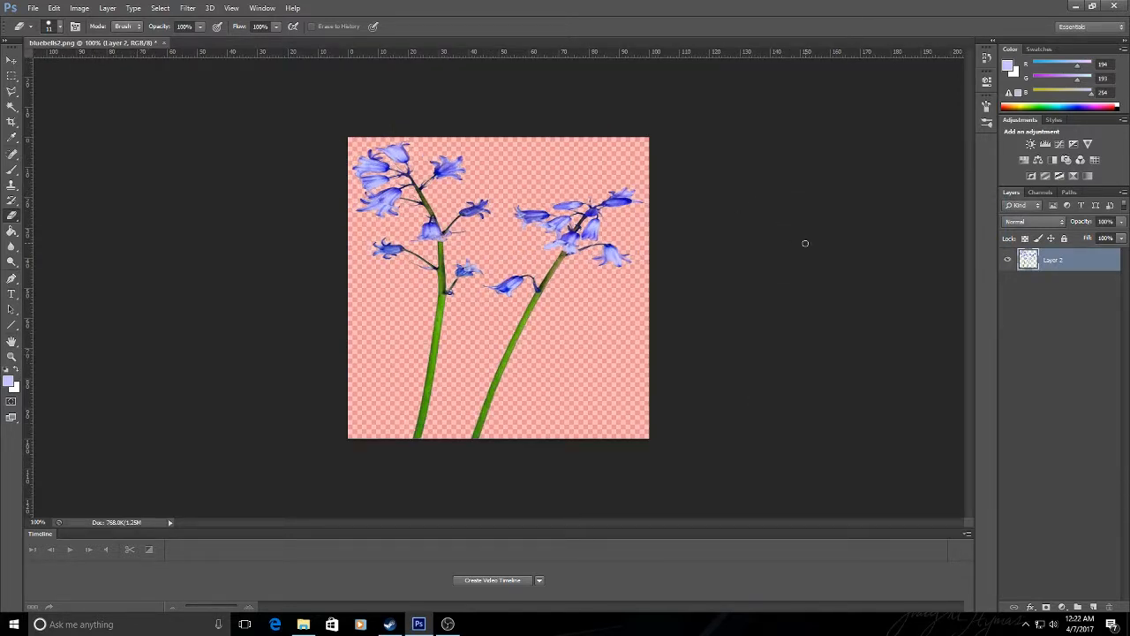
Step: Save the image in Targa format as bluebells2.tga with alpha channels included, at 32 bits/pixel
{"action": "left_click", "coordinate": [32, 8]}
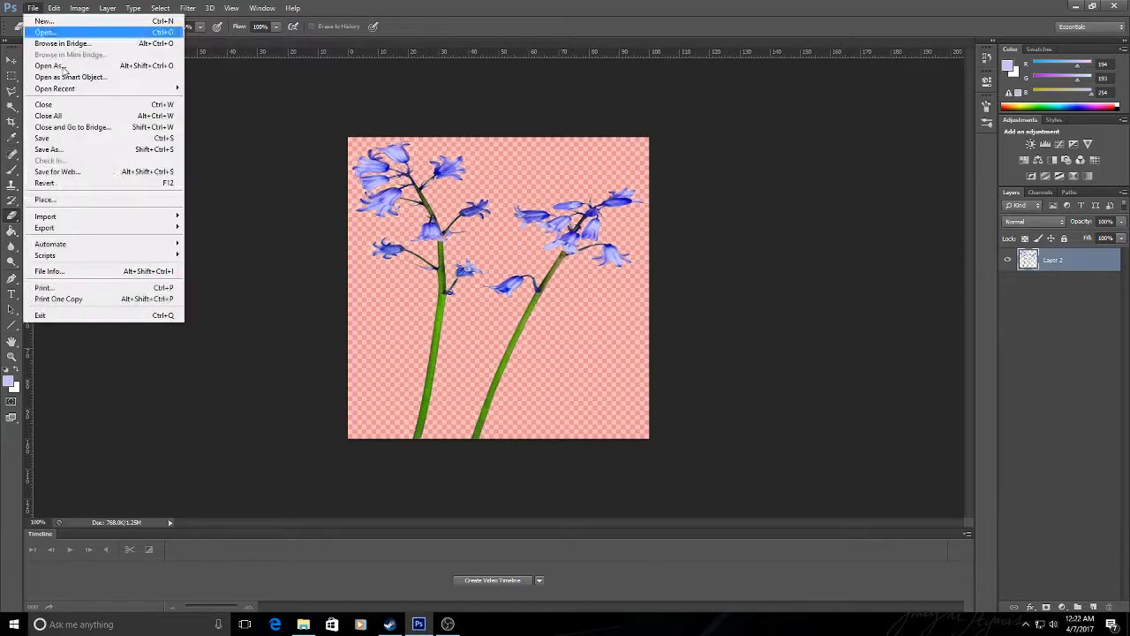
{"action": "left_click", "coordinate": [50, 149]}
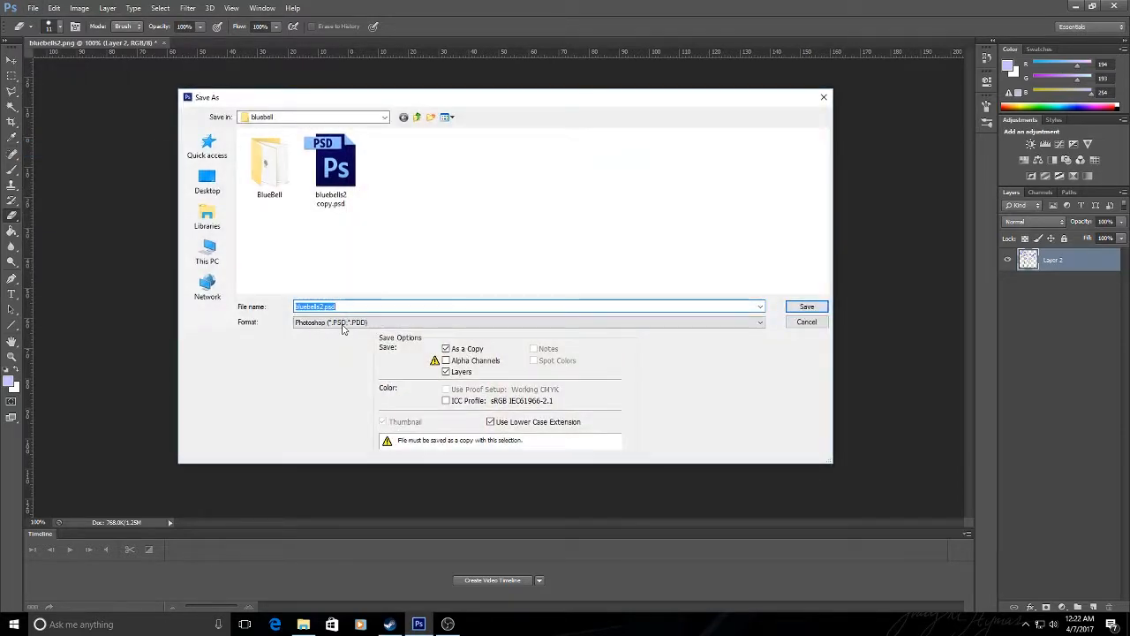
{"action": "left_click", "coordinate": [380, 322]}
{"action": "left_click", "coordinate": [319, 486]}
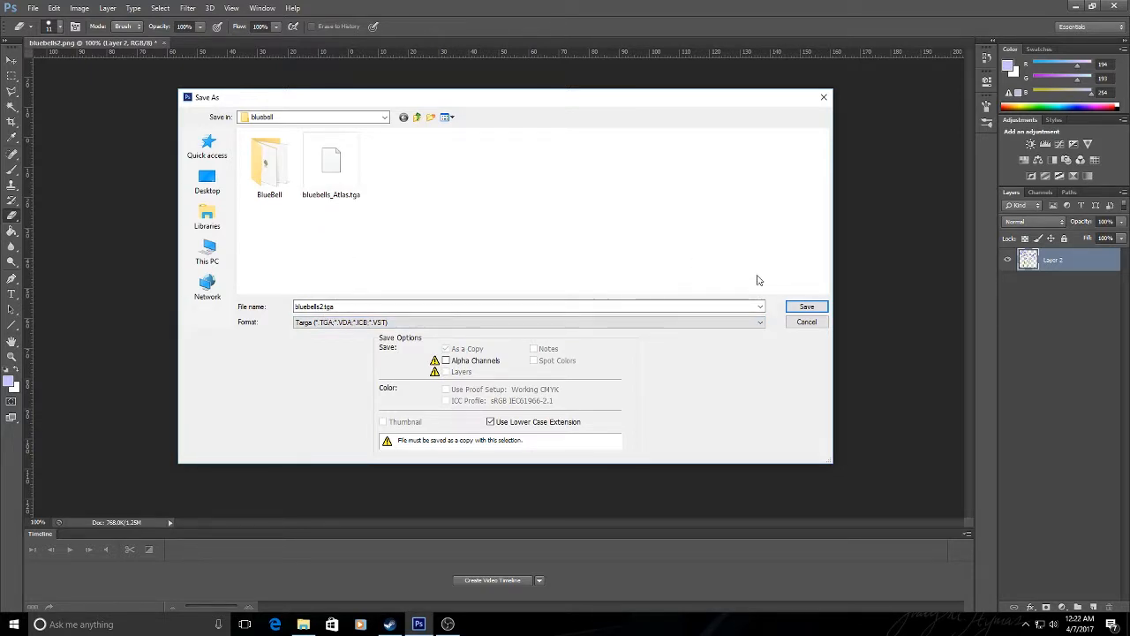
{"action": "left_click", "coordinate": [448, 362]}
{"action": "left_click", "coordinate": [819, 307]}
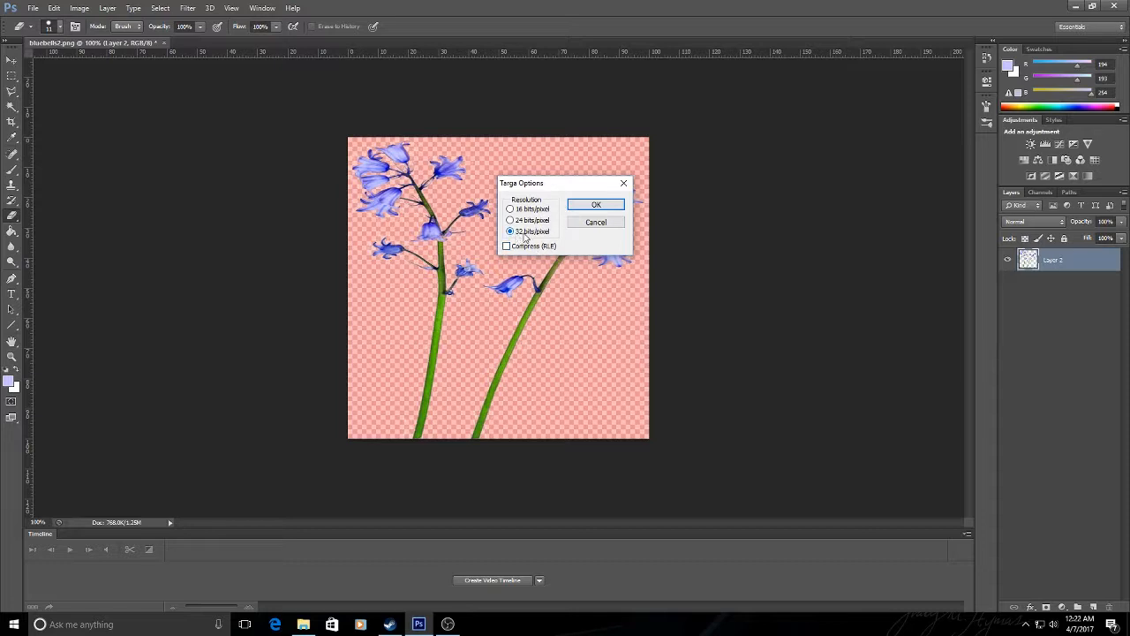
{"action": "left_click", "coordinate": [596, 204]}
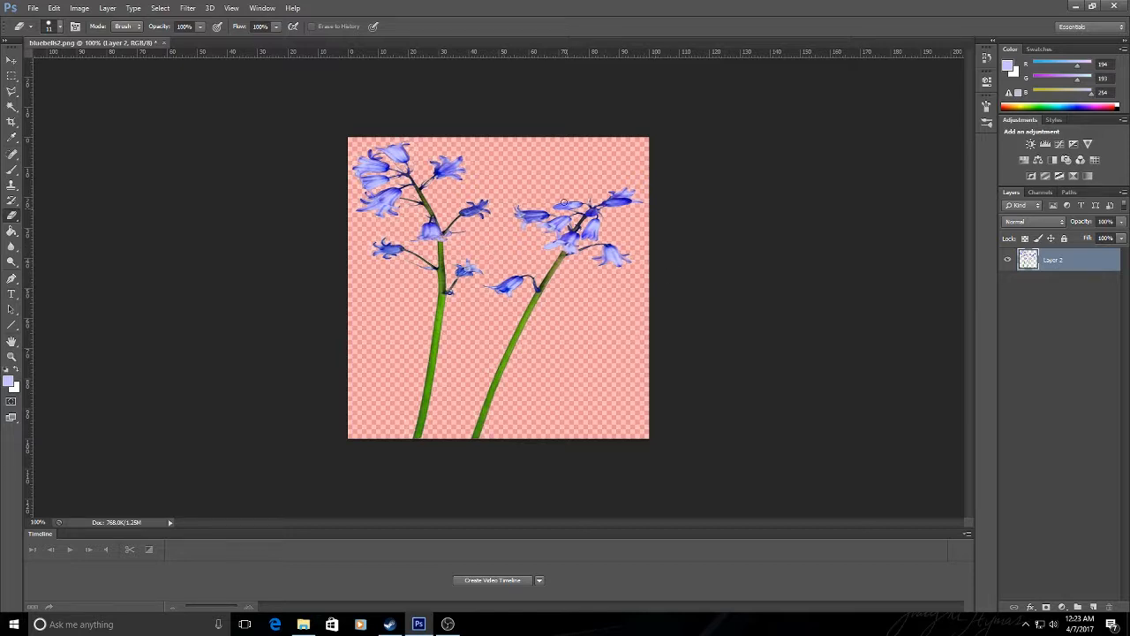
Step: Place a vertical guide through the middle of the canvas between the two flowers and remove it again
{"action": "left_click_drag", "start_coordinate": [32, 198], "coordinate": [503, 207]}
{"action": "left_click", "coordinate": [12, 60]}
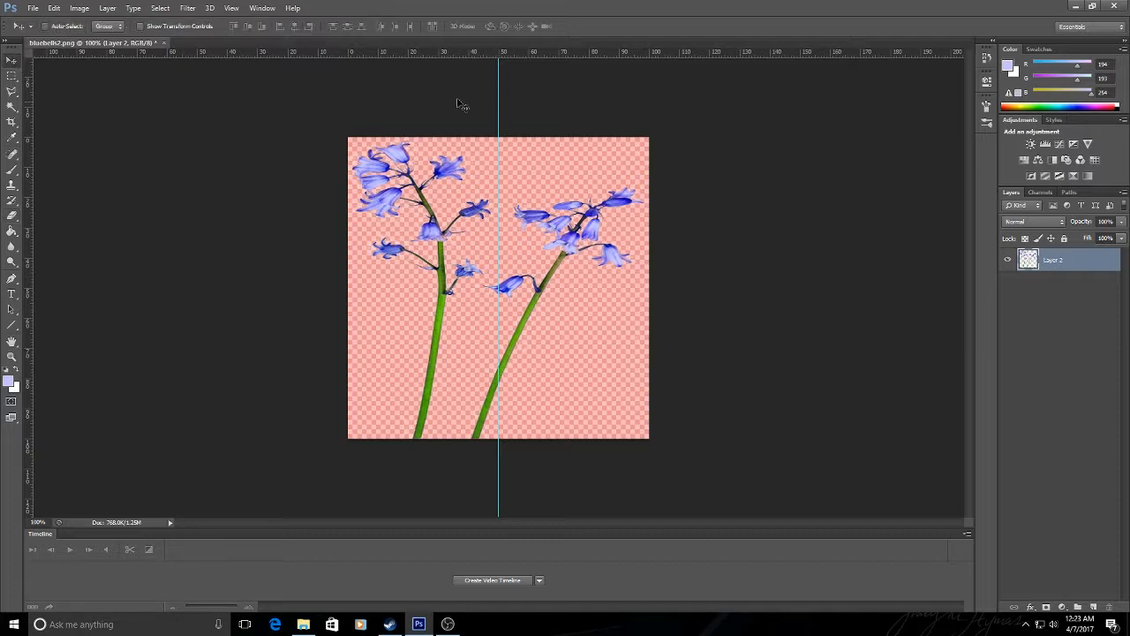
{"action": "left_click_drag", "start_coordinate": [499, 85], "coordinate": [25, 128]}
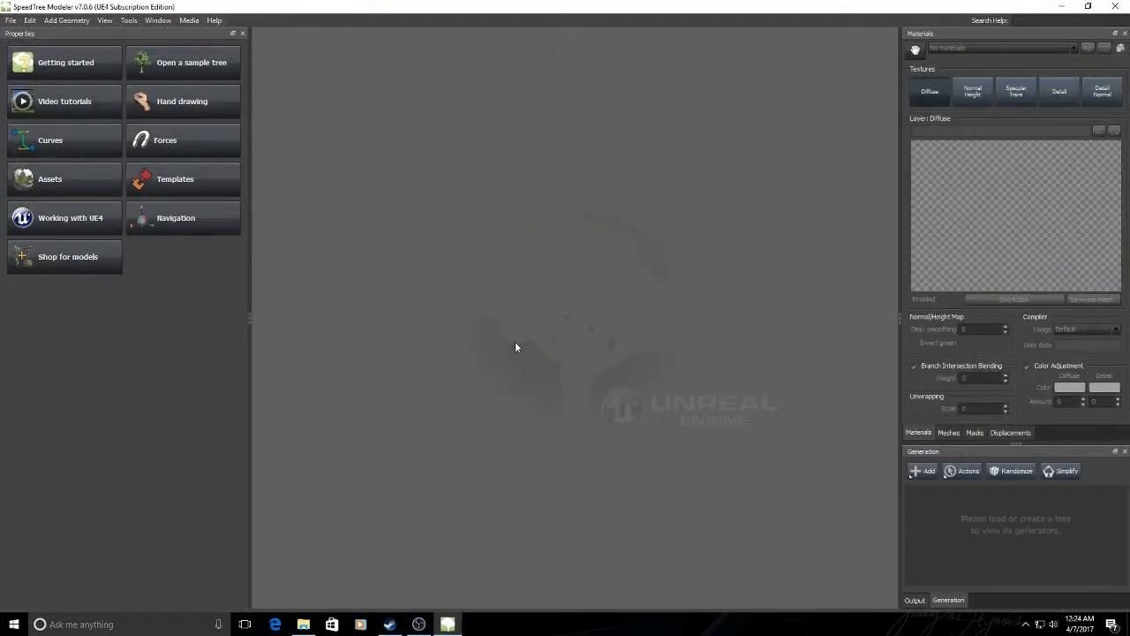
Step: In SpeedTree Modeler, create a new tree and add a Mesh Frond generator to it
{"action": "left_click", "coordinate": [10, 20]}
{"action": "left_click", "coordinate": [26, 34]}
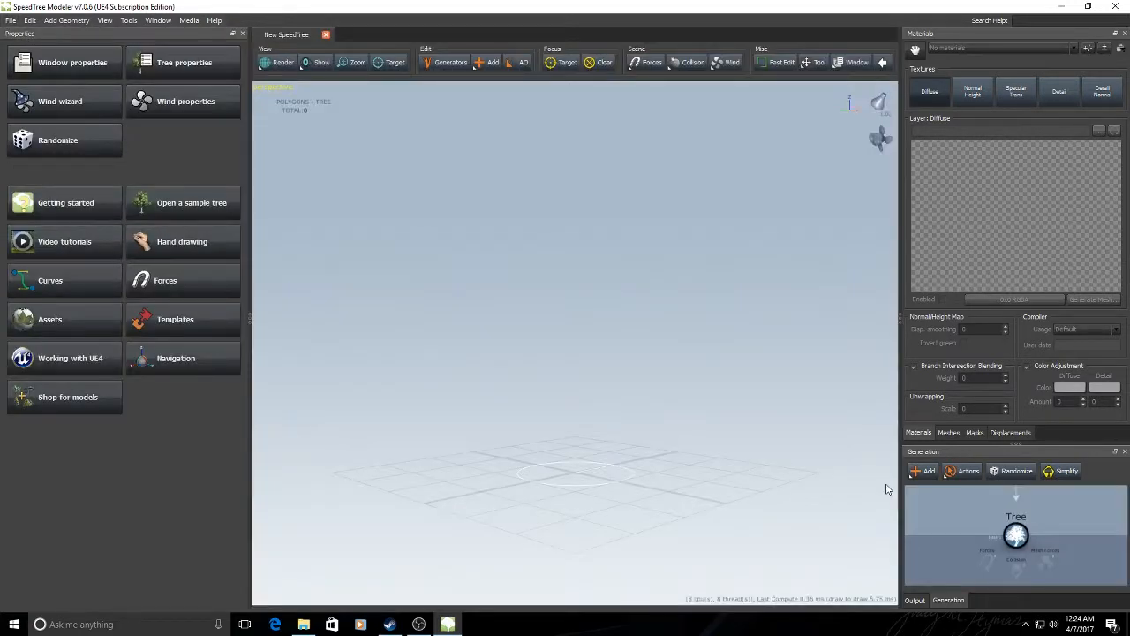
{"action": "left_click", "coordinate": [918, 471]}
{"action": "mouse_move", "coordinate": [949, 511]}
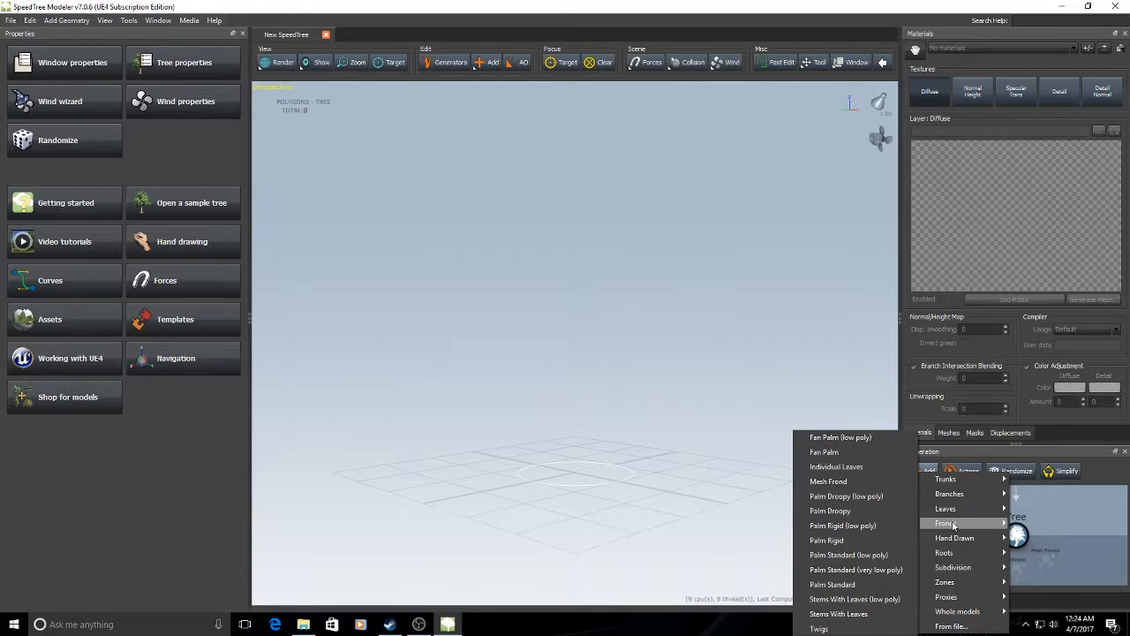
{"action": "left_click", "coordinate": [830, 481]}
{"action": "scroll", "coordinate": [542, 510], "scroll_direction": "up", "scroll_amount": 2}
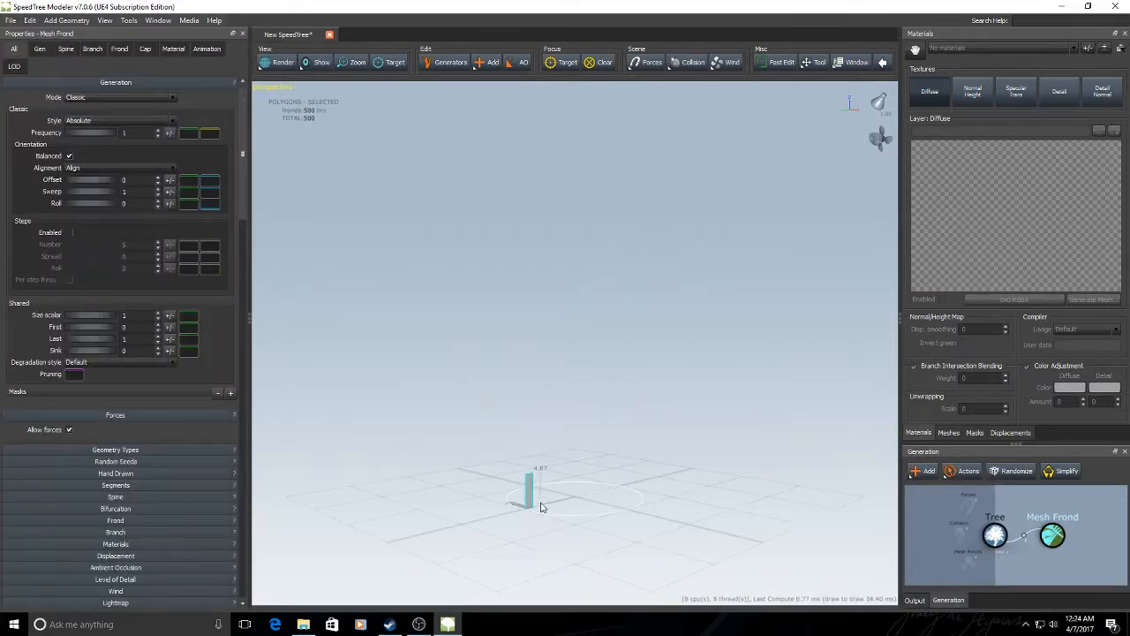
{"action": "left_click_drag", "start_coordinate": [560, 424], "coordinate": [585, 403]}
{"action": "scroll", "coordinate": [559, 431], "scroll_direction": "up", "scroll_amount": 5}
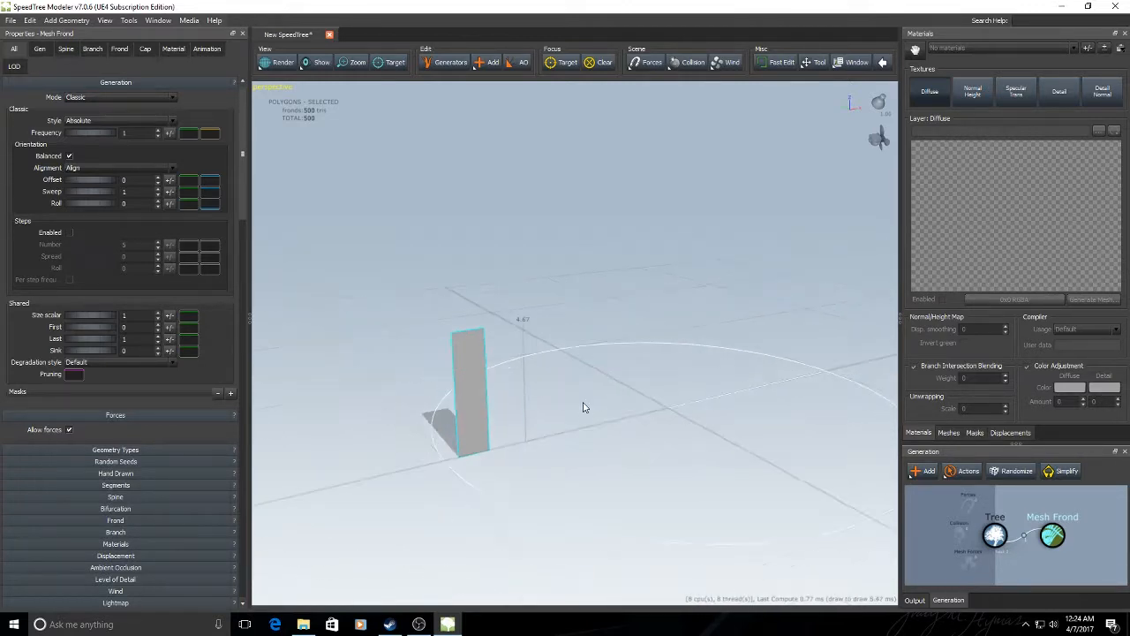
Step: Create a material from the texture bluebells2.tga in the bluebell folder of SpeedTree_Textures for the mesh frond
{"action": "left_click", "coordinate": [1105, 49]}
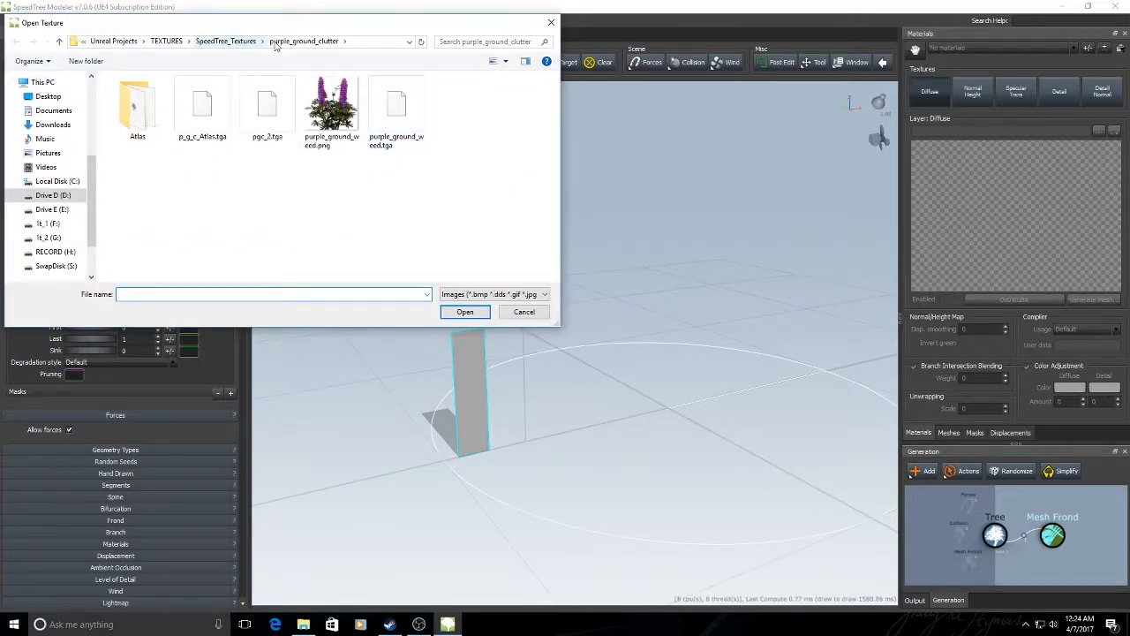
{"action": "left_click", "coordinate": [226, 41]}
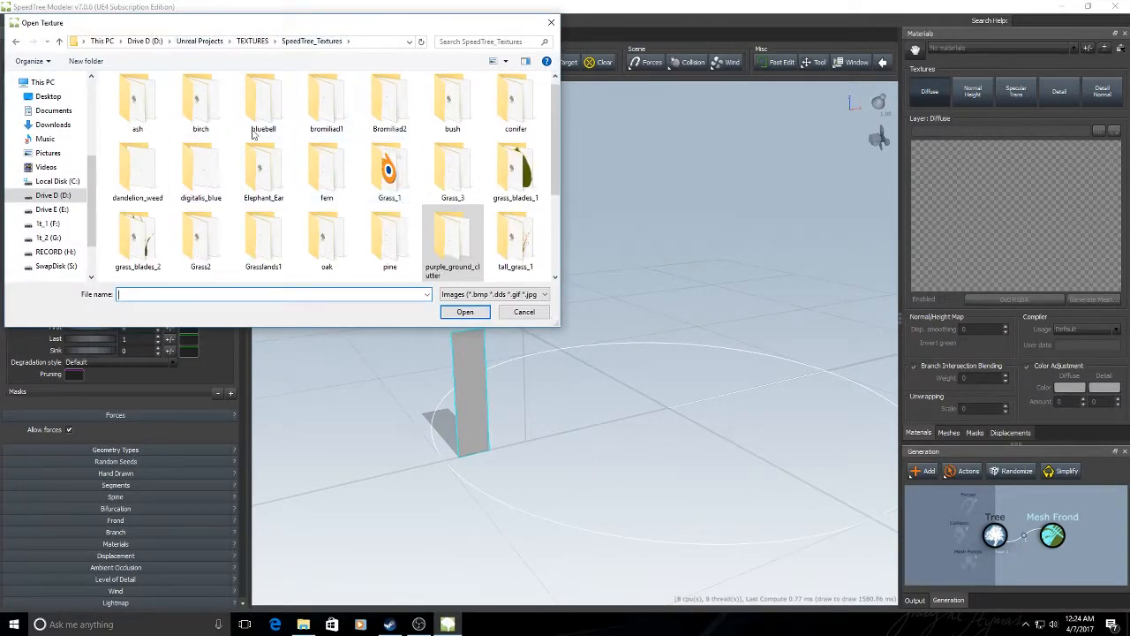
{"action": "double_click", "coordinate": [263, 104]}
{"action": "left_click", "coordinate": [344, 110]}
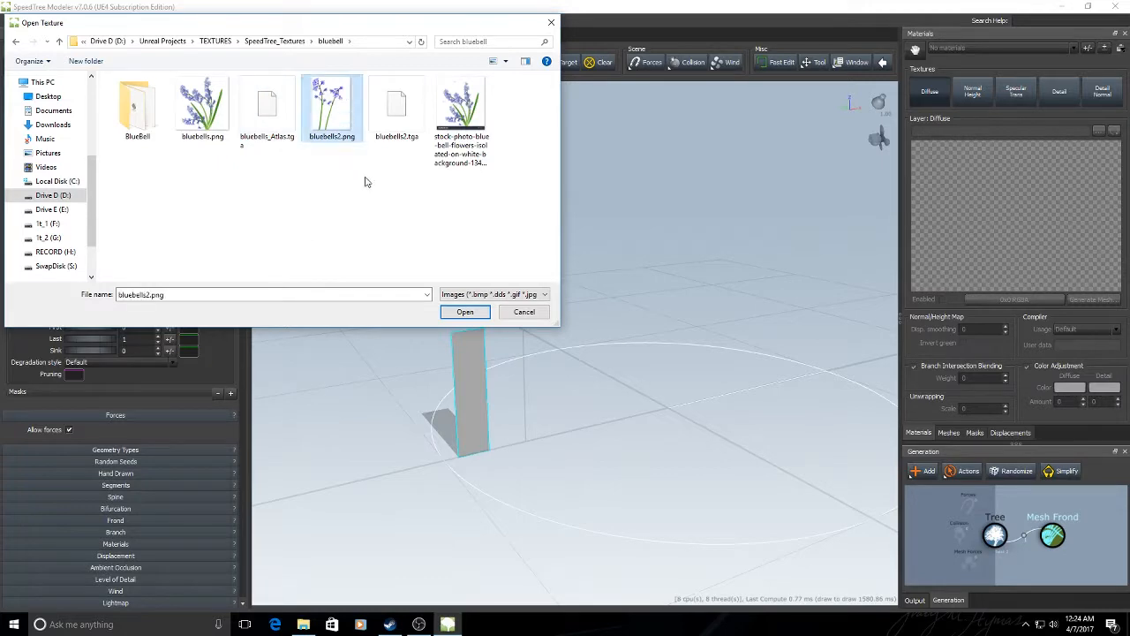
{"action": "left_click", "coordinate": [396, 97]}
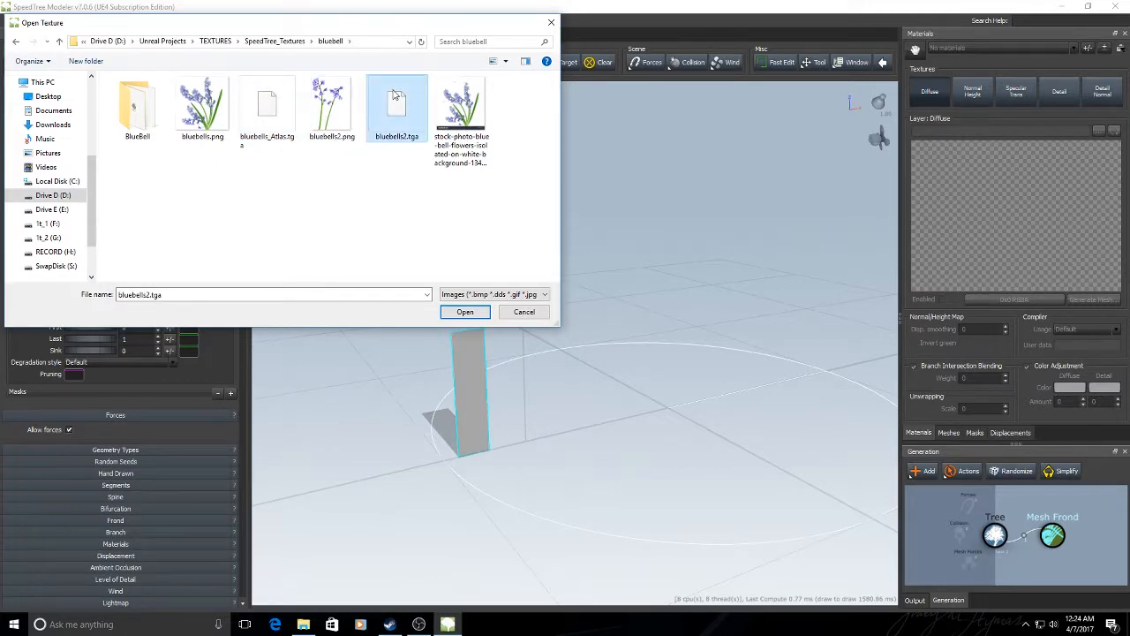
{"action": "left_click", "coordinate": [466, 312]}
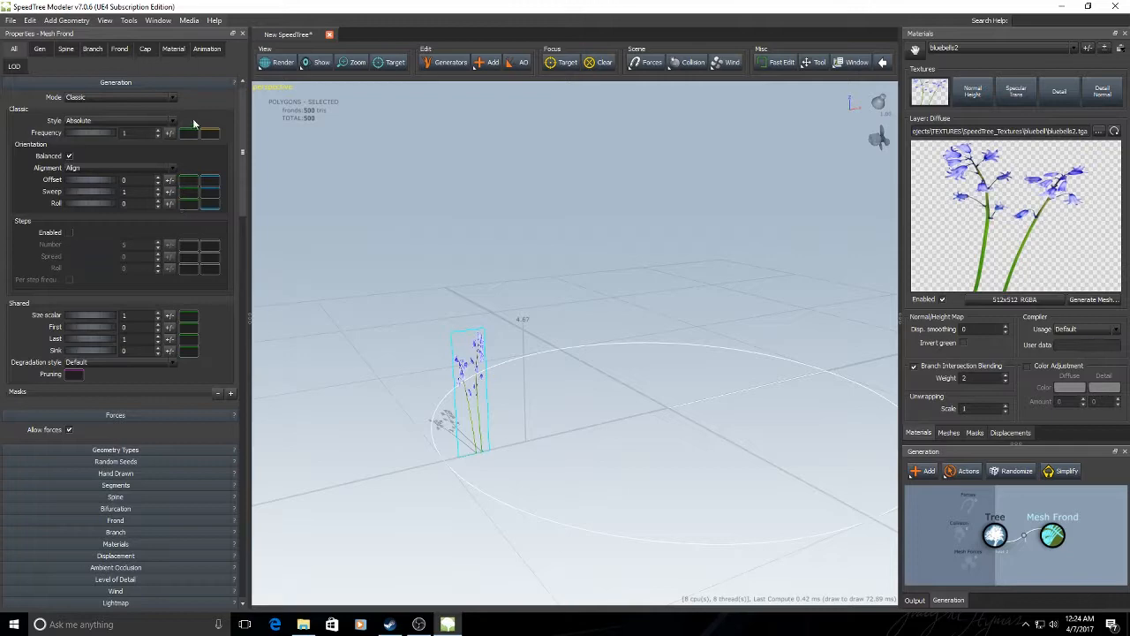
{"action": "scroll", "coordinate": [243, 193], "scroll_direction": "down", "scroll_amount": 10}
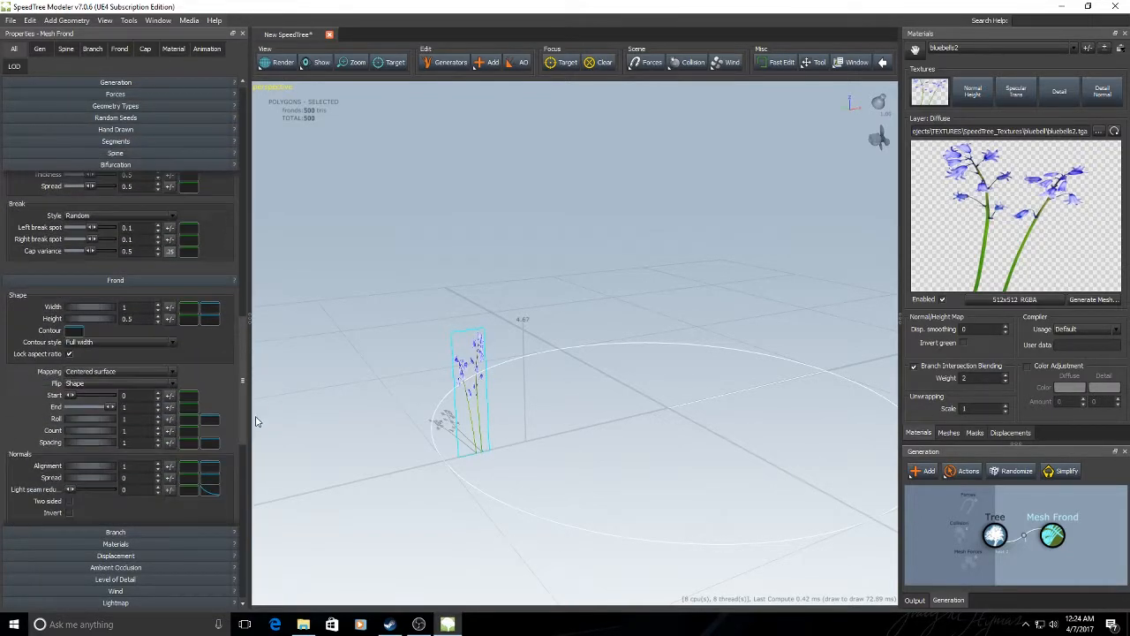
{"action": "left_click_drag", "start_coordinate": [82, 281], "coordinate": [161, 280]}
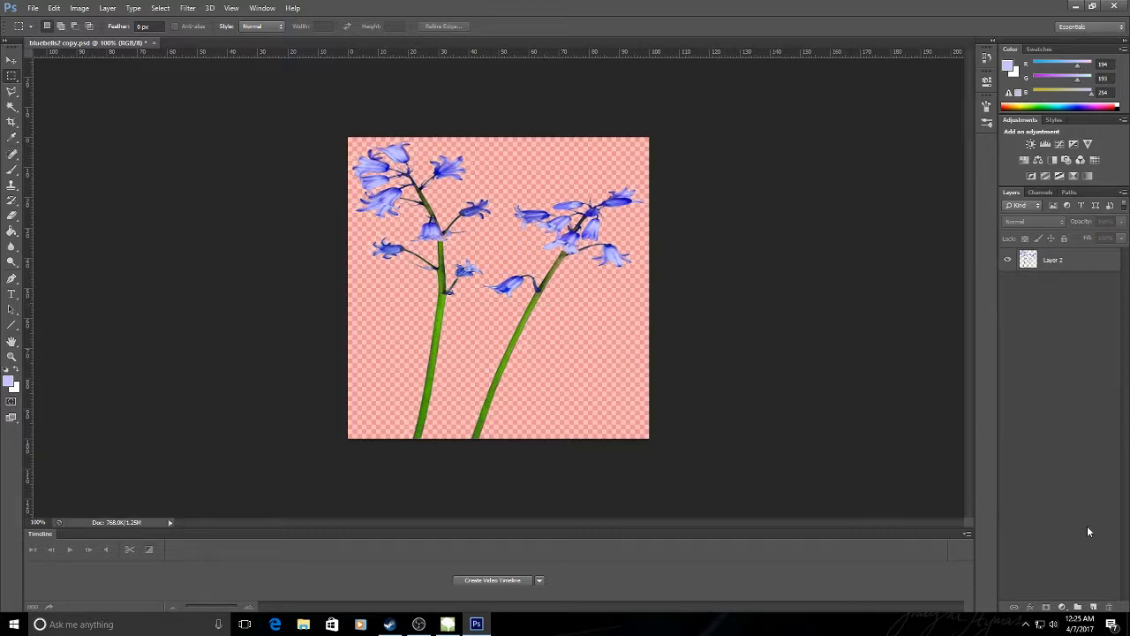
Step: Switch to bluebells2 copy.psd in Photoshop and add a new empty layer beneath Layer 2
{"action": "left_click", "coordinate": [1094, 606]}
{"action": "left_click_drag", "start_coordinate": [1066, 265], "coordinate": [1065, 295]}
Step: Sample the green of the right flower's stem and paint a first dab behind that stem with a 53 px brush
{"action": "left_click", "coordinate": [12, 138]}
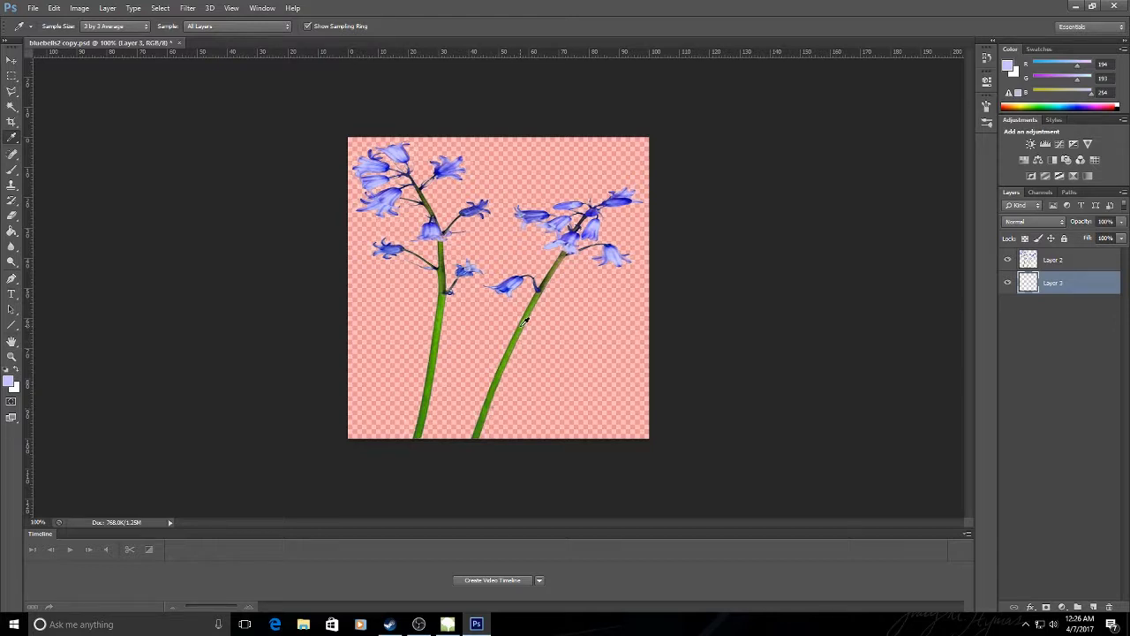
{"action": "left_click", "coordinate": [539, 294]}
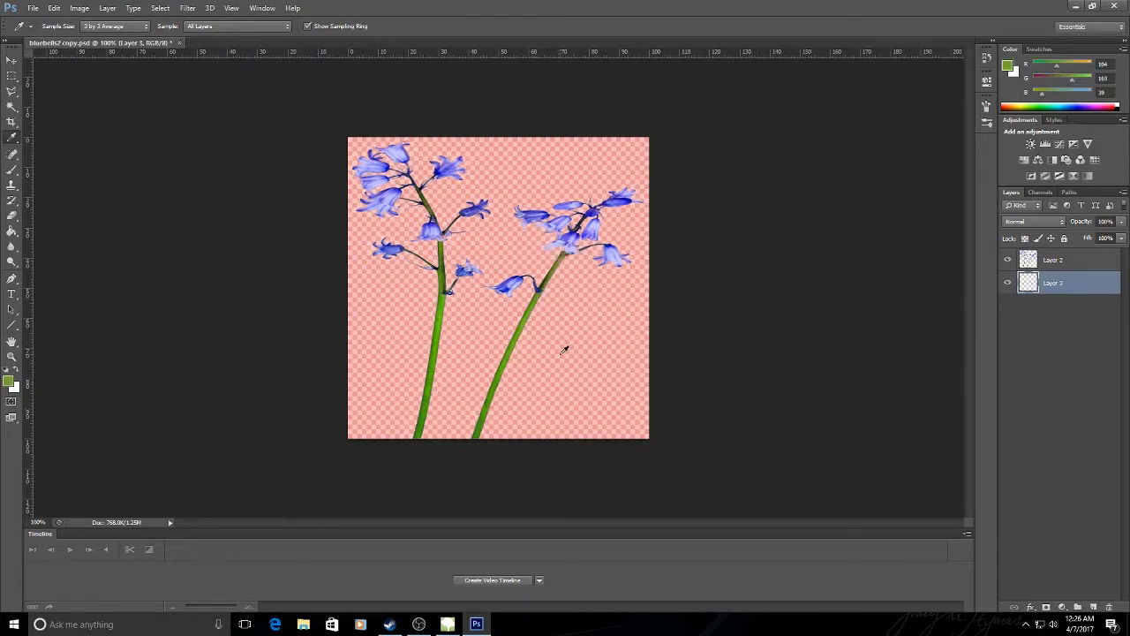
{"action": "left_click", "coordinate": [15, 169]}
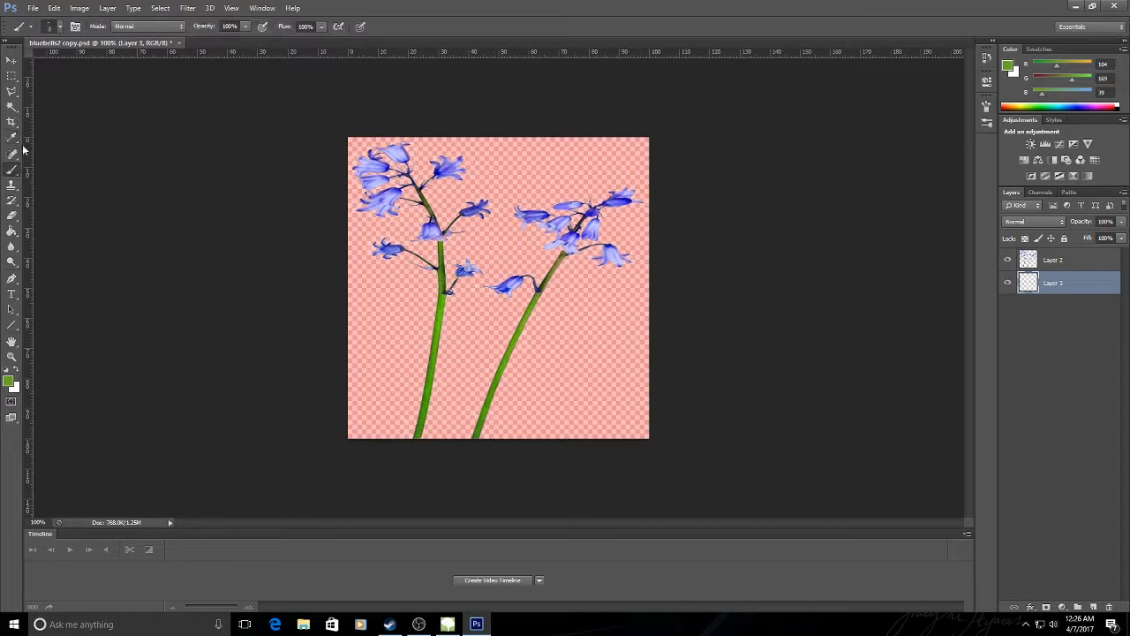
{"action": "left_click", "coordinate": [59, 27]}
{"action": "left_click_drag", "start_coordinate": [21, 65], "coordinate": [48, 65]}
{"action": "left_click", "coordinate": [61, 27]}
{"action": "left_click_drag", "start_coordinate": [533, 308], "coordinate": [529, 314]}
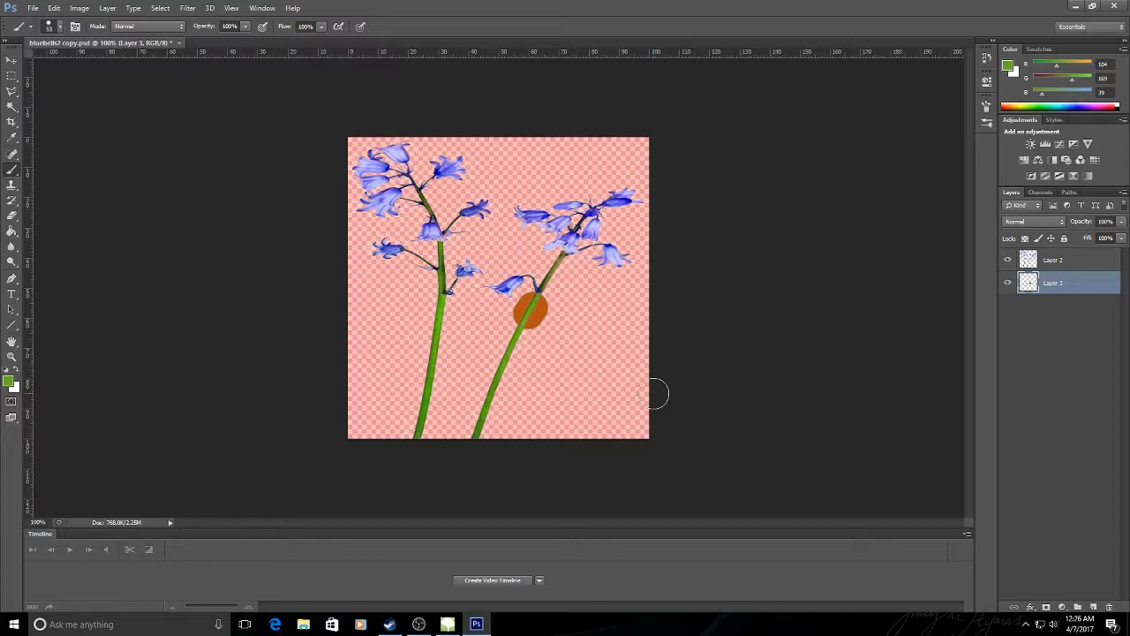
Step: Hide the Alpha 1 channel overlay and paint broad green strokes on Layer 3 along the lower part of both stems
{"action": "left_click", "coordinate": [1040, 191]}
{"action": "left_click", "coordinate": [1006, 297]}
{"action": "left_click", "coordinate": [1011, 192]}
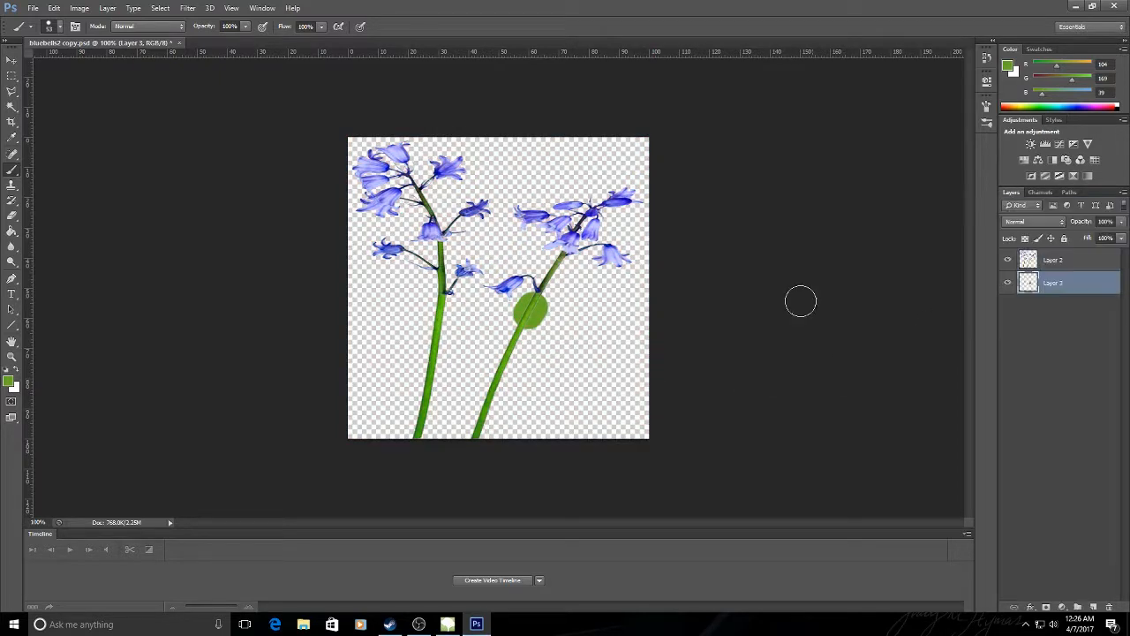
{"action": "left_click_drag", "start_coordinate": [530, 310], "coordinate": [473, 436]}
{"action": "mouse_move", "coordinate": [438, 313]}
{"action": "left_mouse_down"}
{"action": "mouse_move", "coordinate": [439, 302]}
{"action": "mouse_move", "coordinate": [417, 438]}
{"action": "left_mouse_up"}
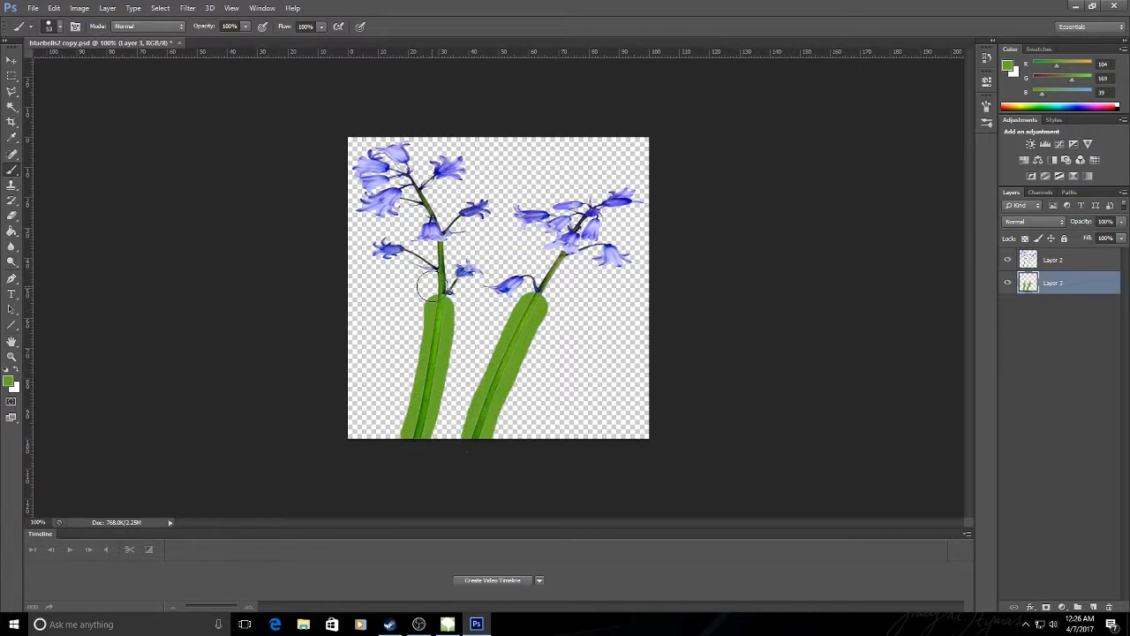
Step: Extend the green backing farther up both stems with dabs, undoing the stray one beside the left flower's stem
{"action": "left_click", "coordinate": [428, 284]}
{"action": "left_click", "coordinate": [448, 256]}
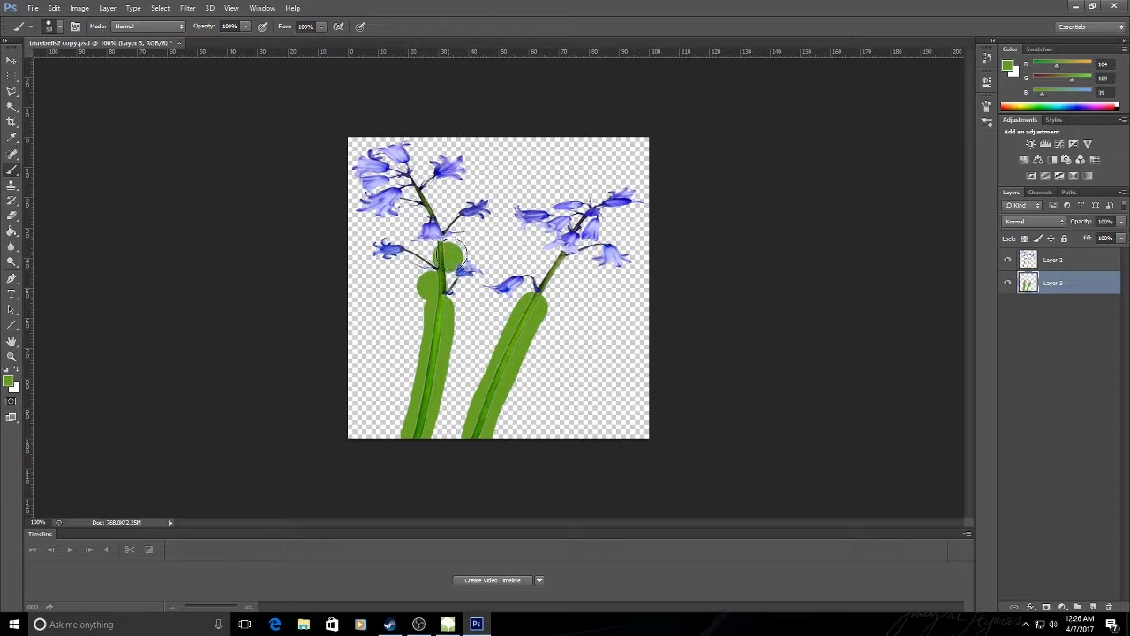
{"action": "left_click", "coordinate": [53, 8]}
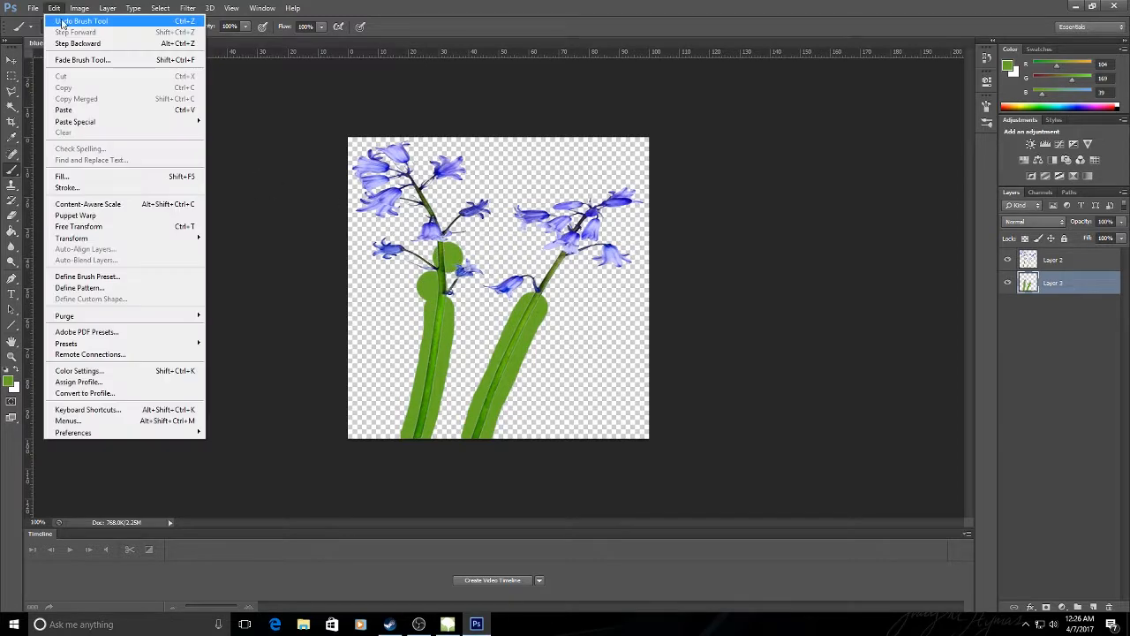
{"action": "left_click", "coordinate": [63, 23]}
{"action": "left_click", "coordinate": [556, 271]}
{"action": "left_click_drag", "start_coordinate": [556, 270], "coordinate": [553, 277]}
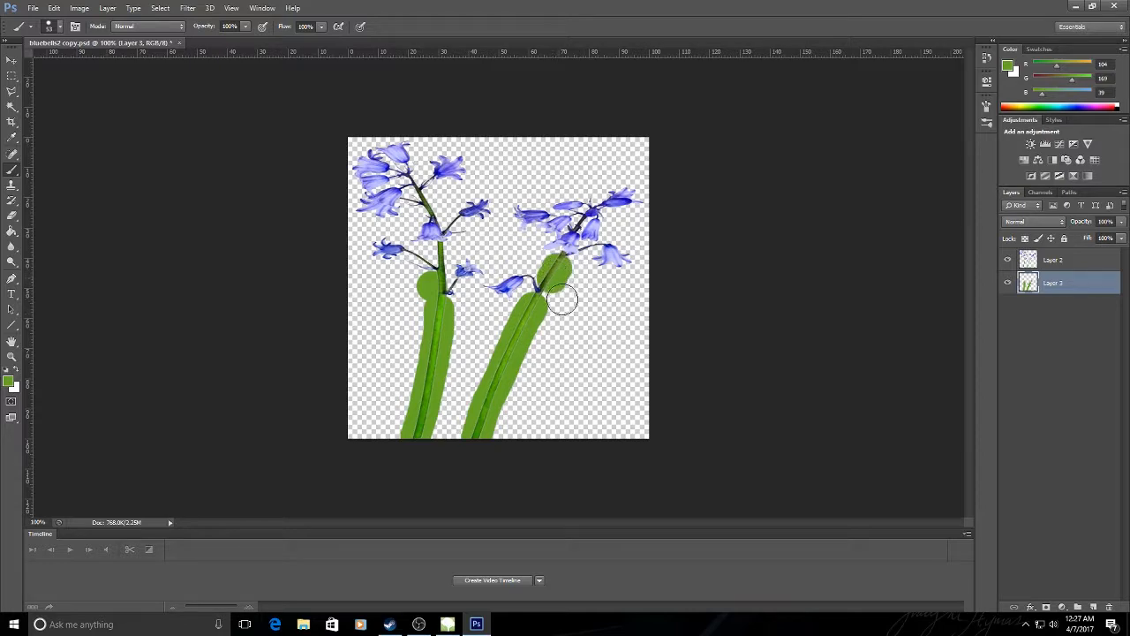
{"action": "left_click", "coordinate": [554, 297]}
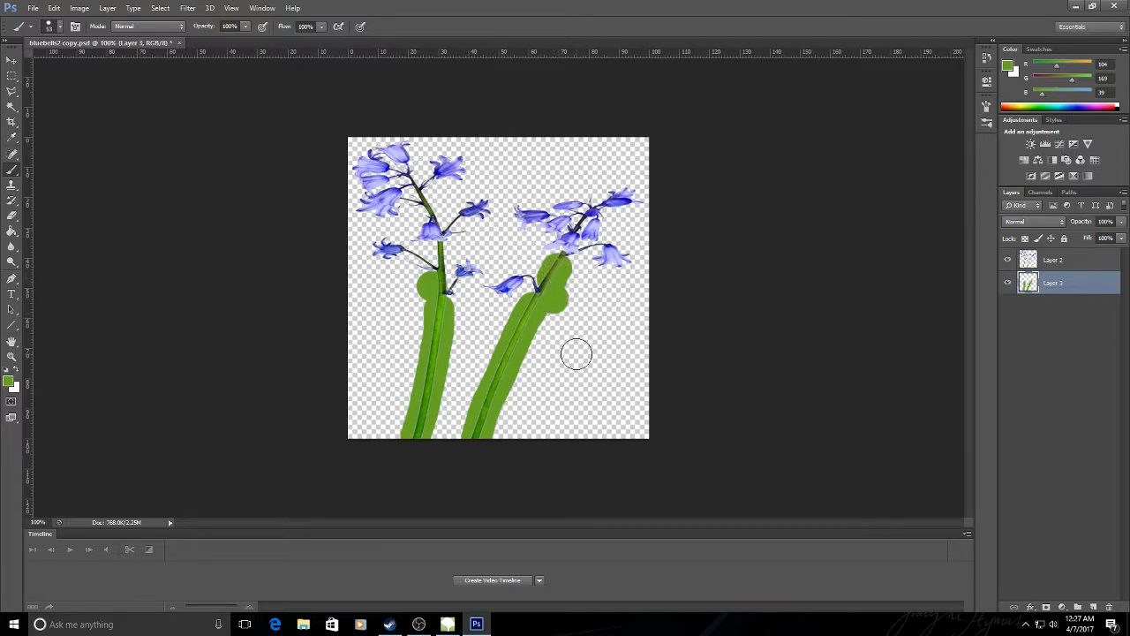
Step: Reduce the brush to 16 px and paint green behind the left flower's upper stem and its thin side stalks
{"action": "key", "text": "ctrl+plus"}
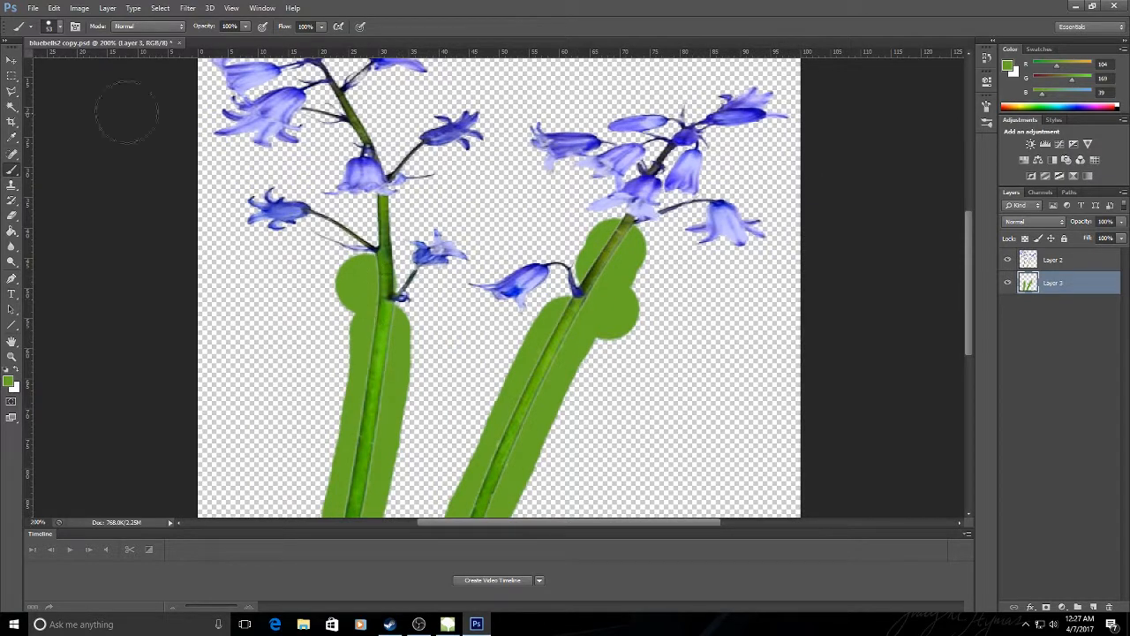
{"action": "left_click", "coordinate": [59, 29]}
{"action": "left_click_drag", "start_coordinate": [31, 67], "coordinate": [27, 65]}
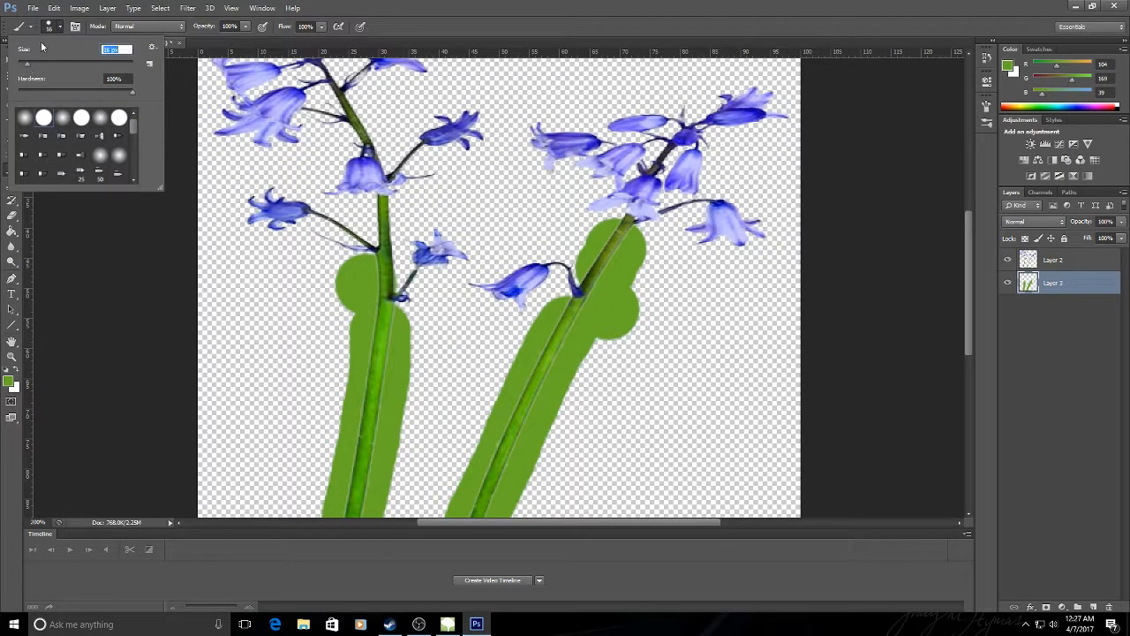
{"action": "left_click", "coordinate": [61, 28]}
{"action": "mouse_move", "coordinate": [389, 203]}
{"action": "left_mouse_down"}
{"action": "mouse_move", "coordinate": [388, 281]}
{"action": "mouse_move", "coordinate": [400, 260]}
{"action": "left_mouse_up"}
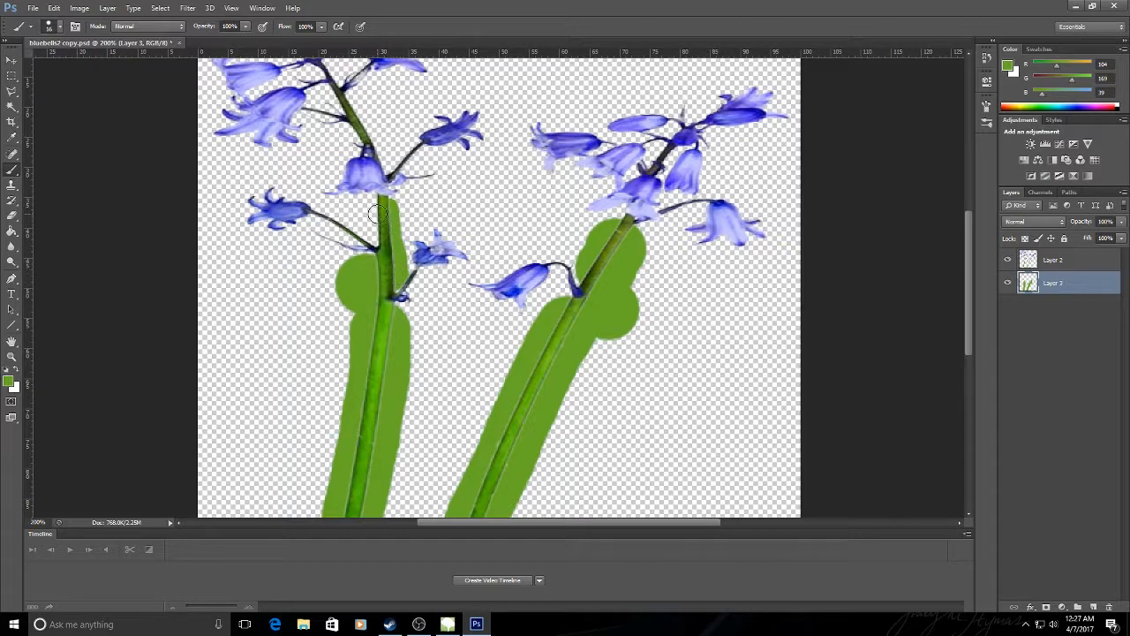
{"action": "mouse_move", "coordinate": [377, 206]}
{"action": "left_mouse_down"}
{"action": "mouse_move", "coordinate": [383, 236]}
{"action": "mouse_move", "coordinate": [321, 217]}
{"action": "left_mouse_up"}
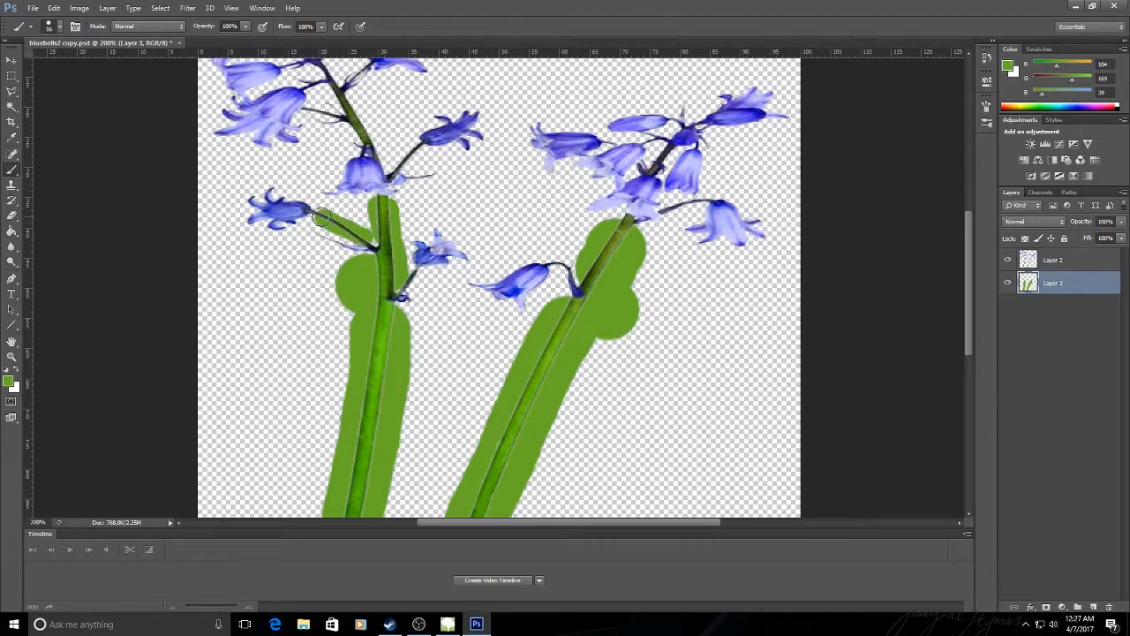
{"action": "left_click_drag", "start_coordinate": [415, 276], "coordinate": [411, 278]}
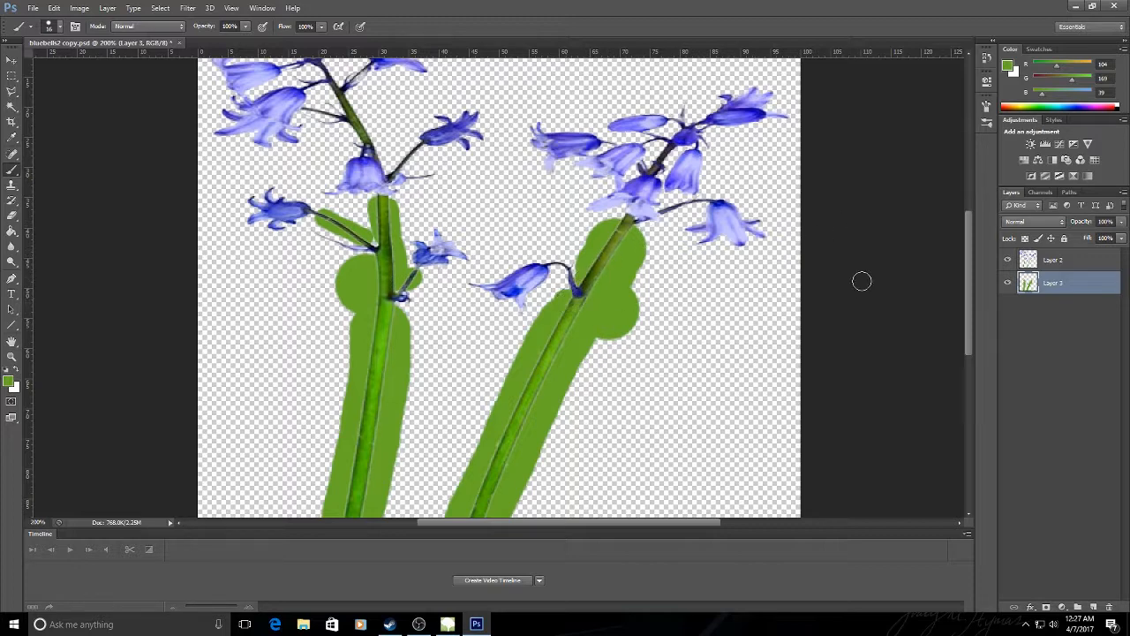
{"action": "left_click_drag", "start_coordinate": [965, 332], "coordinate": [969, 313]}
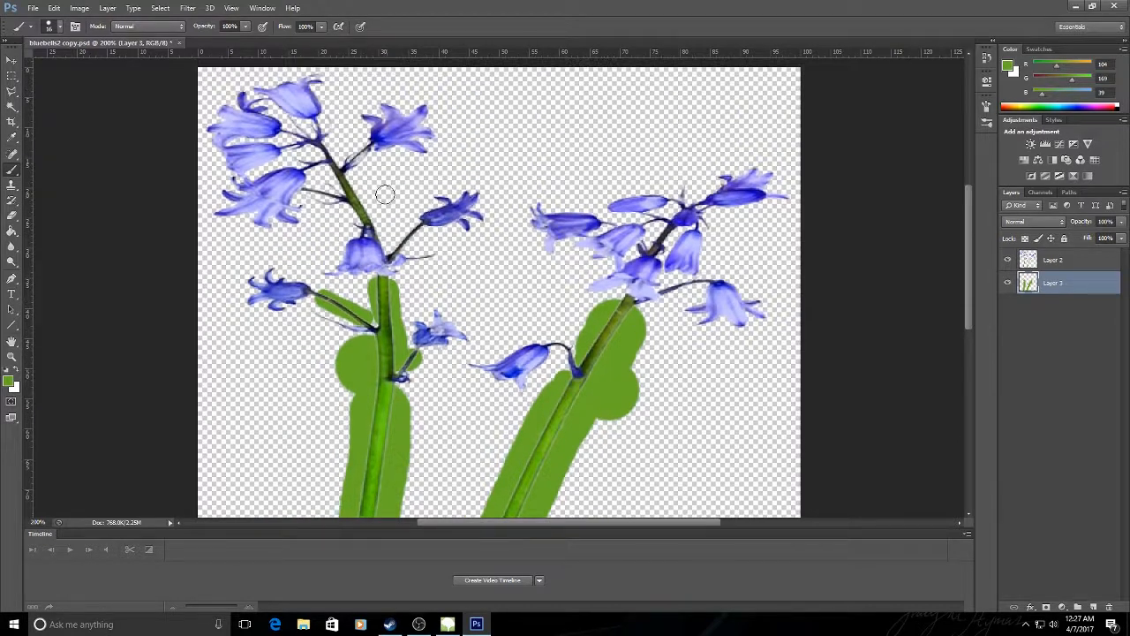
{"action": "left_click_drag", "start_coordinate": [351, 186], "coordinate": [386, 243]}
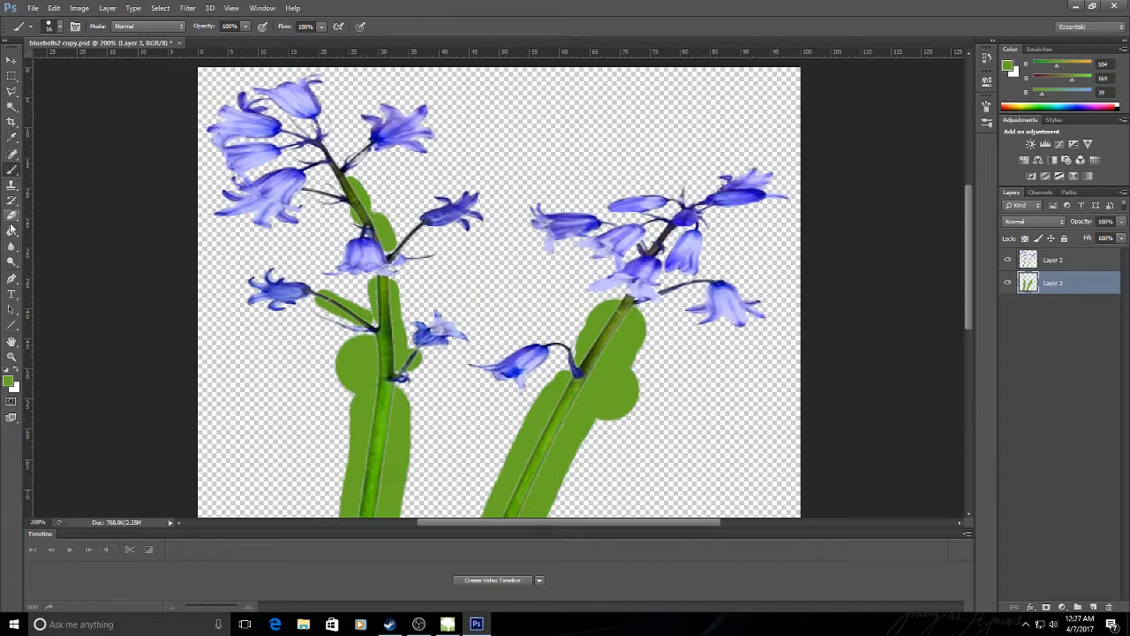
Step: Sample the violet-blue of the topmost bell and paint it on Layer 3 behind all bells of the left flower
{"action": "left_click", "coordinate": [12, 136]}
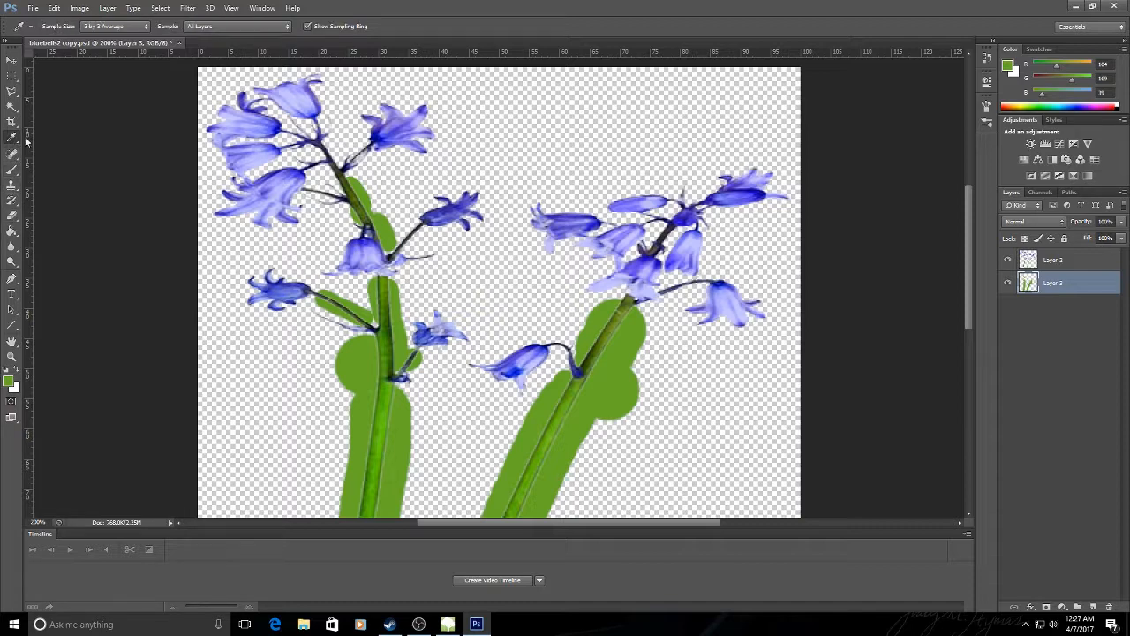
{"action": "left_click", "coordinate": [315, 107]}
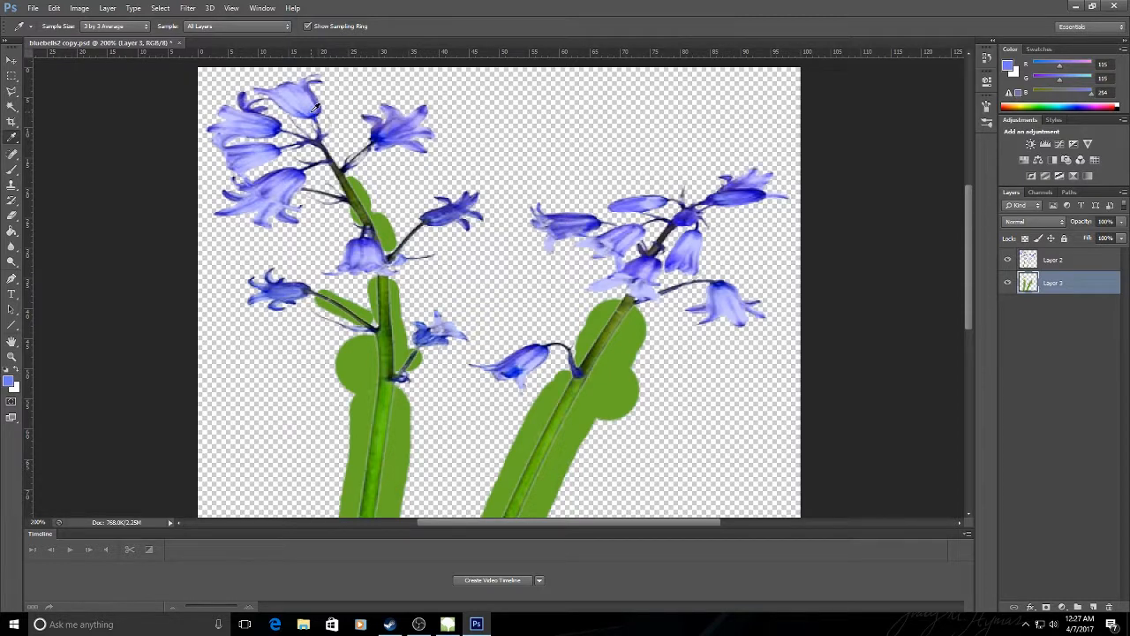
{"action": "left_click", "coordinate": [12, 170]}
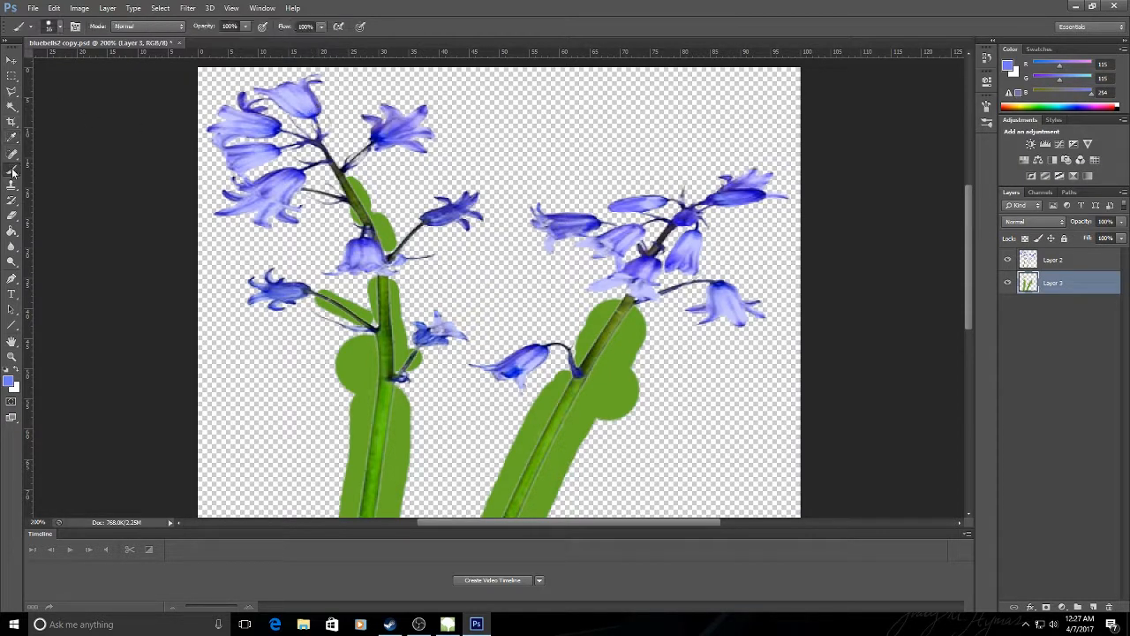
{"action": "mouse_move", "coordinate": [274, 168]}
{"action": "left_mouse_down"}
{"action": "mouse_move", "coordinate": [239, 181]}
{"action": "mouse_move", "coordinate": [231, 214]}
{"action": "mouse_move", "coordinate": [287, 226]}
{"action": "mouse_move", "coordinate": [304, 212]}
{"action": "mouse_move", "coordinate": [303, 192]}
{"action": "mouse_move", "coordinate": [333, 195]}
{"action": "mouse_move", "coordinate": [287, 141]}
{"action": "mouse_move", "coordinate": [305, 130]}
{"action": "mouse_move", "coordinate": [305, 150]}
{"action": "mouse_move", "coordinate": [322, 153]}
{"action": "mouse_move", "coordinate": [336, 137]}
{"action": "mouse_move", "coordinate": [325, 82]}
{"action": "mouse_move", "coordinate": [250, 93]}
{"action": "mouse_move", "coordinate": [238, 122]}
{"action": "mouse_move", "coordinate": [274, 104]}
{"action": "mouse_move", "coordinate": [216, 115]}
{"action": "mouse_move", "coordinate": [210, 141]}
{"action": "mouse_move", "coordinate": [228, 171]}
{"action": "mouse_move", "coordinate": [300, 180]}
{"action": "left_mouse_up"}
{"action": "mouse_move", "coordinate": [359, 137]}
{"action": "left_mouse_down"}
{"action": "mouse_move", "coordinate": [339, 162]}
{"action": "mouse_move", "coordinate": [375, 133]}
{"action": "mouse_move", "coordinate": [371, 110]}
{"action": "mouse_move", "coordinate": [425, 104]}
{"action": "mouse_move", "coordinate": [441, 124]}
{"action": "mouse_move", "coordinate": [388, 157]}
{"action": "mouse_move", "coordinate": [431, 126]}
{"action": "mouse_move", "coordinate": [419, 153]}
{"action": "mouse_move", "coordinate": [441, 151]}
{"action": "left_mouse_up"}
{"action": "mouse_move", "coordinate": [405, 243]}
{"action": "left_mouse_down"}
{"action": "mouse_move", "coordinate": [467, 191]}
{"action": "mouse_move", "coordinate": [465, 221]}
{"action": "mouse_move", "coordinate": [474, 222]}
{"action": "mouse_move", "coordinate": [434, 227]}
{"action": "left_mouse_up"}
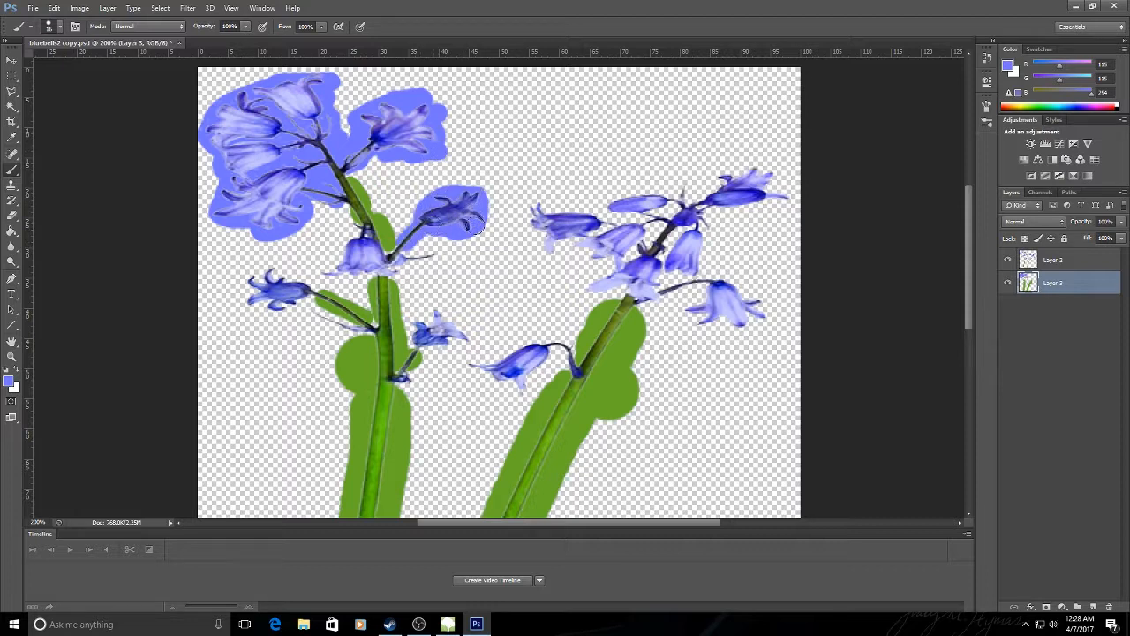
{"action": "mouse_move", "coordinate": [356, 233]}
{"action": "left_mouse_down"}
{"action": "mouse_move", "coordinate": [347, 272]}
{"action": "mouse_move", "coordinate": [435, 256]}
{"action": "mouse_move", "coordinate": [393, 272]}
{"action": "left_mouse_up"}
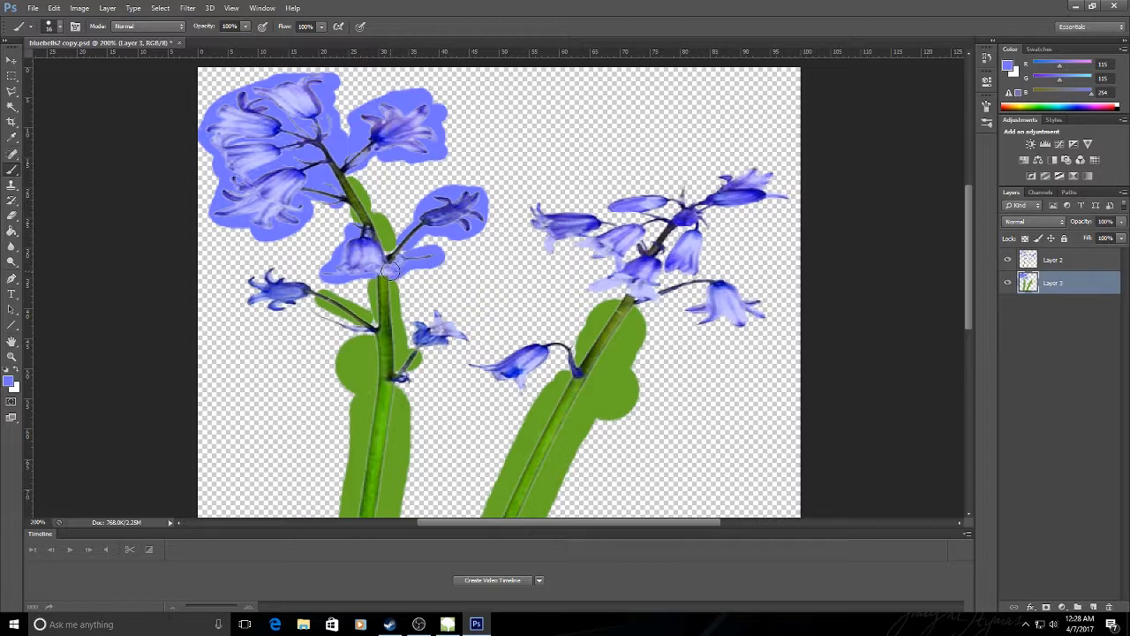
{"action": "mouse_move", "coordinate": [306, 282]}
{"action": "left_mouse_down"}
{"action": "mouse_move", "coordinate": [300, 302]}
{"action": "mouse_move", "coordinate": [254, 268]}
{"action": "mouse_move", "coordinate": [248, 290]}
{"action": "mouse_move", "coordinate": [256, 311]}
{"action": "mouse_move", "coordinate": [283, 307]}
{"action": "mouse_move", "coordinate": [355, 335]}
{"action": "left_mouse_up"}
{"action": "mouse_move", "coordinate": [442, 345]}
{"action": "left_mouse_down"}
{"action": "mouse_move", "coordinate": [418, 340]}
{"action": "mouse_move", "coordinate": [433, 311]}
{"action": "mouse_move", "coordinate": [450, 318]}
{"action": "mouse_move", "coordinate": [459, 349]}
{"action": "mouse_move", "coordinate": [462, 339]}
{"action": "left_mouse_up"}
Step: Paint the same violet-blue behind all bells of the right flower and fill out the backing of the left flower's top cluster
{"action": "mouse_move", "coordinate": [531, 336]}
{"action": "left_mouse_down"}
{"action": "mouse_move", "coordinate": [566, 359]}
{"action": "mouse_move", "coordinate": [542, 358]}
{"action": "mouse_move", "coordinate": [520, 385]}
{"action": "mouse_move", "coordinate": [524, 359]}
{"action": "mouse_move", "coordinate": [468, 367]}
{"action": "mouse_move", "coordinate": [517, 353]}
{"action": "left_mouse_up"}
{"action": "mouse_move", "coordinate": [573, 291]}
{"action": "left_mouse_down"}
{"action": "mouse_move", "coordinate": [621, 285]}
{"action": "mouse_move", "coordinate": [643, 243]}
{"action": "mouse_move", "coordinate": [588, 261]}
{"action": "mouse_move", "coordinate": [550, 242]}
{"action": "mouse_move", "coordinate": [526, 208]}
{"action": "mouse_move", "coordinate": [535, 240]}
{"action": "mouse_move", "coordinate": [548, 205]}
{"action": "mouse_move", "coordinate": [580, 227]}
{"action": "mouse_move", "coordinate": [680, 189]}
{"action": "mouse_move", "coordinate": [646, 232]}
{"action": "mouse_move", "coordinate": [764, 168]}
{"action": "mouse_move", "coordinate": [759, 190]}
{"action": "mouse_move", "coordinate": [786, 193]}
{"action": "mouse_move", "coordinate": [711, 217]}
{"action": "mouse_move", "coordinate": [647, 300]}
{"action": "mouse_move", "coordinate": [709, 282]}
{"action": "mouse_move", "coordinate": [756, 300]}
{"action": "mouse_move", "coordinate": [721, 321]}
{"action": "mouse_move", "coordinate": [694, 311]}
{"action": "mouse_move", "coordinate": [665, 244]}
{"action": "mouse_move", "coordinate": [716, 231]}
{"action": "mouse_move", "coordinate": [698, 267]}
{"action": "left_mouse_up"}
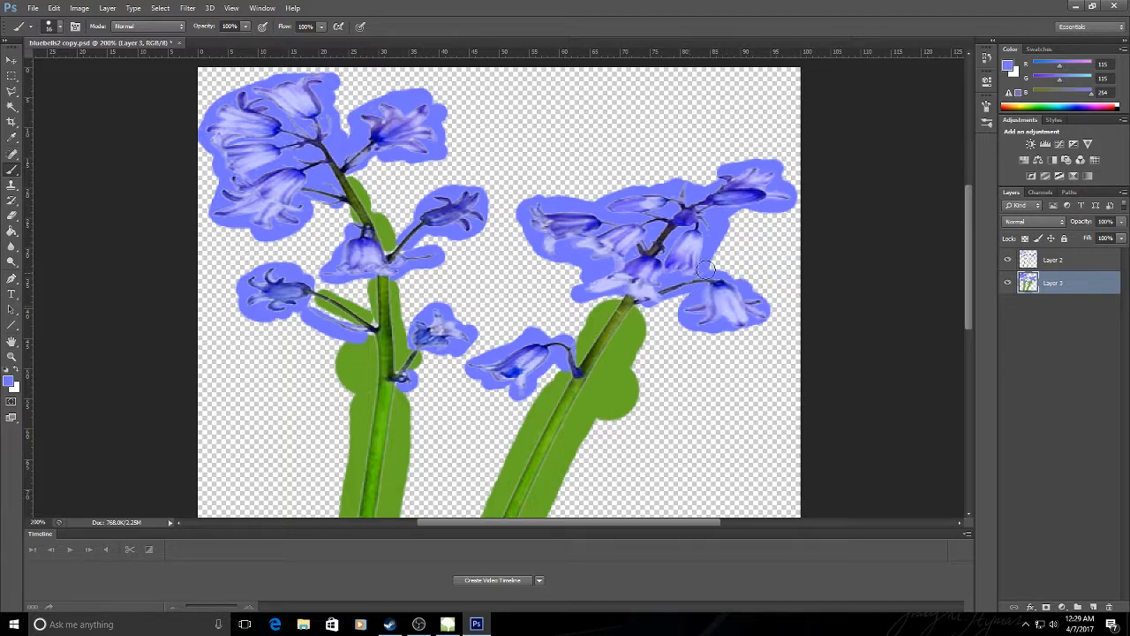
{"action": "left_click_drag", "start_coordinate": [716, 177], "coordinate": [717, 172]}
{"action": "mouse_move", "coordinate": [362, 123]}
{"action": "left_mouse_down"}
{"action": "mouse_move", "coordinate": [304, 72]}
{"action": "mouse_move", "coordinate": [232, 94]}
{"action": "mouse_move", "coordinate": [205, 134]}
{"action": "mouse_move", "coordinate": [210, 190]}
{"action": "mouse_move", "coordinate": [234, 163]}
{"action": "left_mouse_up"}
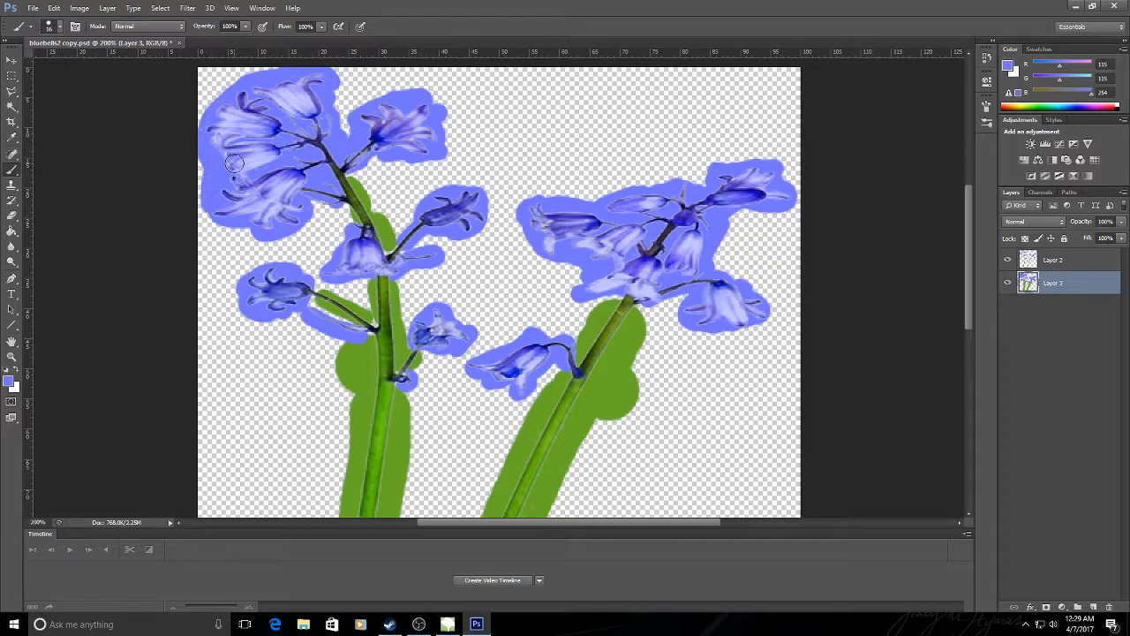
{"action": "left_click_drag", "start_coordinate": [217, 193], "coordinate": [215, 215]}
{"action": "left_click", "coordinate": [13, 216]}
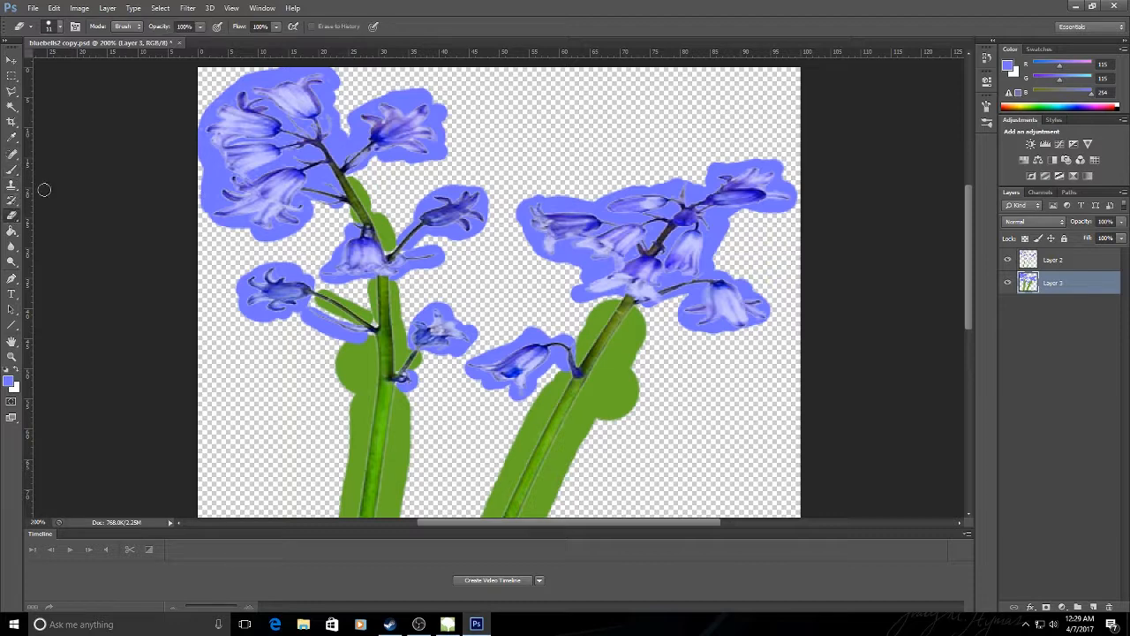
{"action": "left_click_drag", "start_coordinate": [218, 99], "coordinate": [224, 95]}
{"action": "left_click", "coordinate": [54, 8]}
{"action": "left_click", "coordinate": [69, 22]}
Step: Merge the visible layers into a single layer and show the Alpha 1 channel overlay again
{"action": "left_click", "coordinate": [1053, 260]}
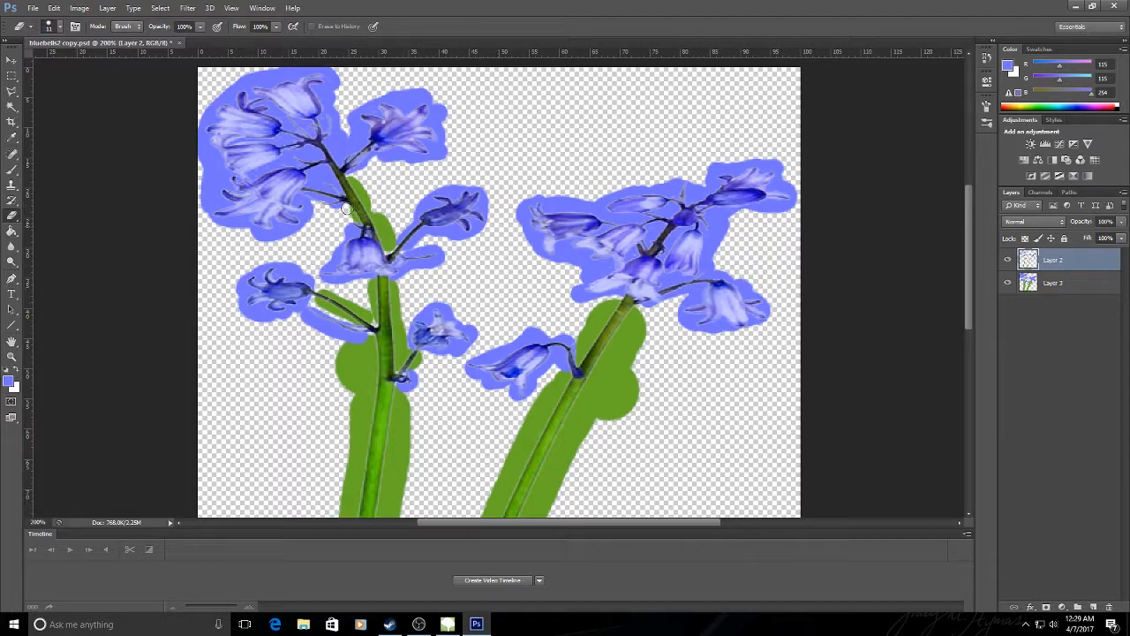
{"action": "left_click", "coordinate": [1078, 284]}
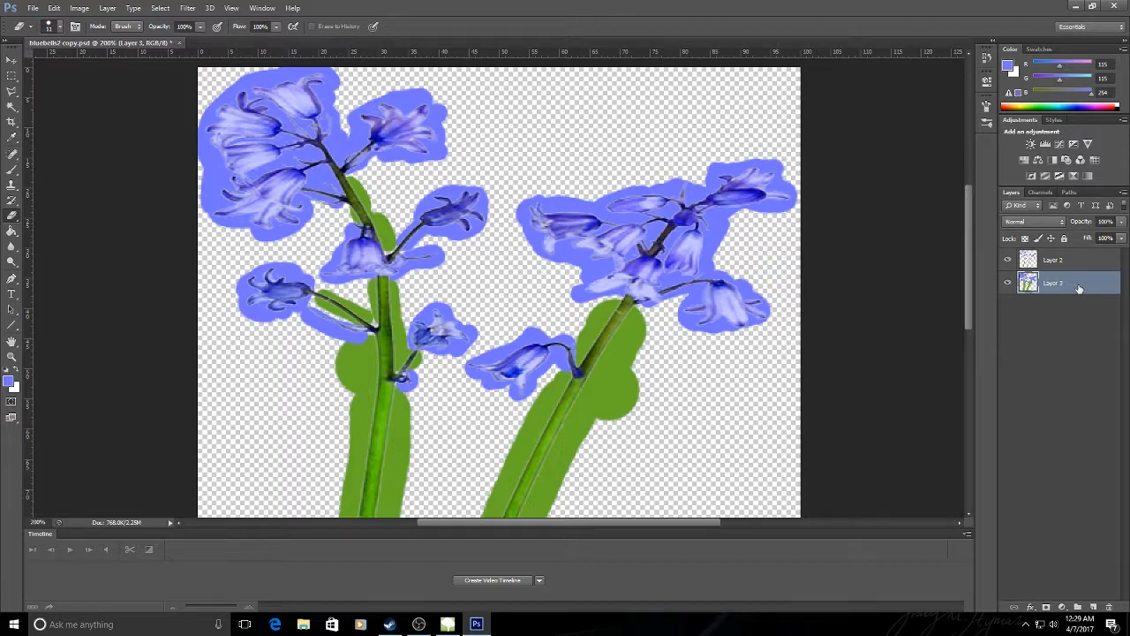
{"action": "right_click", "coordinate": [1078, 288]}
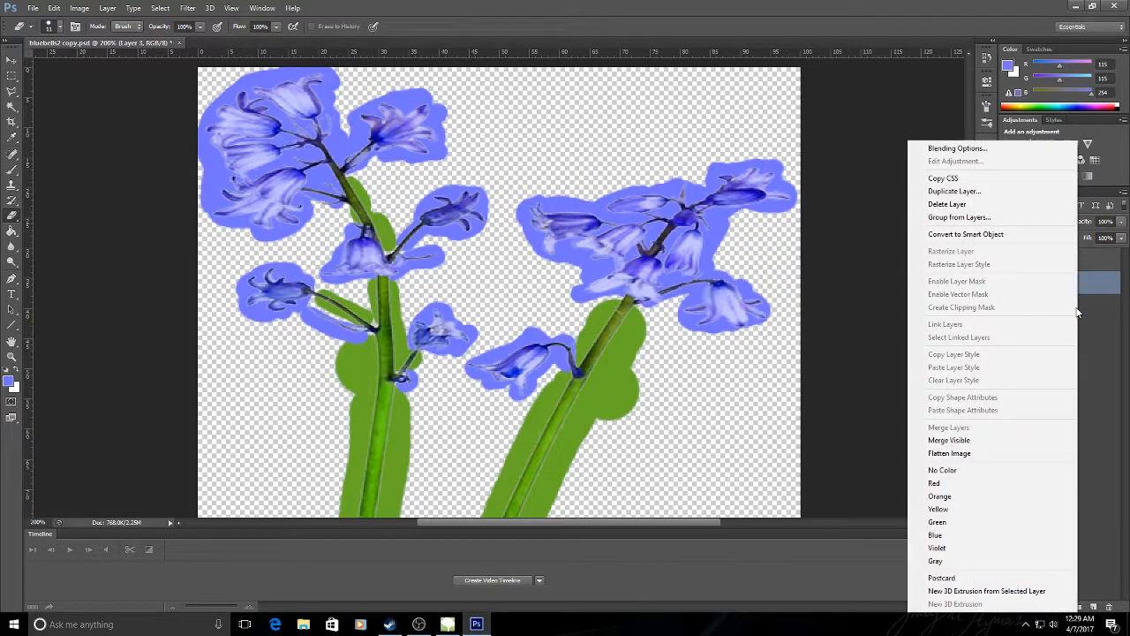
{"action": "left_click", "coordinate": [1057, 443]}
{"action": "left_click", "coordinate": [1039, 192]}
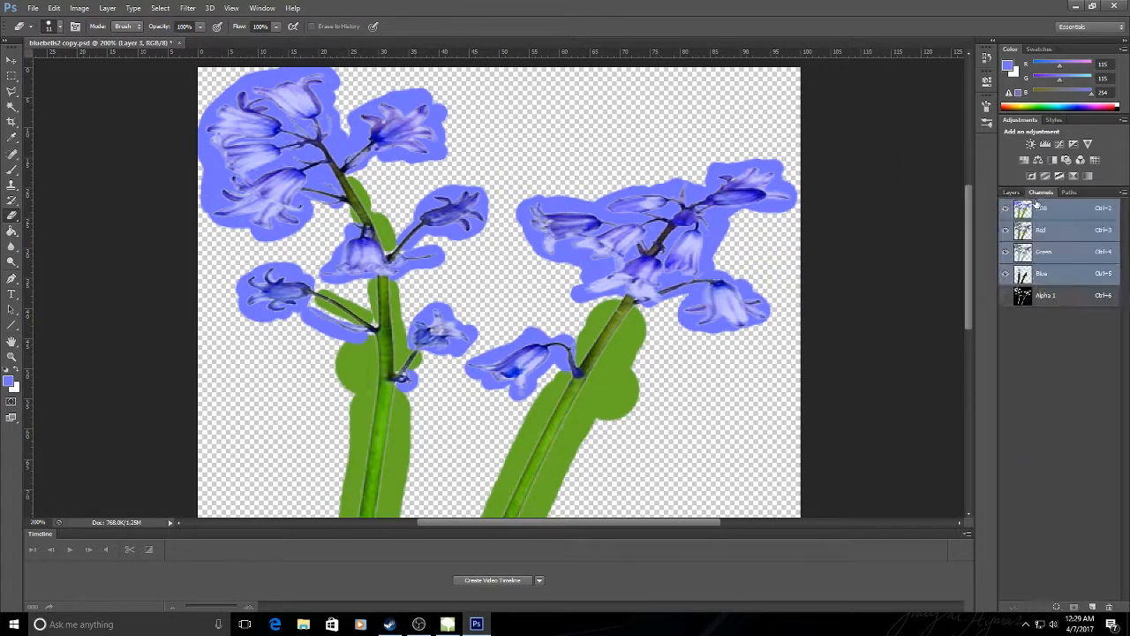
{"action": "left_click", "coordinate": [1007, 297]}
{"action": "left_click", "coordinate": [1010, 192]}
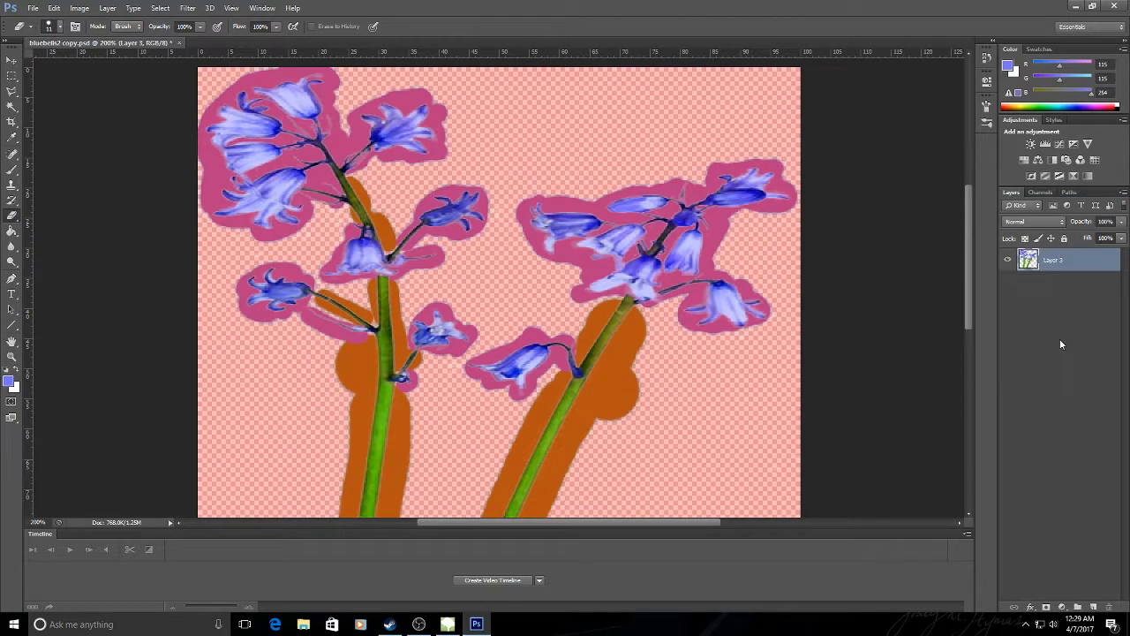
Step: Save the image in Targa format with alpha channels over the existing bluebells2.tga in the bluebell folder
{"action": "left_click", "coordinate": [33, 8]}
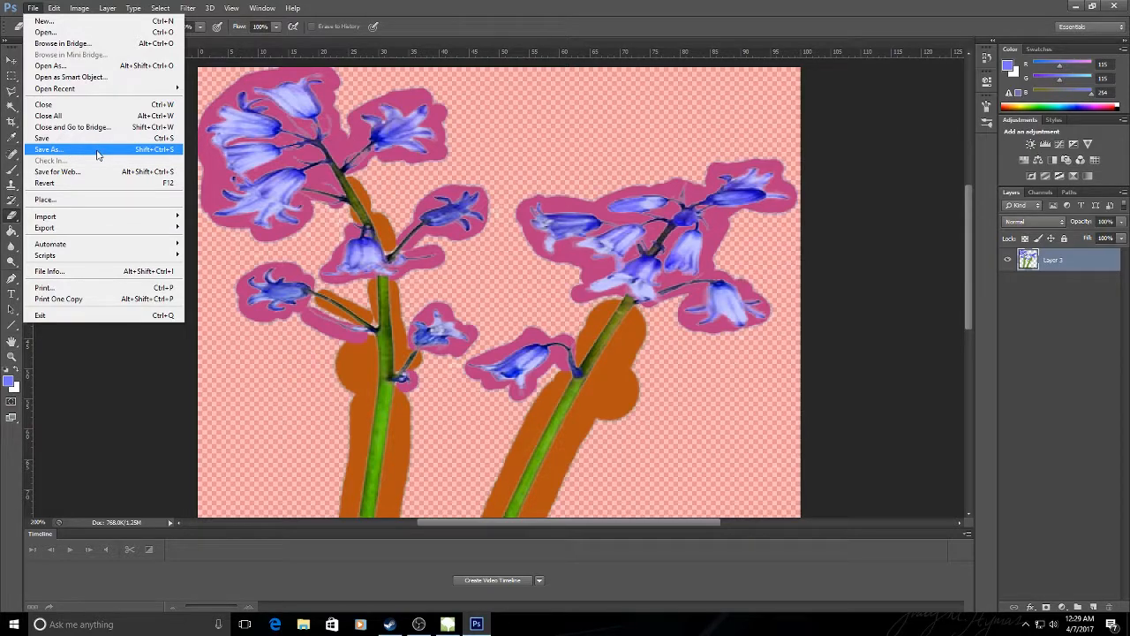
{"action": "left_click", "coordinate": [79, 150]}
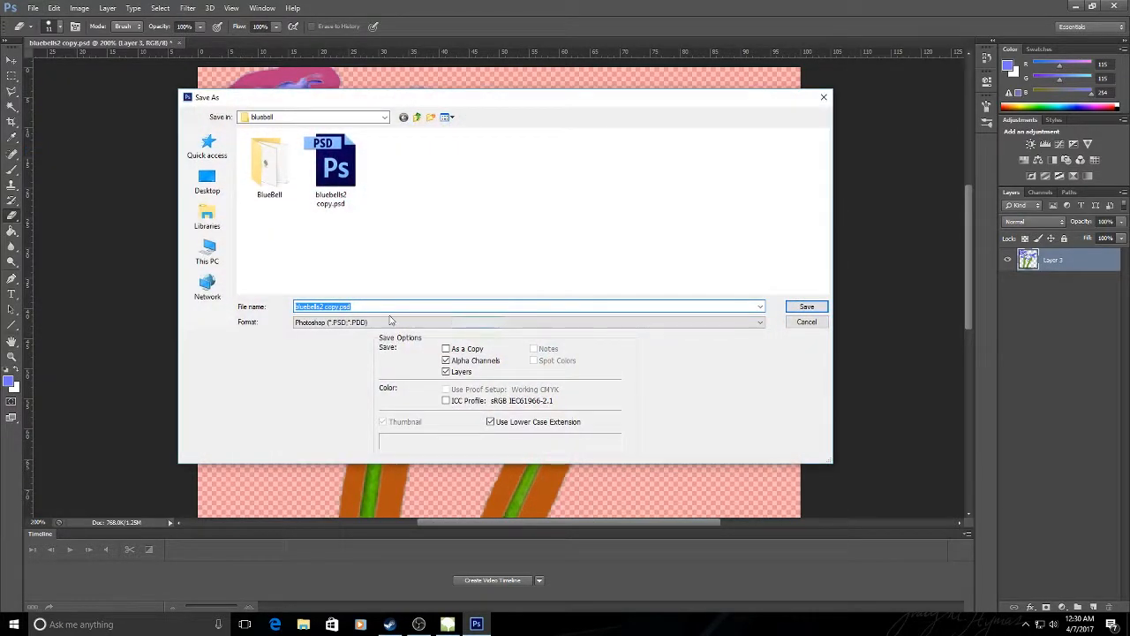
{"action": "left_click", "coordinate": [494, 322]}
{"action": "left_click", "coordinate": [324, 487]}
{"action": "left_click", "coordinate": [393, 163]}
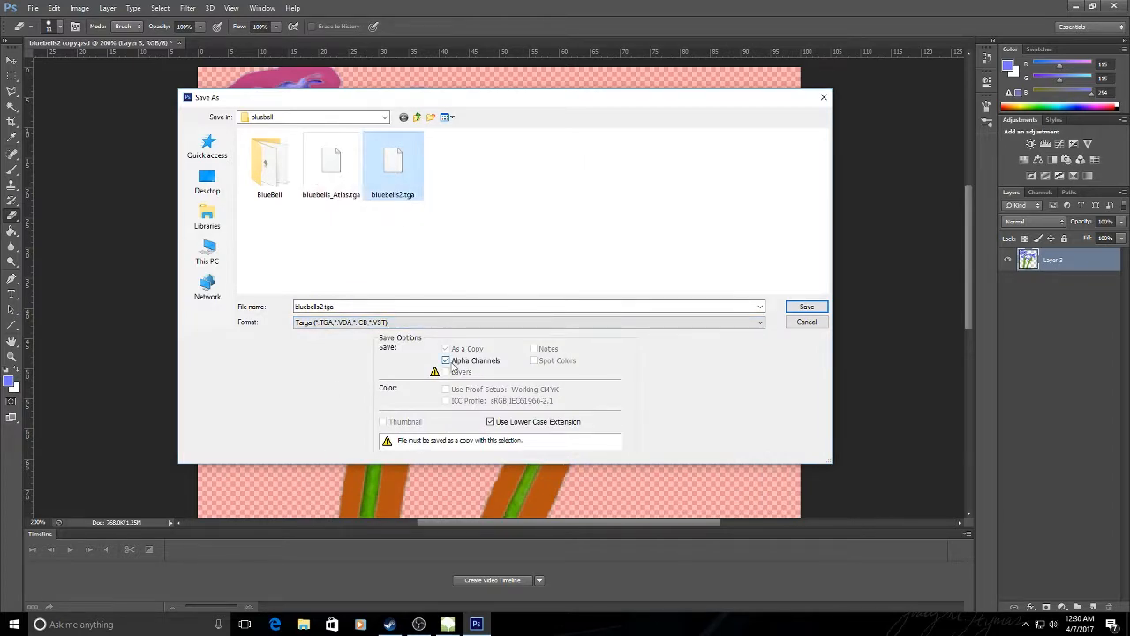
{"action": "left_click", "coordinate": [824, 308]}
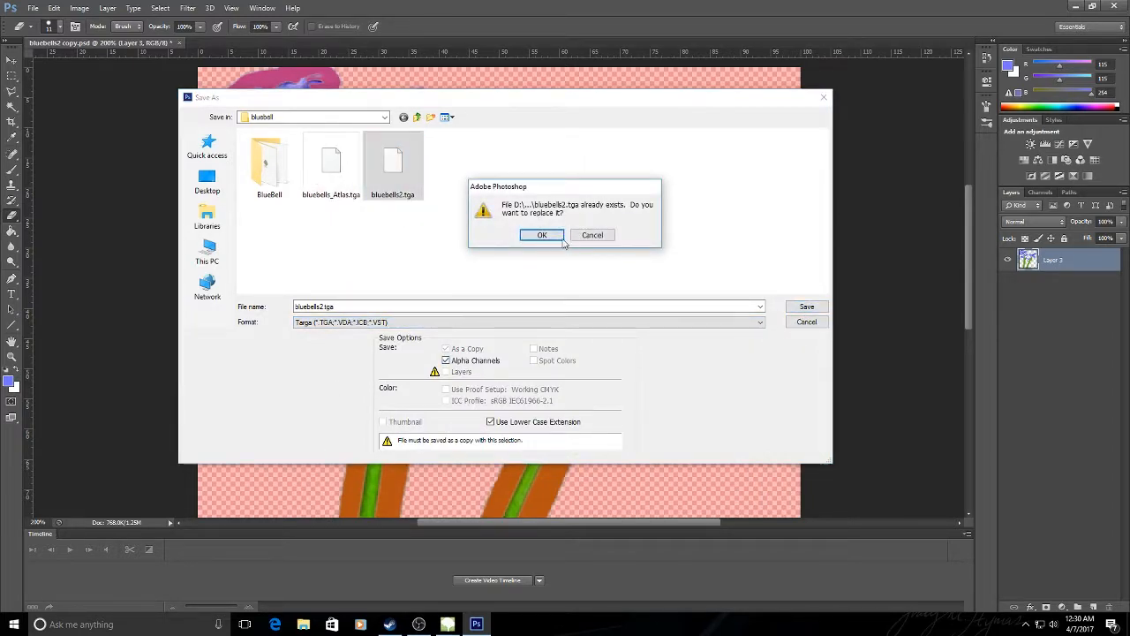
{"action": "left_click", "coordinate": [529, 234]}
{"action": "left_click", "coordinate": [595, 205]}
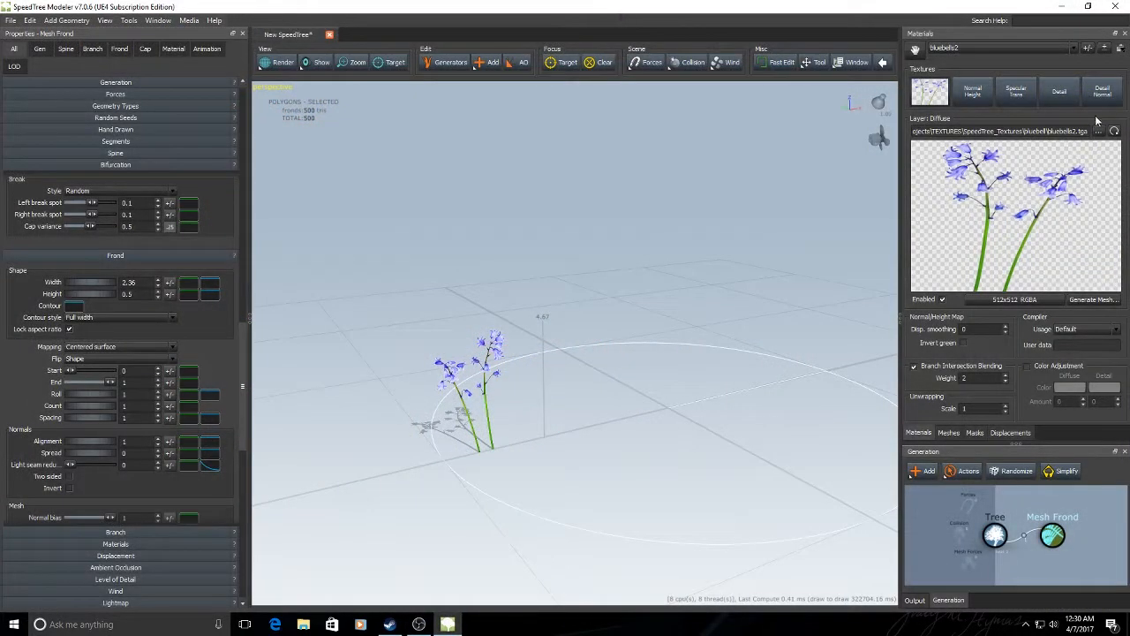
Step: Reload the bluebells2 diffuse texture and set the Mesh Frond's generation frequency to 36
{"action": "left_click", "coordinate": [1114, 132]}
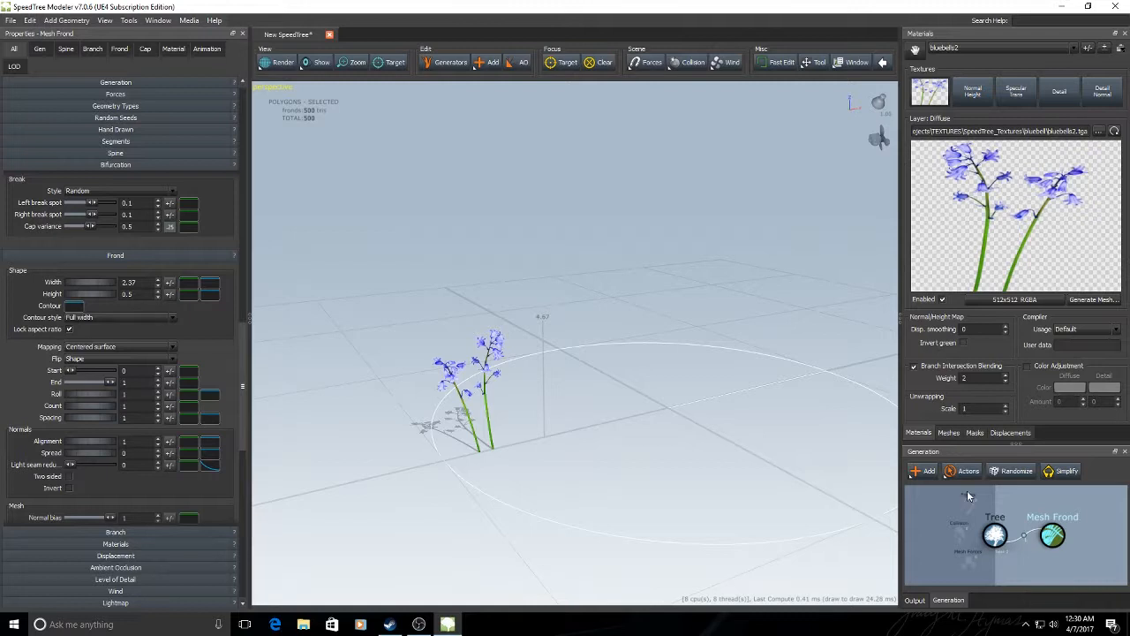
{"action": "left_click", "coordinate": [1055, 536]}
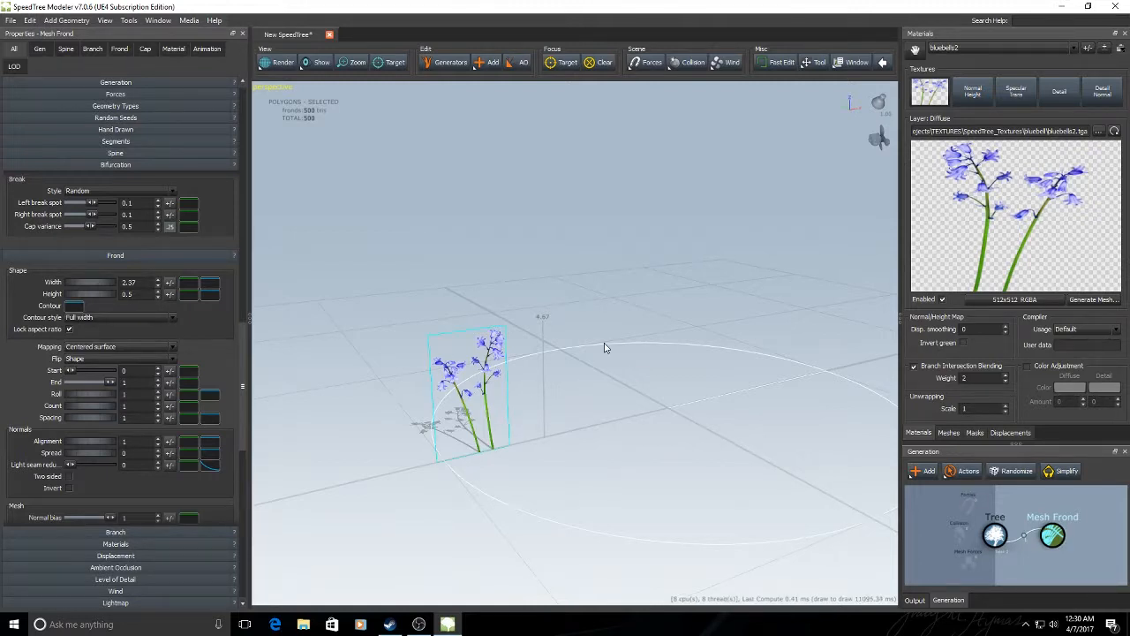
{"action": "left_click_drag", "start_coordinate": [245, 330], "coordinate": [248, 75]}
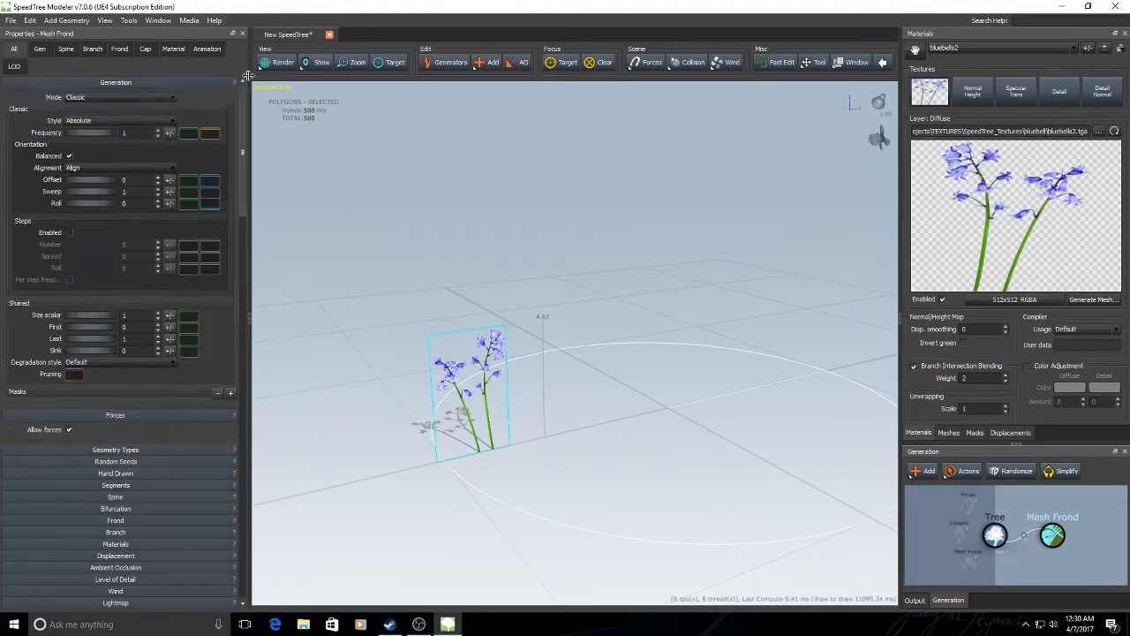
{"action": "left_click_drag", "start_coordinate": [83, 132], "coordinate": [508, 254]}
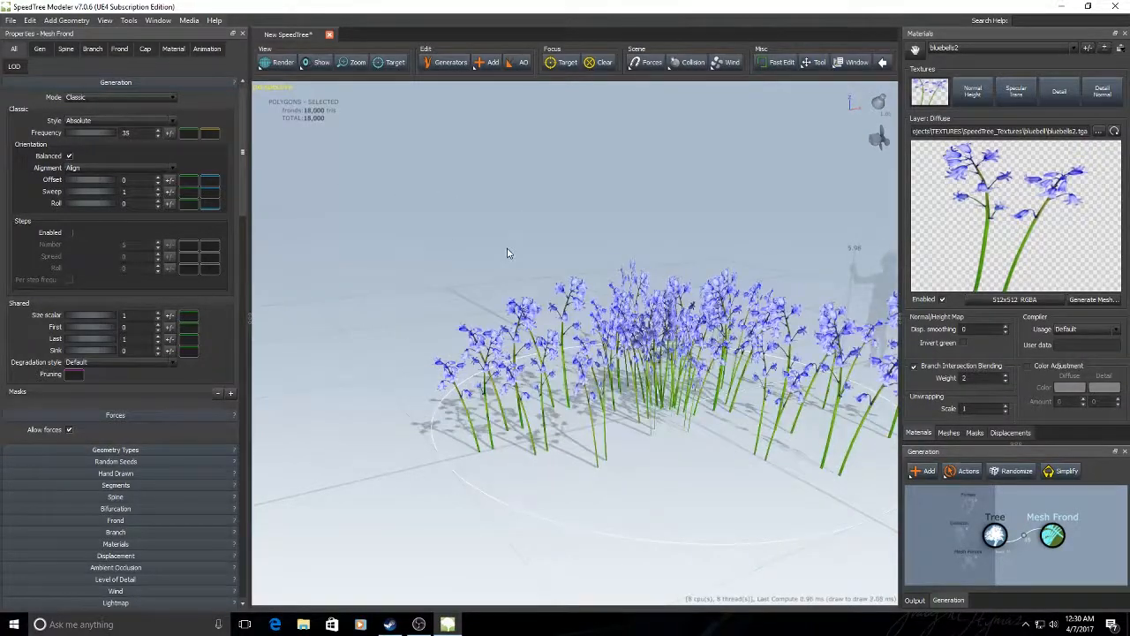
Step: Set the Mesh Frond's shared First value to 0.19 and randomize all of its random seeds twice
{"action": "left_click_drag", "start_coordinate": [503, 294], "coordinate": [516, 323]}
{"action": "left_click_drag", "start_coordinate": [81, 326], "coordinate": [93, 328]}
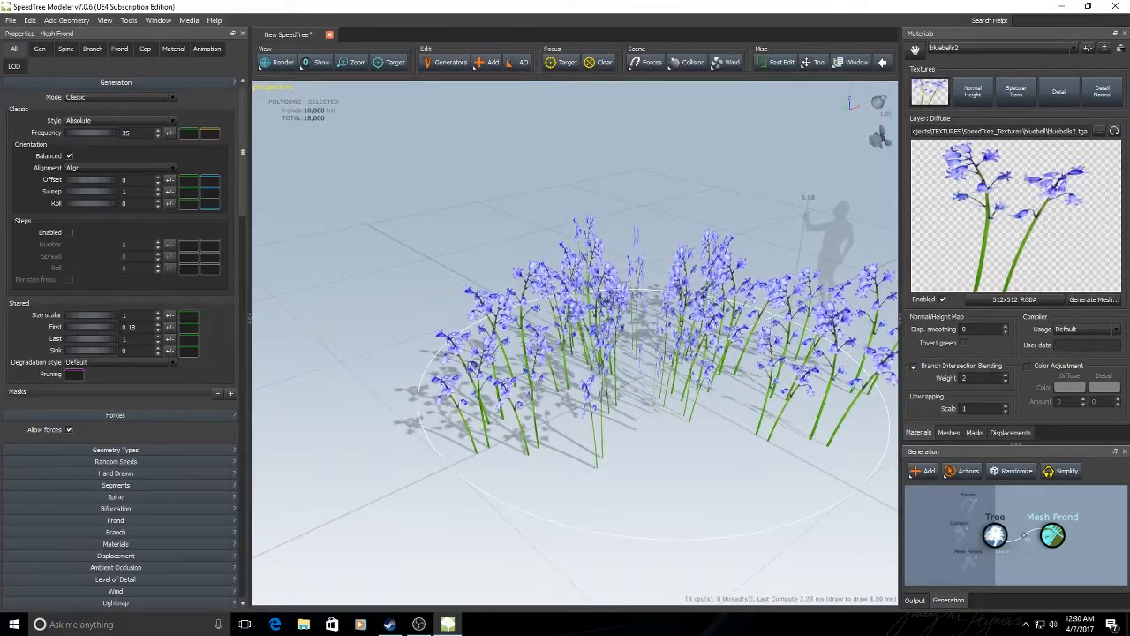
{"action": "scroll", "coordinate": [247, 183], "scroll_direction": "down", "scroll_amount": 5}
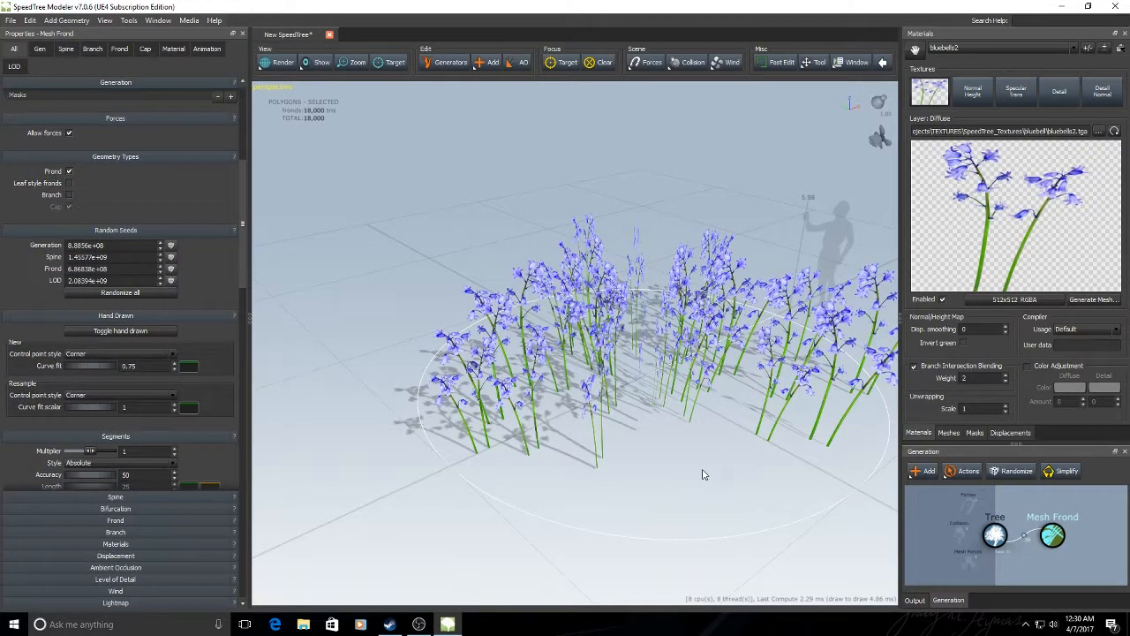
{"action": "left_click", "coordinate": [132, 293]}
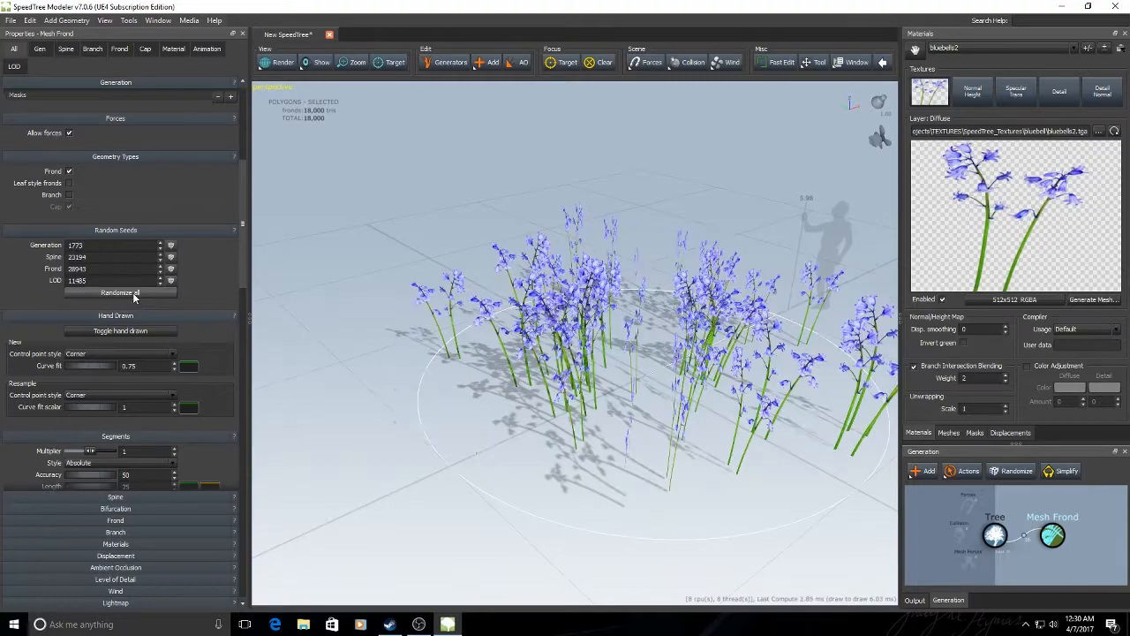
{"action": "left_click", "coordinate": [133, 293]}
{"action": "left_click_drag", "start_coordinate": [512, 516], "coordinate": [380, 380]}
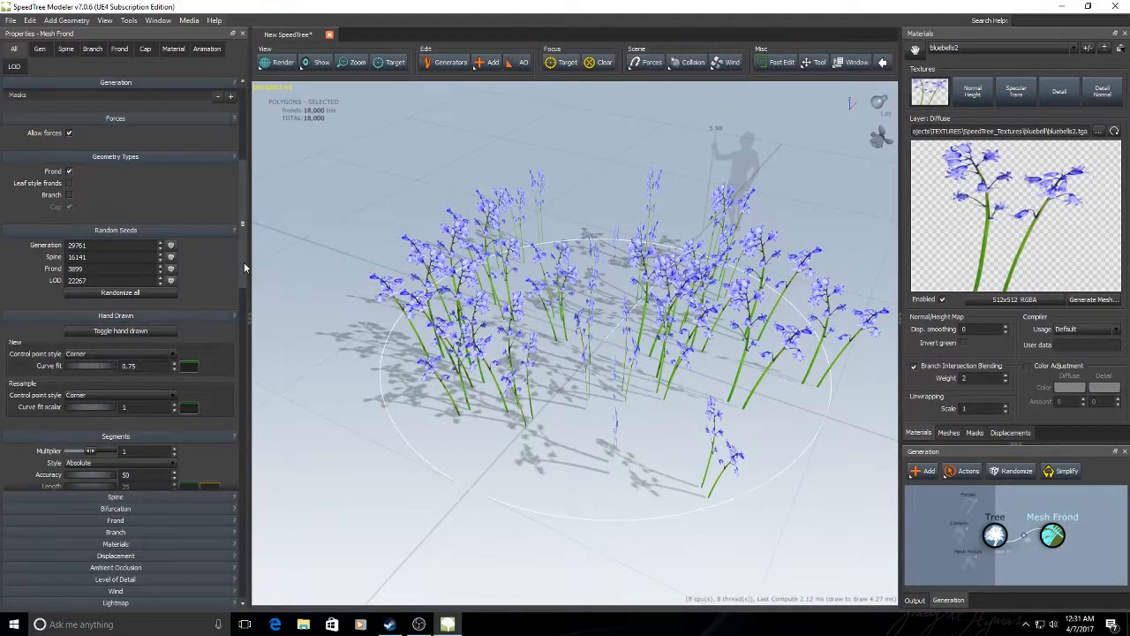
Step: Increase the Mesh Frond's generation frequency to 49
{"action": "left_click_drag", "start_coordinate": [245, 266], "coordinate": [238, 179]}
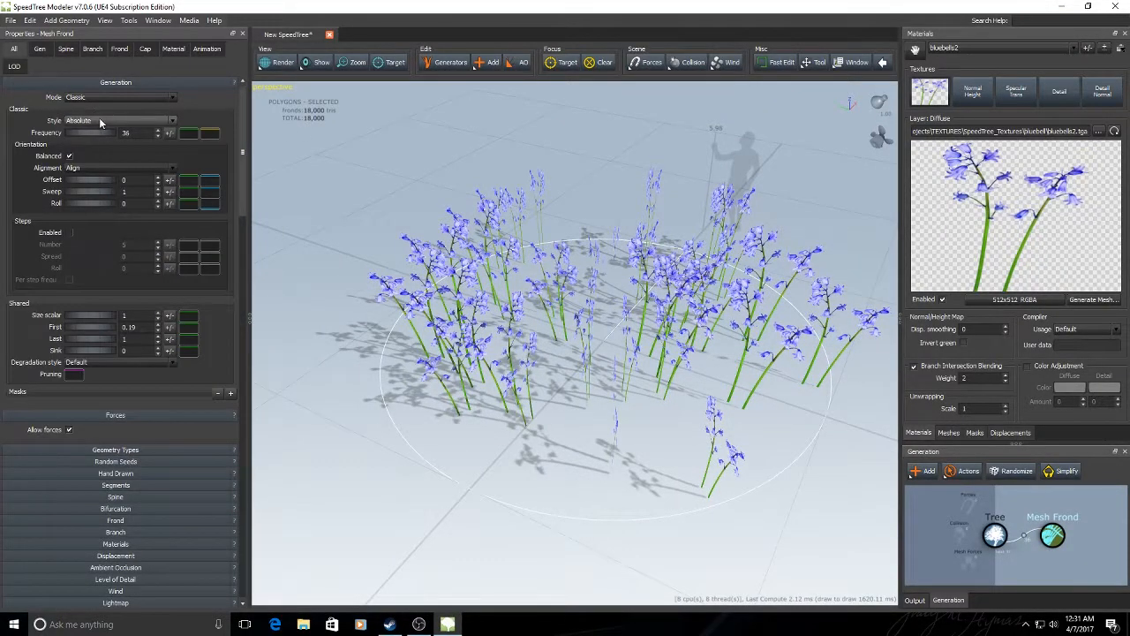
{"action": "left_click_drag", "start_coordinate": [82, 137], "coordinate": [220, 147]}
{"action": "left_click_drag", "start_coordinate": [406, 318], "coordinate": [256, 211]}
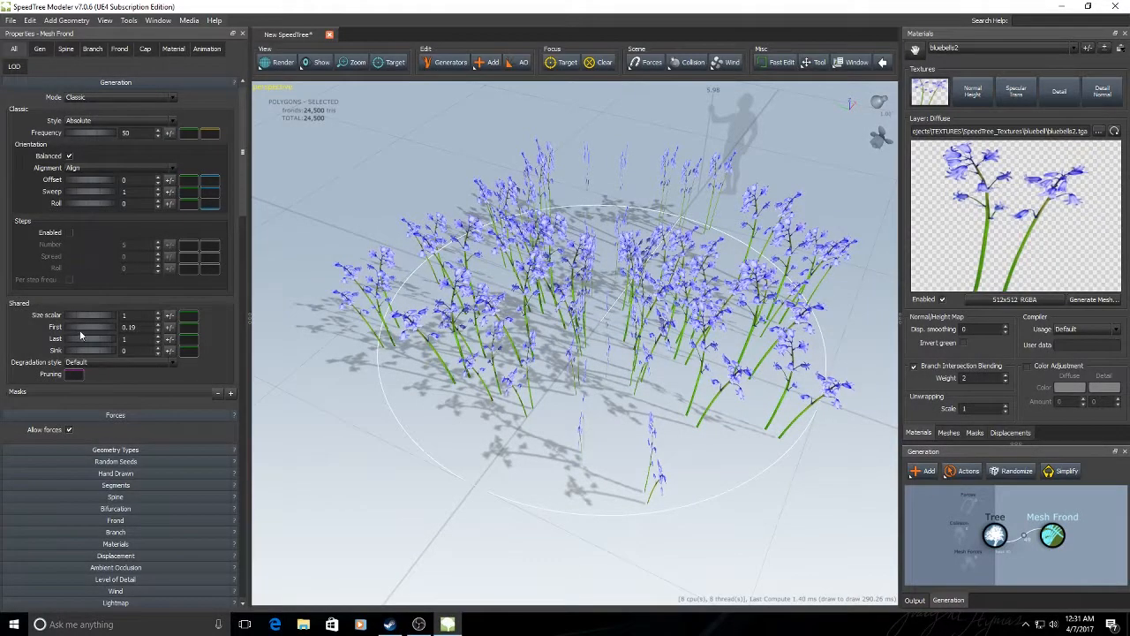
Step: Scale down the whole plant cluster by setting the Tree generator's size scalar to 0.23
{"action": "left_click", "coordinate": [994, 534]}
{"action": "left_click_drag", "start_coordinate": [113, 74], "coordinate": [86, 74]}
{"action": "left_click_drag", "start_coordinate": [547, 358], "coordinate": [672, 362]}
{"action": "middle_click_drag", "start_coordinate": [673, 362], "coordinate": [609, 324]}
{"action": "scroll", "coordinate": [609, 325], "scroll_direction": "up", "scroll_amount": 5}
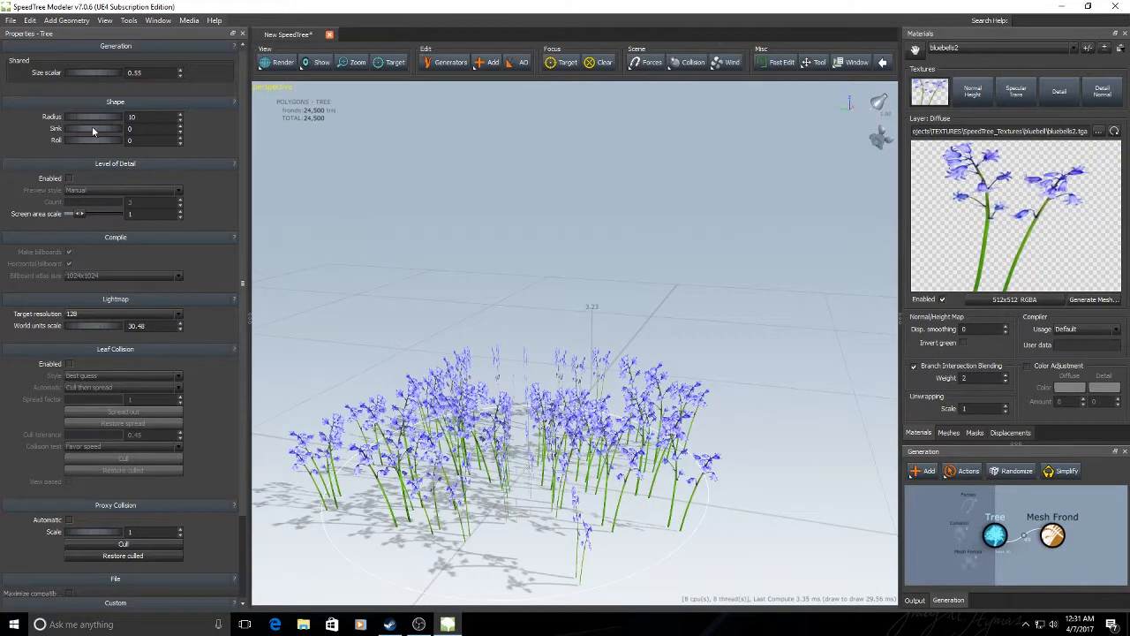
{"action": "left_click_drag", "start_coordinate": [101, 70], "coordinate": [93, 71]}
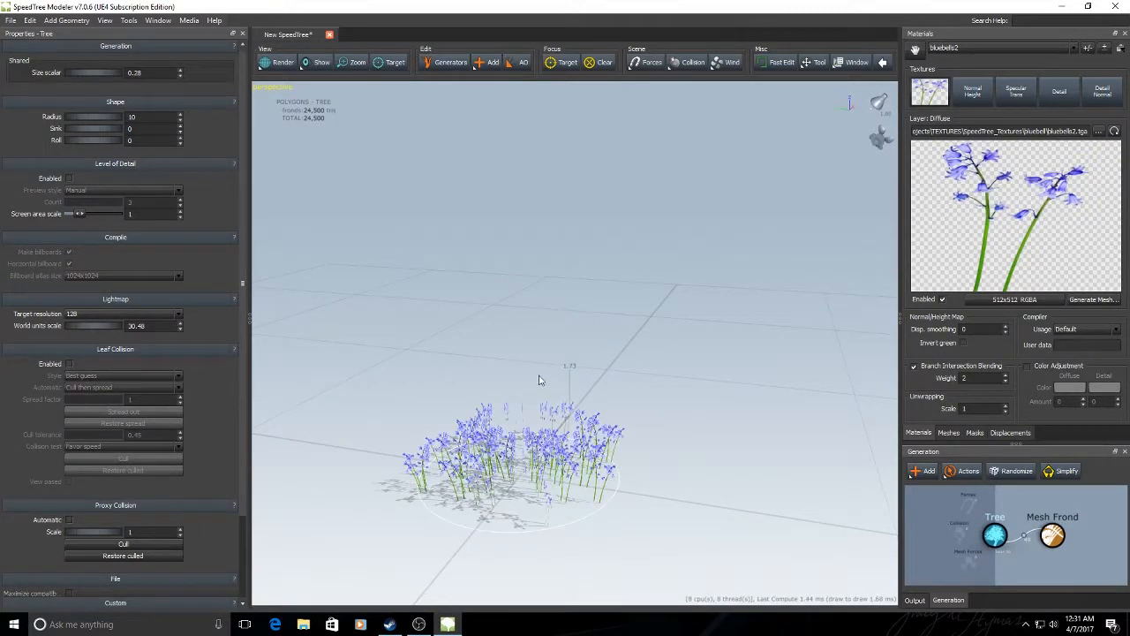
{"action": "left_click_drag", "start_coordinate": [539, 379], "coordinate": [633, 439]}
{"action": "middle_click_drag", "start_coordinate": [600, 486], "coordinate": [635, 433]}
{"action": "left_click_drag", "start_coordinate": [636, 433], "coordinate": [618, 453]}
{"action": "scroll", "coordinate": [609, 421], "scroll_direction": "up", "scroll_amount": 2}
{"action": "scroll", "coordinate": [608, 424], "scroll_direction": "up", "scroll_amount": 5}
{"action": "middle_click_drag", "start_coordinate": [611, 440], "coordinate": [734, 537]}
{"action": "left_click_drag", "start_coordinate": [735, 537], "coordinate": [654, 527]}
{"action": "middle_click_drag", "start_coordinate": [585, 463], "coordinate": [595, 388]}
{"action": "left_click_drag", "start_coordinate": [114, 71], "coordinate": [105, 71]}
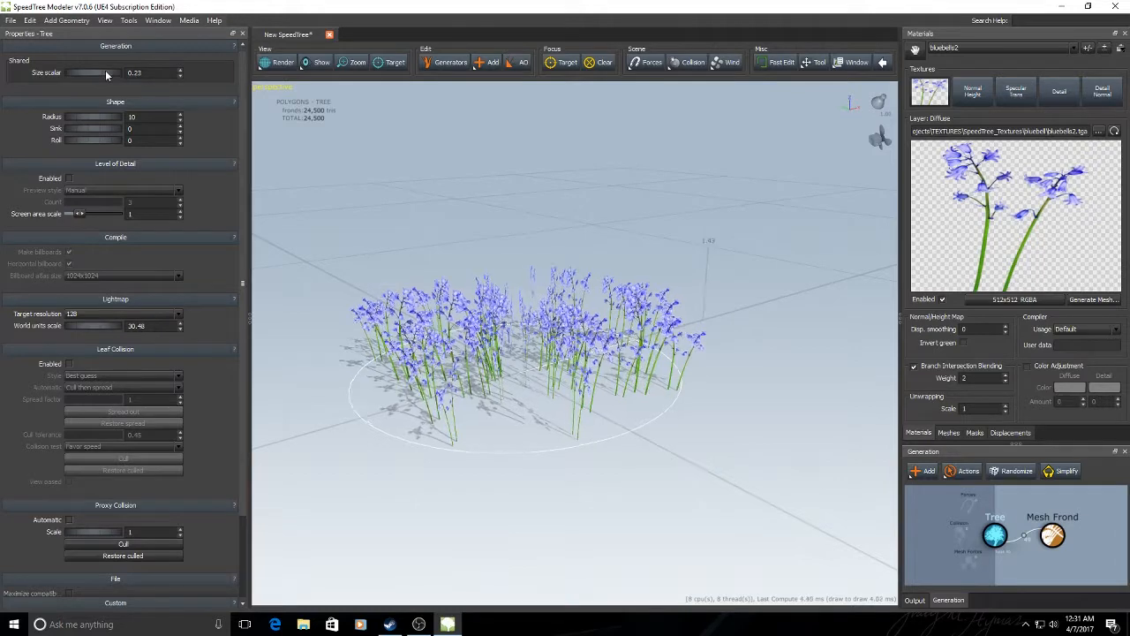
Step: Reduce the polygon count of the Mesh Frond by setting its Frond shape segments to 1
{"action": "middle_click_drag", "start_coordinate": [504, 436], "coordinate": [497, 411]}
{"action": "middle_click_drag", "start_coordinate": [497, 274], "coordinate": [489, 412]}
{"action": "middle_click_drag", "start_coordinate": [497, 371], "coordinate": [463, 261]}
{"action": "left_click_drag", "start_coordinate": [353, 402], "coordinate": [375, 415]}
{"action": "middle_click_drag", "start_coordinate": [375, 415], "coordinate": [504, 432]}
{"action": "left_click_drag", "start_coordinate": [499, 453], "coordinate": [586, 399]}
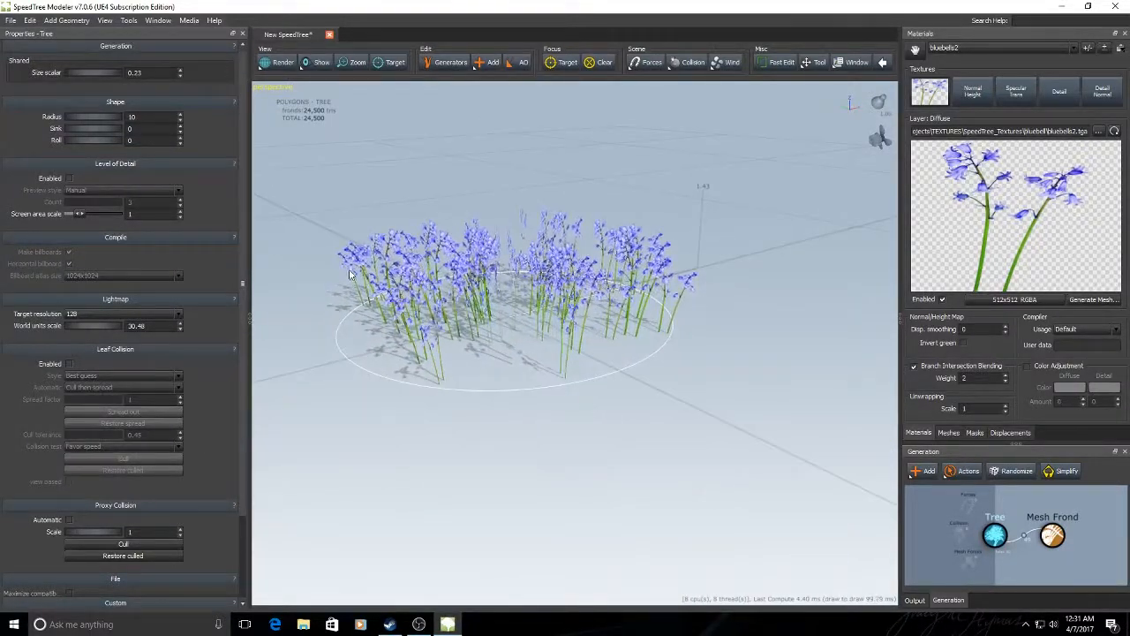
{"action": "left_click", "coordinate": [1053, 534]}
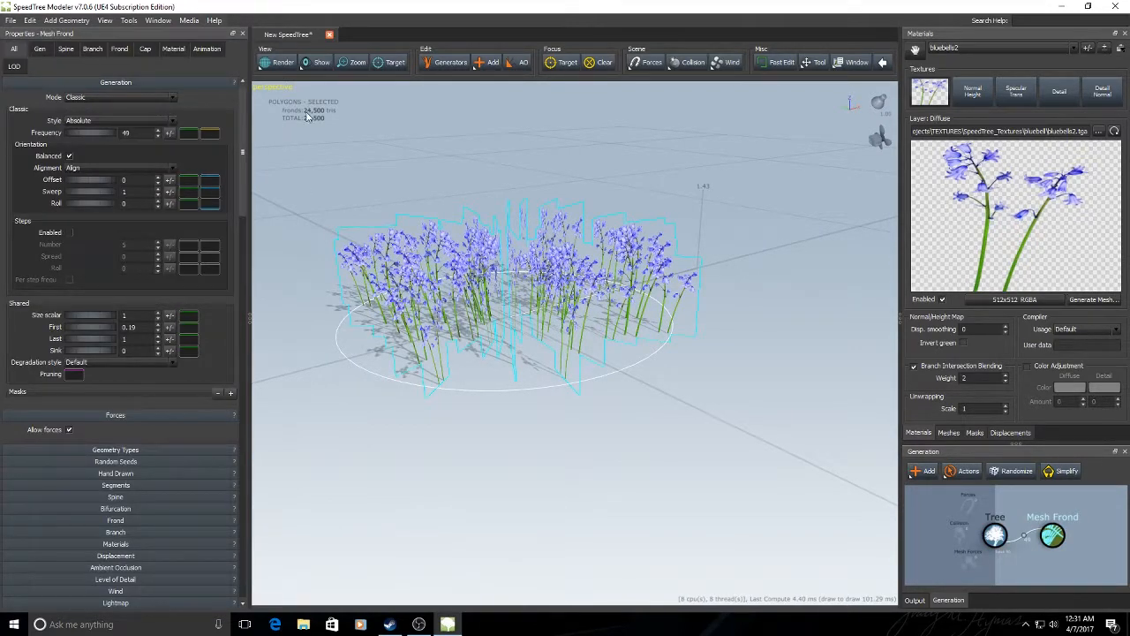
{"action": "left_click_drag", "start_coordinate": [244, 102], "coordinate": [254, 234]}
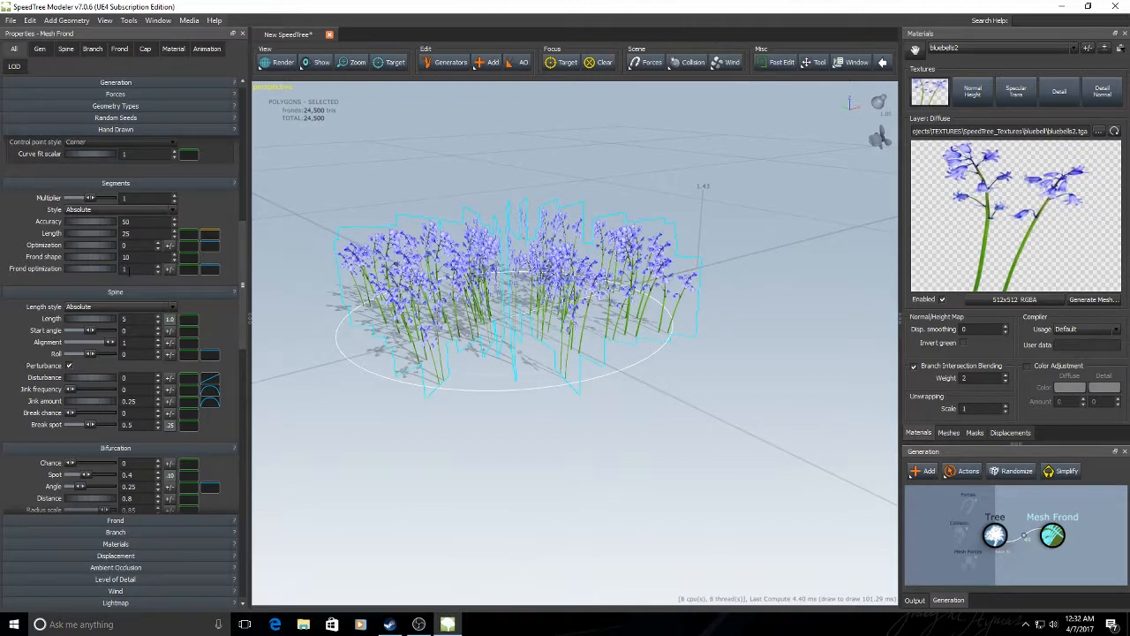
{"action": "key", "text": "Return"}
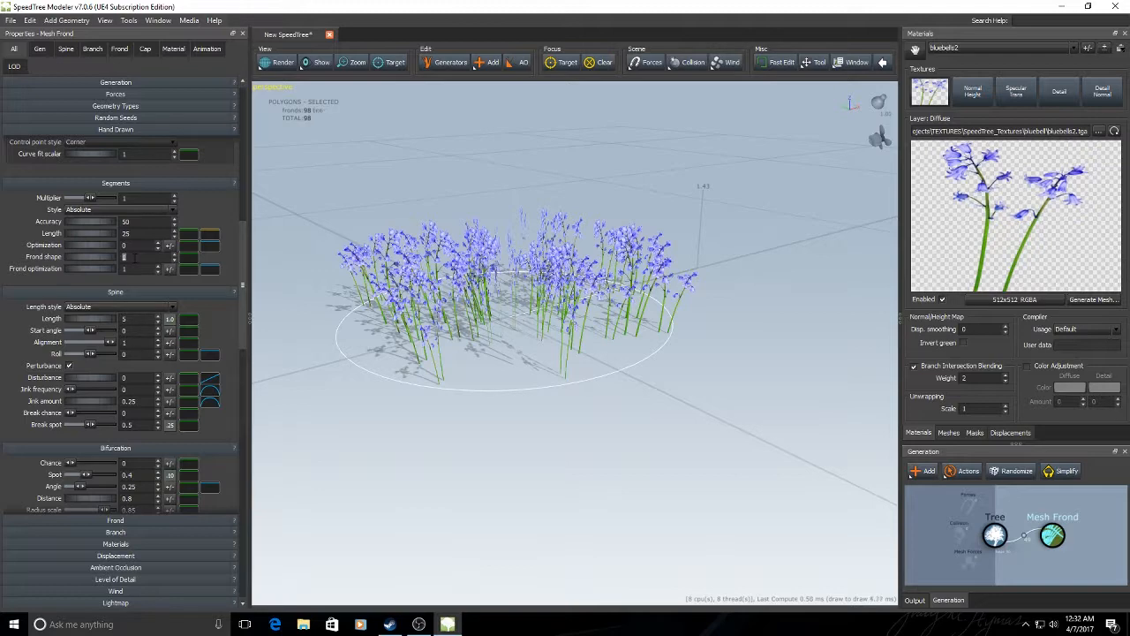
Step: Examine the frond geometry in Wireframe render mode and return to Realistic rendering
{"action": "left_click", "coordinate": [279, 64]}
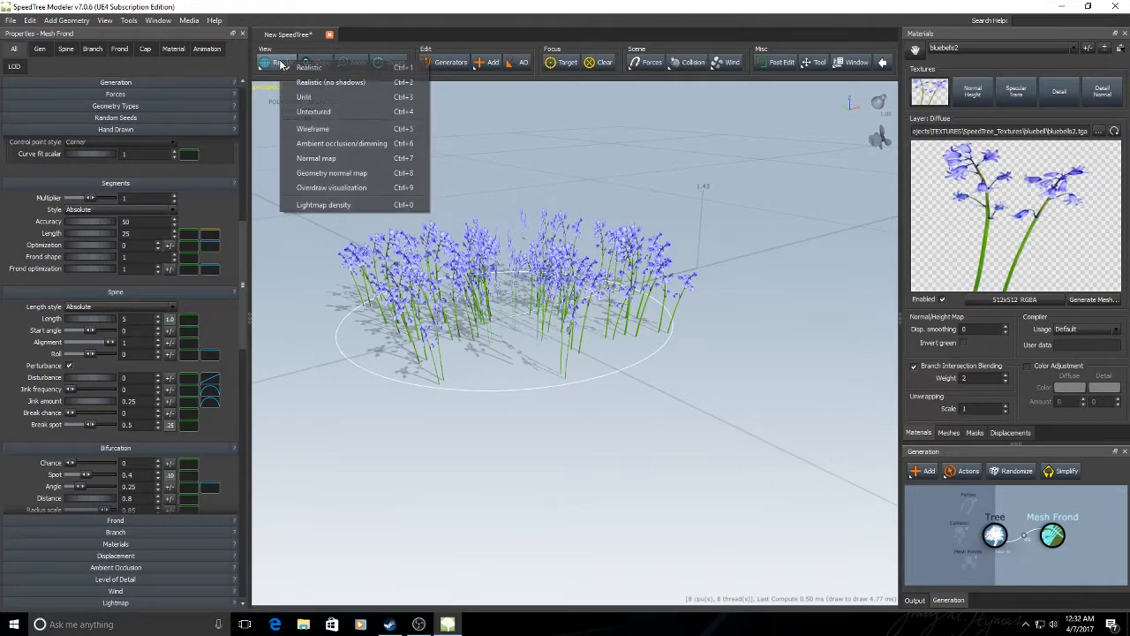
{"action": "left_click", "coordinate": [319, 131]}
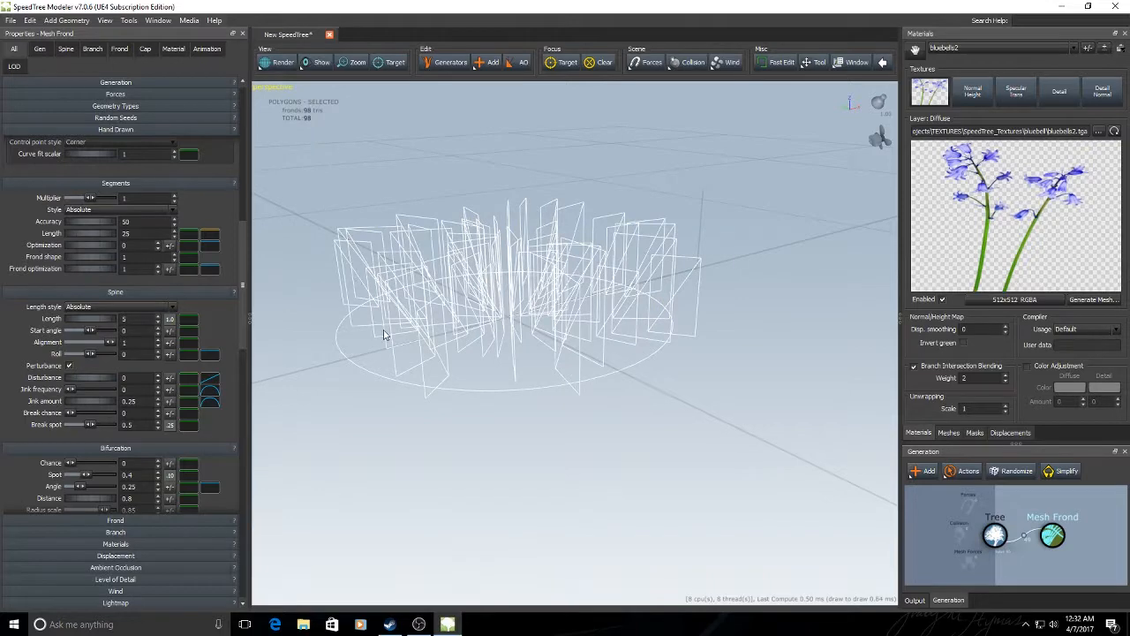
{"action": "mouse_move", "coordinate": [501, 380]}
{"action": "left_mouse_down"}
{"action": "mouse_move", "coordinate": [515, 323]}
{"action": "mouse_move", "coordinate": [509, 425]}
{"action": "mouse_move", "coordinate": [512, 395]}
{"action": "left_mouse_up"}
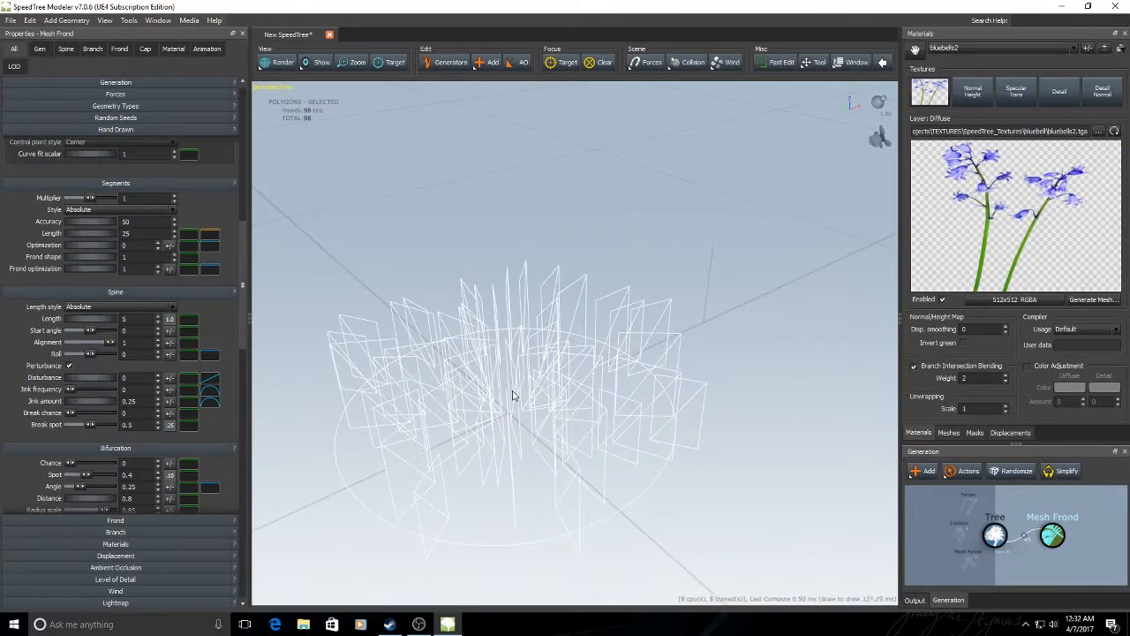
{"action": "left_click", "coordinate": [279, 61]}
{"action": "left_click", "coordinate": [311, 86]}
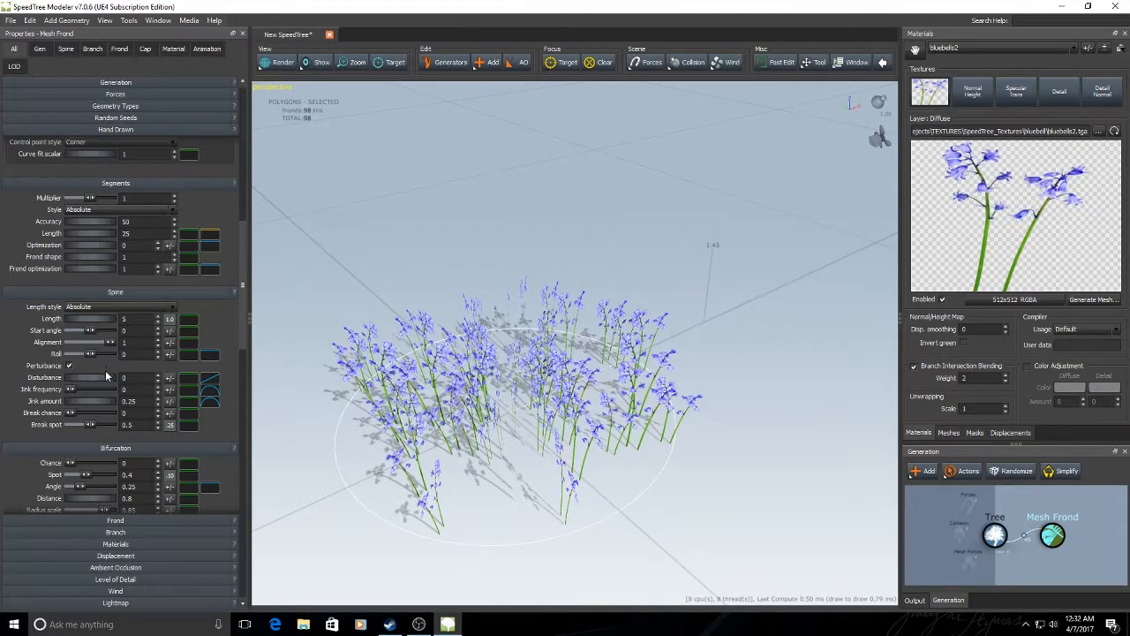
Step: Set the Mesh Frond's spine roll to 0.352, checking the card layout in Wireframe before restoring Realistic rendering
{"action": "left_click_drag", "start_coordinate": [90, 353], "coordinate": [100, 354]}
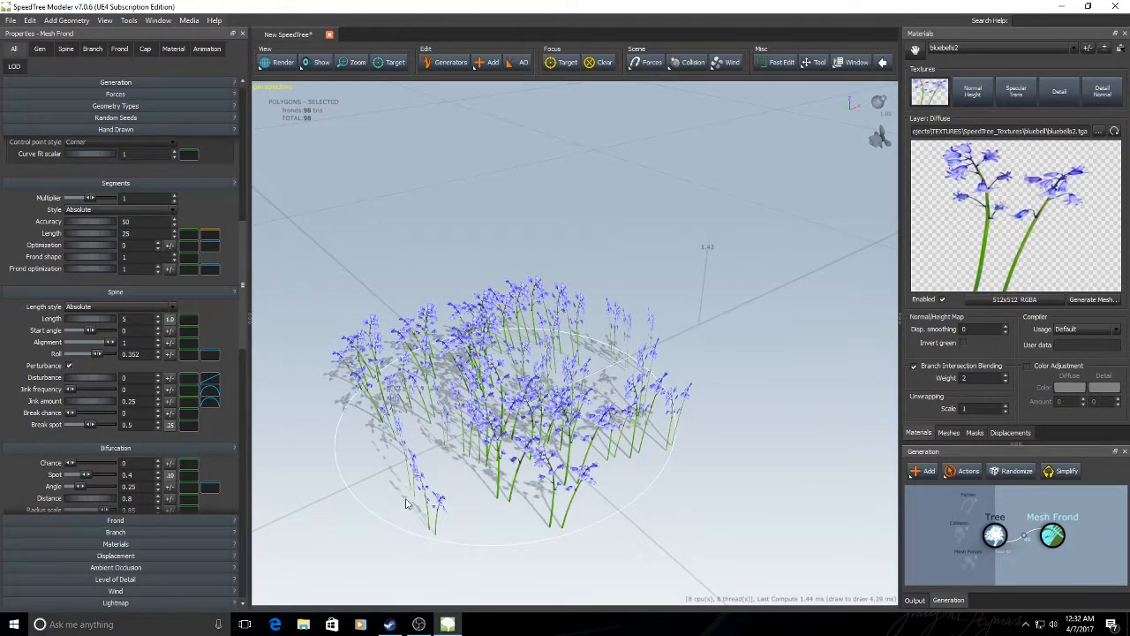
{"action": "left_click", "coordinate": [276, 61]}
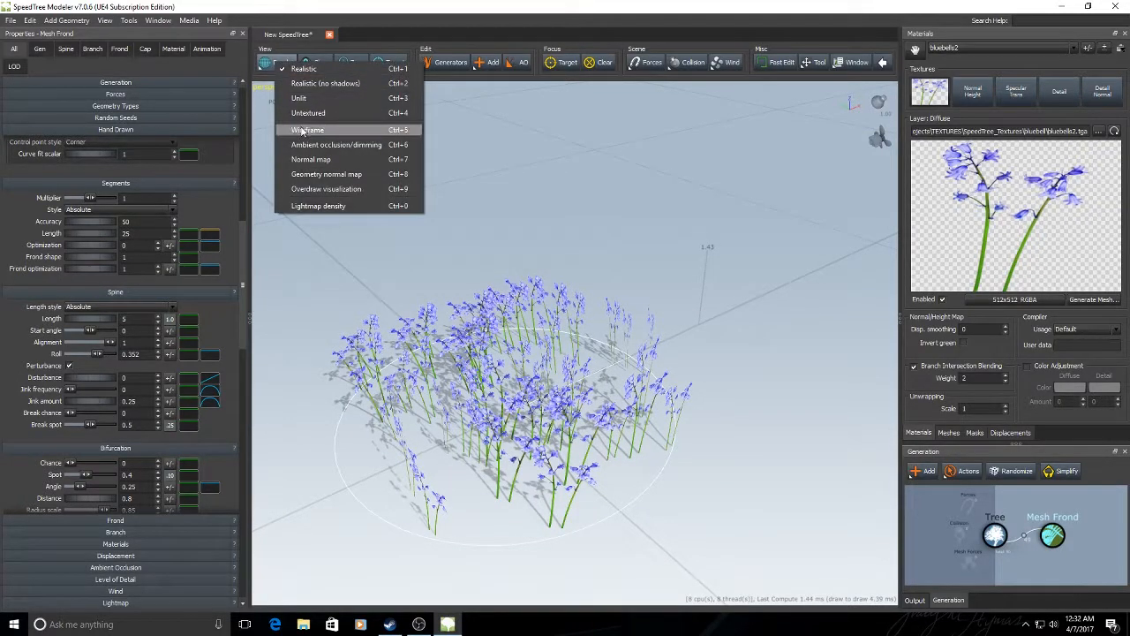
{"action": "left_click", "coordinate": [305, 131]}
{"action": "left_click_drag", "start_coordinate": [391, 255], "coordinate": [416, 210]}
{"action": "left_click_drag", "start_coordinate": [541, 235], "coordinate": [545, 343]}
{"action": "mouse_move", "coordinate": [543, 338]}
{"action": "left_mouse_down"}
{"action": "mouse_move", "coordinate": [544, 303]}
{"action": "mouse_move", "coordinate": [542, 336]}
{"action": "left_mouse_up"}
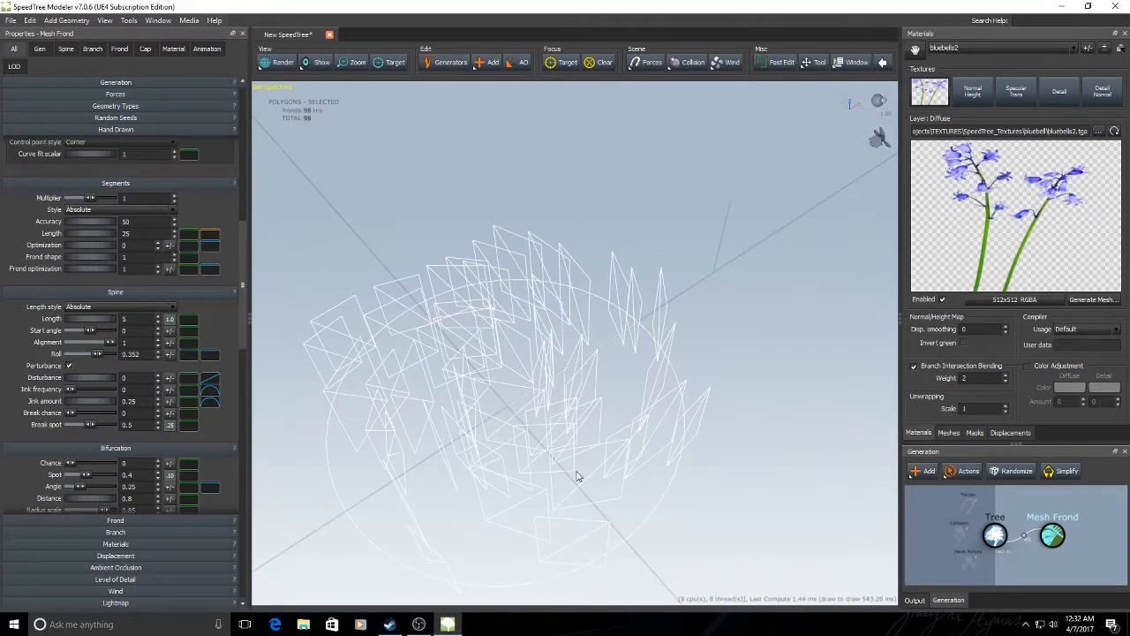
{"action": "left_click", "coordinate": [278, 62]}
{"action": "left_click", "coordinate": [291, 68]}
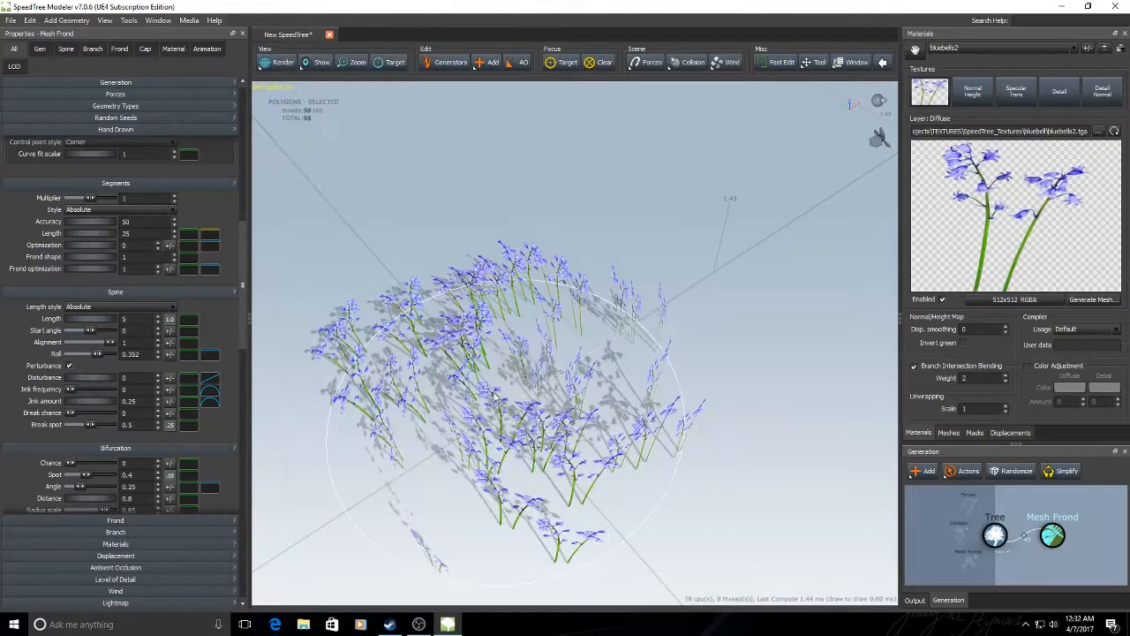
Step: Enable the wind preview for the bluebell cluster
{"action": "left_click_drag", "start_coordinate": [503, 413], "coordinate": [530, 286]}
{"action": "left_click", "coordinate": [727, 66]}
{"action": "left_click", "coordinate": [741, 135]}
Step: Open the global wind properties from the Mesh Frond and import a wind preset file
{"action": "left_click_drag", "start_coordinate": [243, 231], "coordinate": [240, 478]}
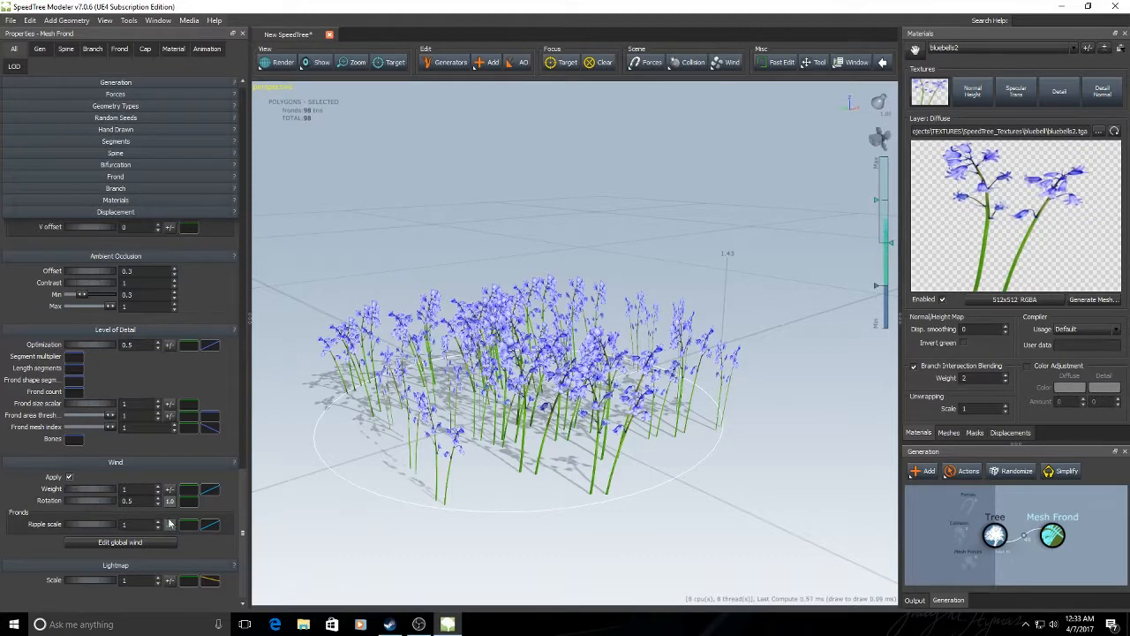
{"action": "left_click", "coordinate": [152, 541]}
{"action": "left_click", "coordinate": [124, 81]}
{"action": "scroll", "coordinate": [379, 180], "scroll_direction": "down", "scroll_amount": 1}
{"action": "left_click", "coordinate": [517, 225]}
{"action": "left_click", "coordinate": [484, 310]}
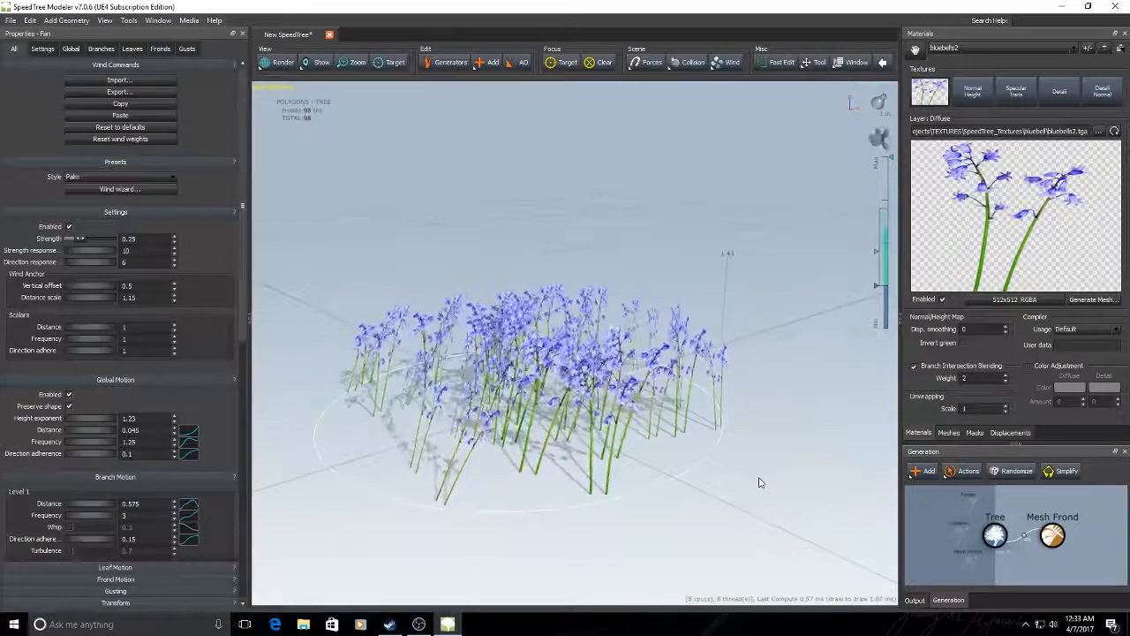
Step: Soften the sway of the Mesh Frond by setting its wind weight to 0.4
{"action": "left_click_drag", "start_coordinate": [244, 258], "coordinate": [255, 530]}
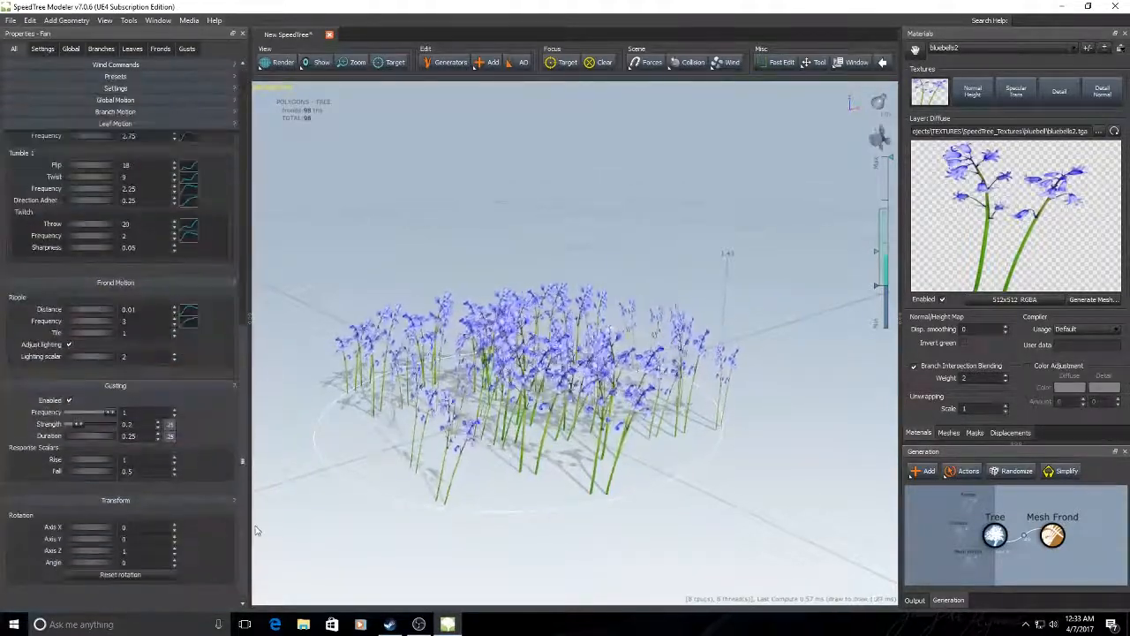
{"action": "left_click", "coordinate": [995, 536]}
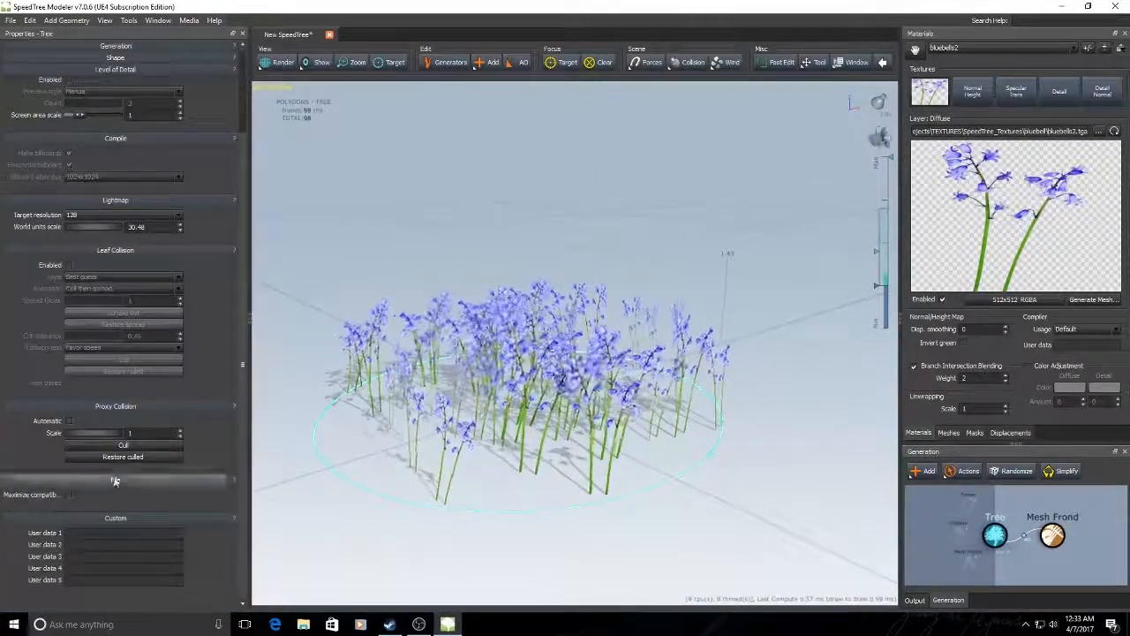
{"action": "left_click", "coordinate": [1052, 538]}
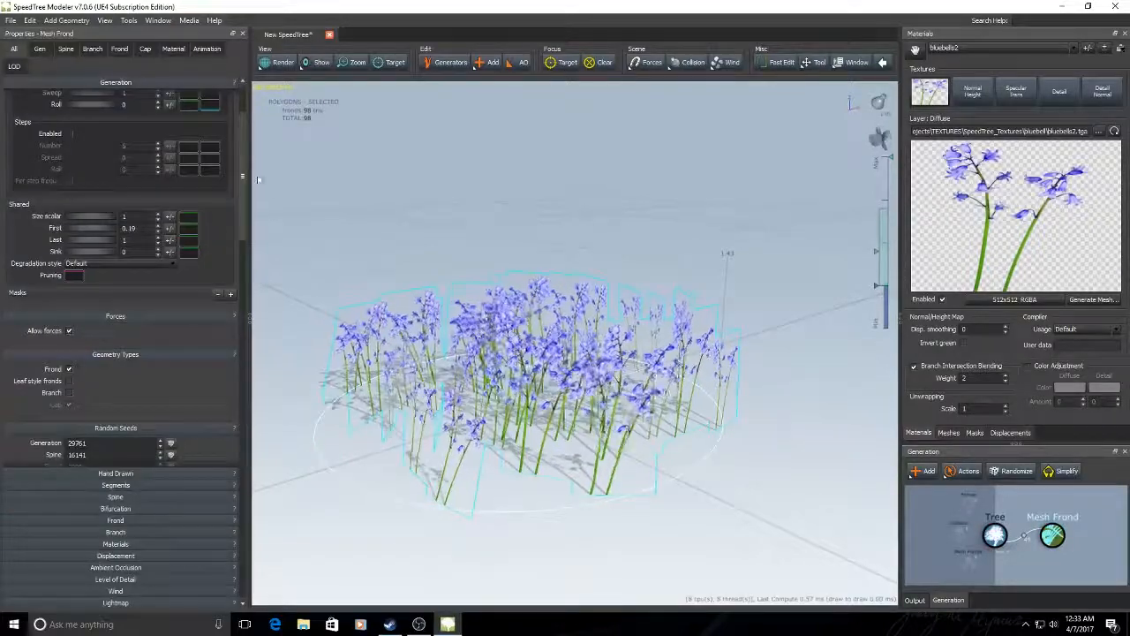
{"action": "left_click_drag", "start_coordinate": [246, 154], "coordinate": [262, 528]}
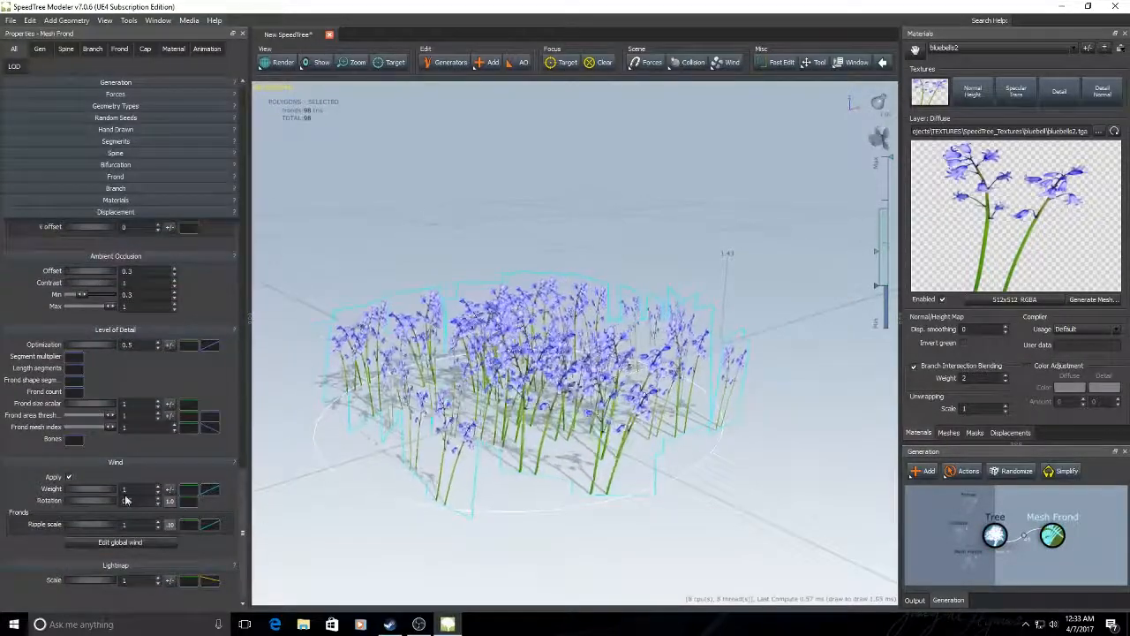
{"action": "left_click_drag", "start_coordinate": [106, 491], "coordinate": [46, 489]}
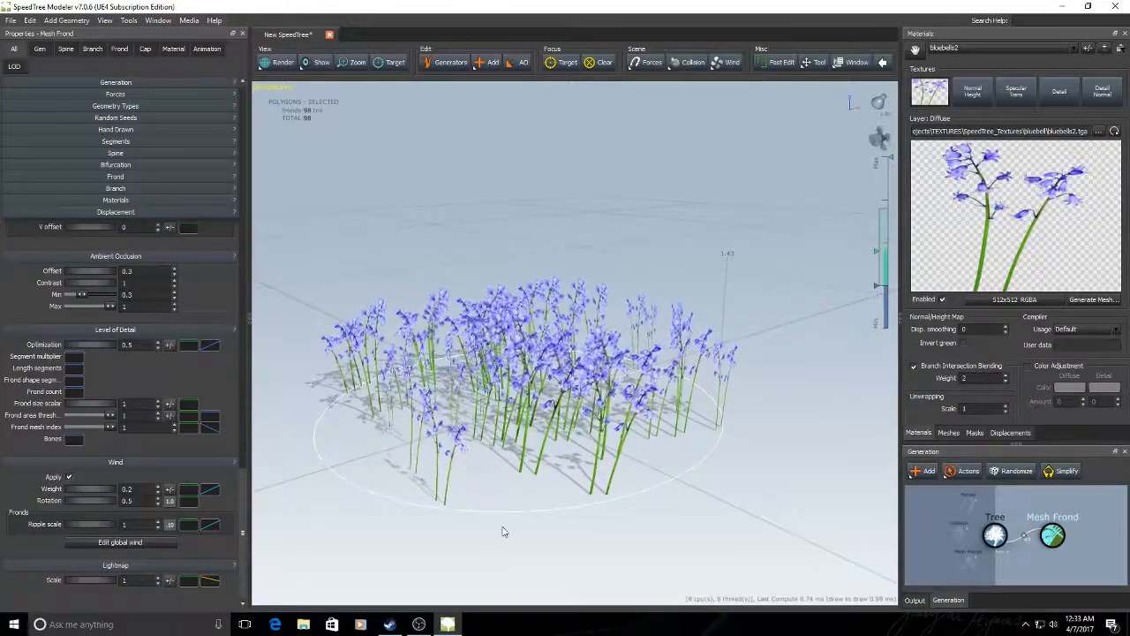
{"action": "left_click_drag", "start_coordinate": [92, 494], "coordinate": [97, 492]}
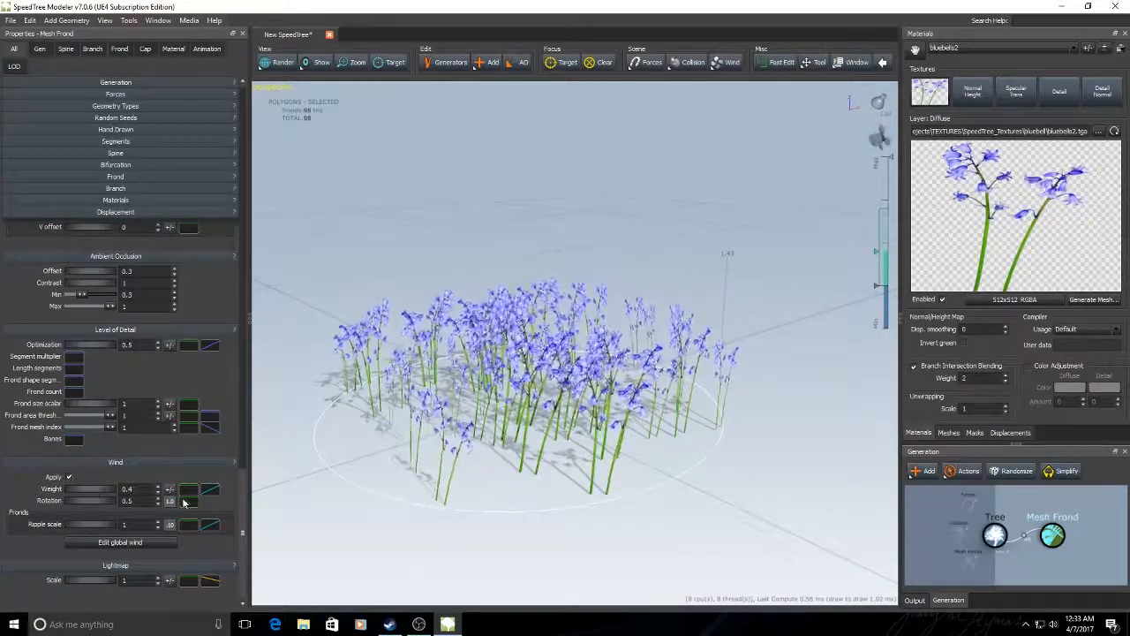
{"action": "mouse_move", "coordinate": [550, 541]}
{"action": "left_mouse_down"}
{"action": "mouse_move", "coordinate": [566, 545]}
{"action": "mouse_move", "coordinate": [569, 533]}
{"action": "left_mouse_up"}
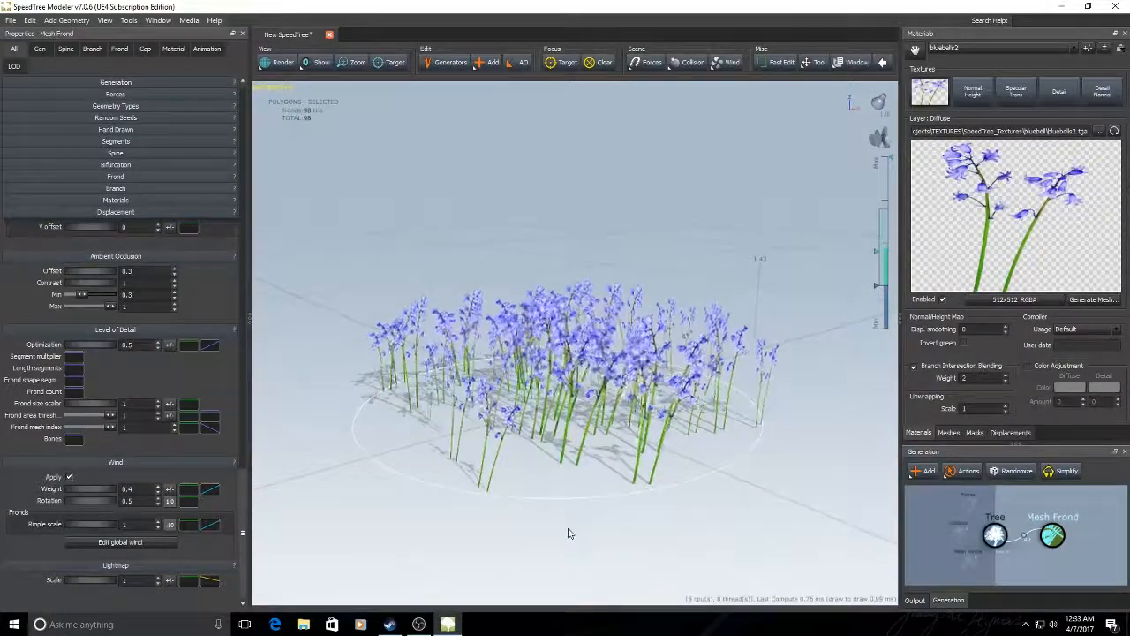
{"action": "left_click_drag", "start_coordinate": [645, 514], "coordinate": [680, 514]}
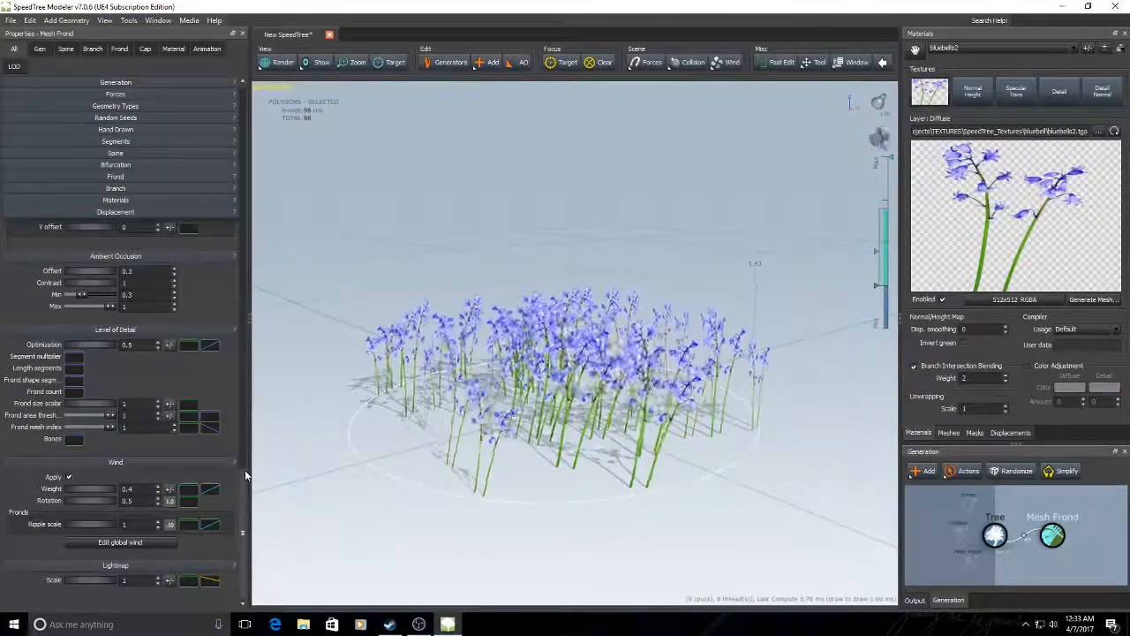
Step: Set the Tree generator's sink to 0.15 so the bluebell stems sit below ground level, and inspect the cluster
{"action": "left_click_drag", "start_coordinate": [245, 566], "coordinate": [280, 162]}
{"action": "left_click", "coordinate": [996, 539]}
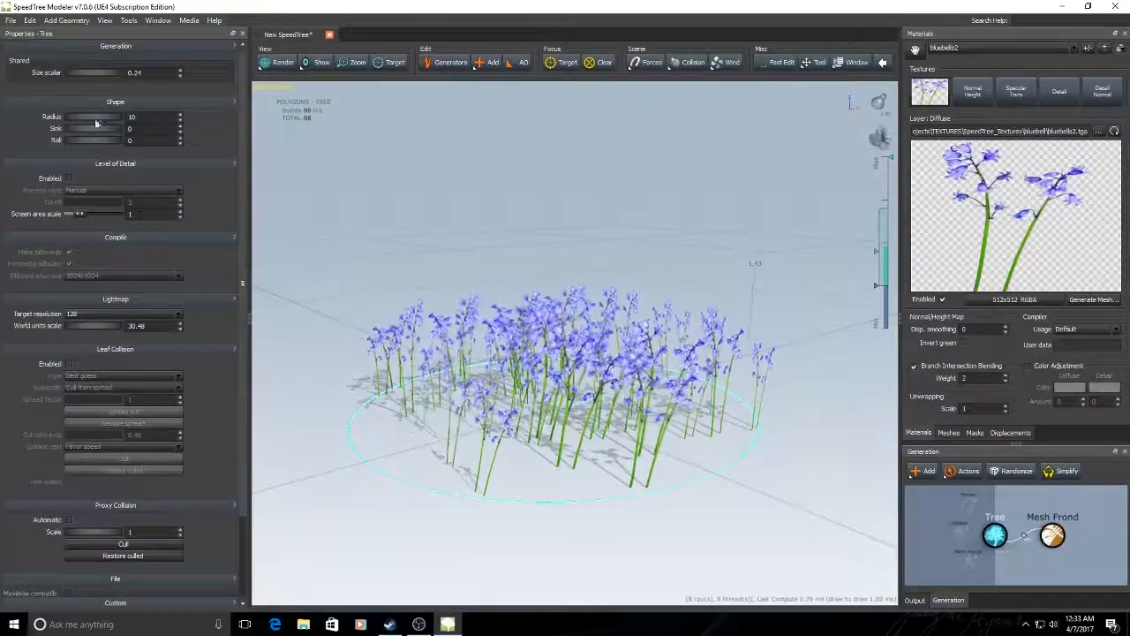
{"action": "left_click_drag", "start_coordinate": [82, 130], "coordinate": [93, 129]}
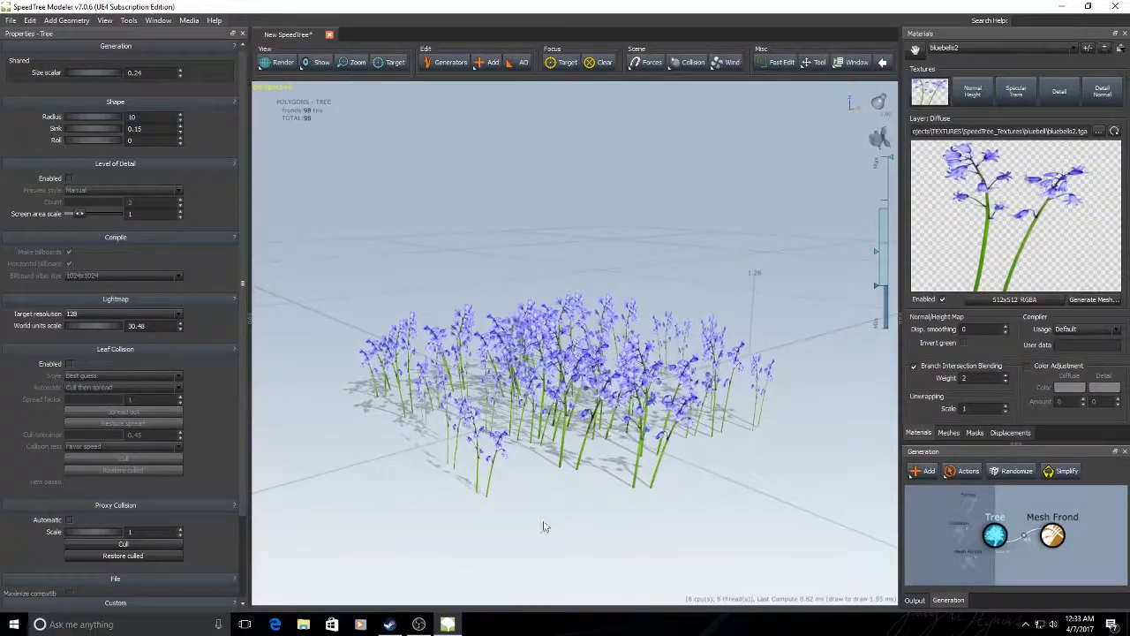
{"action": "left_click_drag", "start_coordinate": [520, 519], "coordinate": [527, 518]}
{"action": "middle_click_drag", "start_coordinate": [527, 518], "coordinate": [533, 503]}
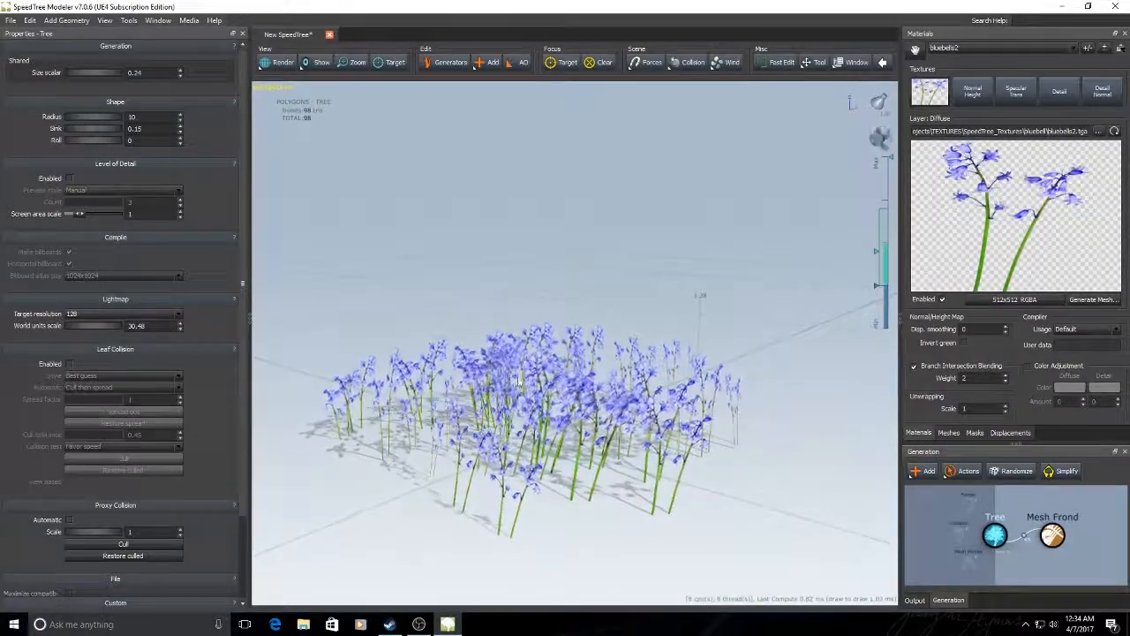
{"action": "mouse_move", "coordinate": [632, 549]}
{"action": "middle_mouse_down"}
{"action": "mouse_move", "coordinate": [630, 559]}
{"action": "mouse_move", "coordinate": [650, 522]}
{"action": "mouse_move", "coordinate": [620, 504]}
{"action": "middle_mouse_up"}
Step: Reduce the Tree generator's size scalar to 0.2
{"action": "left_click", "coordinate": [11, 20]}
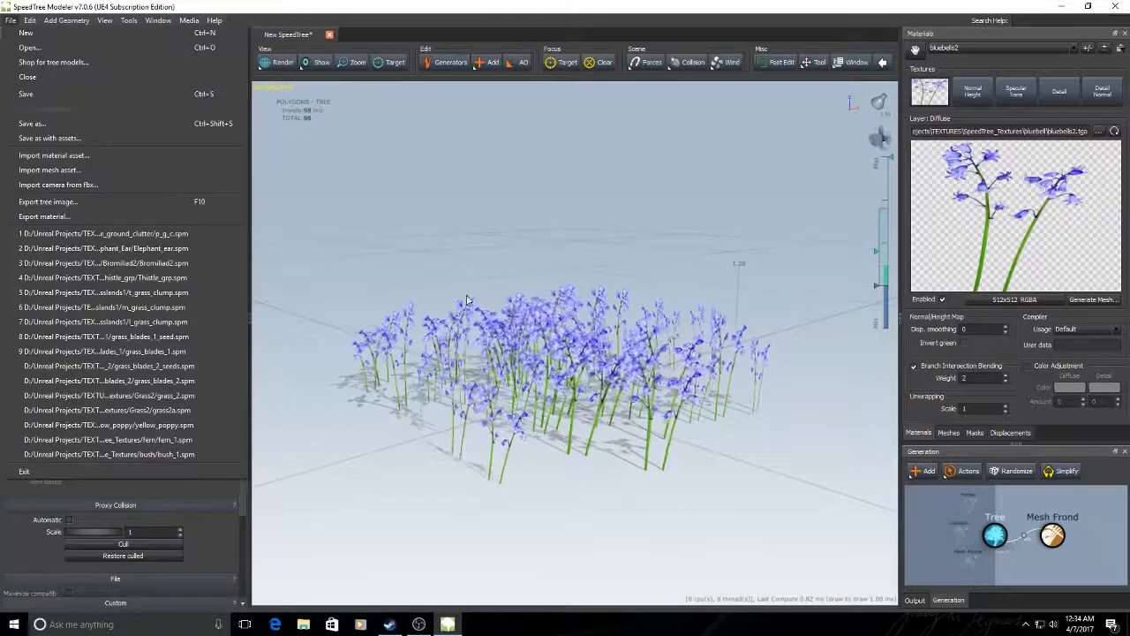
{"action": "left_click", "coordinate": [720, 490]}
{"action": "left_click", "coordinate": [993, 533]}
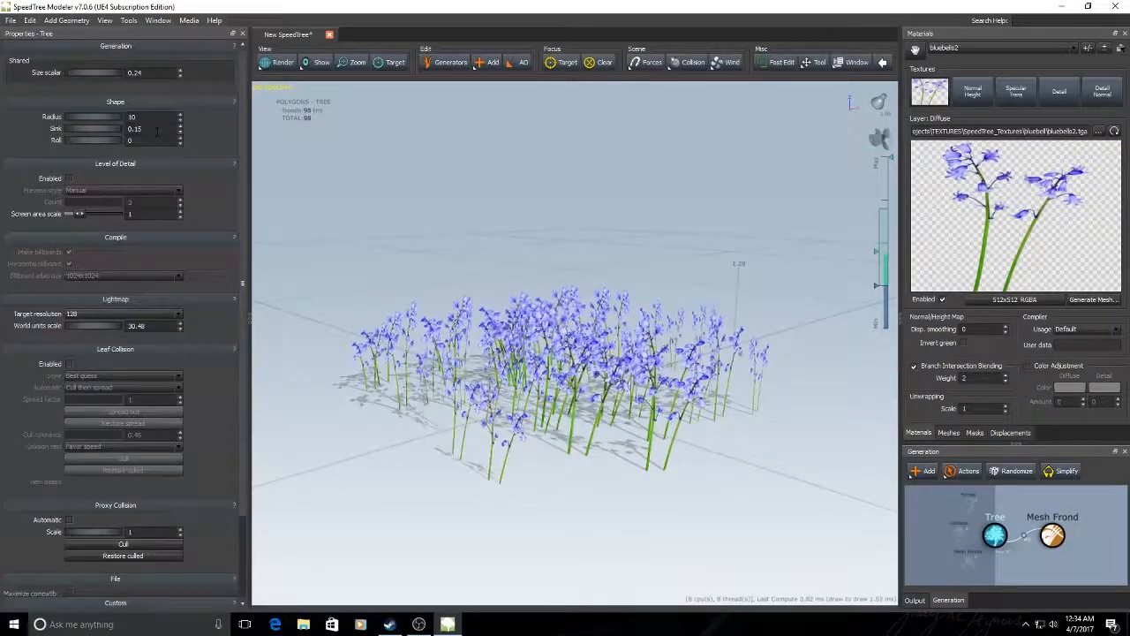
{"action": "left_click_drag", "start_coordinate": [106, 74], "coordinate": [103, 72]}
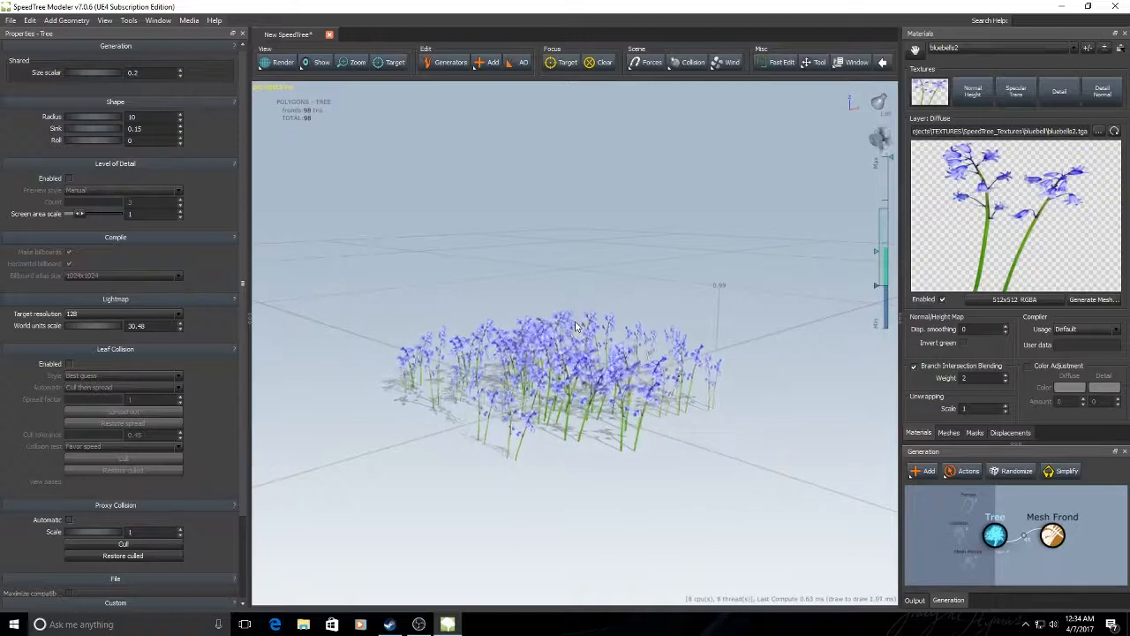
Step: Save the model as bluebells.spm in the SpeedTree_Textures/bluebell folder, replacing the existing file
{"action": "left_click", "coordinate": [10, 22]}
{"action": "left_click", "coordinate": [33, 123]}
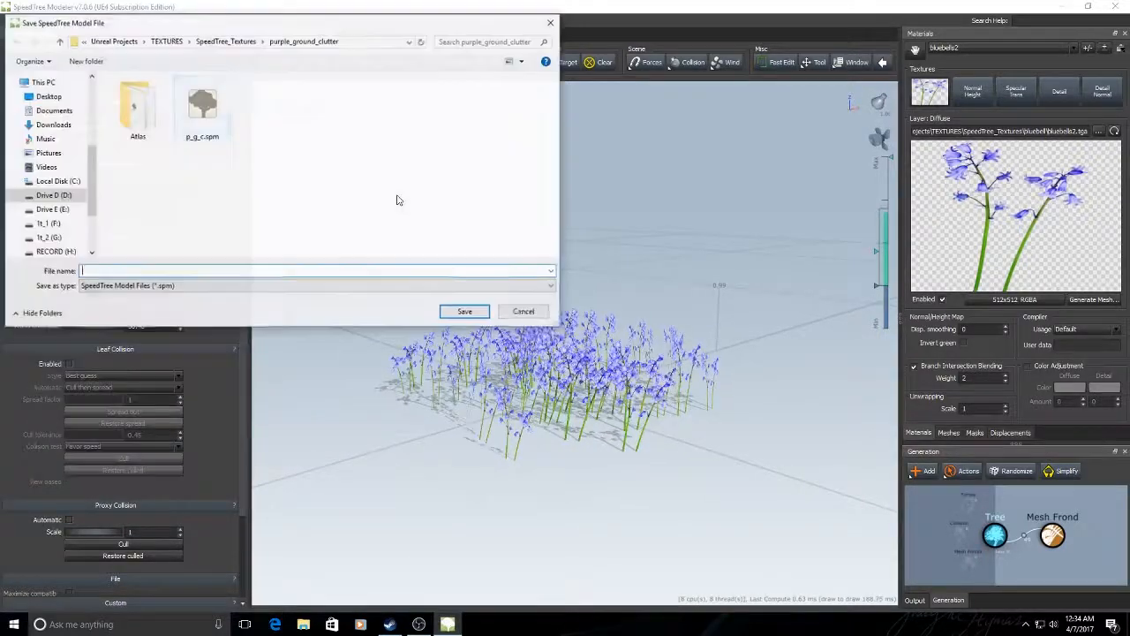
{"action": "left_click", "coordinate": [231, 40]}
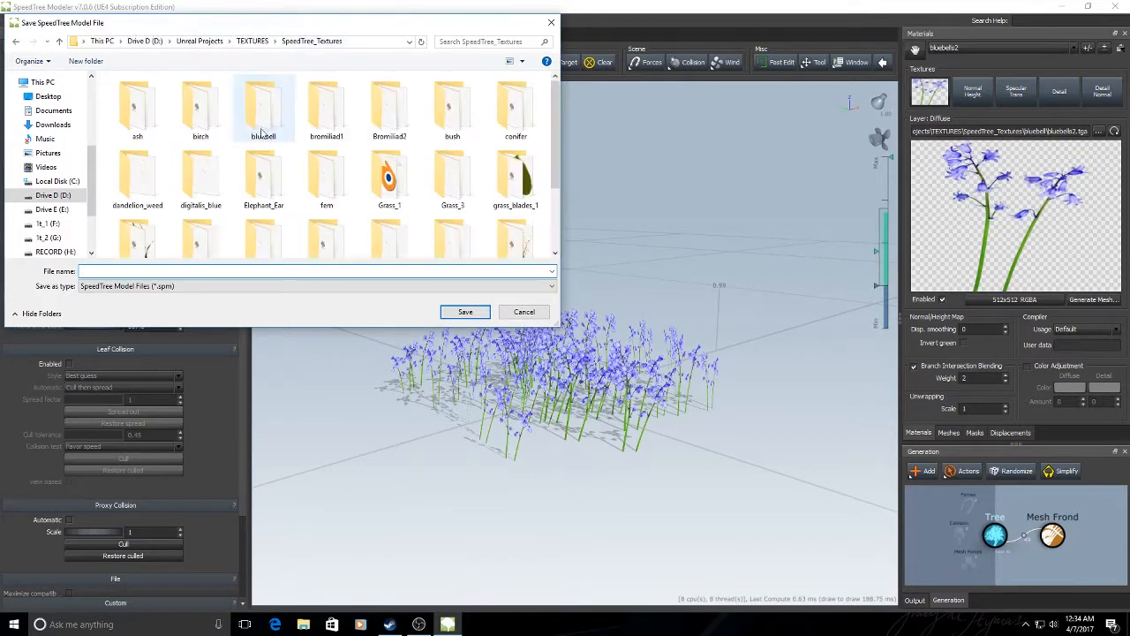
{"action": "double_click", "coordinate": [263, 108]}
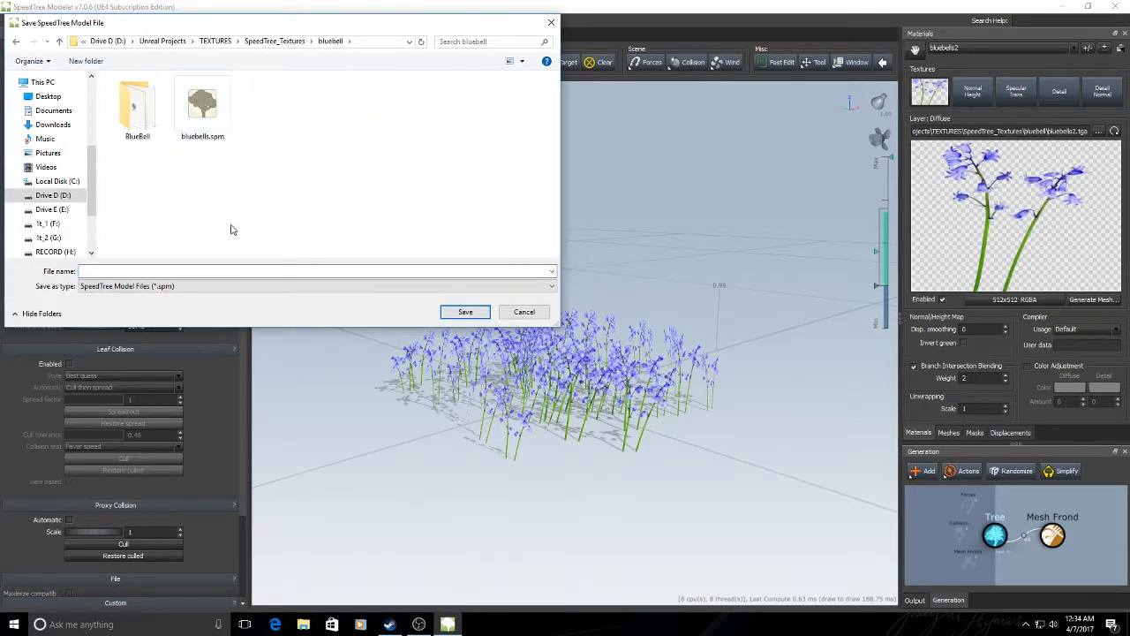
{"action": "left_click", "coordinate": [203, 104]}
{"action": "left_click", "coordinate": [462, 312]}
{"action": "left_click", "coordinate": [600, 316]}
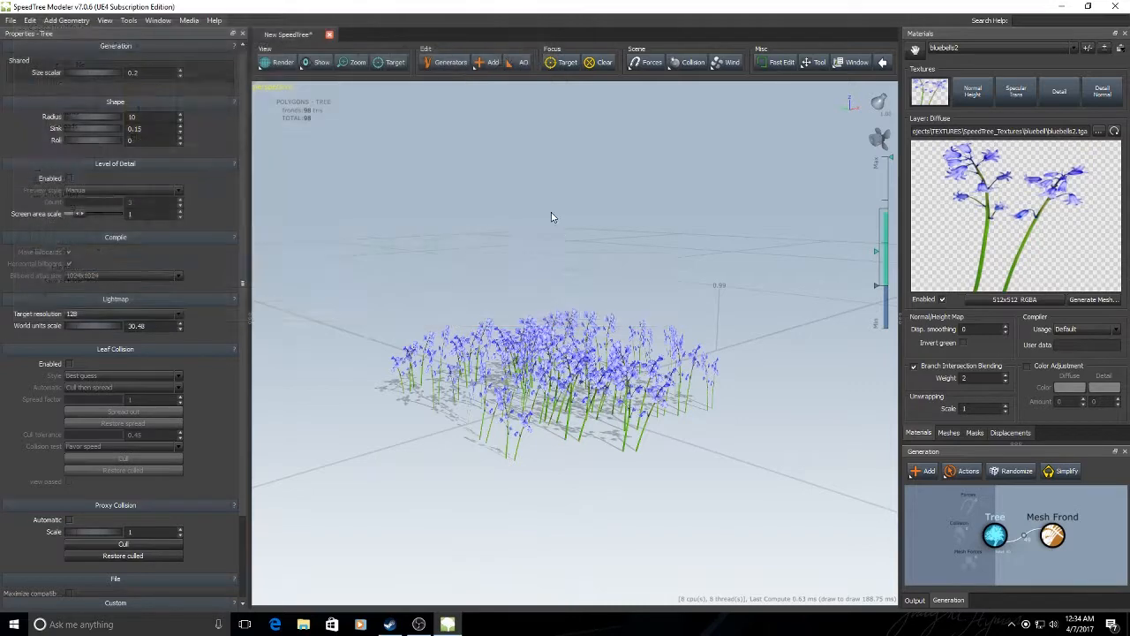
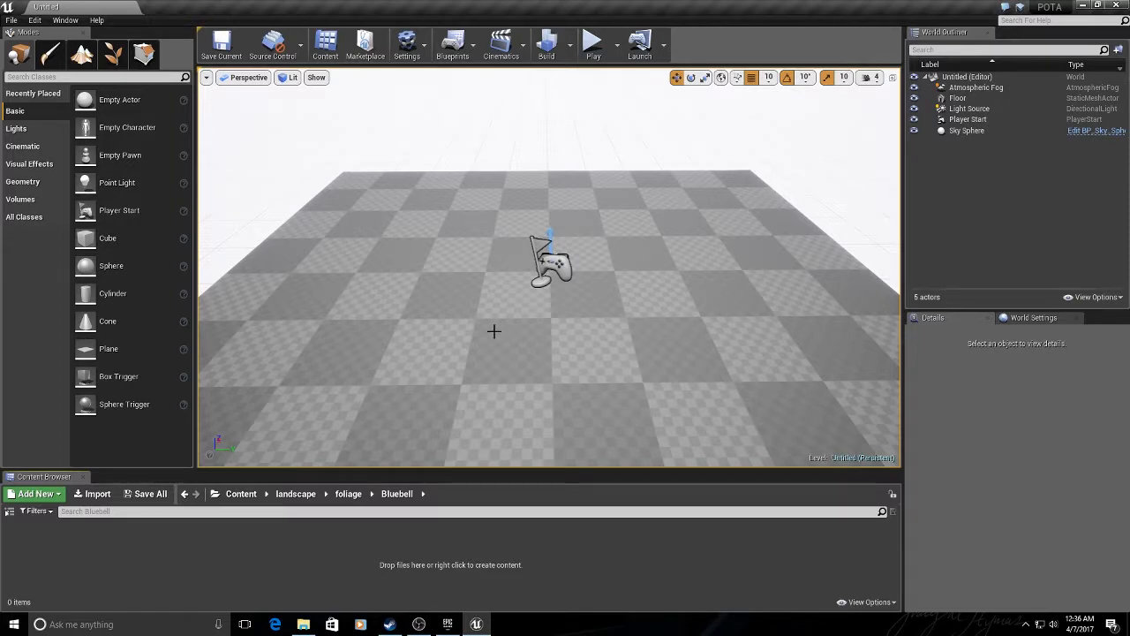
Step: View the POTA project in the Epic Games Launcher and return to the Bluebell folder under landscape/foliage in Unreal Editor
{"action": "left_click", "coordinate": [448, 624]}
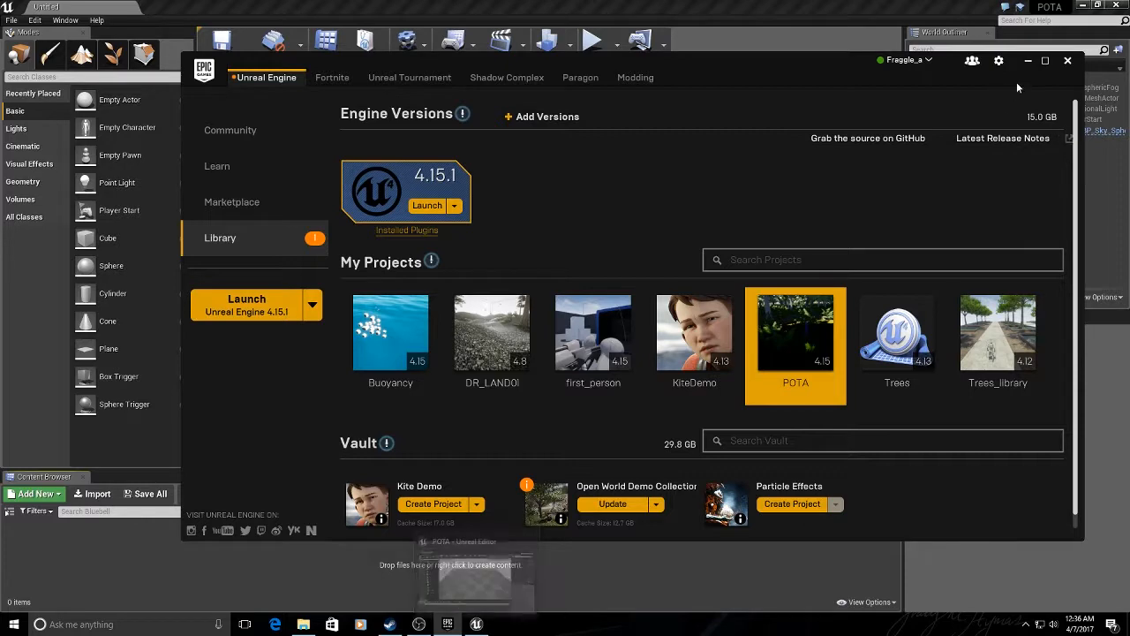
{"action": "left_click", "coordinate": [1027, 60]}
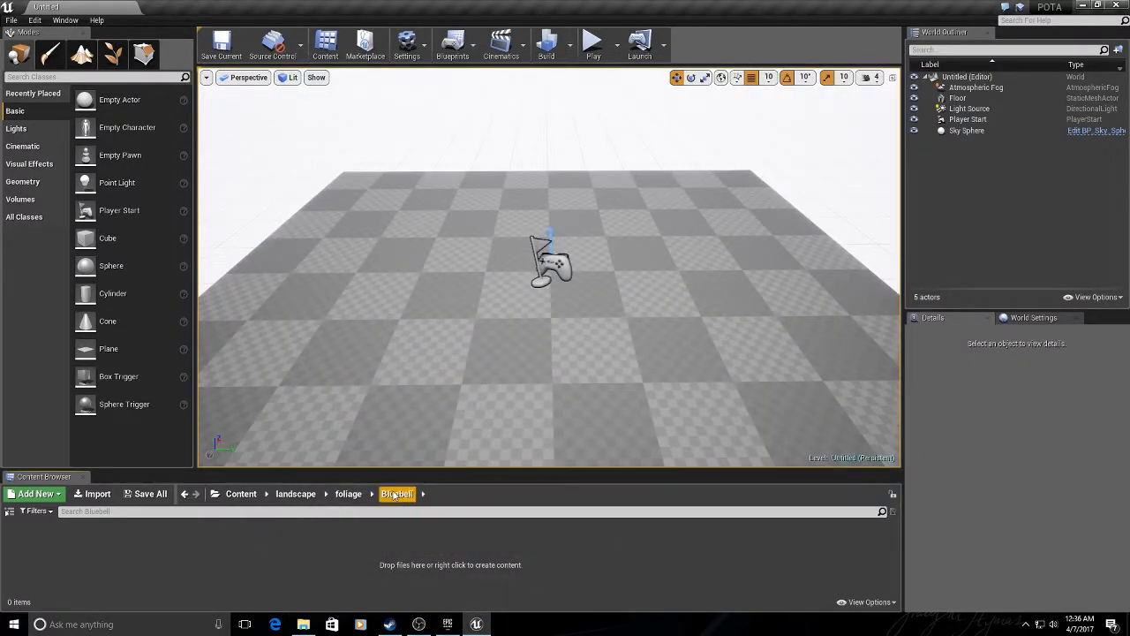
{"action": "left_click", "coordinate": [348, 494]}
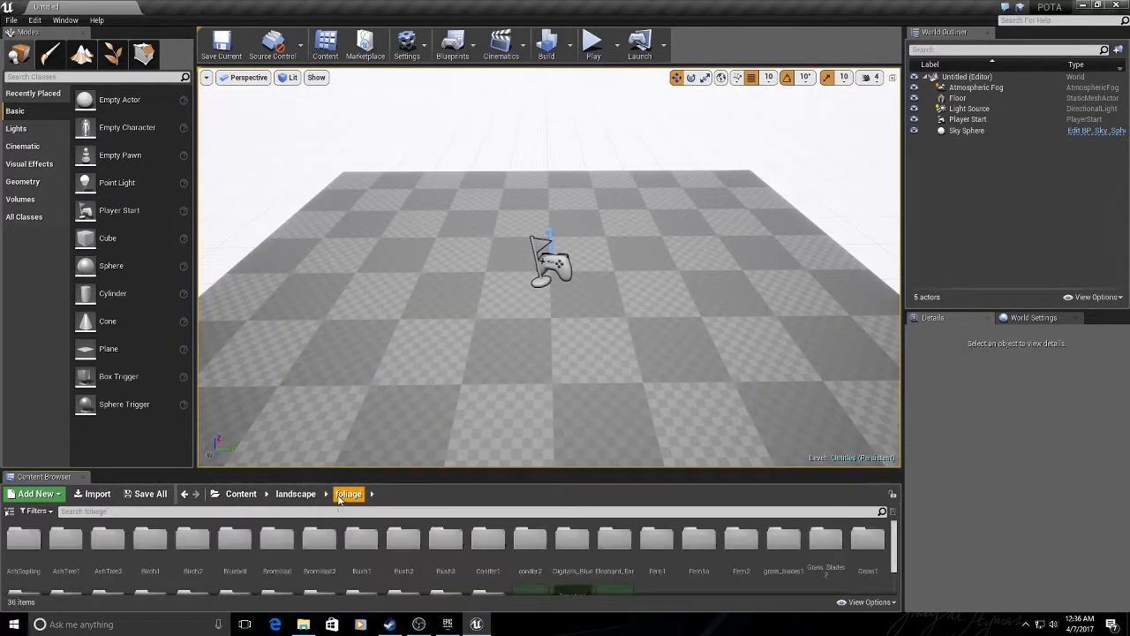
{"action": "double_click", "coordinate": [236, 552]}
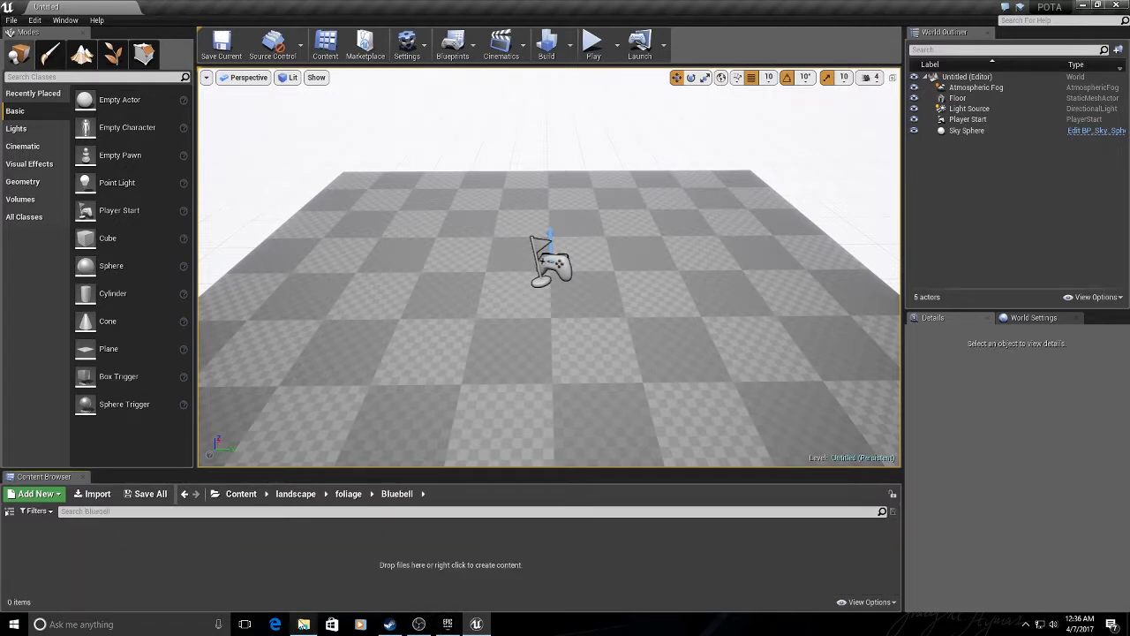
Step: Import Atlas.tga and bluebells.srt from the BlueBell/Atlas folder into the project's Bluebell folder, keeping the default SpeedTree options
{"action": "left_click", "coordinate": [303, 624]}
{"action": "double_click", "coordinate": [489, 235]}
{"action": "double_click", "coordinate": [492, 232]}
{"action": "left_click_drag", "start_coordinate": [509, 249], "coordinate": [565, 221]}
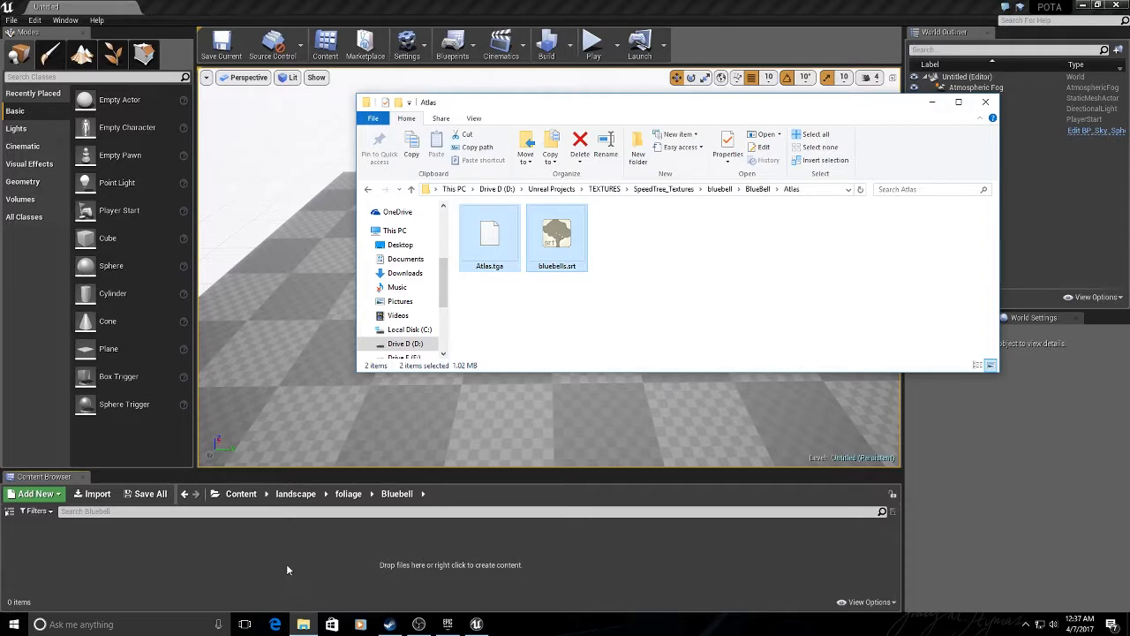
{"action": "left_click", "coordinate": [500, 486]}
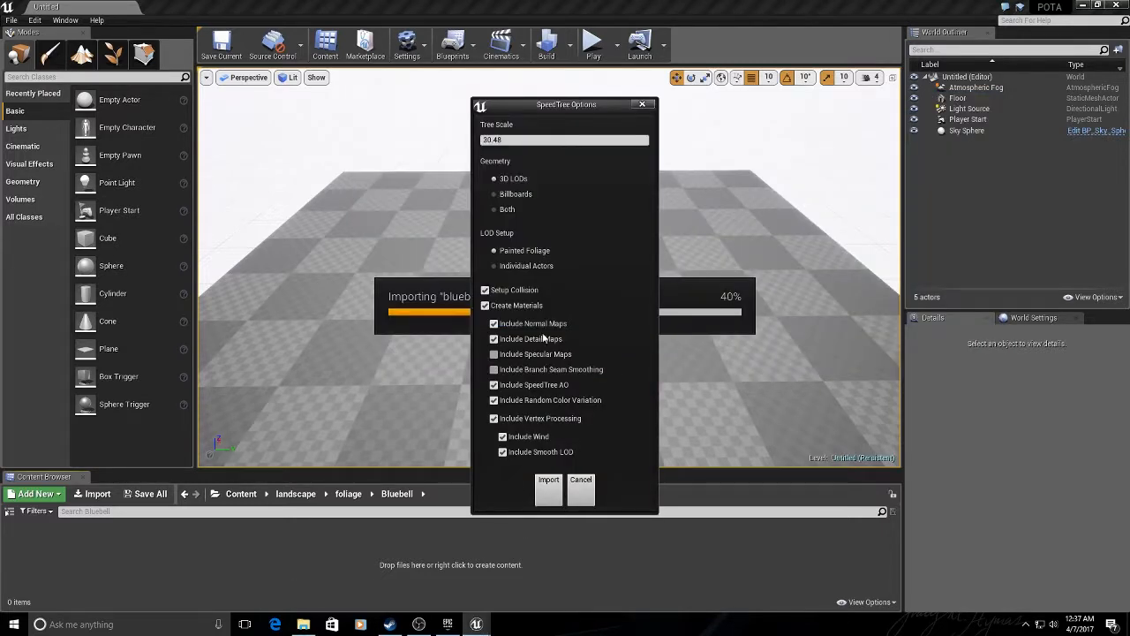
{"action": "left_click", "coordinate": [547, 483]}
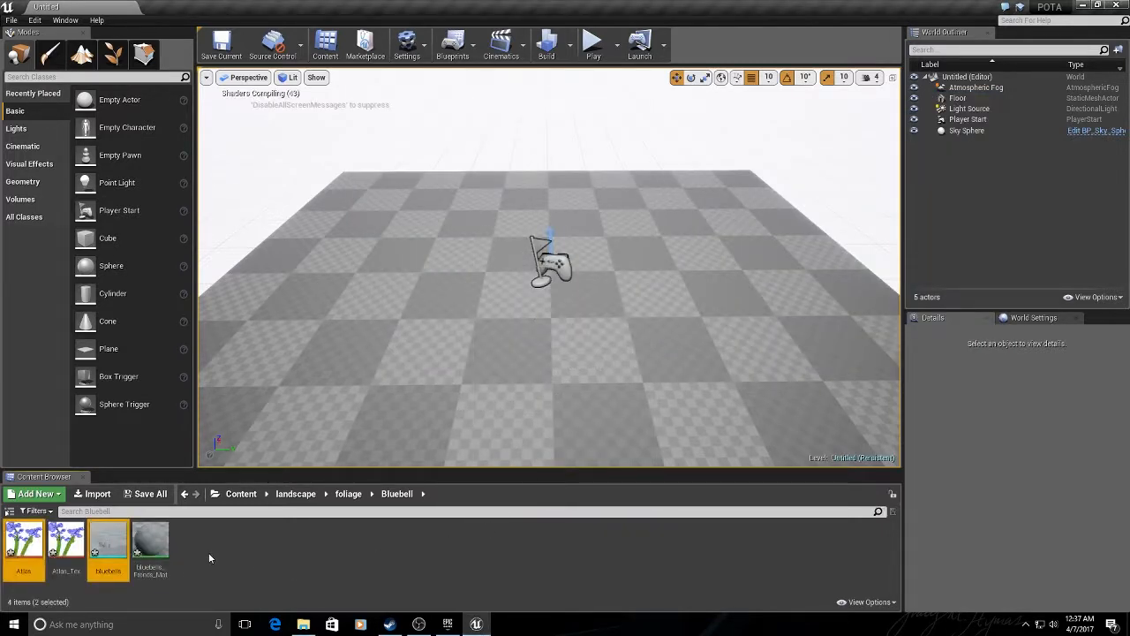
Step: Save all the newly imported bluebell assets
{"action": "left_click", "coordinate": [235, 569]}
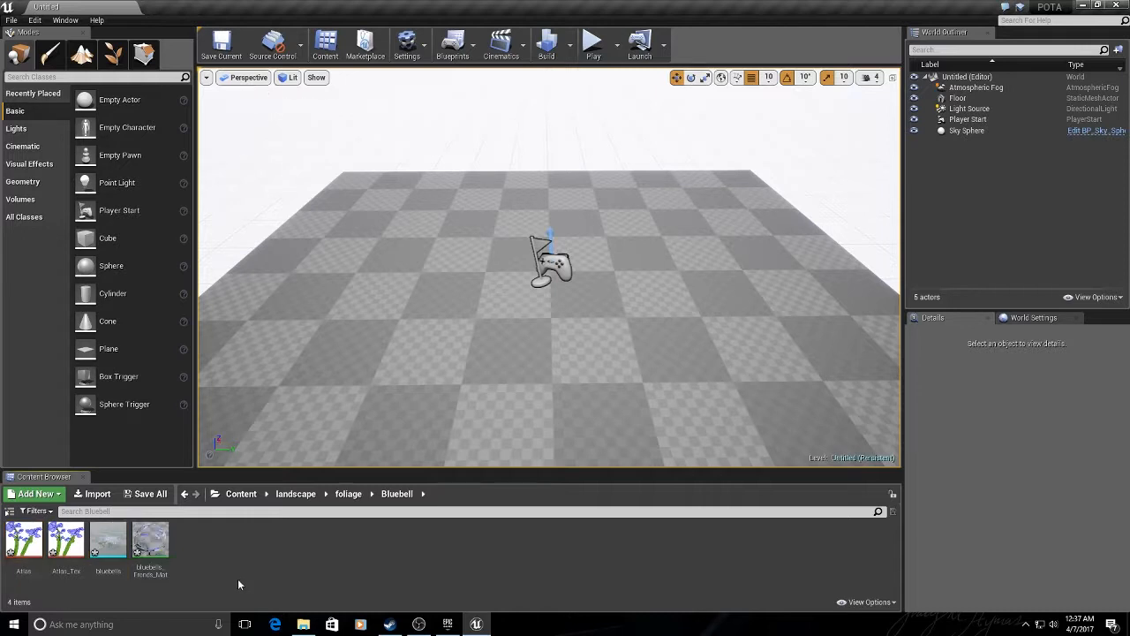
{"action": "left_click", "coordinate": [12, 19]}
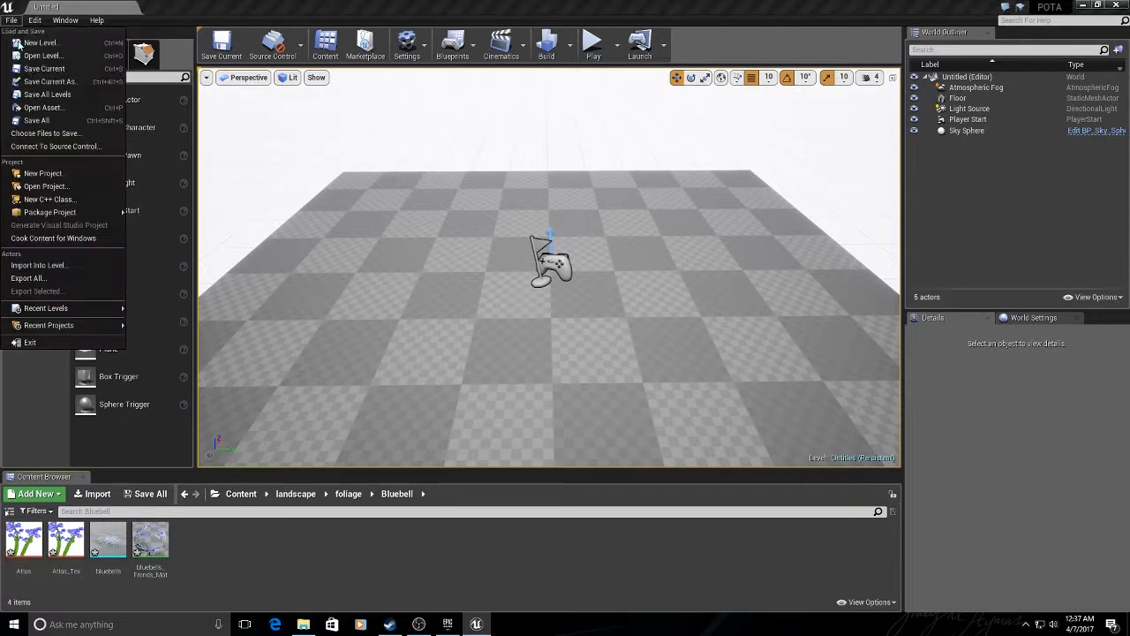
{"action": "left_click", "coordinate": [28, 121]}
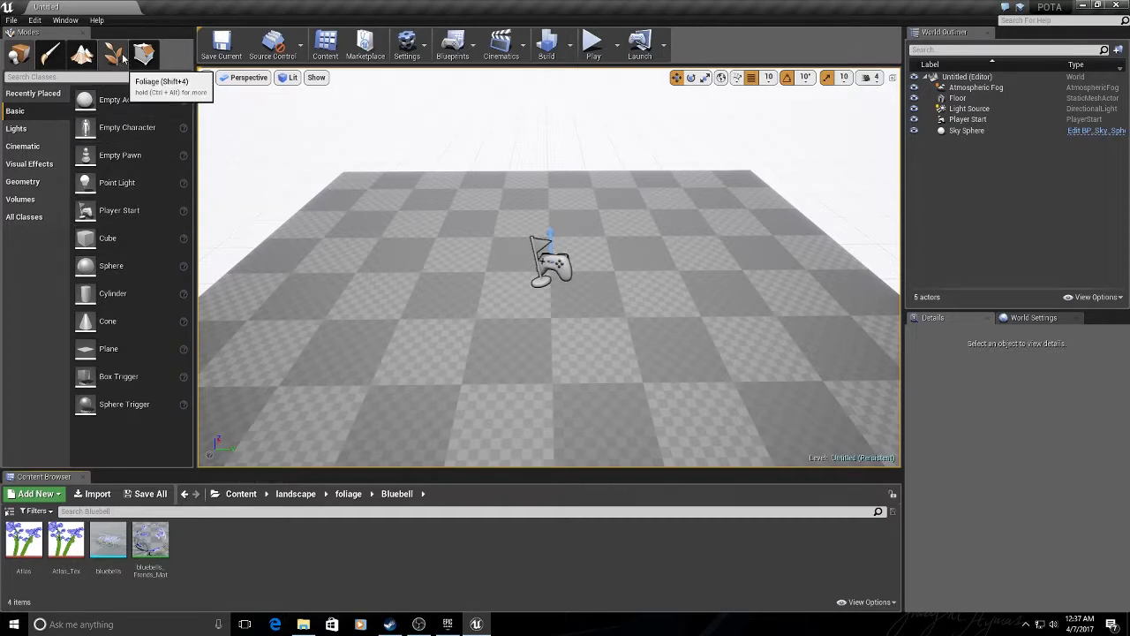
Step: Open the POTA_TestMap level from the Content folder, dismiss the message log and look down at the forest floor
{"action": "left_click", "coordinate": [241, 494]}
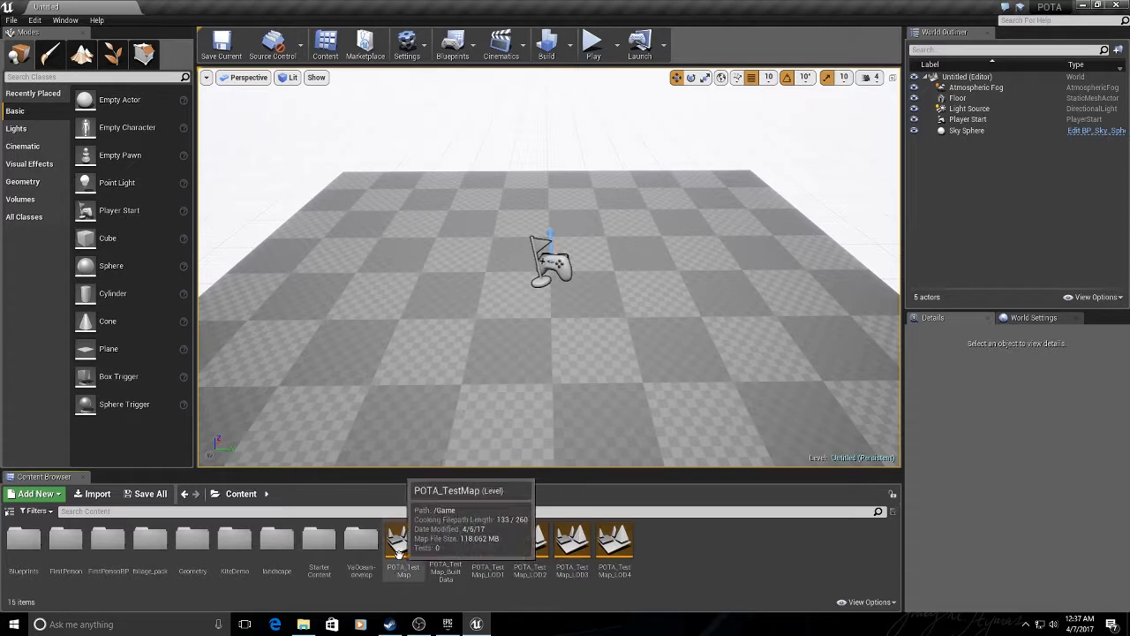
{"action": "double_click", "coordinate": [398, 551]}
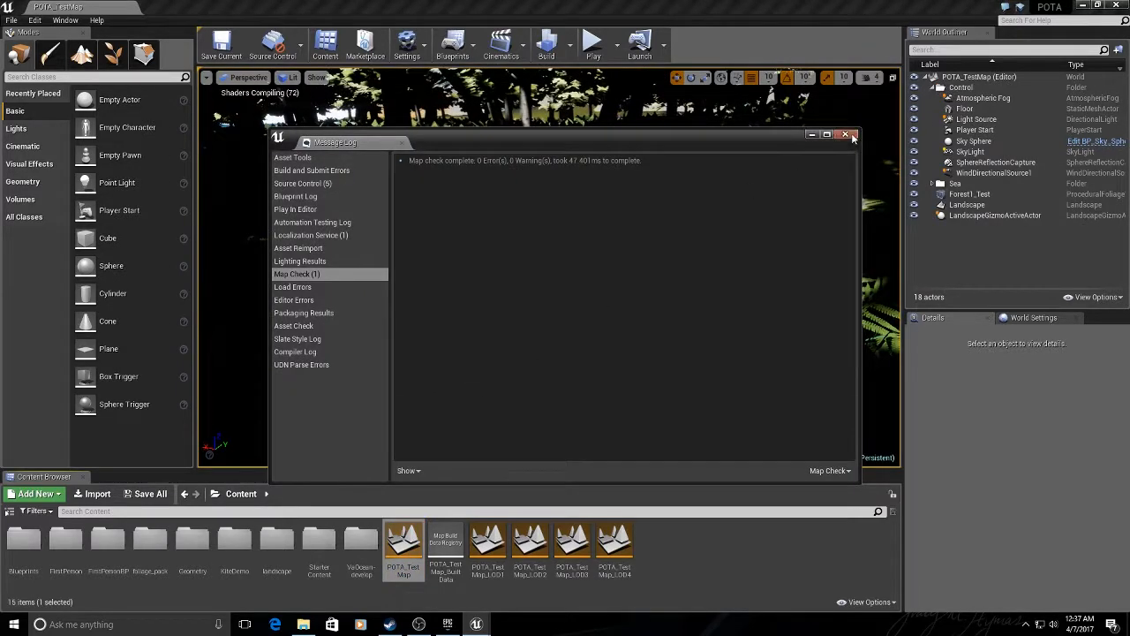
{"action": "left_click", "coordinate": [845, 135]}
{"action": "mouse_move", "coordinate": [586, 299]}
{"action": "right_mouse_down"}
{"action": "mouse_move", "coordinate": [624, 300]}
{"action": "mouse_move", "coordinate": [646, 326]}
{"action": "mouse_move", "coordinate": [812, 309]}
{"action": "mouse_move", "coordinate": [763, 296]}
{"action": "mouse_move", "coordinate": [819, 322]}
{"action": "mouse_move", "coordinate": [810, 341]}
{"action": "mouse_move", "coordinate": [834, 297]}
{"action": "mouse_move", "coordinate": [817, 332]}
{"action": "mouse_move", "coordinate": [808, 323]}
{"action": "mouse_move", "coordinate": [792, 454]}
{"action": "right_mouse_up"}
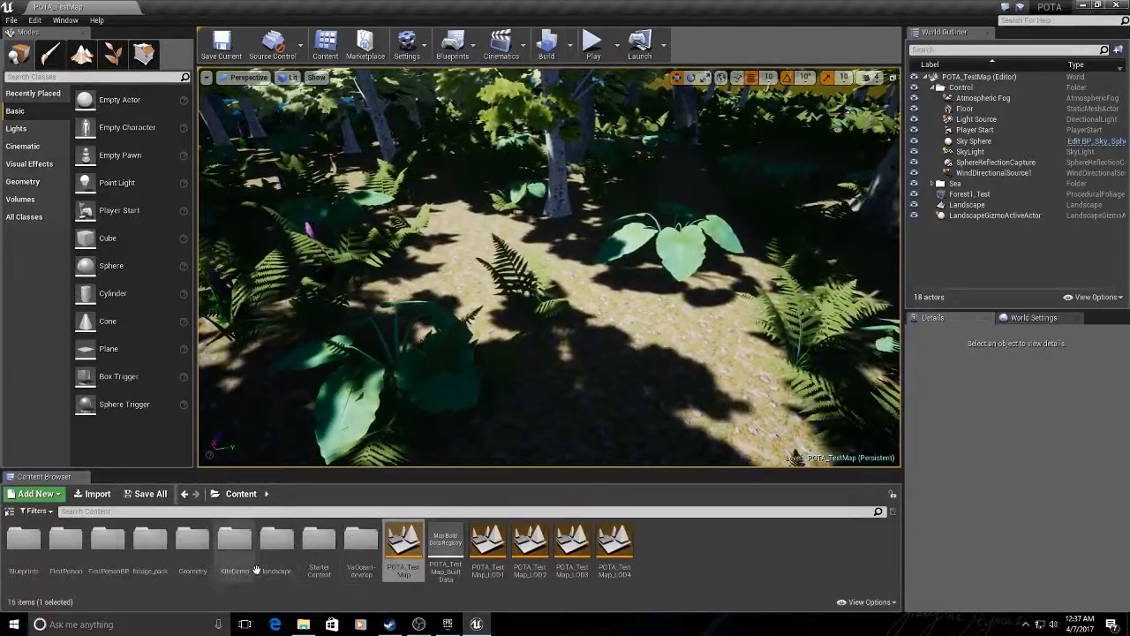
Step: Add the bluebells mesh from landscape/foliage/Bluebell as a new foliage type in Foliage mode
{"action": "double_click", "coordinate": [276, 540]}
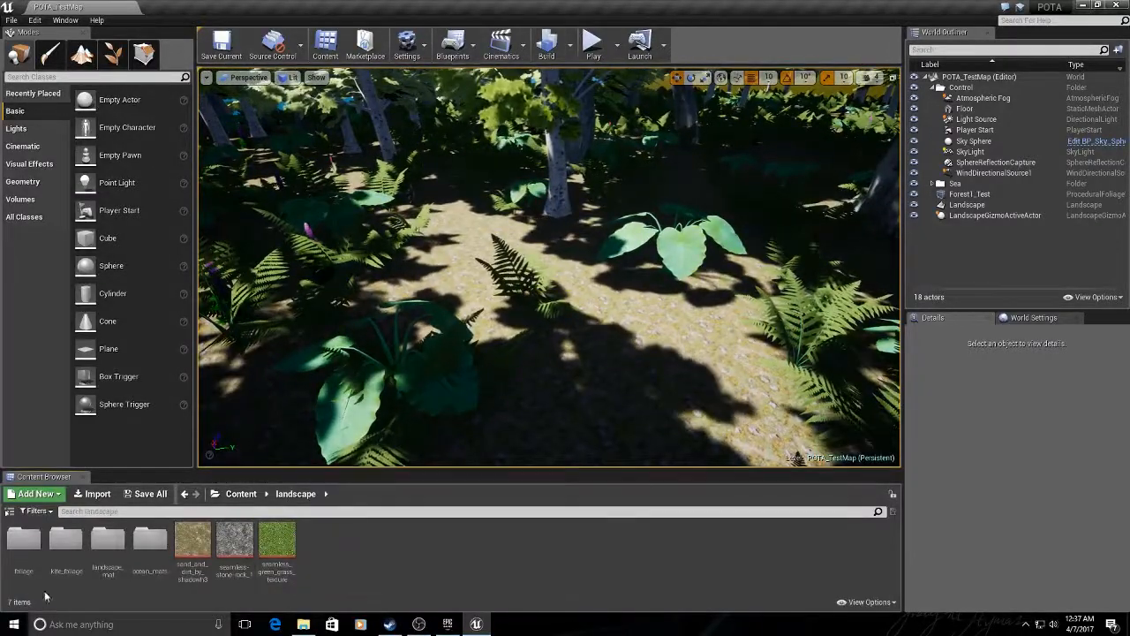
{"action": "double_click", "coordinate": [24, 538]}
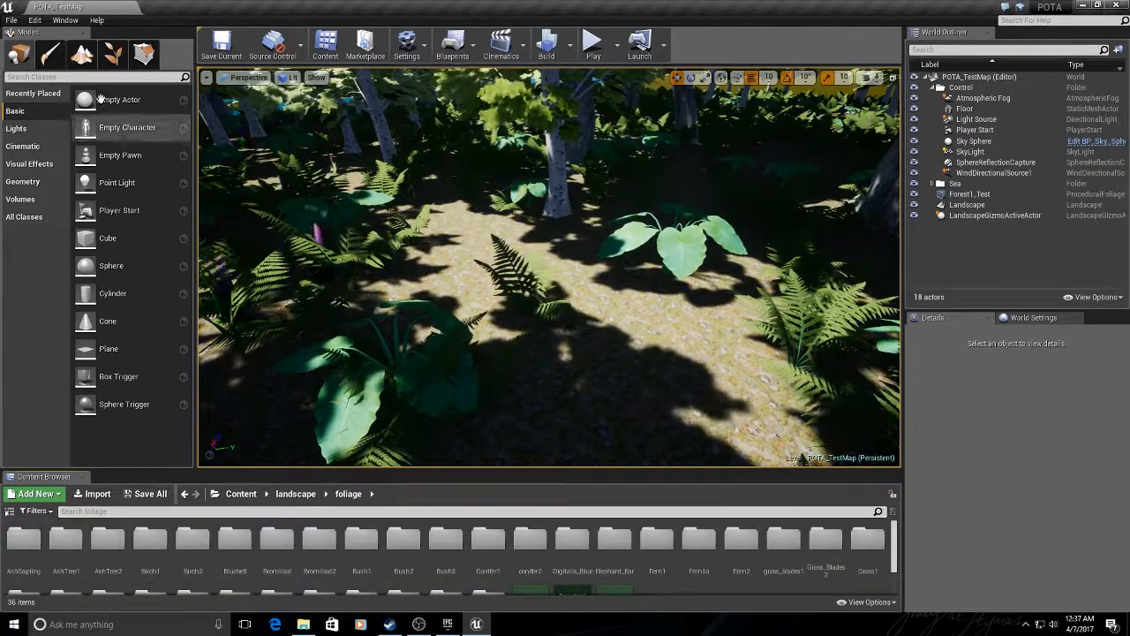
{"action": "left_click", "coordinate": [113, 55]}
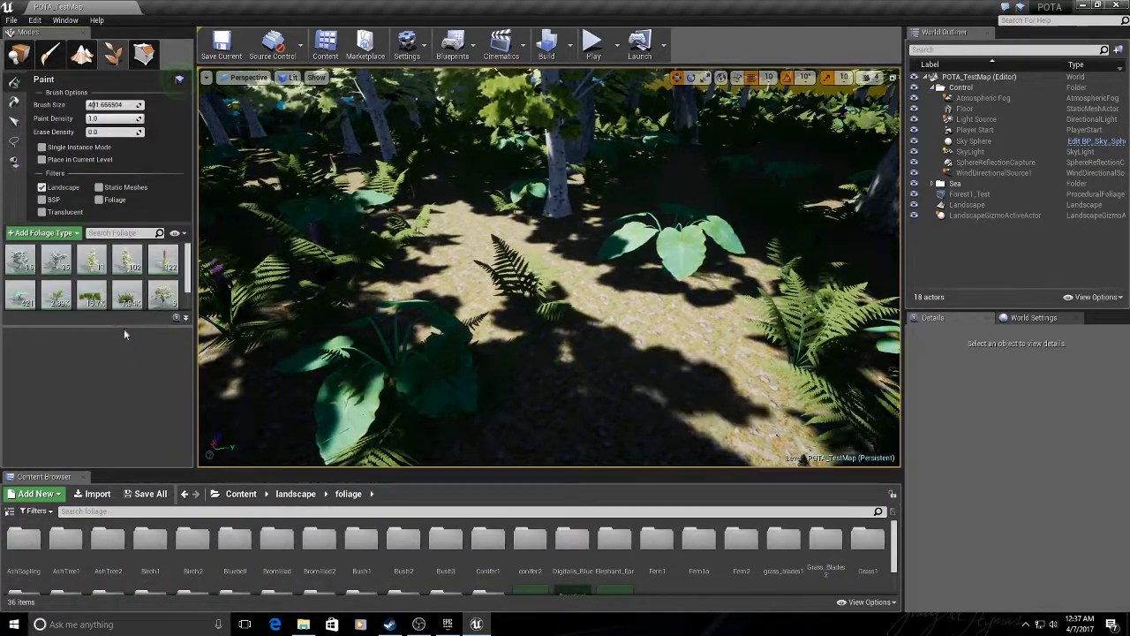
{"action": "left_click_drag", "start_coordinate": [123, 325], "coordinate": [124, 406]}
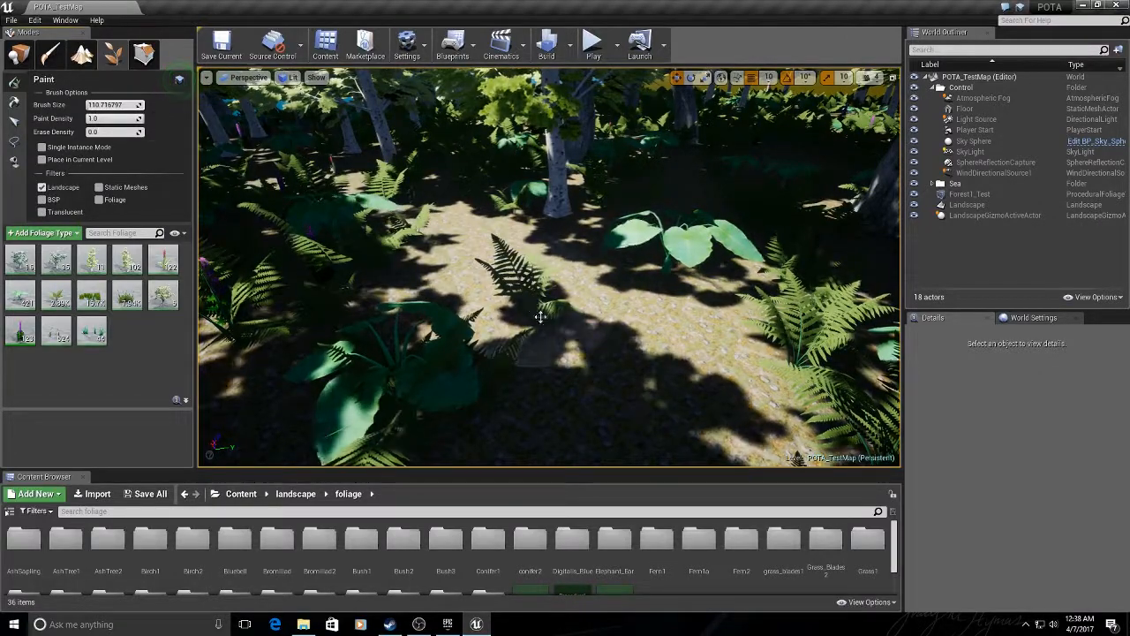
{"action": "double_click", "coordinate": [238, 548]}
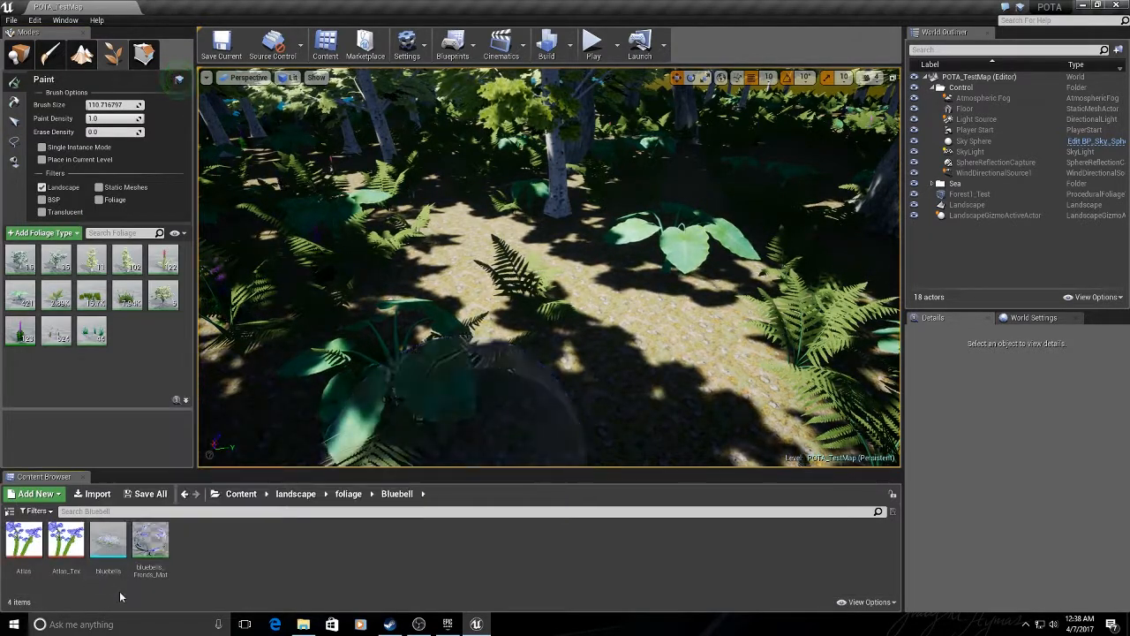
{"action": "left_click_drag", "start_coordinate": [108, 547], "coordinate": [125, 368]}
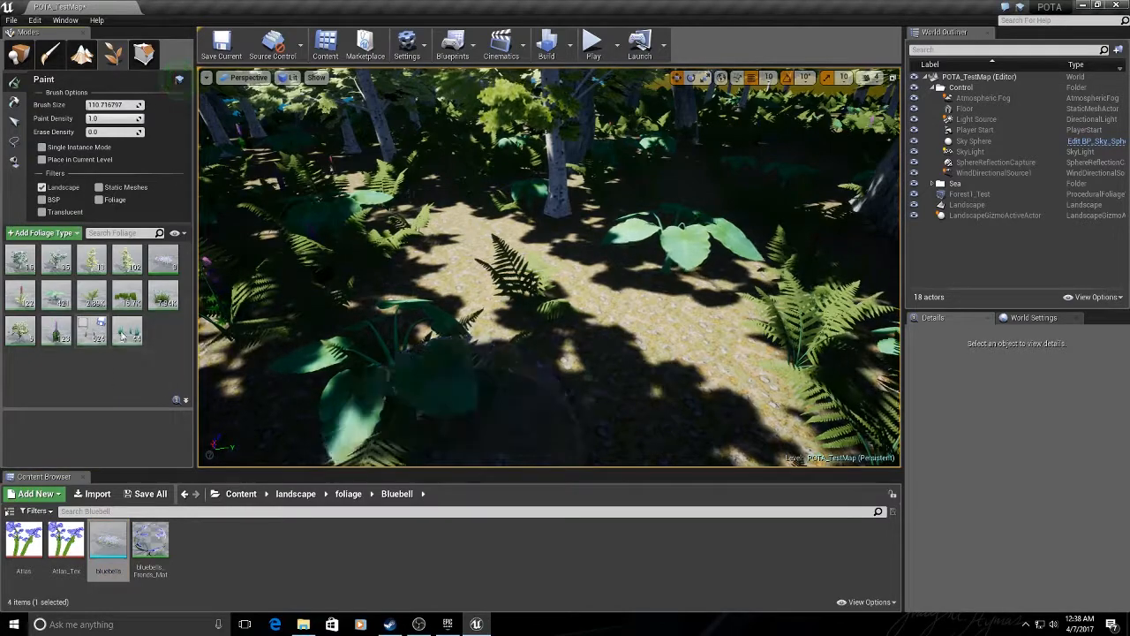
Step: Set the bluebells foliage type's density to 10 and paint a cluster on the sunlit ground beside the central fern
{"action": "left_click", "coordinate": [163, 262]}
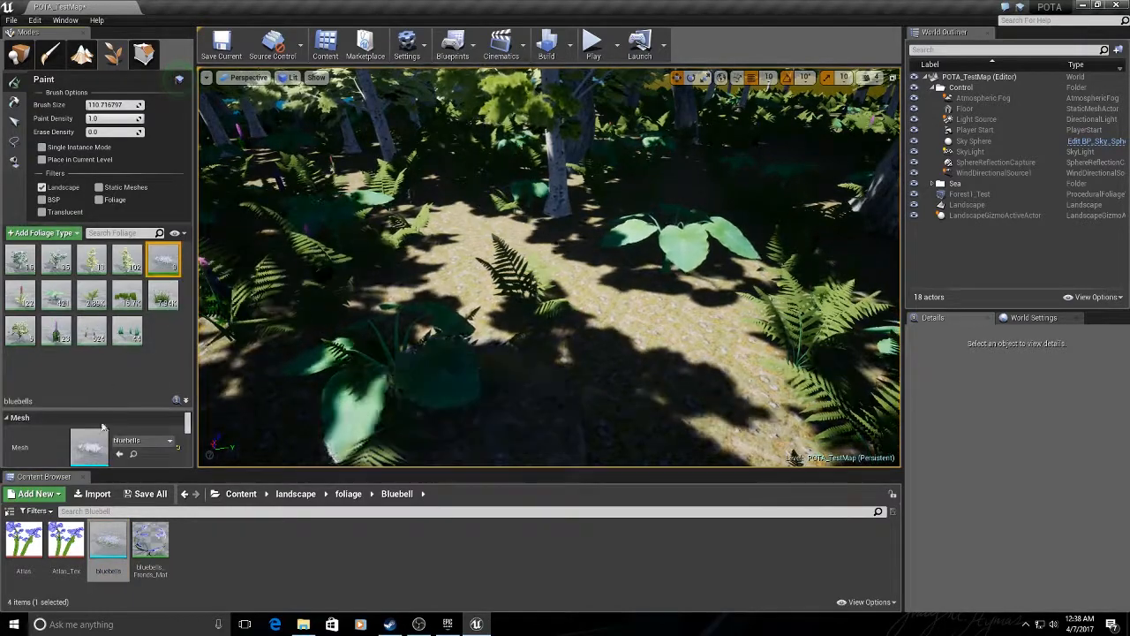
{"action": "scroll", "coordinate": [118, 436], "scroll_direction": "down", "scroll_amount": 1}
{"action": "left_click", "coordinate": [98, 445]}
{"action": "type", "text": "1"}
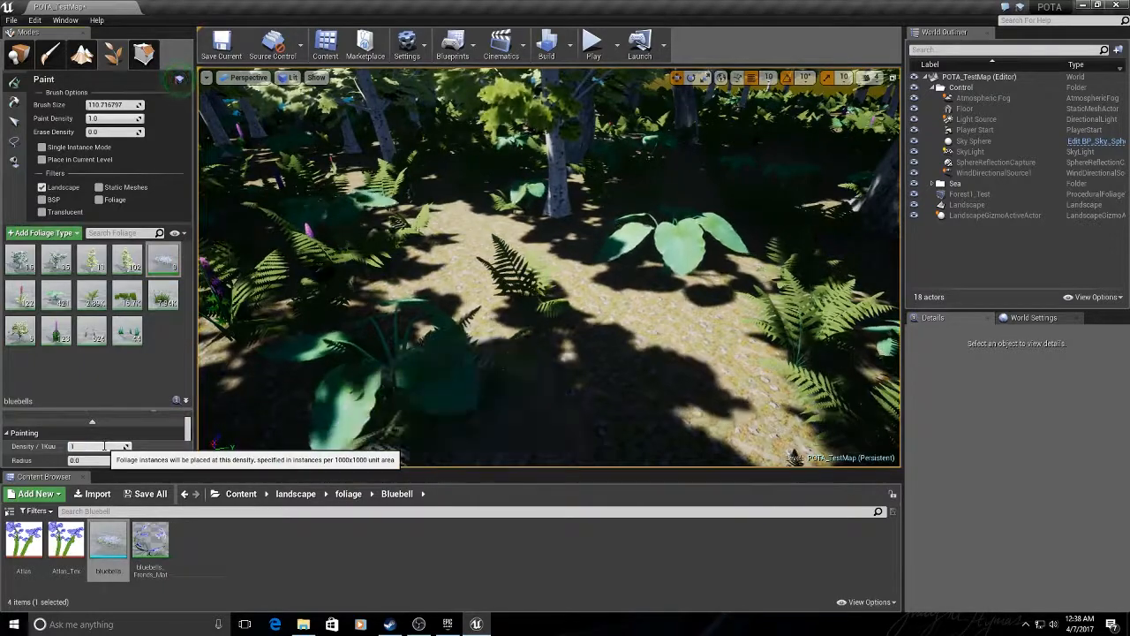
{"action": "type", "text": "0"}
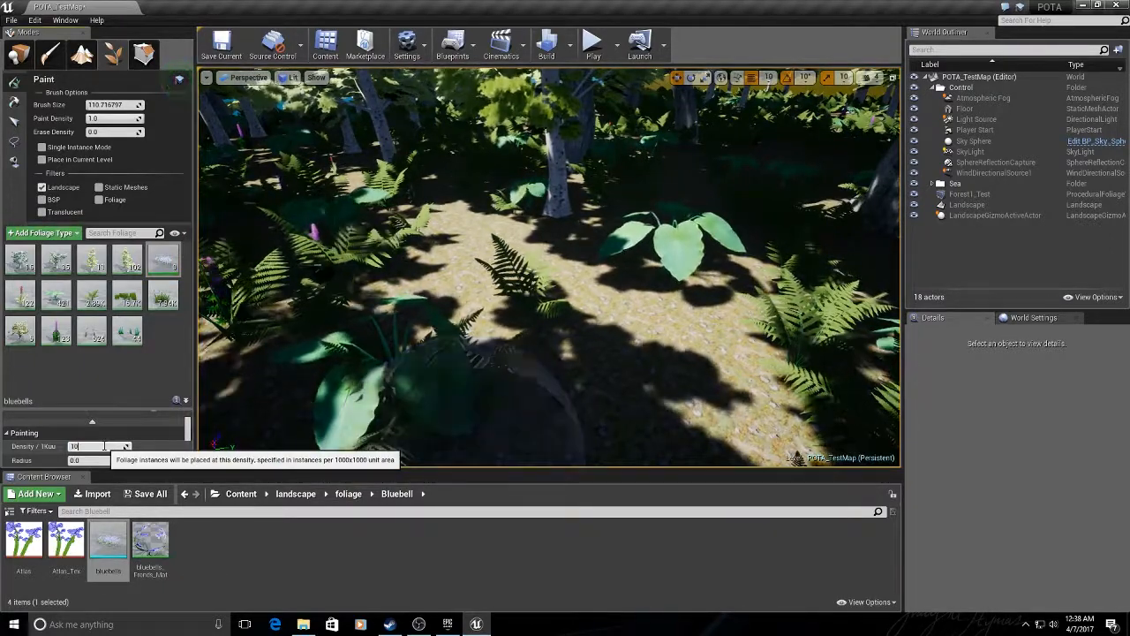
{"action": "key", "text": "Return"}
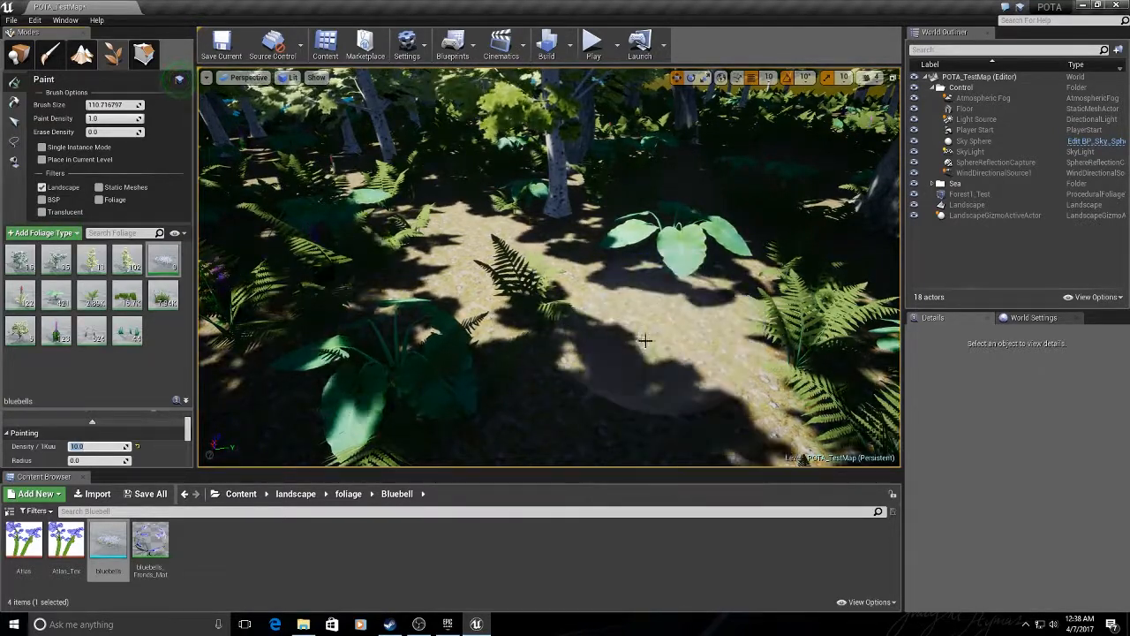
{"action": "left_click", "coordinate": [663, 336]}
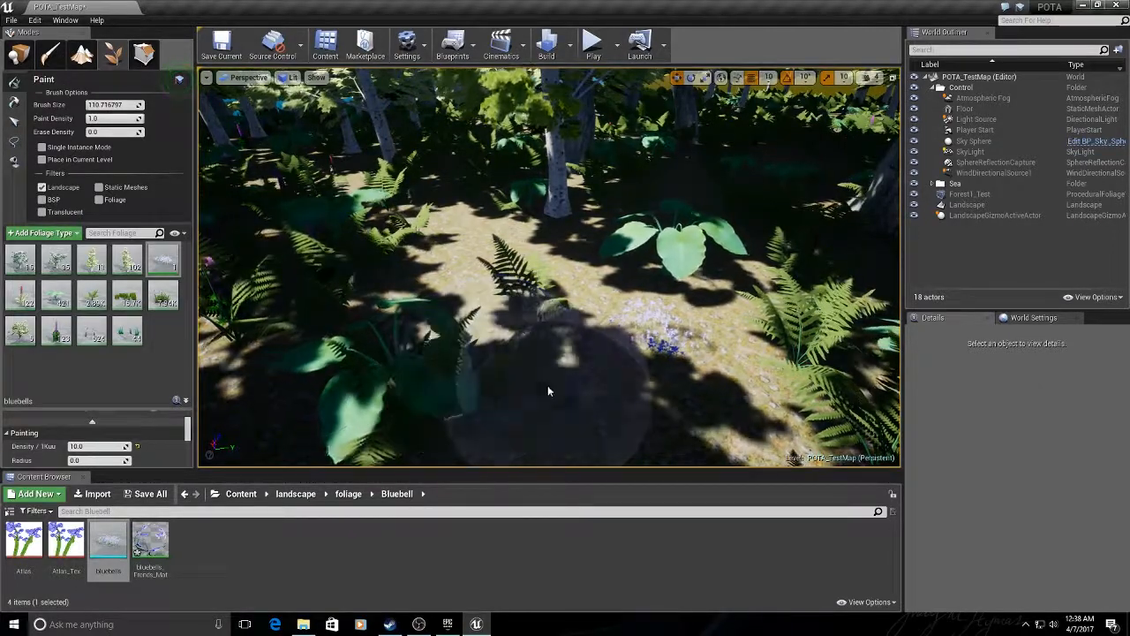
Step: Erase the test cluster of bluebells painted beside the central fern
{"action": "key", "text": "w"}
{"action": "mouse_move", "coordinate": [577, 390]}
{"action": "right_mouse_down"}
{"action": "mouse_move", "coordinate": [623, 415]}
{"action": "mouse_move", "coordinate": [616, 386]}
{"action": "mouse_move", "coordinate": [586, 385]}
{"action": "mouse_move", "coordinate": [600, 386]}
{"action": "mouse_move", "coordinate": [587, 397]}
{"action": "right_mouse_up"}
{"action": "left_click", "coordinate": [553, 315], "text": "shift"}
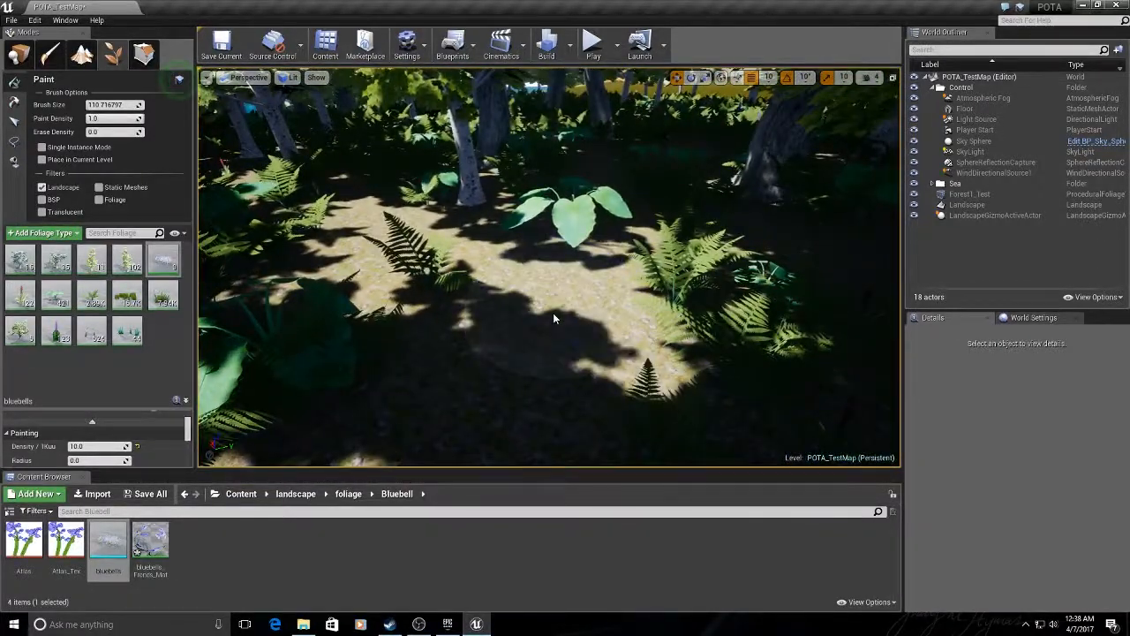
Step: Set the bluebells foliage type's Scale X to a minimum of 1.2 and a maximum of 1.3
{"action": "left_click", "coordinate": [162, 262]}
{"action": "scroll", "coordinate": [128, 444], "scroll_direction": "down", "scroll_amount": 5}
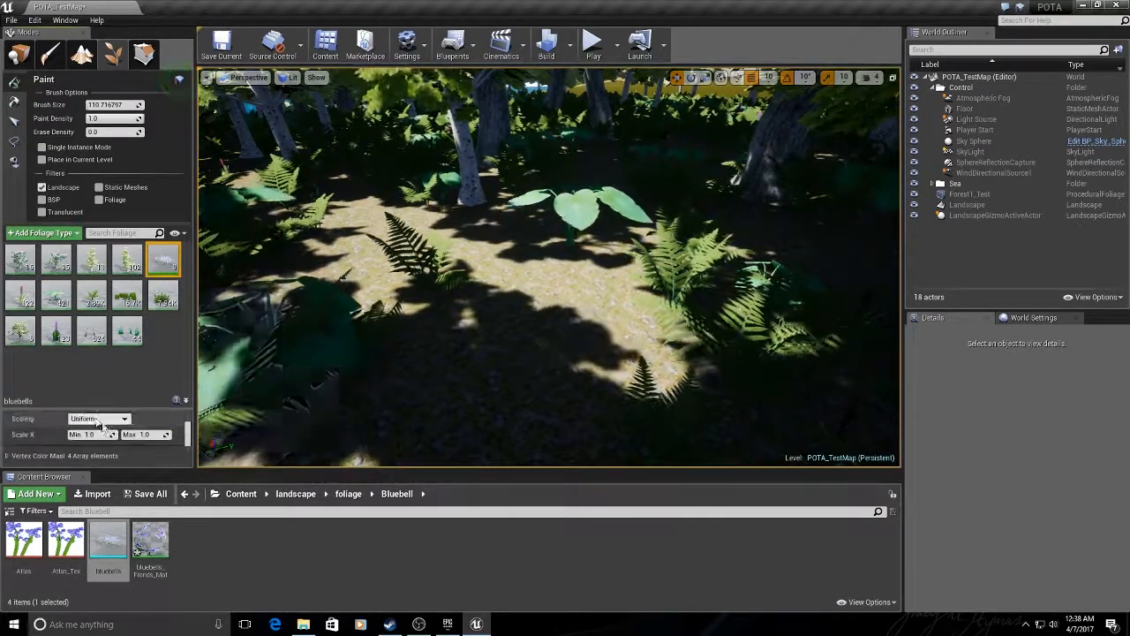
{"action": "left_click", "coordinate": [89, 434]}
{"action": "type", "text": "1.2"}
{"action": "key", "text": "Tab"}
{"action": "type", "text": "1.3"}
{"action": "key", "text": "Return"}
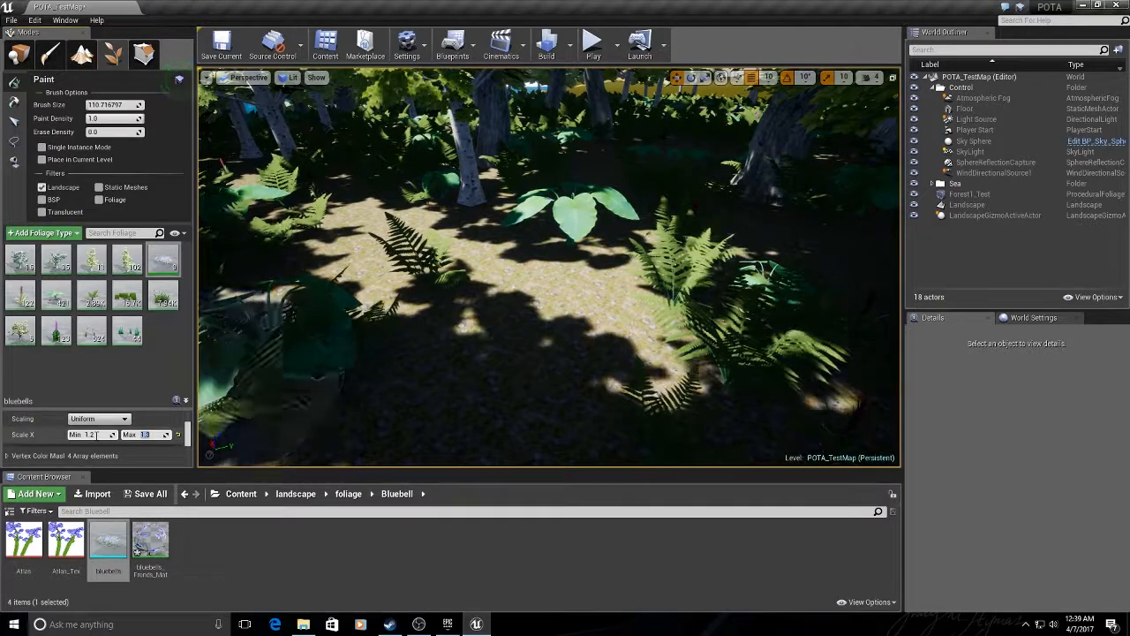
Step: Paint bluebells over the partly shaded forest floor between the central ferns
{"action": "mouse_move", "coordinate": [518, 318]}
{"action": "left_mouse_down"}
{"action": "mouse_move", "coordinate": [553, 328]}
{"action": "mouse_move", "coordinate": [580, 295]}
{"action": "mouse_move", "coordinate": [523, 297]}
{"action": "left_mouse_up"}
{"action": "mouse_move", "coordinate": [353, 411]}
{"action": "left_mouse_down"}
{"action": "mouse_move", "coordinate": [459, 374]}
{"action": "mouse_move", "coordinate": [548, 292]}
{"action": "left_mouse_up"}
{"action": "mouse_move", "coordinate": [334, 306]}
{"action": "left_mouse_down"}
{"action": "mouse_move", "coordinate": [303, 252]}
{"action": "mouse_move", "coordinate": [327, 341]}
{"action": "mouse_move", "coordinate": [327, 212]}
{"action": "mouse_move", "coordinate": [500, 328]}
{"action": "left_mouse_up"}
Step: Paint a large bluebell patch over the sunlit and shaded ground of the neighbouring clearing, around the birch and the purple lupin
{"action": "mouse_move", "coordinate": [499, 327]}
{"action": "right_mouse_down"}
{"action": "mouse_move", "coordinate": [535, 385]}
{"action": "mouse_move", "coordinate": [441, 370]}
{"action": "right_mouse_up"}
{"action": "mouse_move", "coordinate": [568, 189]}
{"action": "right_mouse_down"}
{"action": "mouse_move", "coordinate": [649, 80]}
{"action": "mouse_move", "coordinate": [786, 75]}
{"action": "right_mouse_up"}
{"action": "mouse_move", "coordinate": [601, 229]}
{"action": "right_mouse_down"}
{"action": "mouse_move", "coordinate": [592, 320]}
{"action": "mouse_move", "coordinate": [549, 338]}
{"action": "mouse_move", "coordinate": [574, 353]}
{"action": "mouse_move", "coordinate": [556, 361]}
{"action": "right_mouse_up"}
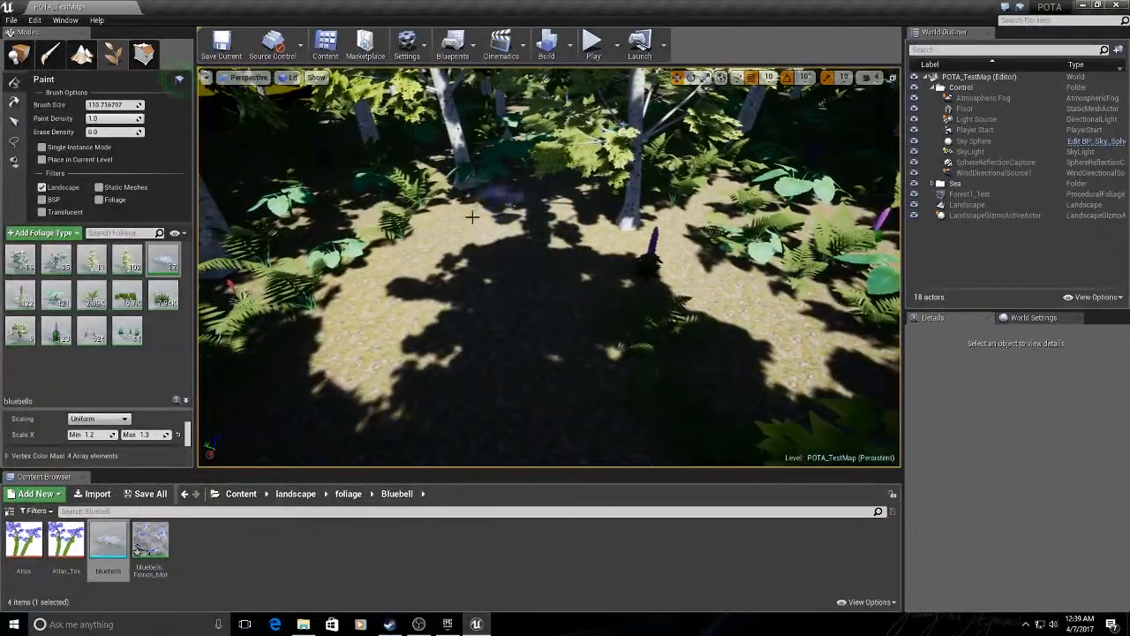
{"action": "mouse_move", "coordinate": [521, 255]}
{"action": "left_mouse_down"}
{"action": "mouse_move", "coordinate": [500, 348]}
{"action": "mouse_move", "coordinate": [378, 289]}
{"action": "left_mouse_up"}
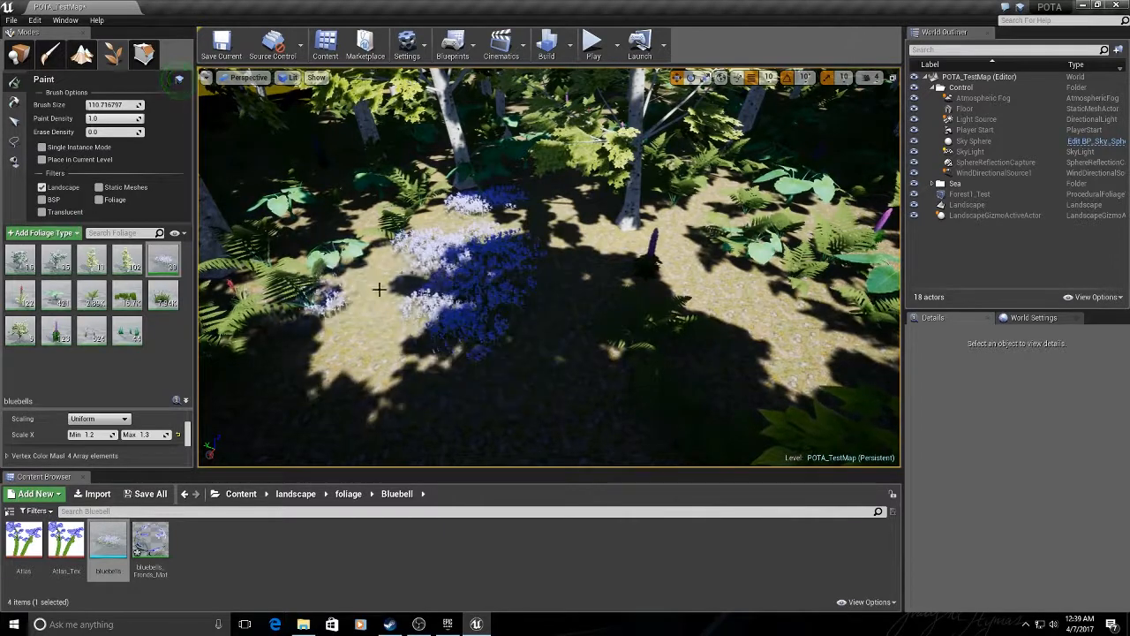
{"action": "mouse_move", "coordinate": [500, 414]}
{"action": "left_mouse_down"}
{"action": "mouse_move", "coordinate": [546, 323]}
{"action": "mouse_move", "coordinate": [564, 217]}
{"action": "left_mouse_up"}
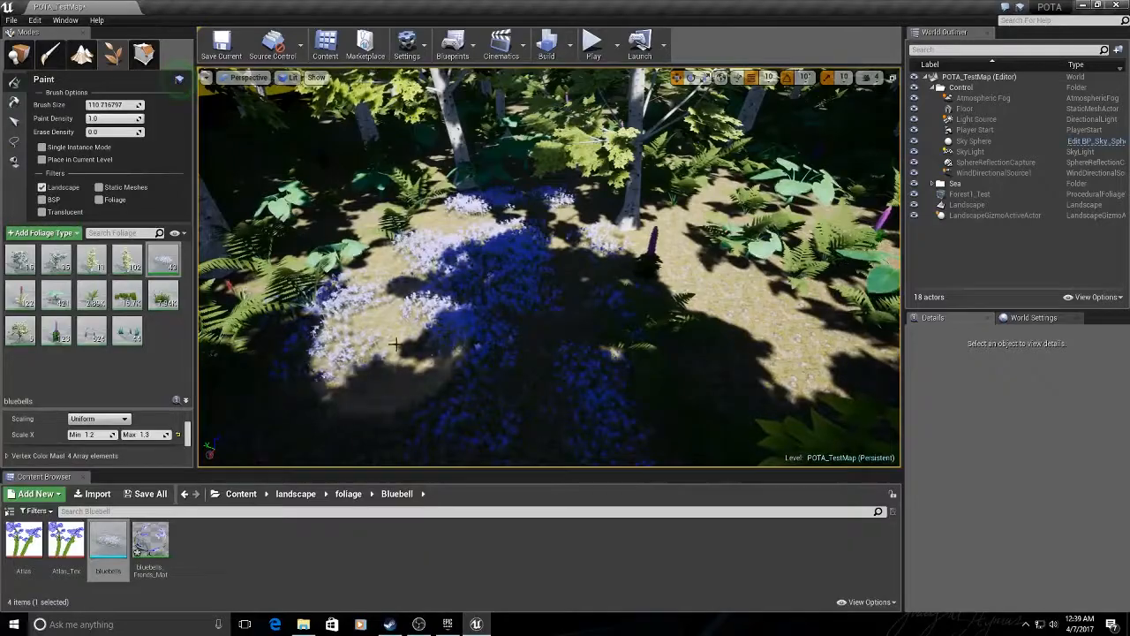
Step: Extend the bluebell painting across the rest of the clearing and into the dark ground beside the large tree trunk
{"action": "mouse_move", "coordinate": [359, 389]}
{"action": "right_mouse_down"}
{"action": "mouse_move", "coordinate": [347, 390]}
{"action": "mouse_move", "coordinate": [371, 389]}
{"action": "mouse_move", "coordinate": [316, 407]}
{"action": "right_mouse_up"}
{"action": "right_click_drag", "start_coordinate": [493, 343], "coordinate": [494, 342]}
{"action": "mouse_move", "coordinate": [609, 256]}
{"action": "left_mouse_down"}
{"action": "mouse_move", "coordinate": [556, 227]}
{"action": "mouse_move", "coordinate": [517, 283]}
{"action": "mouse_move", "coordinate": [517, 315]}
{"action": "mouse_move", "coordinate": [414, 371]}
{"action": "mouse_move", "coordinate": [550, 379]}
{"action": "mouse_move", "coordinate": [618, 403]}
{"action": "mouse_move", "coordinate": [592, 340]}
{"action": "mouse_move", "coordinate": [691, 289]}
{"action": "mouse_move", "coordinate": [591, 310]}
{"action": "mouse_move", "coordinate": [653, 396]}
{"action": "mouse_move", "coordinate": [798, 379]}
{"action": "left_mouse_up"}
{"action": "mouse_move", "coordinate": [797, 379]}
{"action": "right_mouse_down"}
{"action": "mouse_move", "coordinate": [653, 375]}
{"action": "mouse_move", "coordinate": [578, 389]}
{"action": "right_mouse_up"}
{"action": "mouse_move", "coordinate": [754, 397]}
{"action": "left_mouse_down"}
{"action": "mouse_move", "coordinate": [538, 337]}
{"action": "mouse_move", "coordinate": [724, 344]}
{"action": "left_mouse_up"}
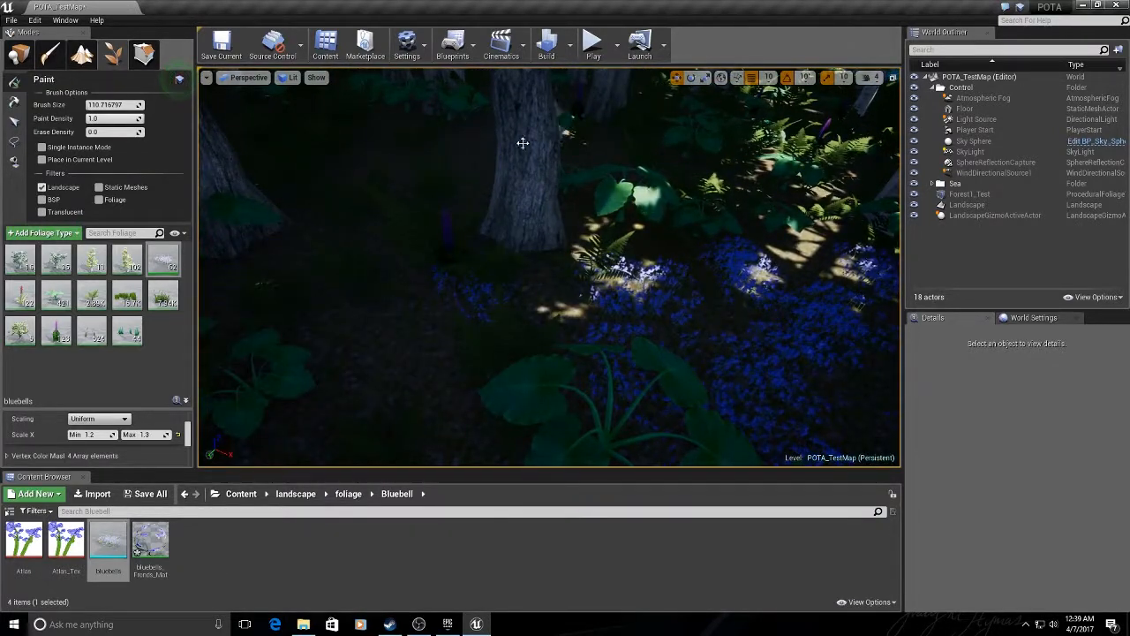
Step: Leave Foliage mode, play the level and cross the meadow into the forest up to the purple lupin
{"action": "left_click", "coordinate": [19, 55]}
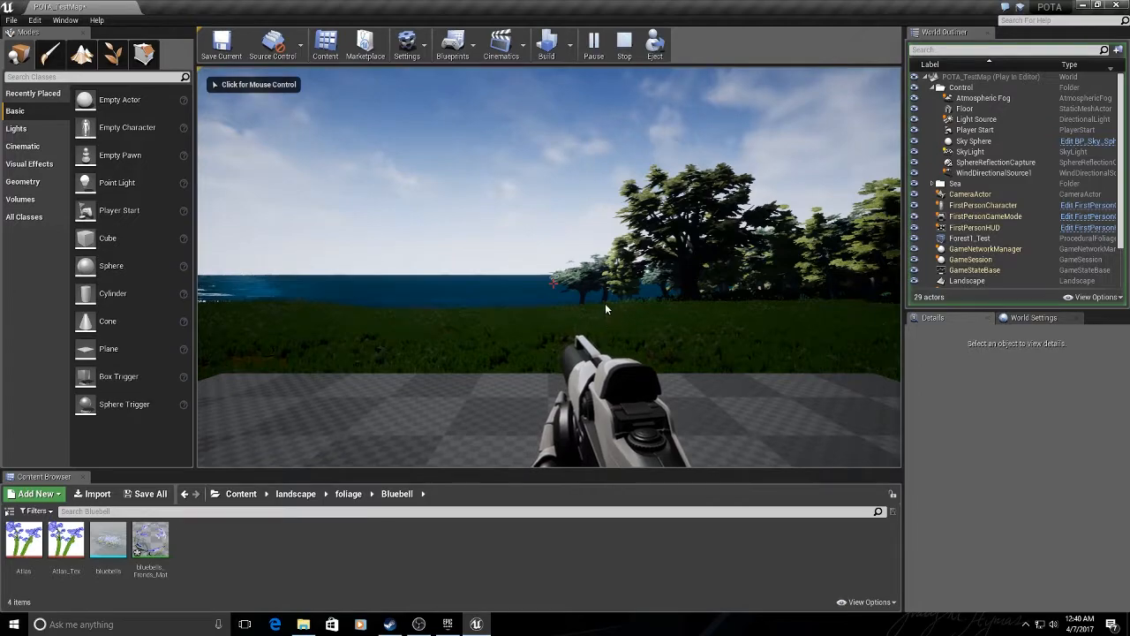
{"action": "left_click", "coordinate": [605, 308]}
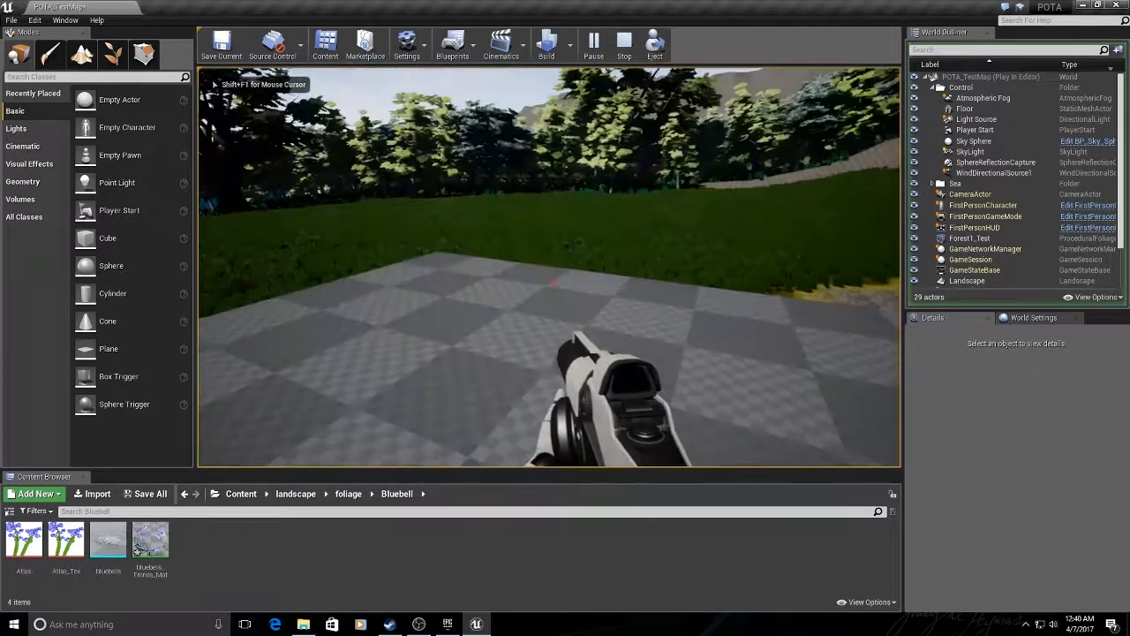
{"action": "key", "text": "w"}
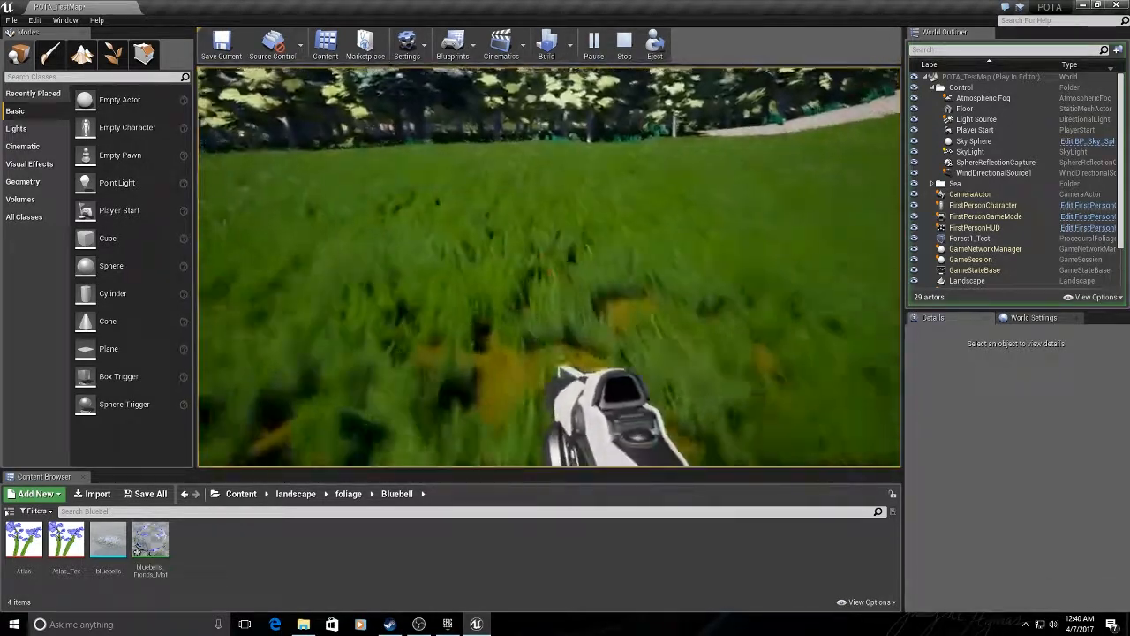
{"action": "key", "text": "w"}
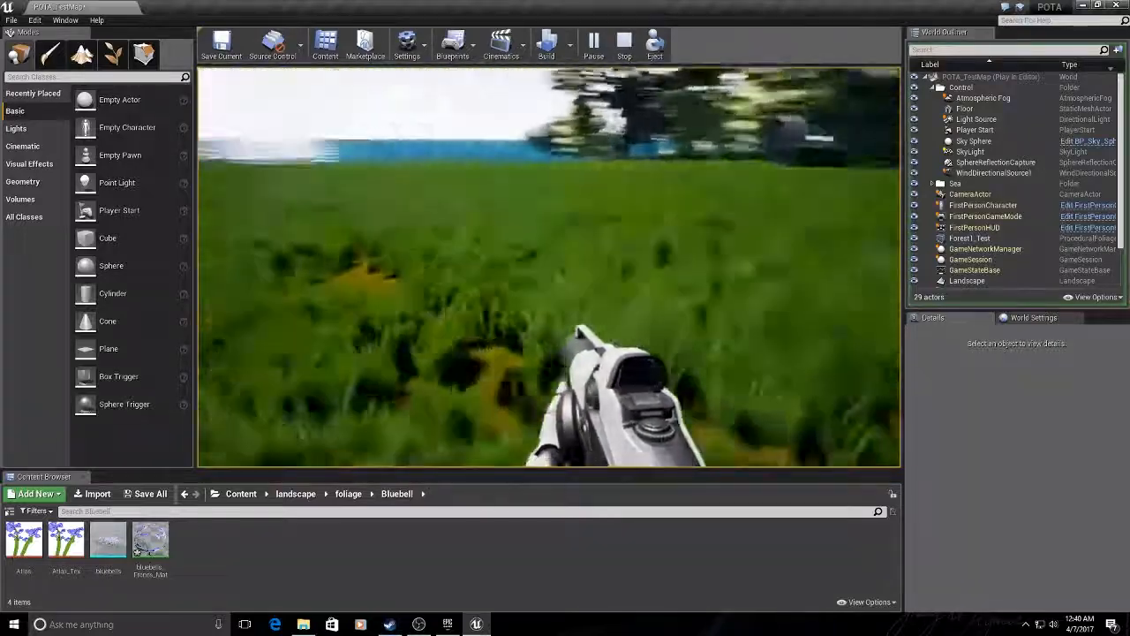
{"action": "key", "text": "w"}
{"action": "key", "text": "w"}
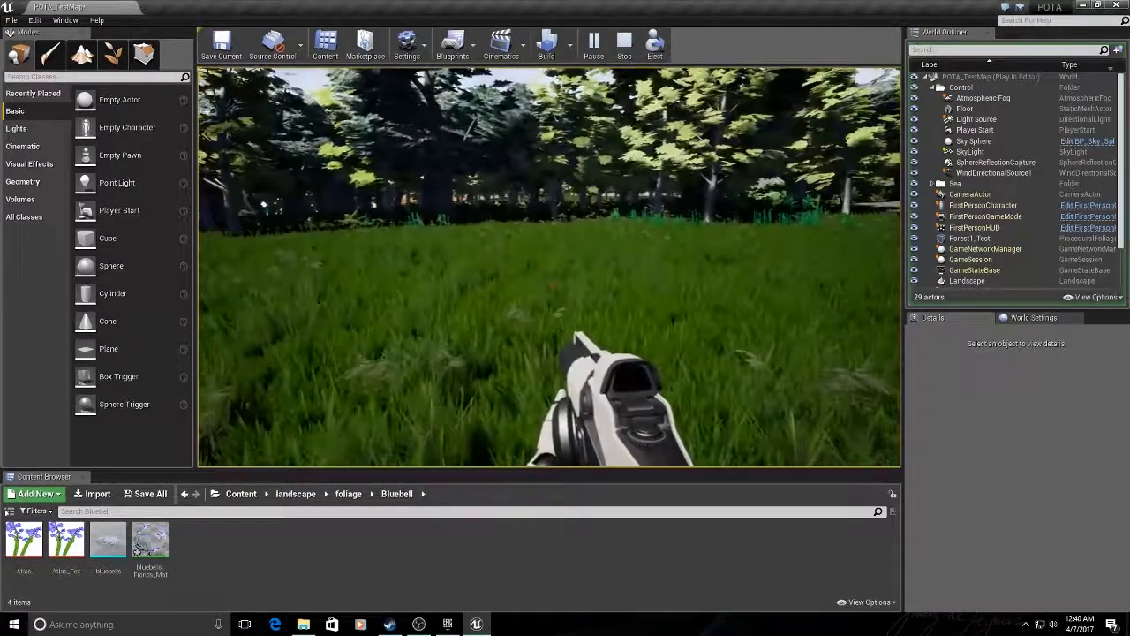
{"action": "key", "text": "w"}
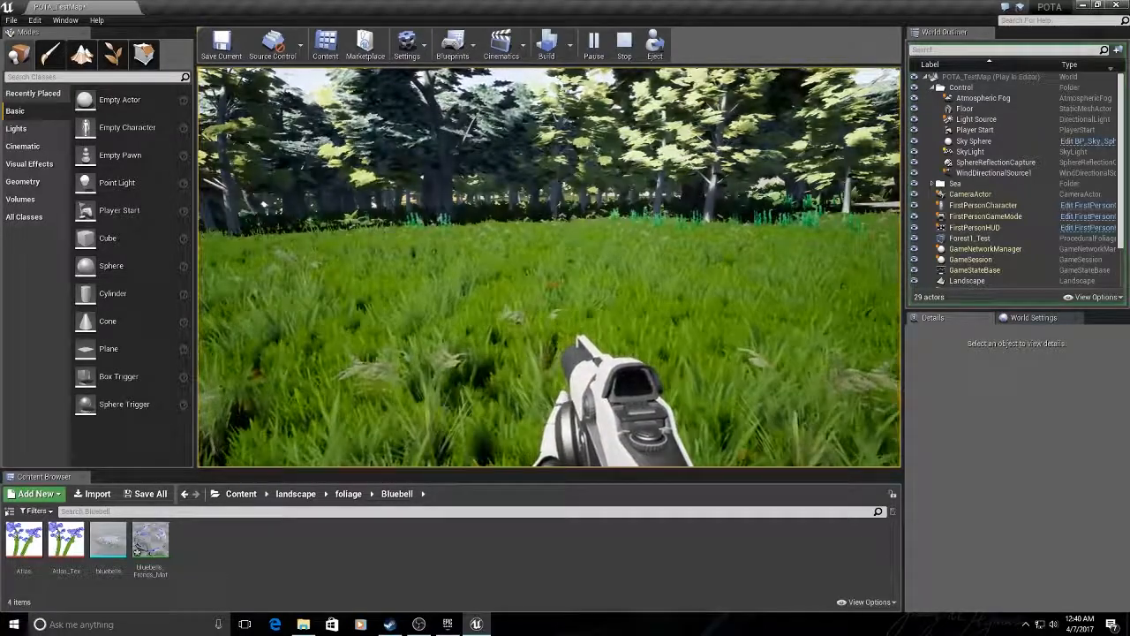
{"action": "key", "text": "w"}
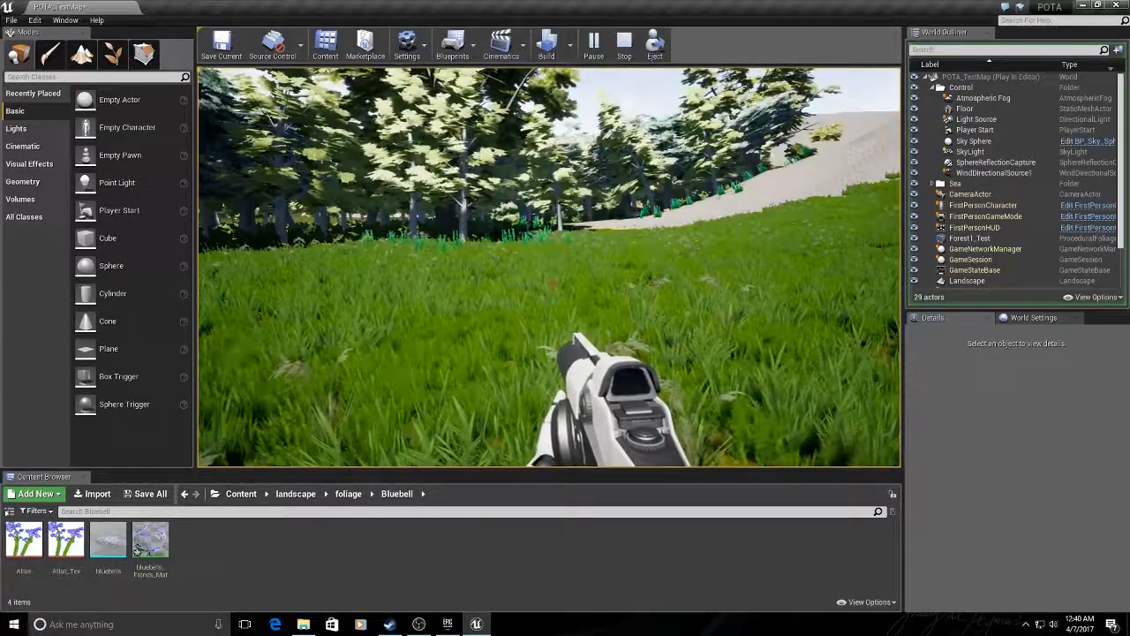
{"action": "key", "text": "w"}
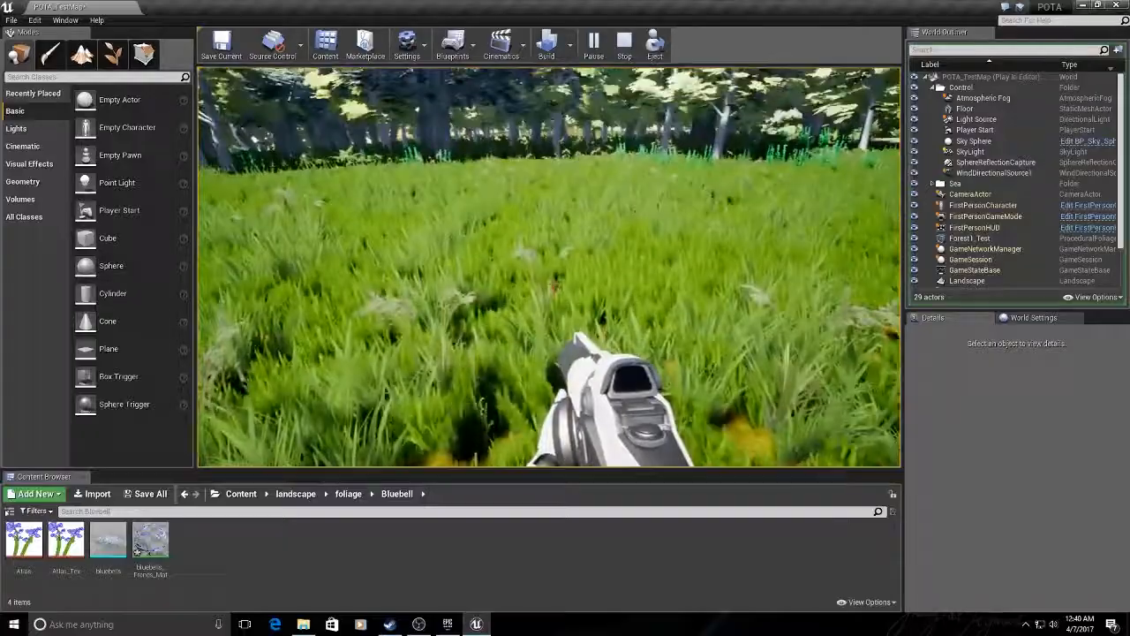
{"action": "key", "text": "w"}
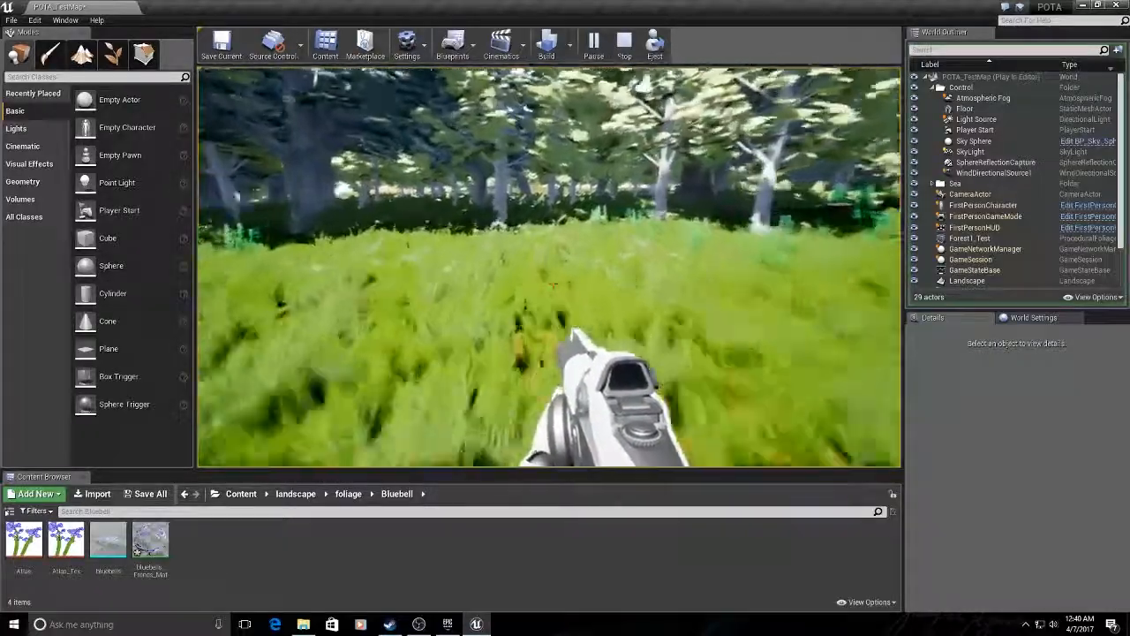
{"action": "key", "text": "w"}
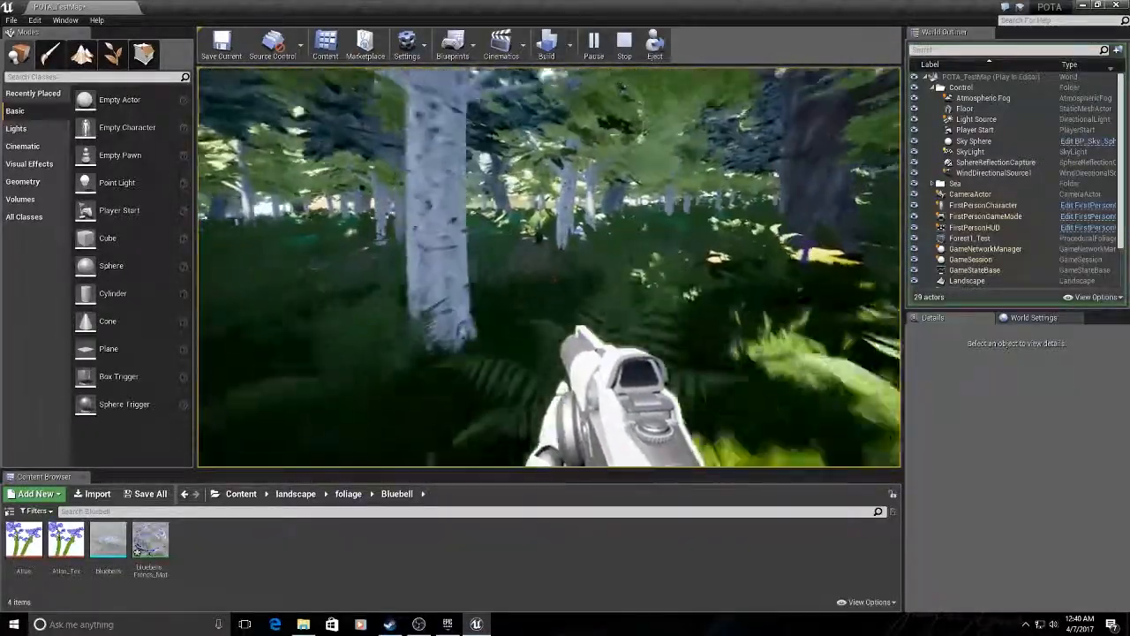
{"action": "key", "text": "w"}
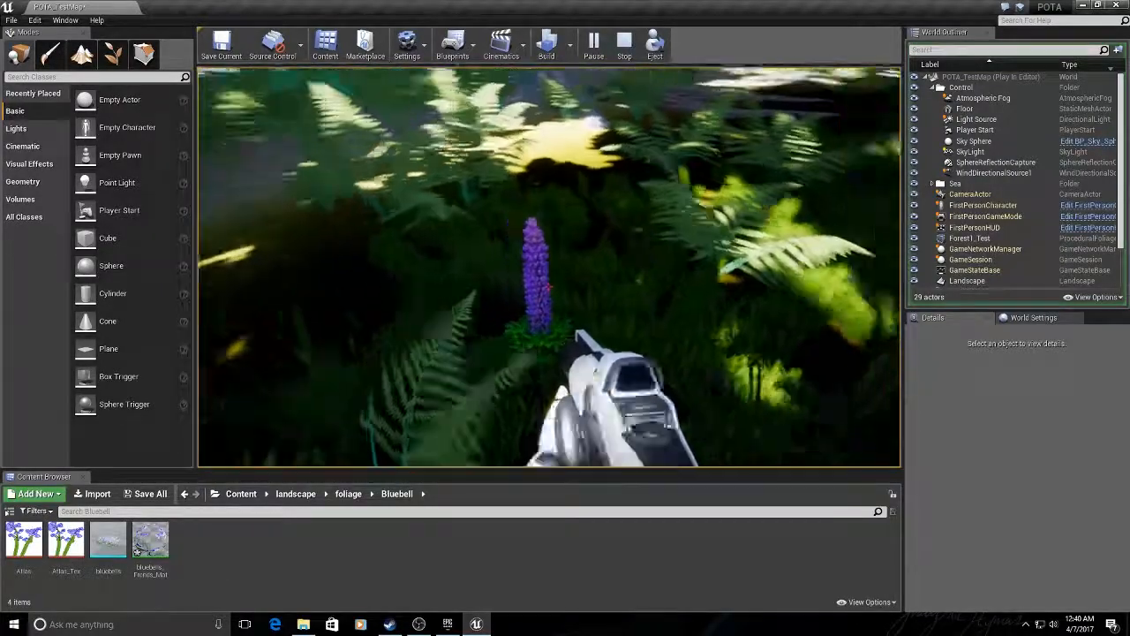
Step: Walk deeper into the forest to the painted bluebell patches and examine them at close range
{"action": "key", "text": "a"}
{"action": "key", "text": "d"}
{"action": "key", "text": "d"}
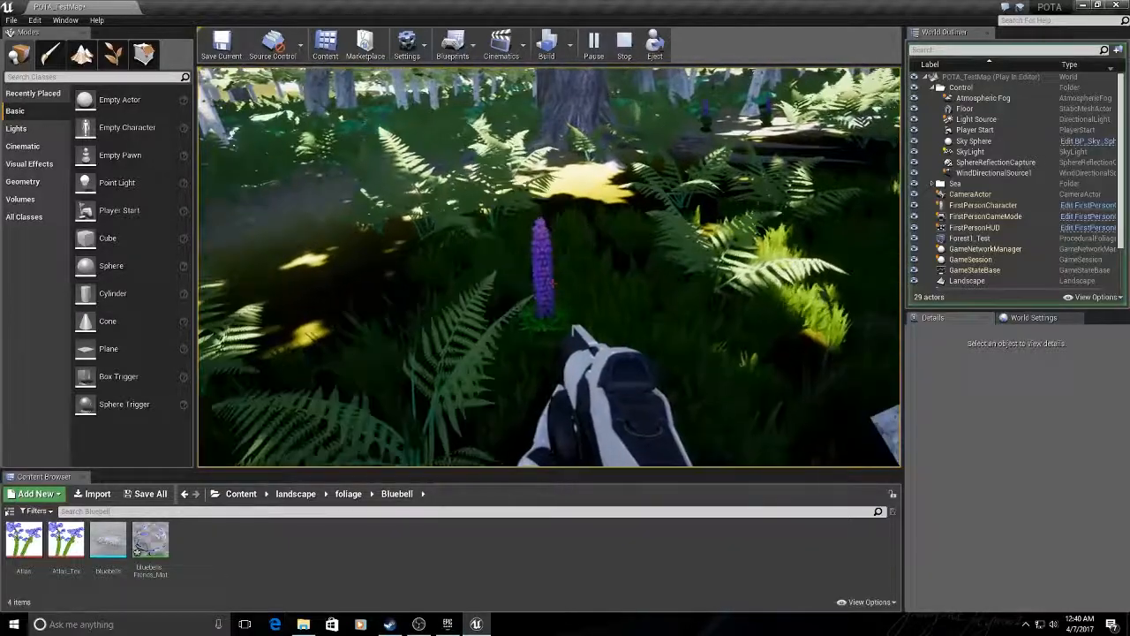
{"action": "key", "text": "w"}
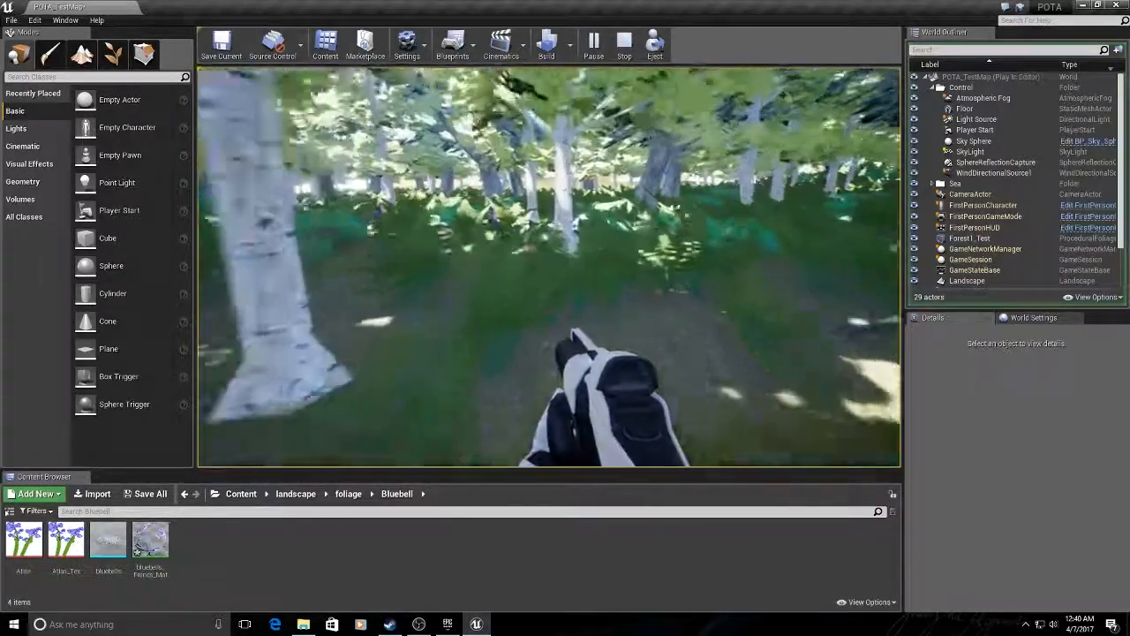
{"action": "key", "text": "w"}
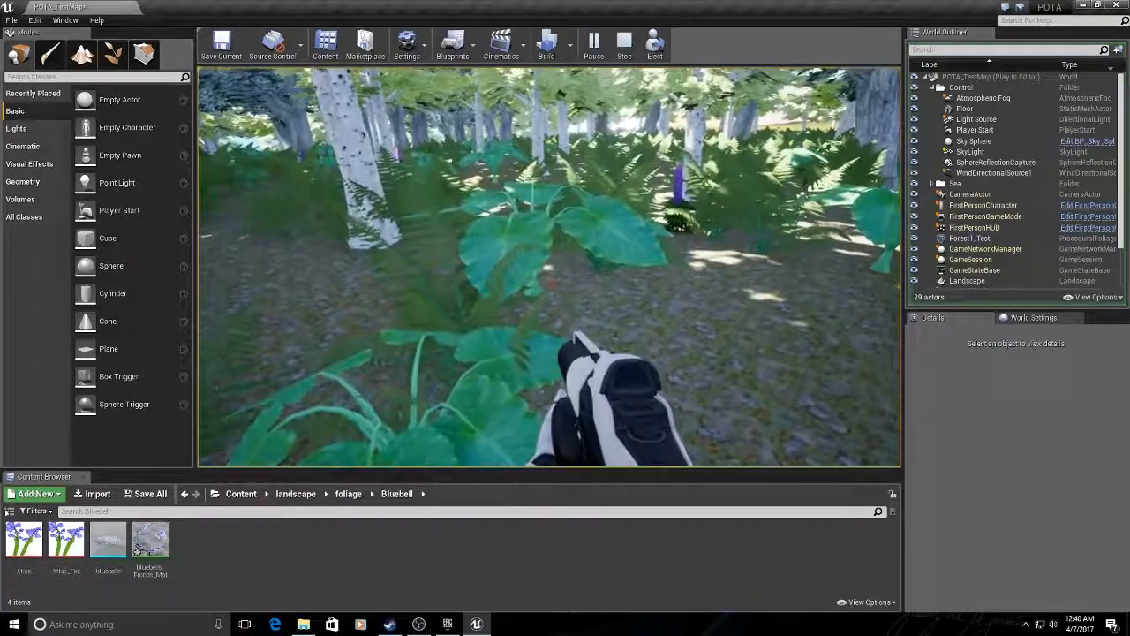
{"action": "key", "text": "s"}
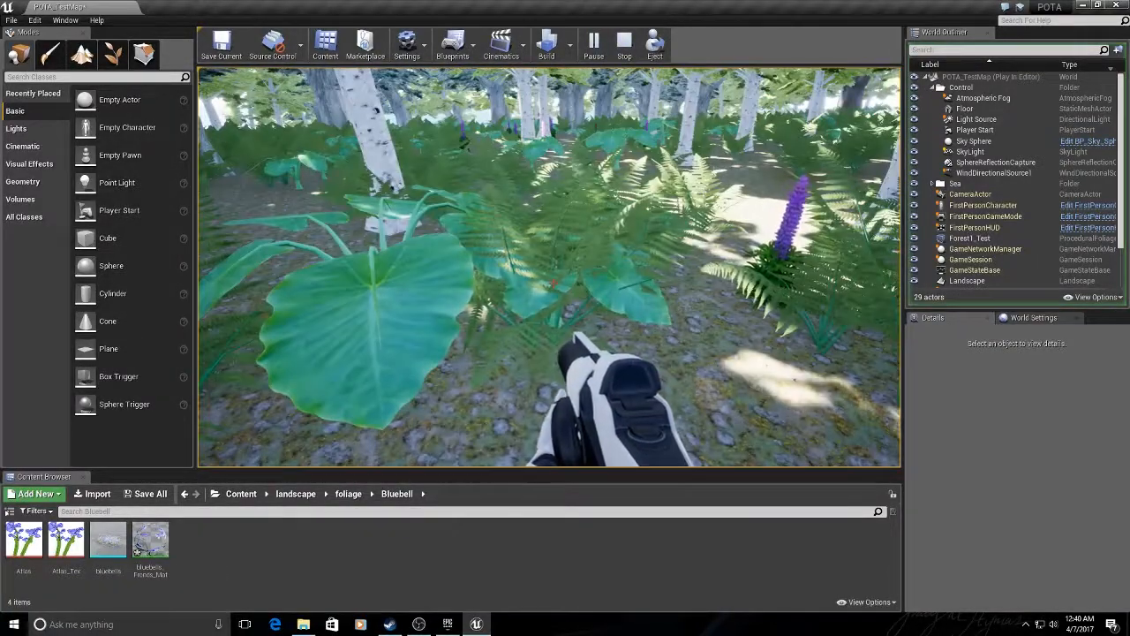
{"action": "key", "text": "w"}
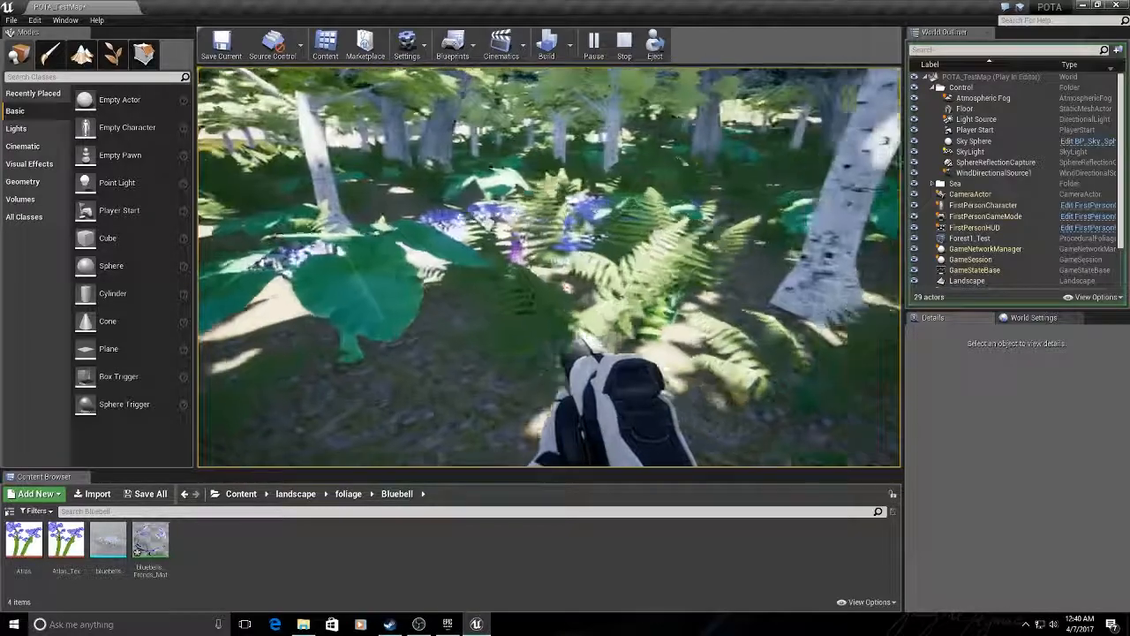
{"action": "key", "text": "w"}
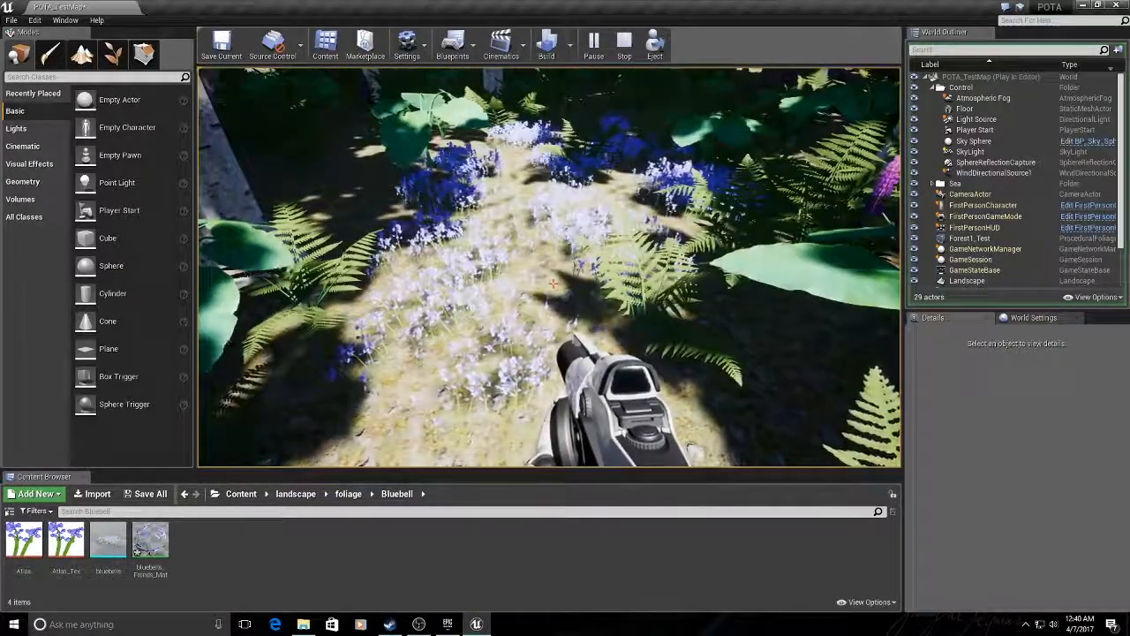
{"action": "key", "text": "w"}
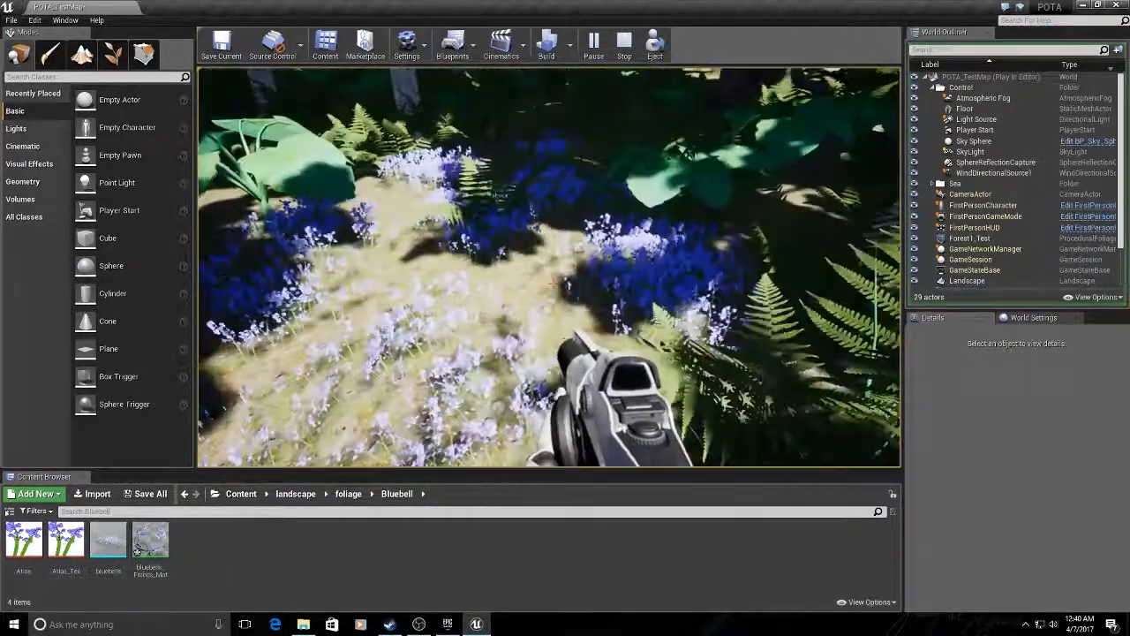
{"action": "key", "text": "w"}
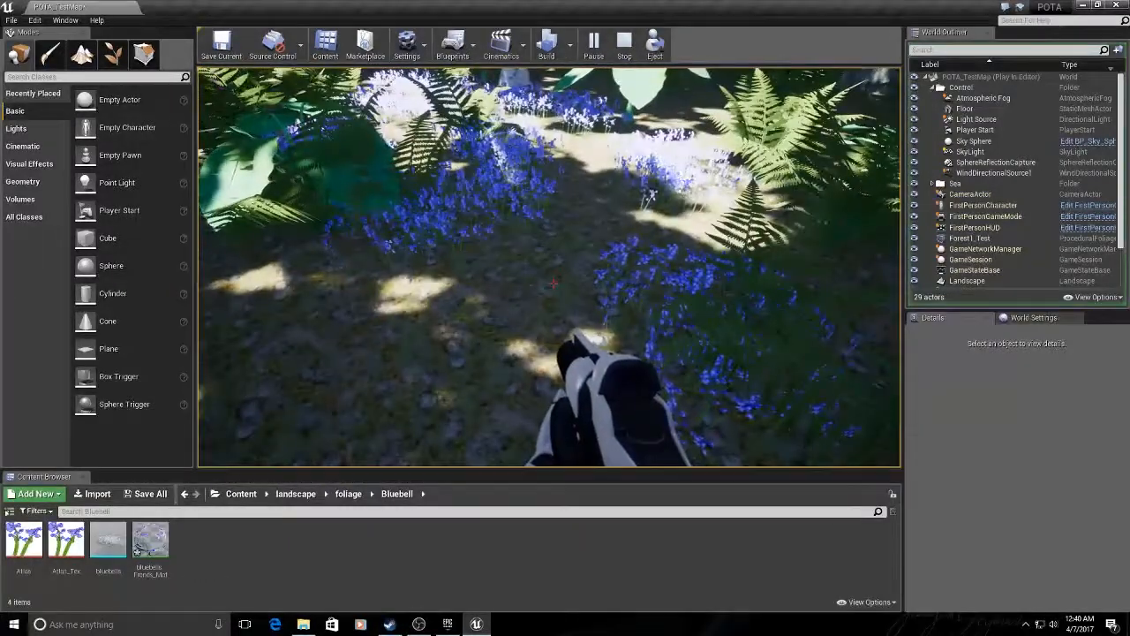
{"action": "key", "text": "w"}
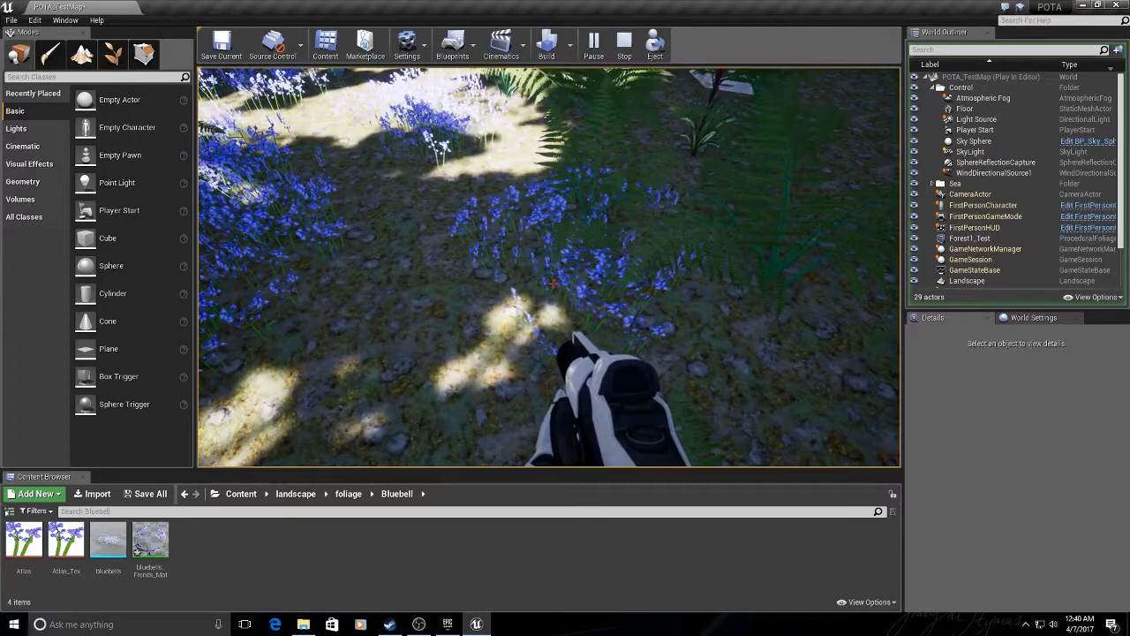
{"action": "key", "text": "w"}
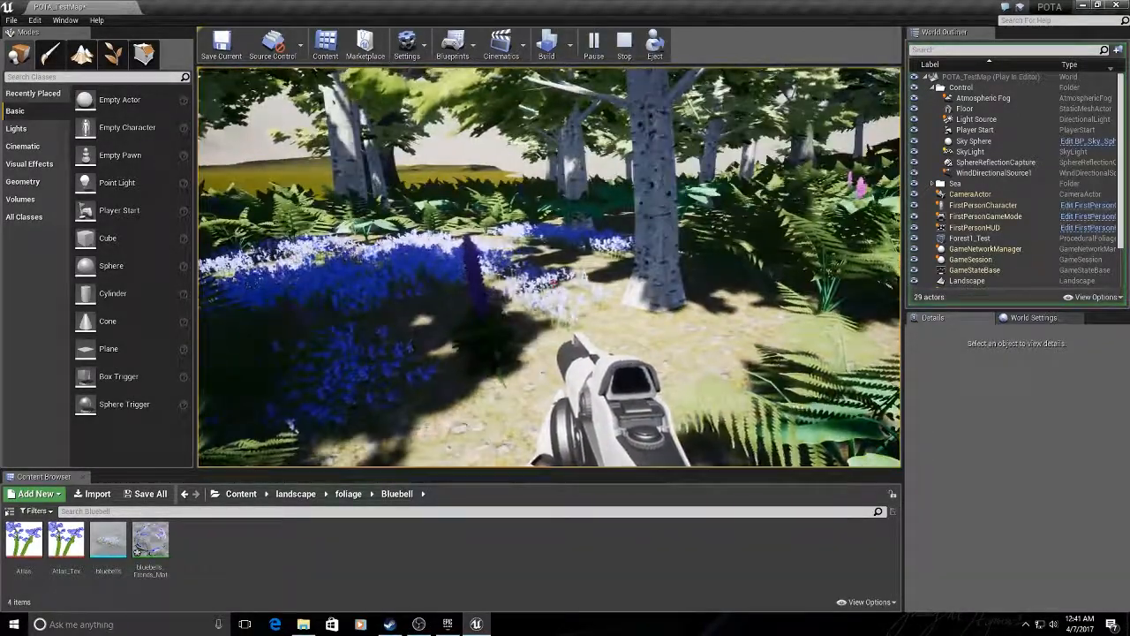
Step: Walk past the sunlit bluebells and through the shaded forest to review the bluebell patch beside the purple lupin and large-leaved plants
{"action": "key", "text": "w"}
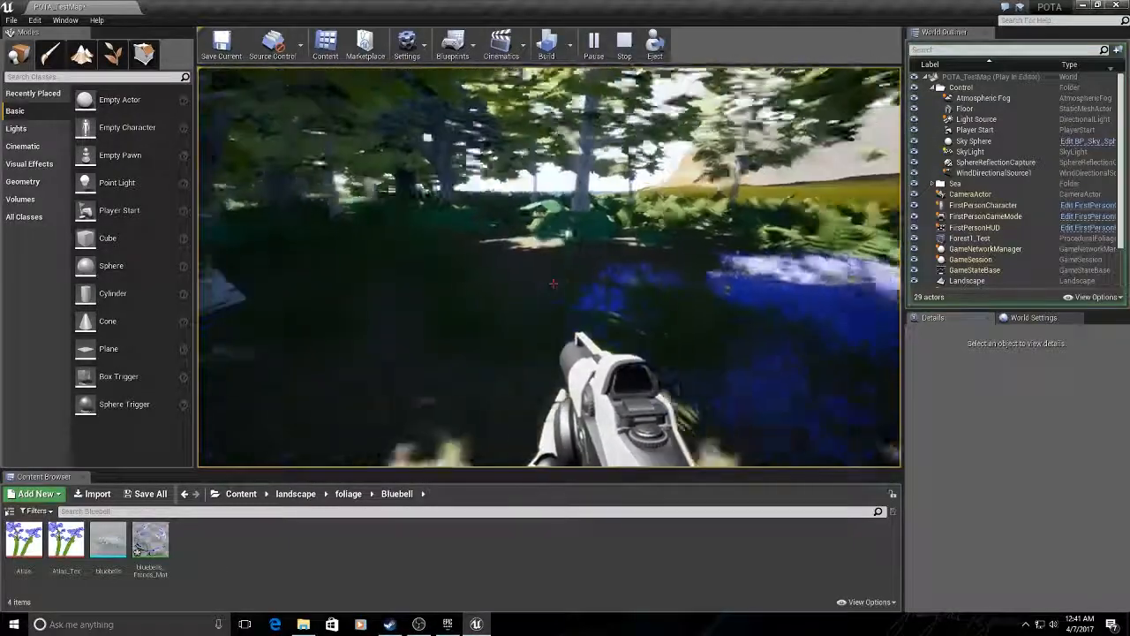
{"action": "key", "text": "w"}
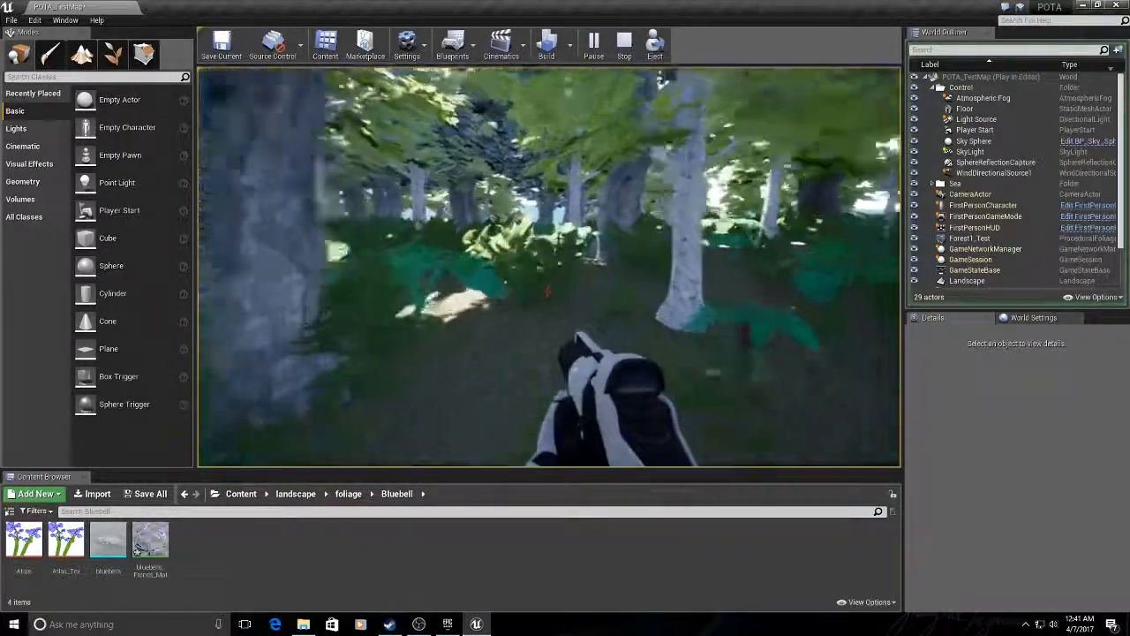
{"action": "key", "text": "w"}
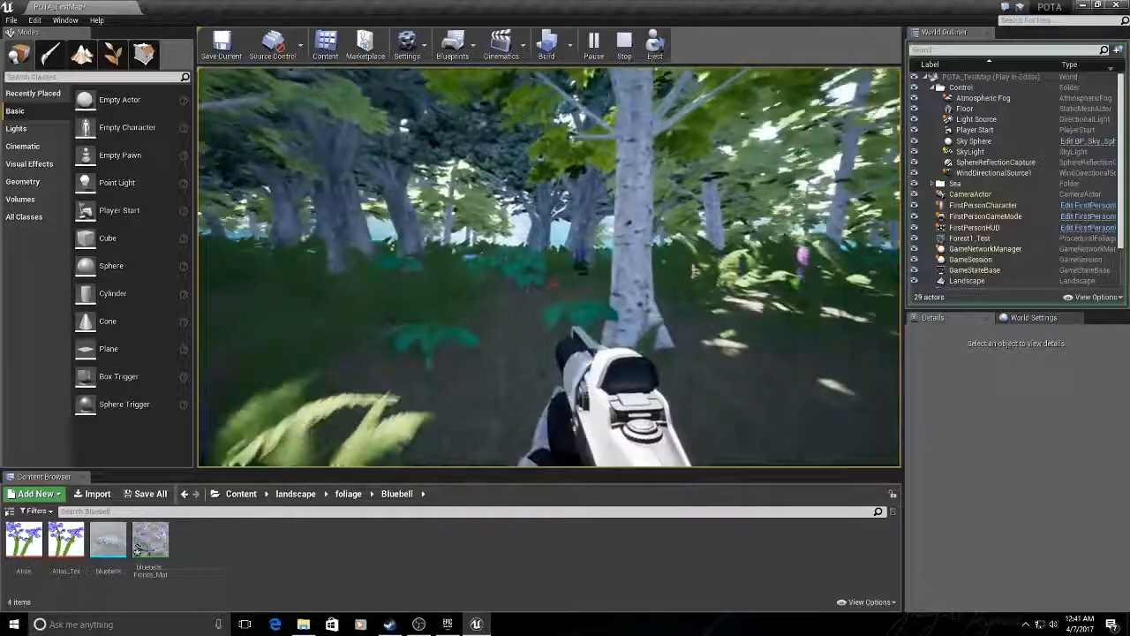
{"action": "key", "text": "w"}
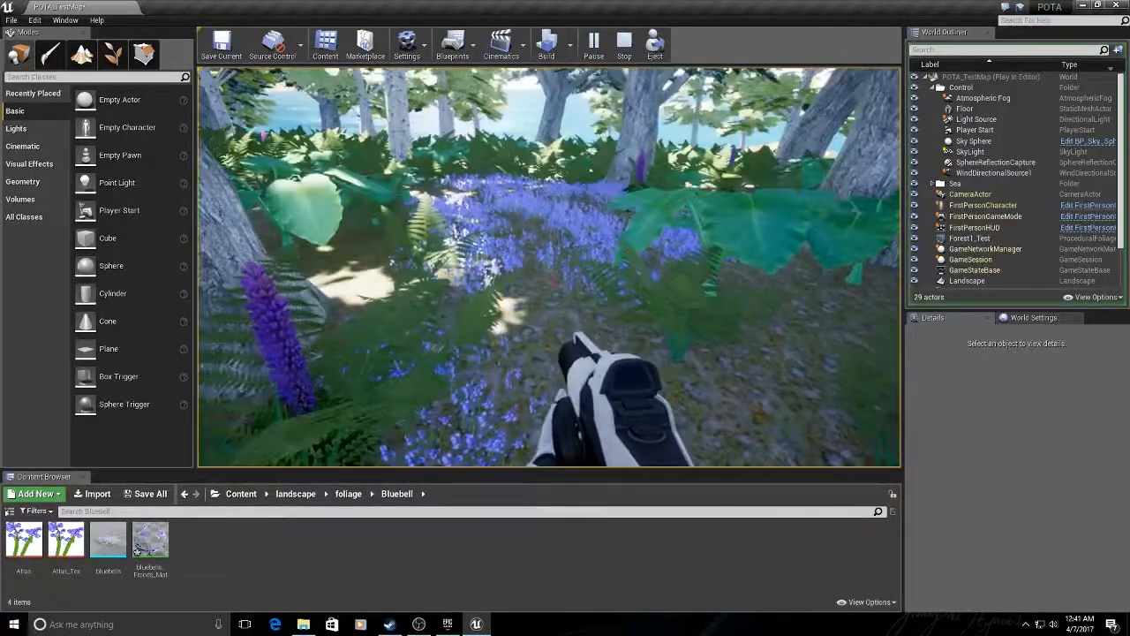
{"action": "key", "text": "a"}
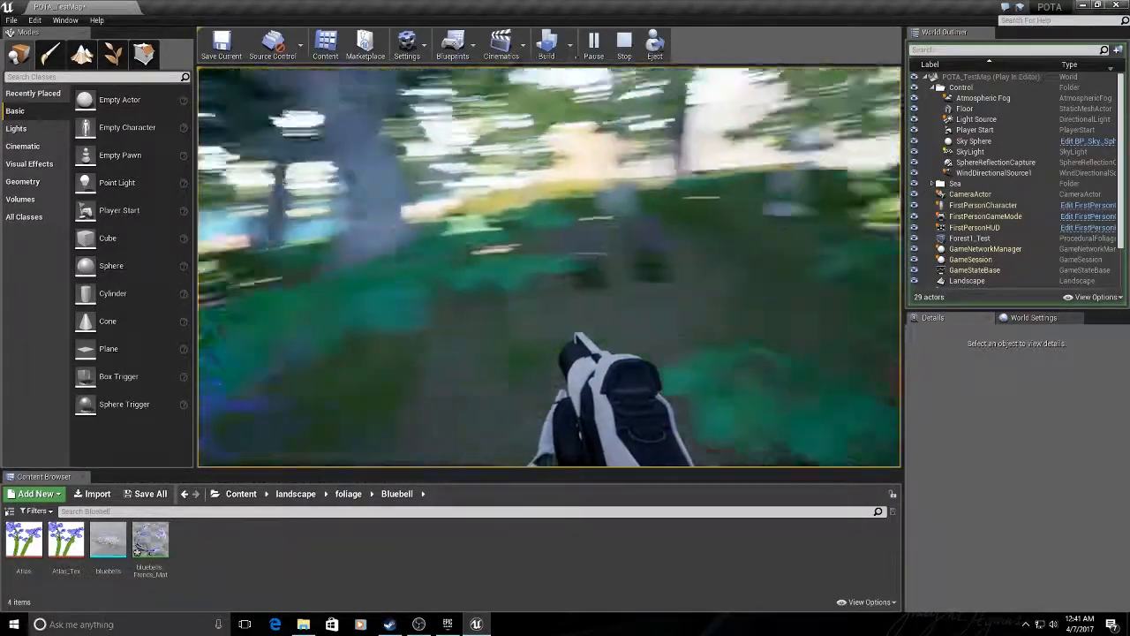
Step: Approach the two purple lupins and the small red flower on the forest floor and examine them from above and from different sides
{"action": "key", "text": "w"}
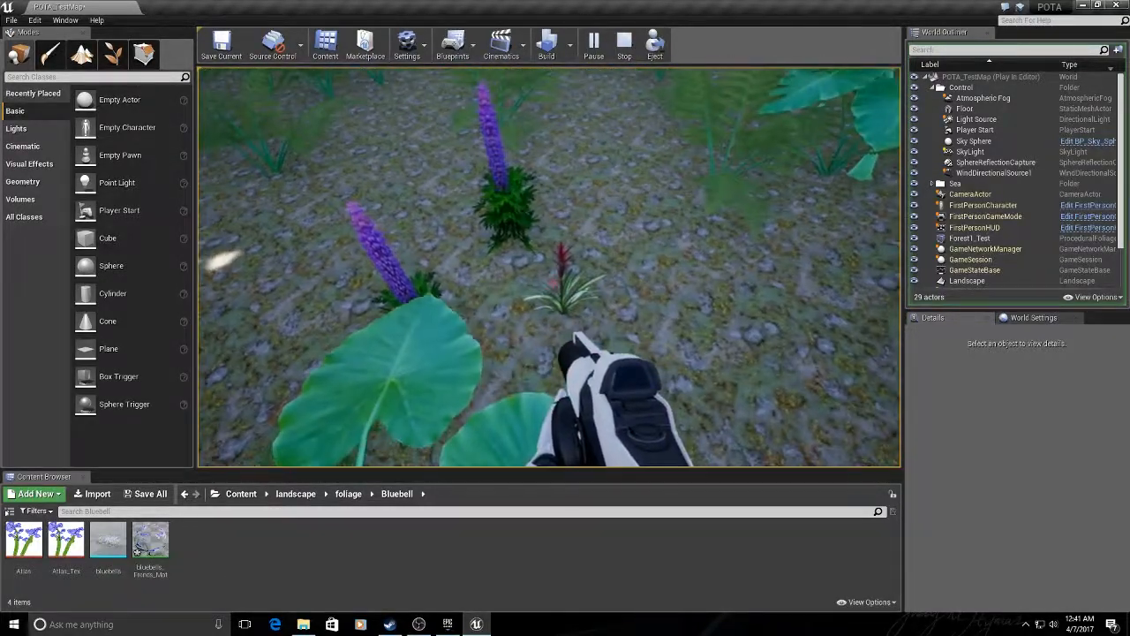
{"action": "key", "text": "d"}
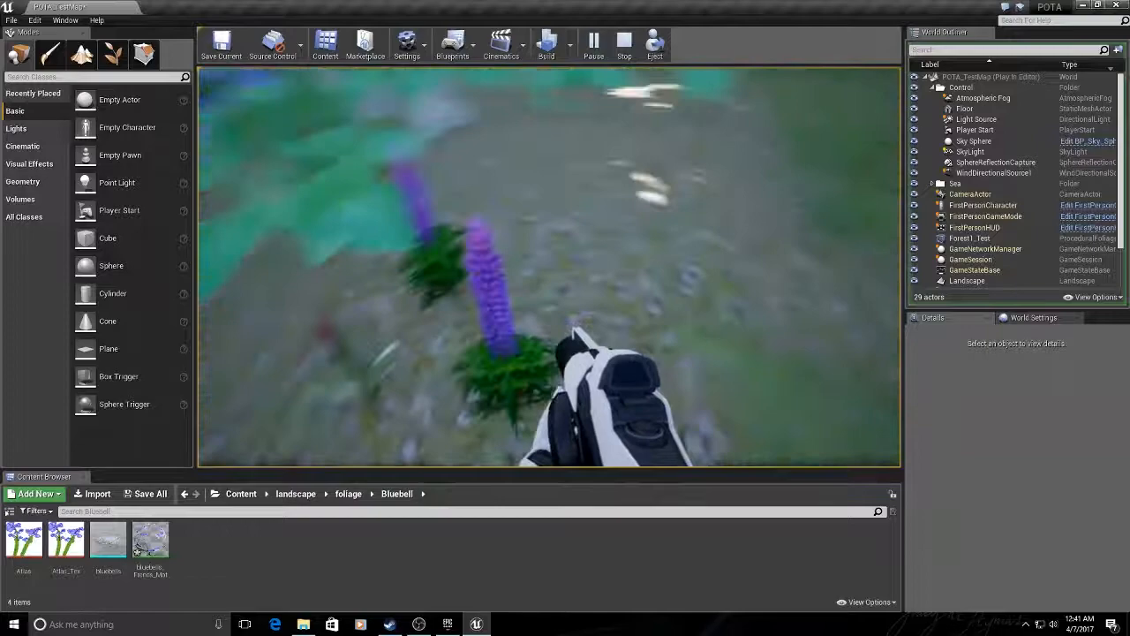
{"action": "key", "text": "d"}
{"action": "key", "text": "a"}
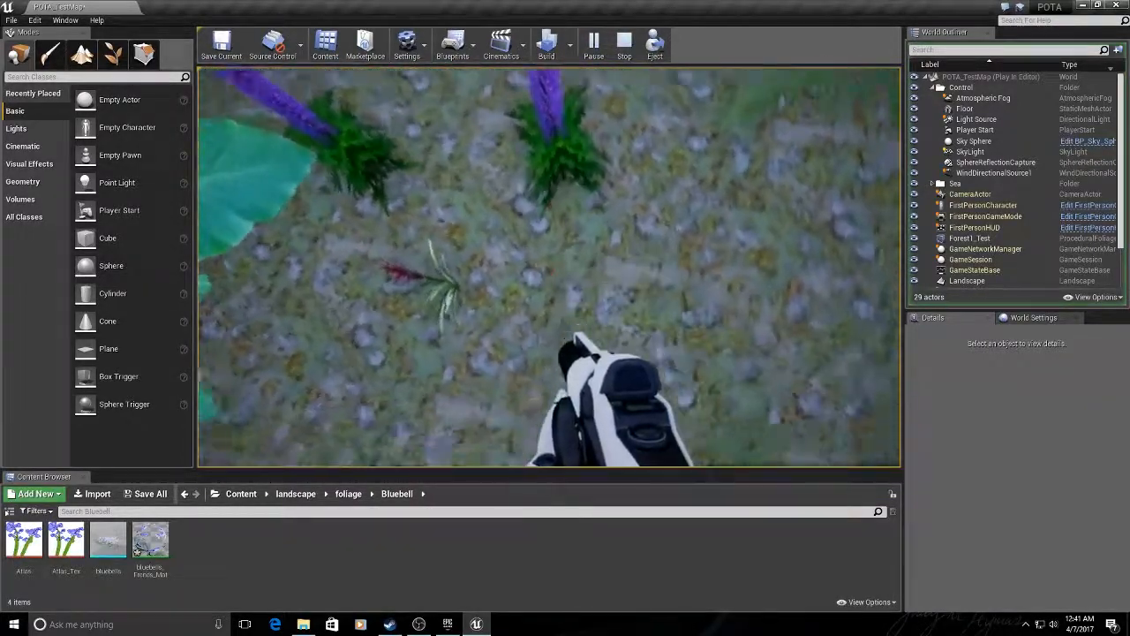
{"action": "key", "text": "a"}
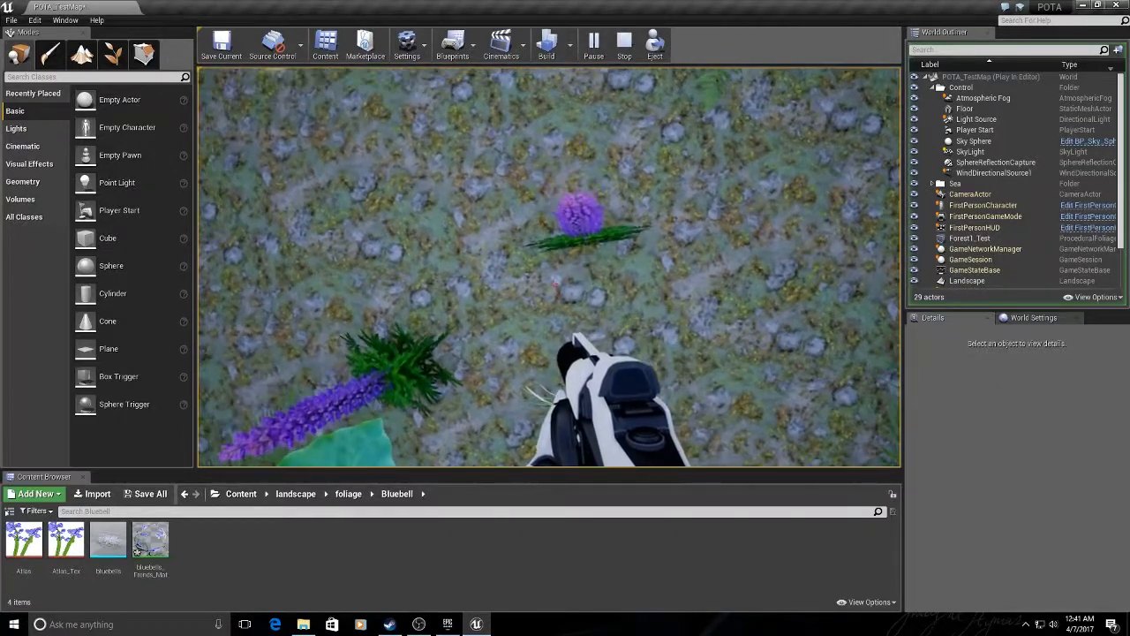
{"action": "key", "text": "d"}
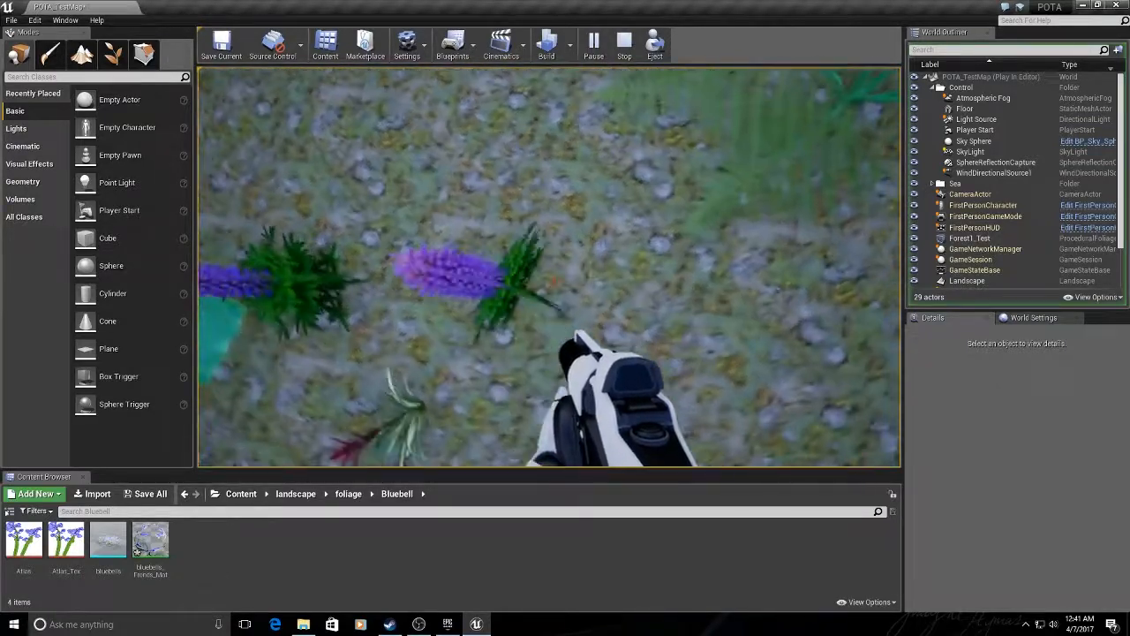
{"action": "key", "text": "s"}
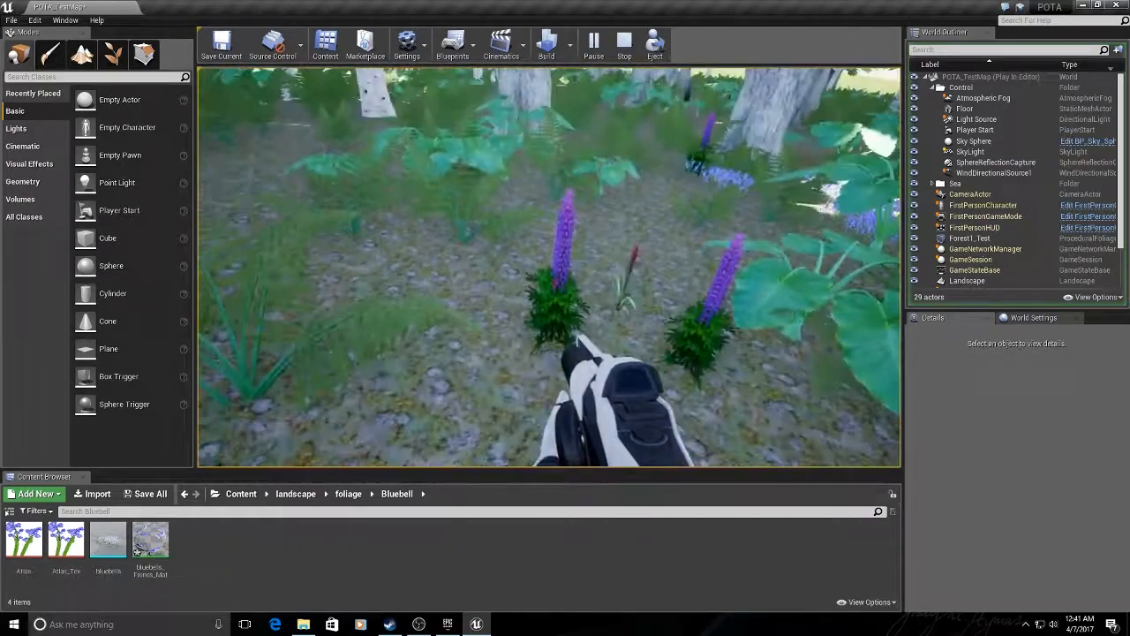
{"action": "key", "text": "a"}
{"action": "key", "text": "a"}
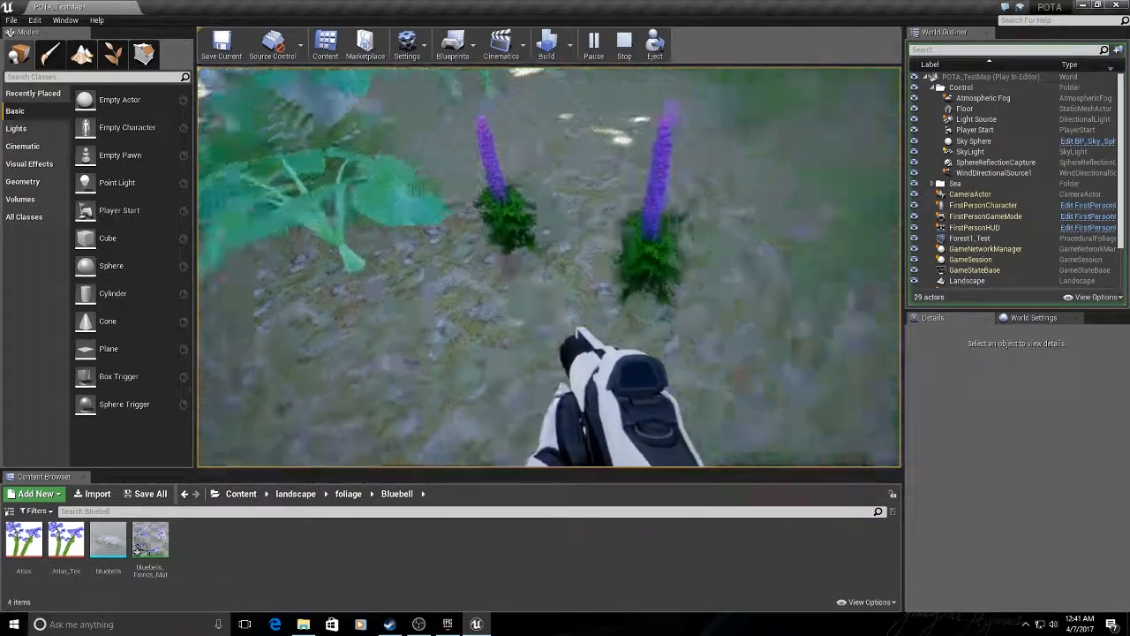
Step: Walk on through the birch forest, reviewing the ferns, lupins and ground cover, and head out onto the open grassland near the water
{"action": "key", "text": "w"}
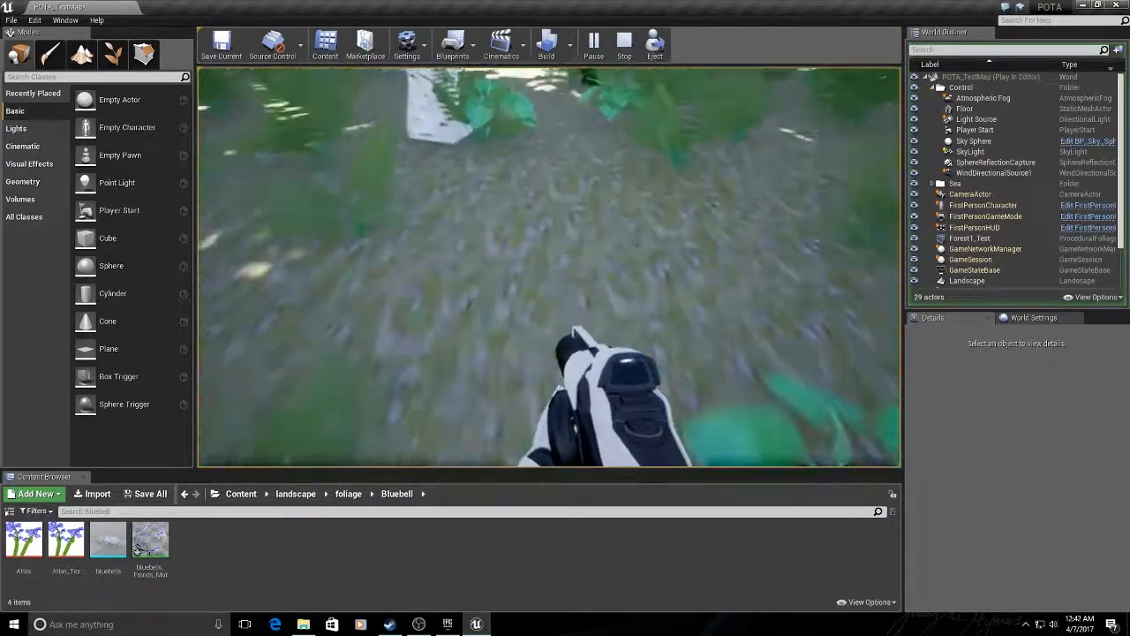
{"action": "key", "text": "w"}
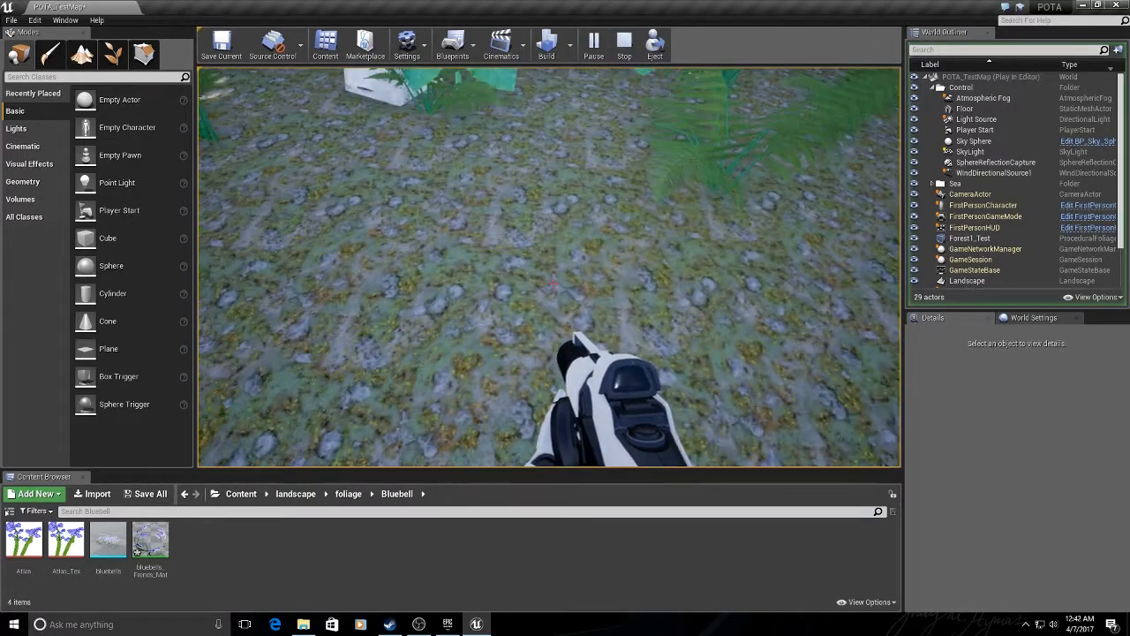
{"action": "key", "text": "w"}
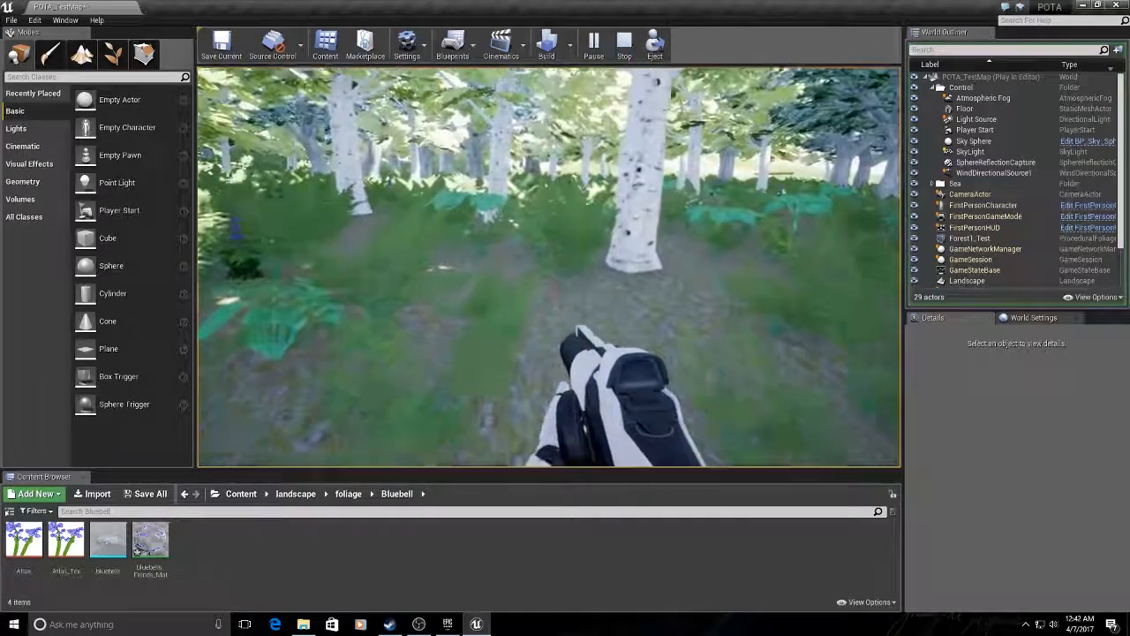
{"action": "key", "text": "w"}
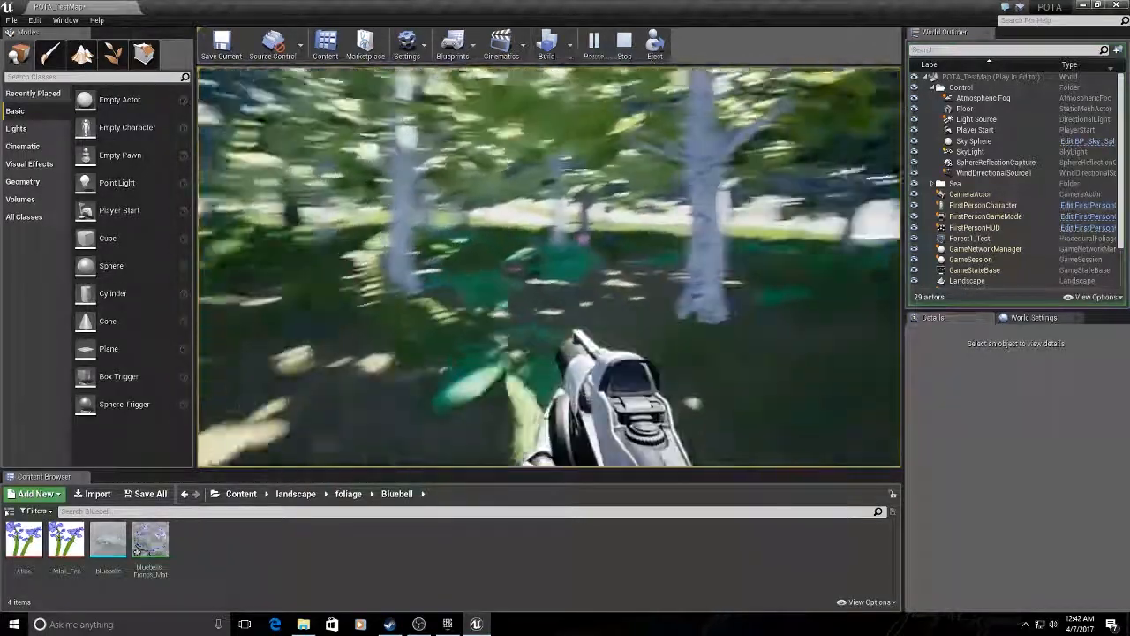
{"action": "key", "text": "w"}
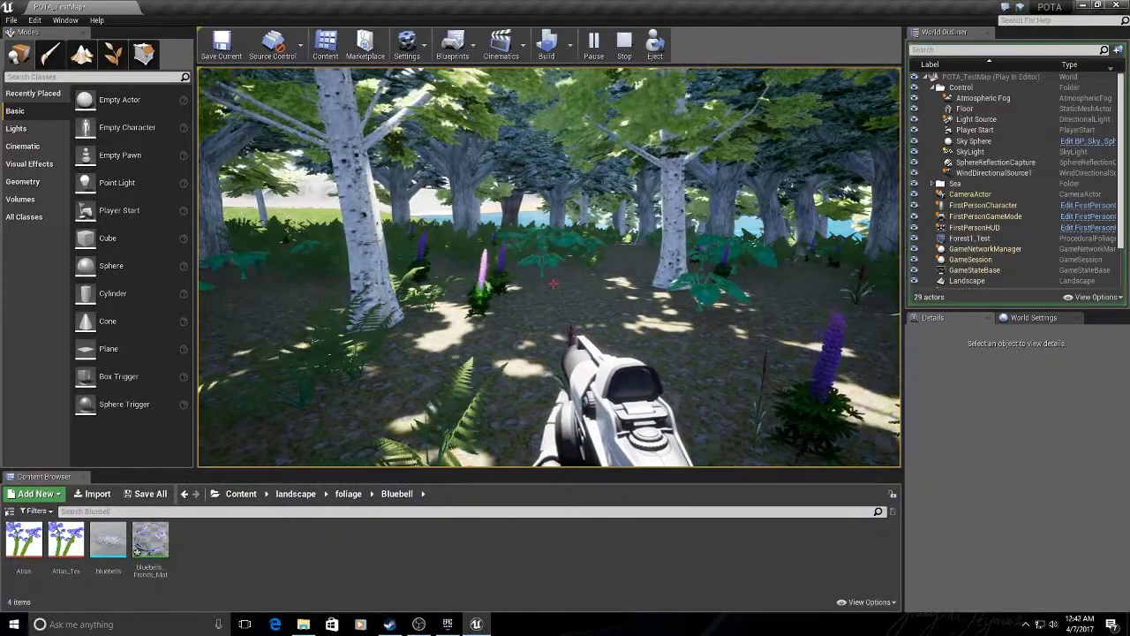
{"action": "key", "text": "w"}
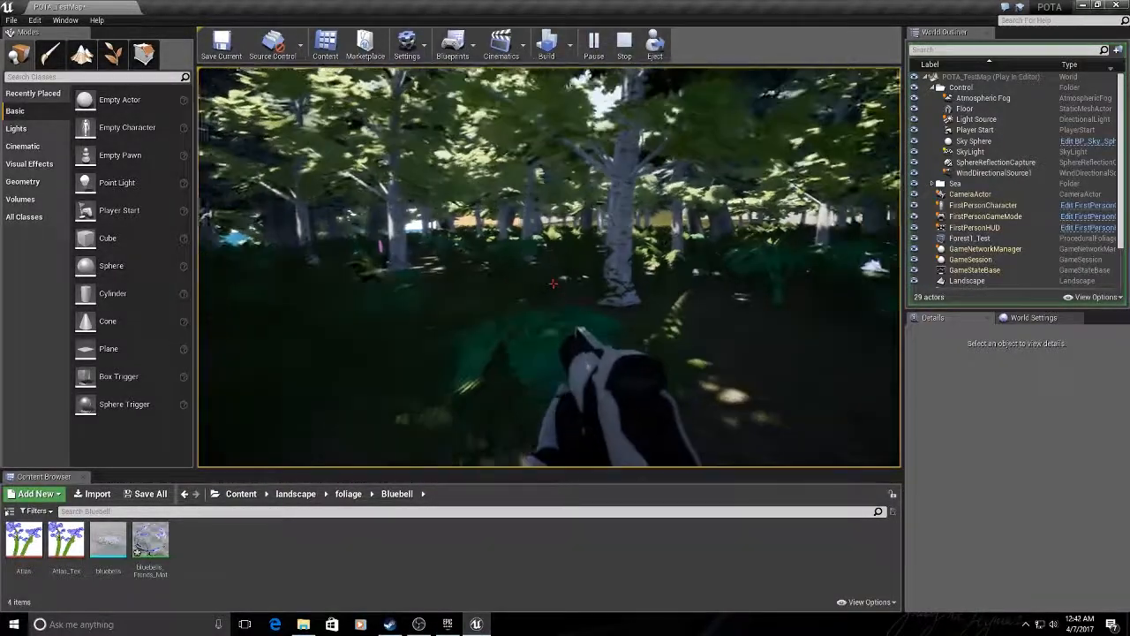
{"action": "key", "text": "s"}
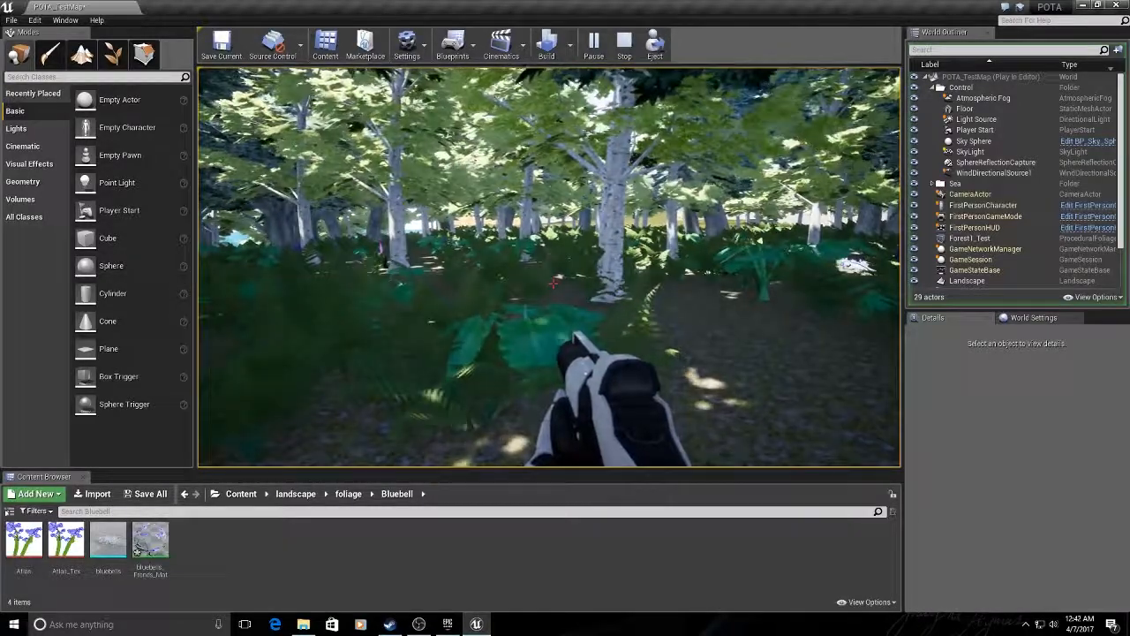
{"action": "key", "text": "w"}
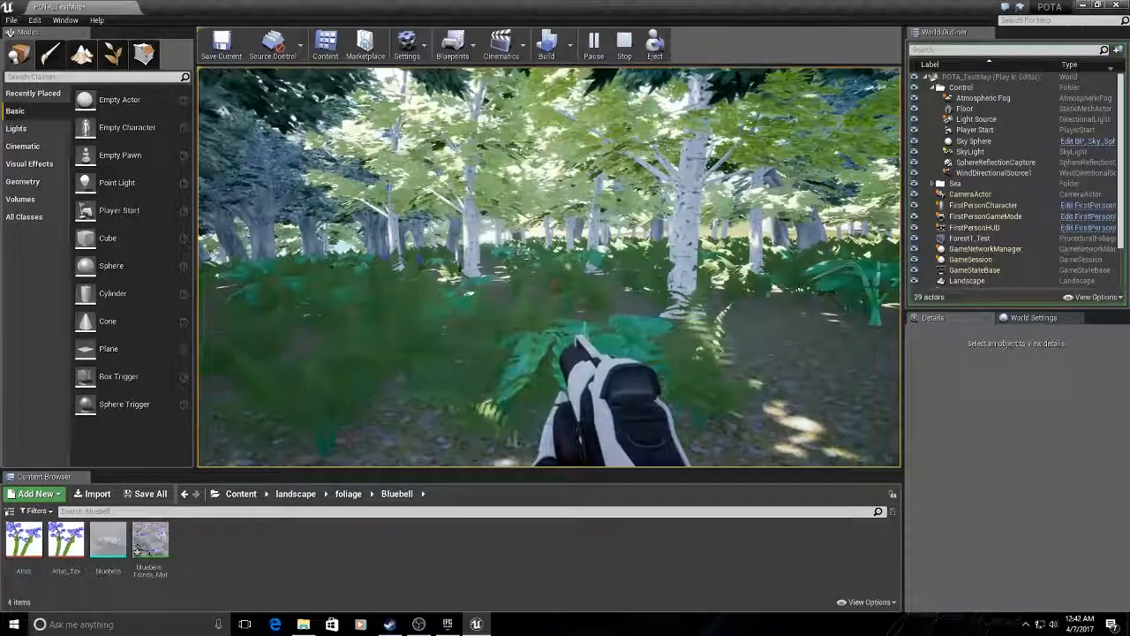
{"action": "key", "text": "w"}
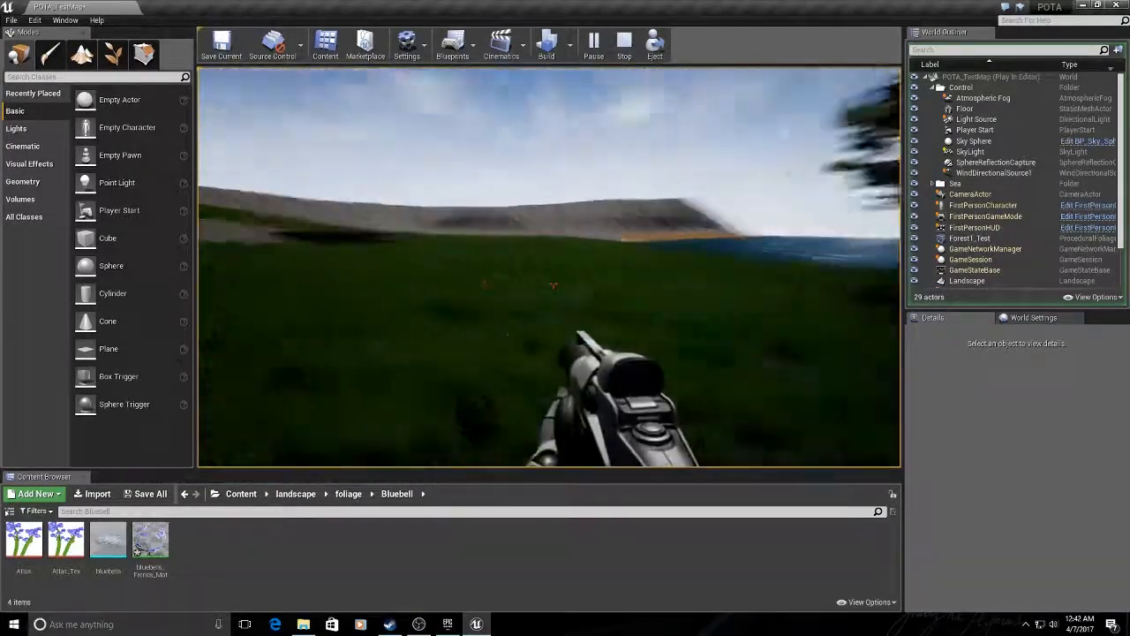